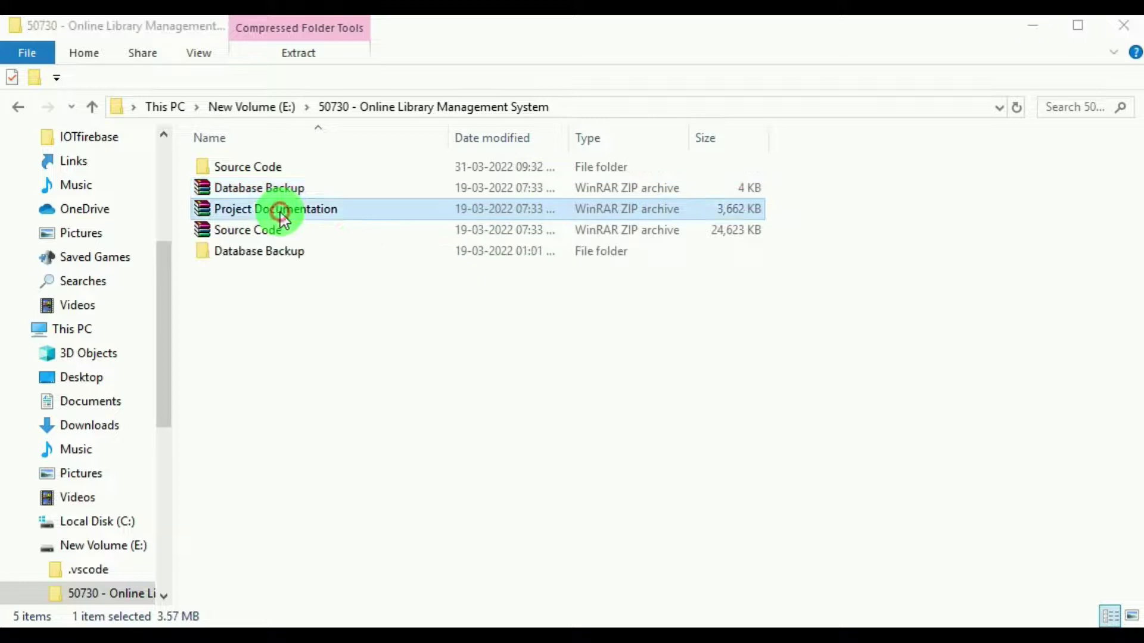
Extract Project Documentation.zip here into its own folder.
right_click(280, 210)
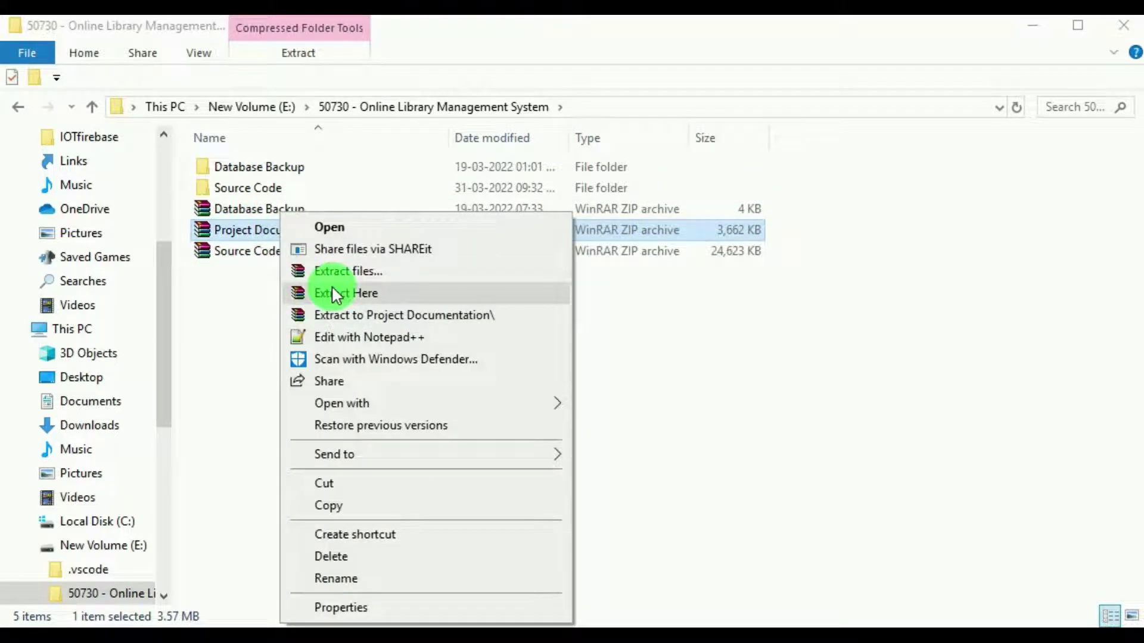
click(332, 292)
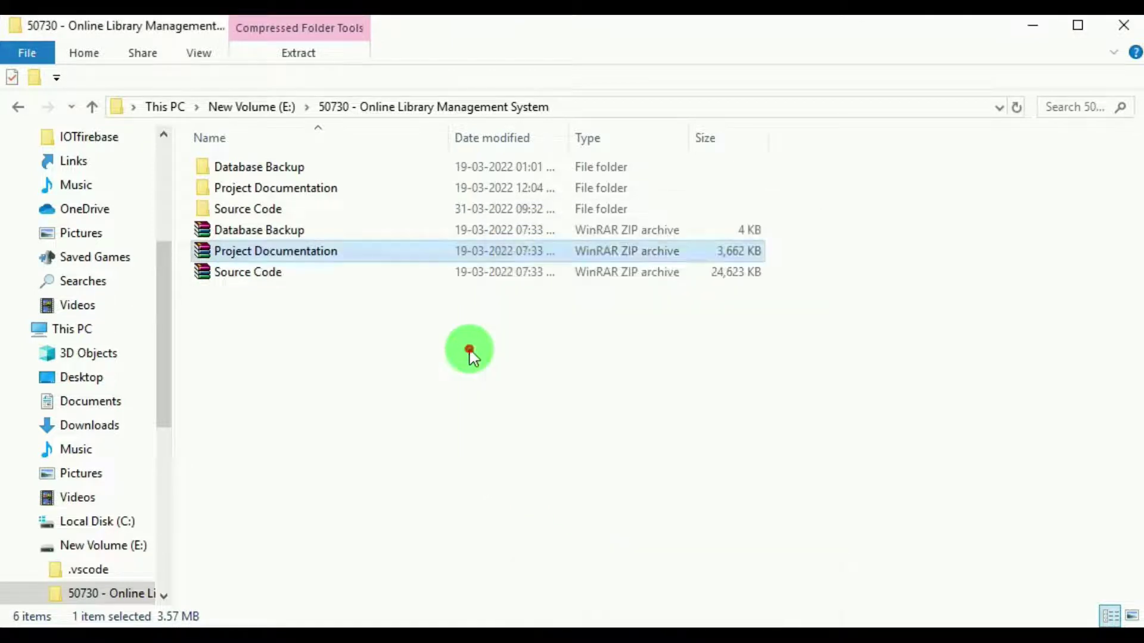
click(470, 351)
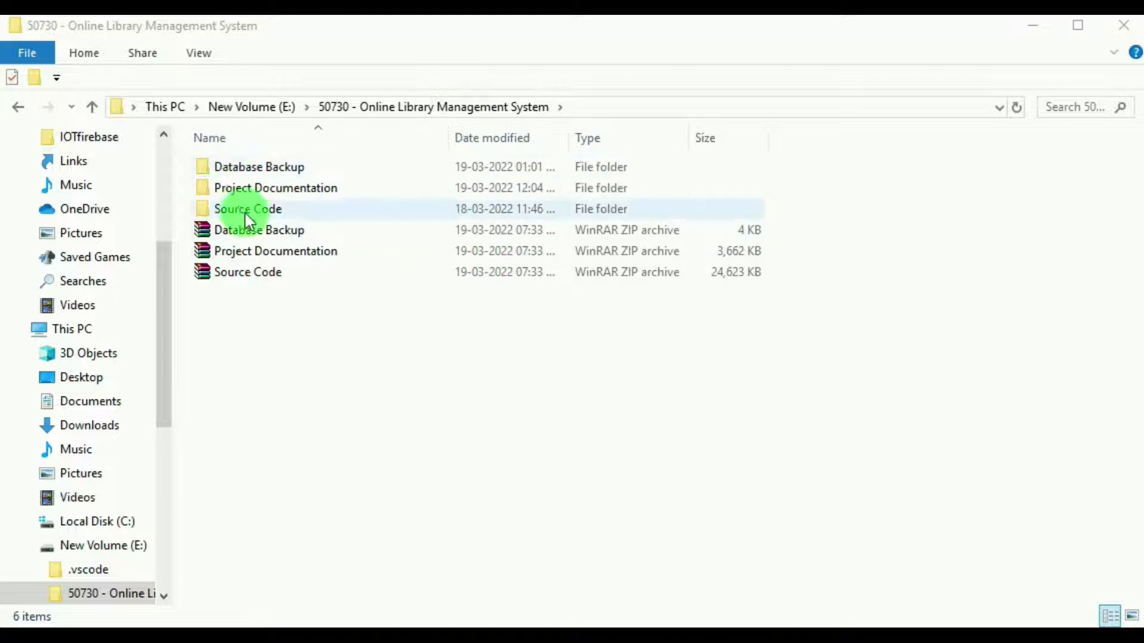
Check the Source Code, Database Backup and Project Documentation folders, ending back in the project folder.
double_click(265, 212)
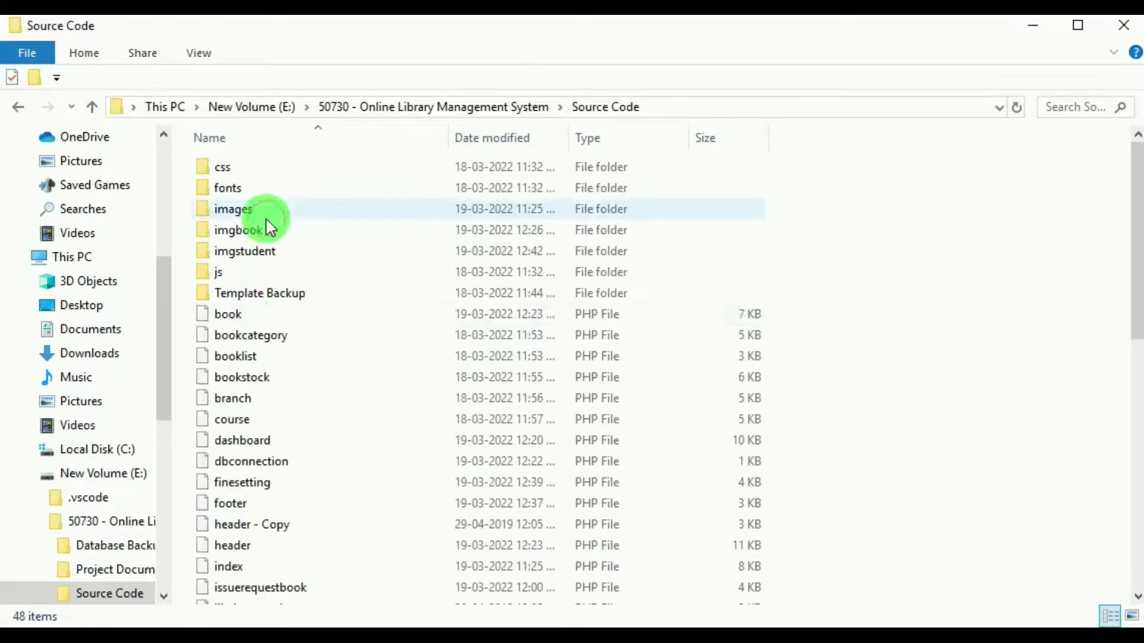
scroll(286, 298, down, 1)
scroll(298, 325, up, 1)
scroll(528, 413, down, 6)
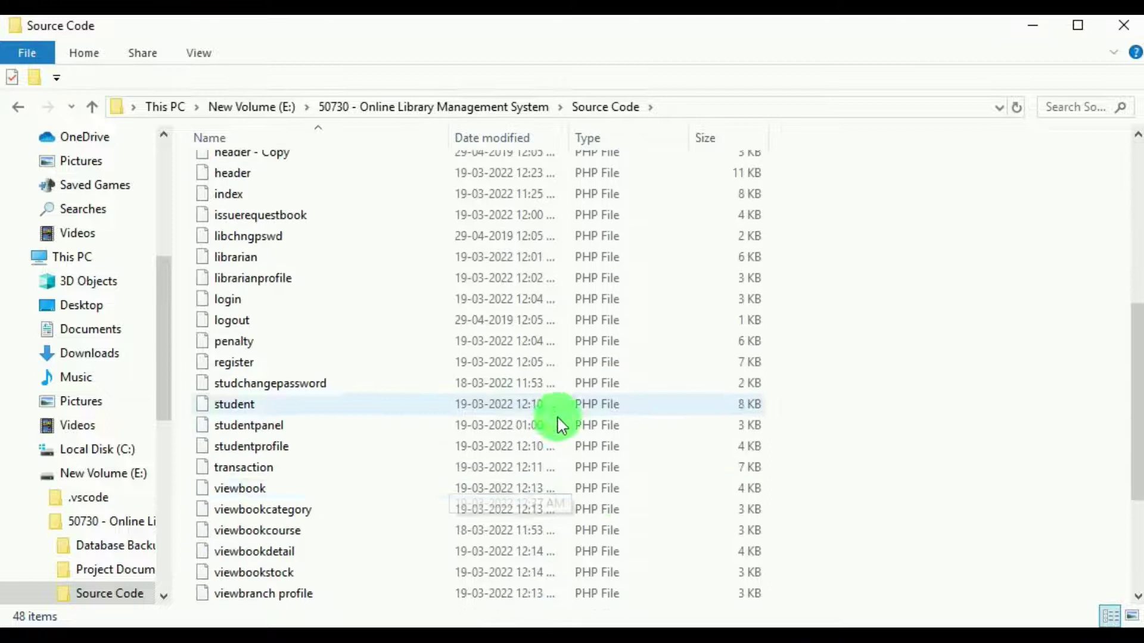
scroll(439, 459, up, 2)
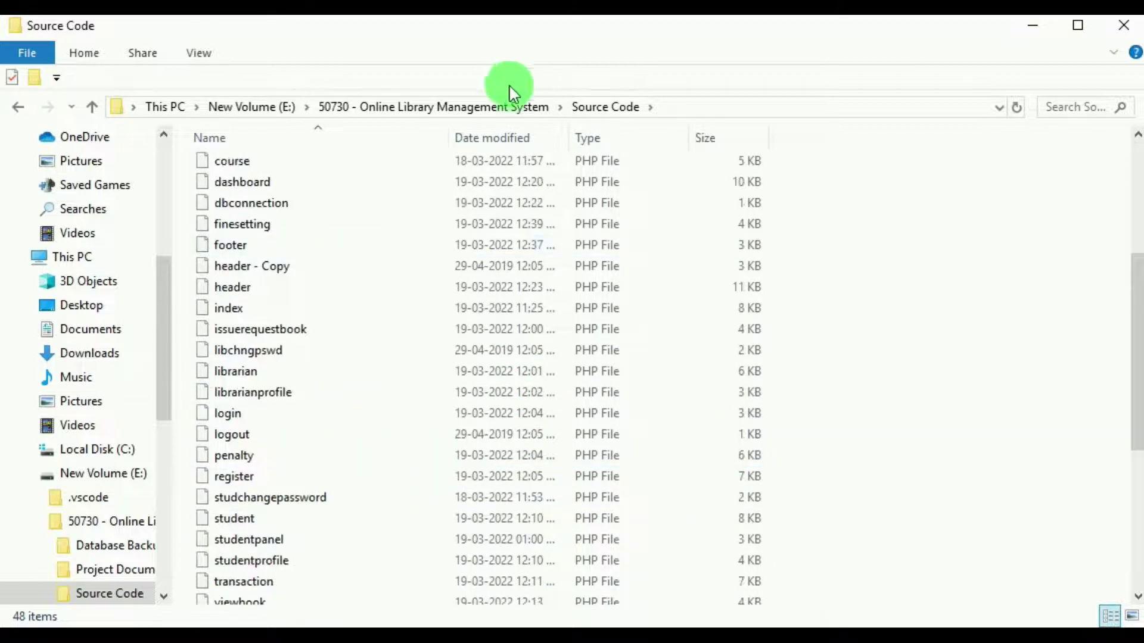
click(518, 109)
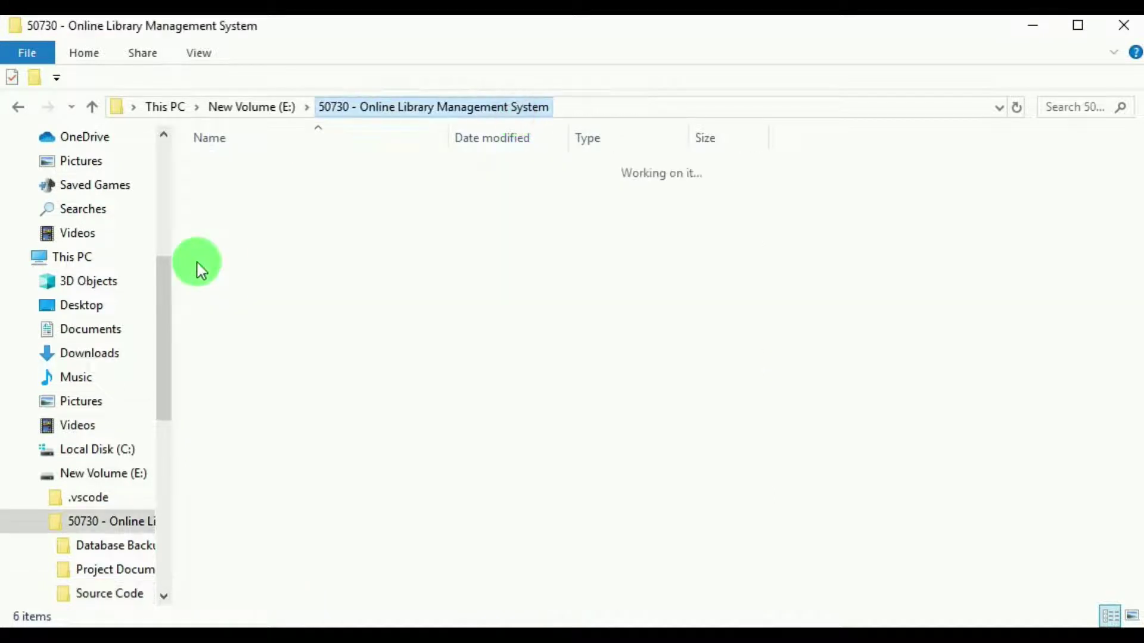
double_click(261, 168)
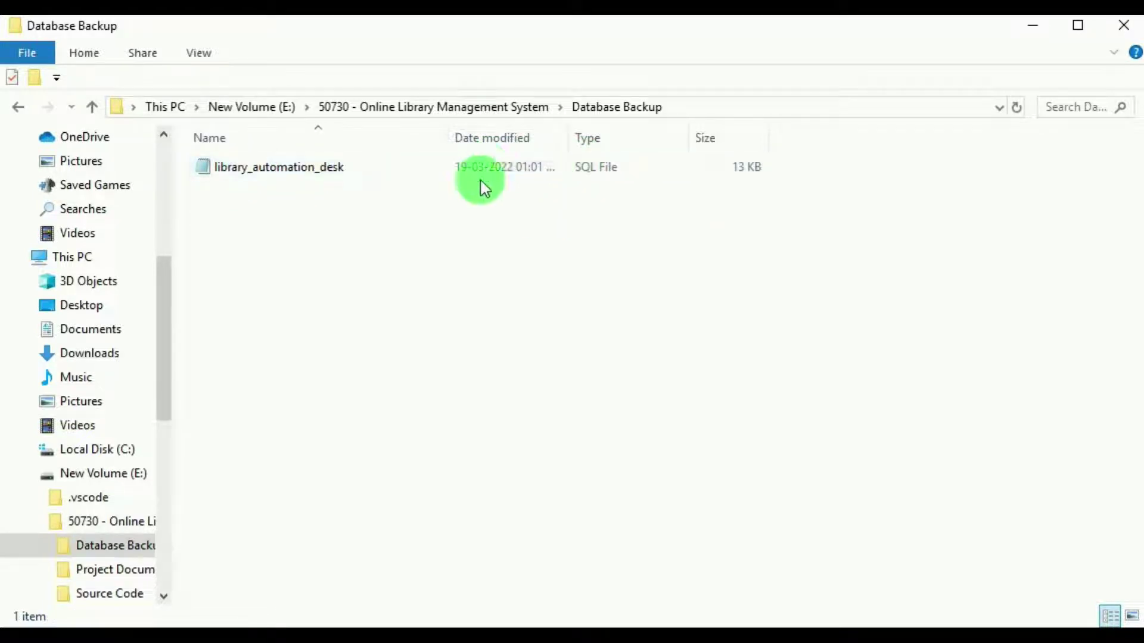
click(480, 108)
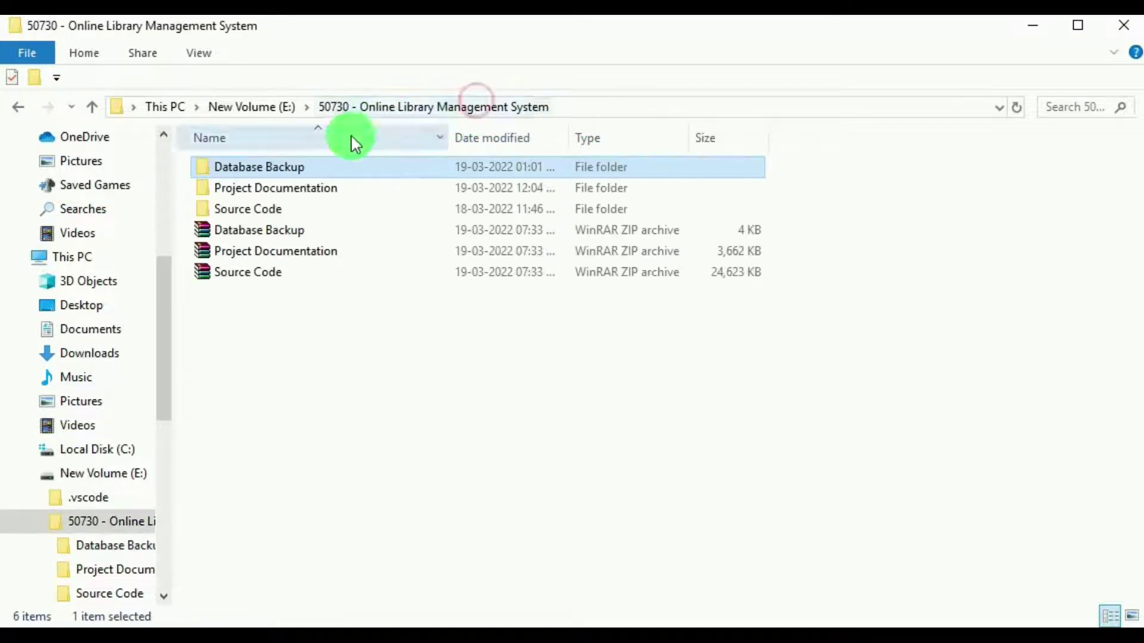
double_click(321, 196)
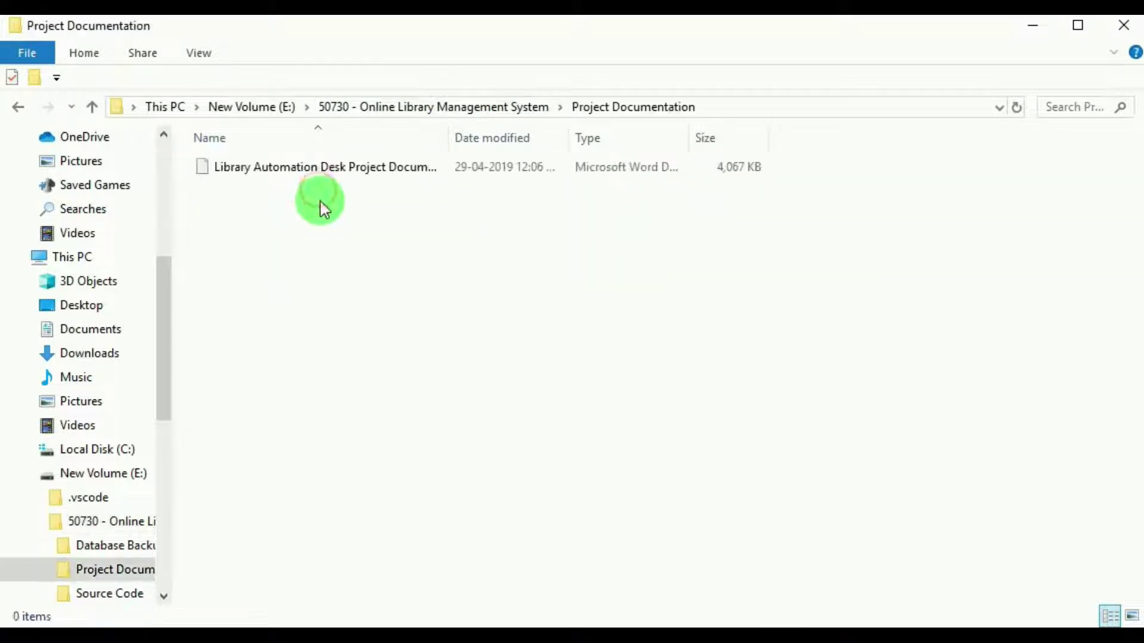
key(alt+Left)
click(265, 209)
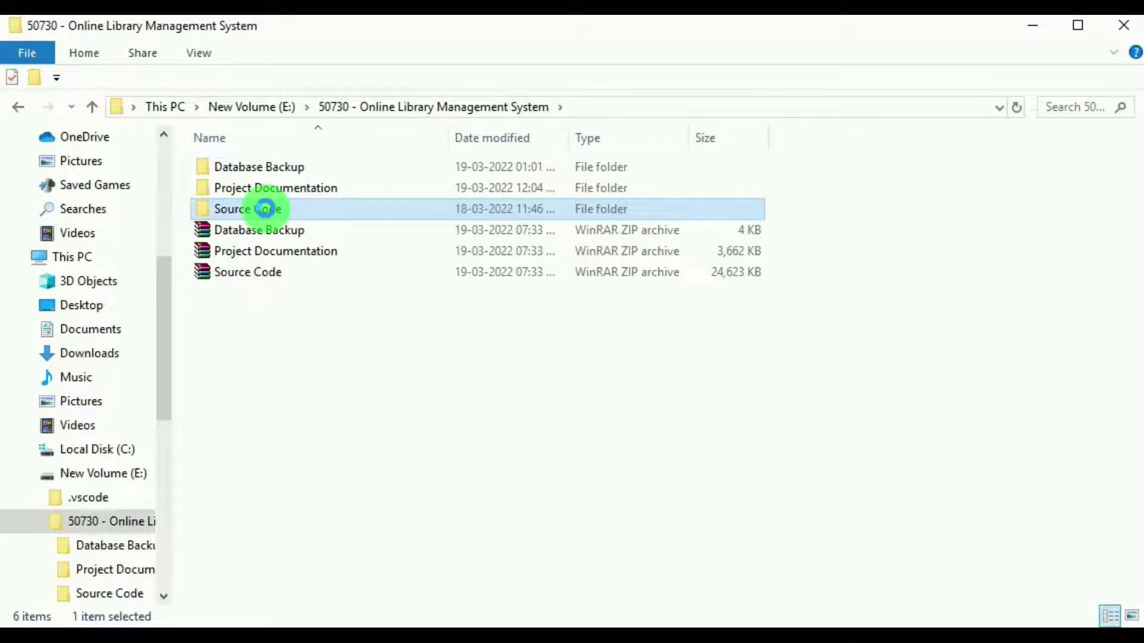
Copy the Source Code folder and navigate to C:\xampp\htdocs.
click(327, 205)
right_click(326, 205)
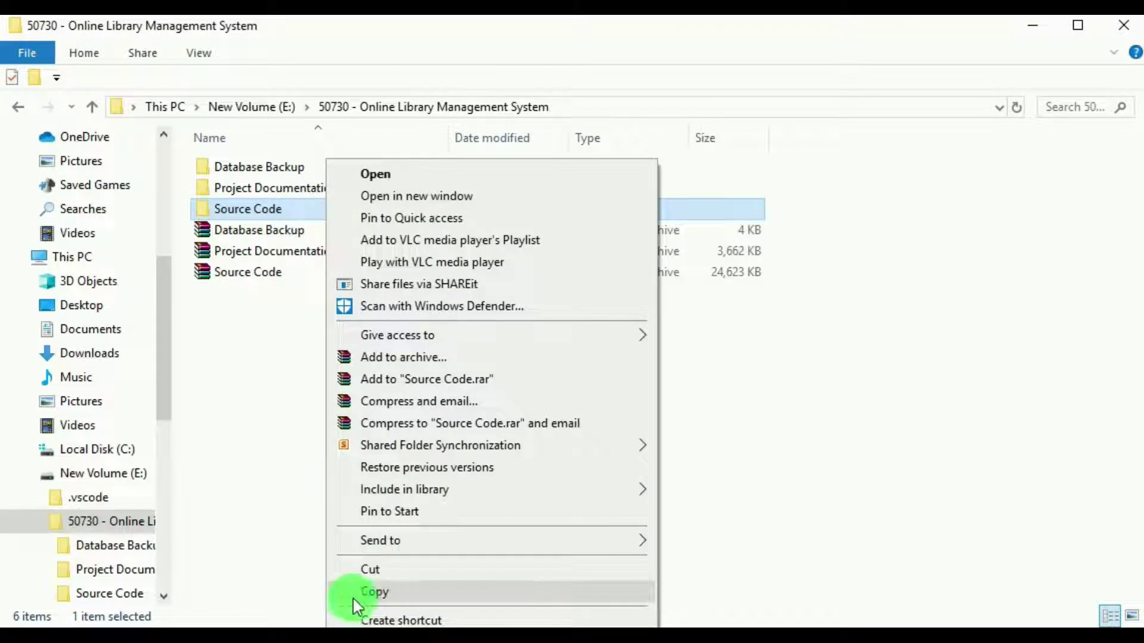
click(373, 593)
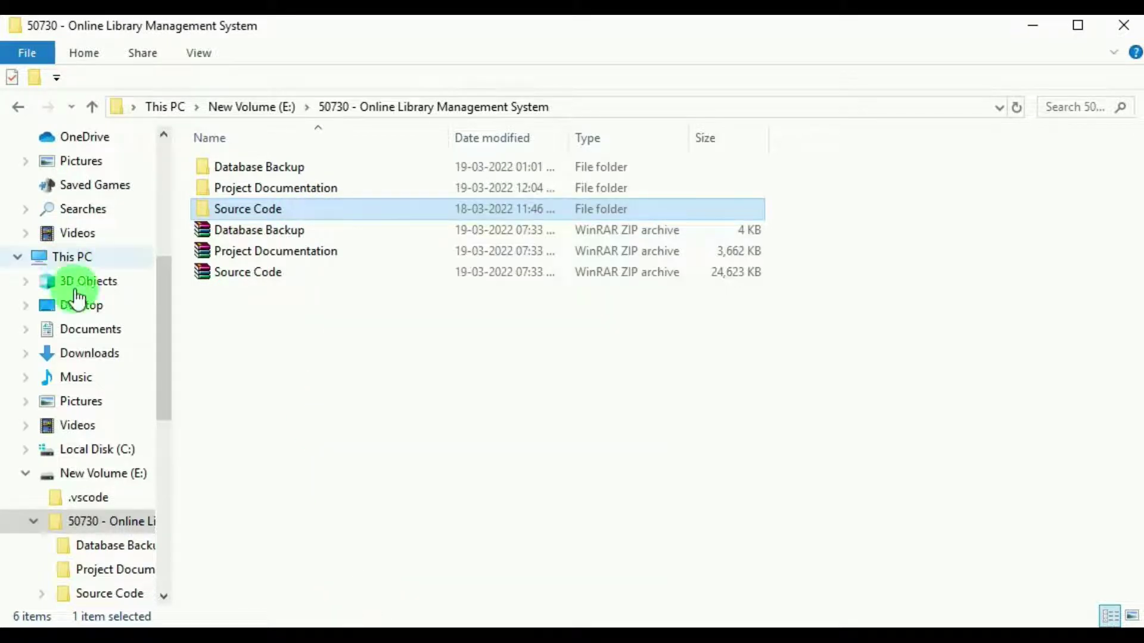
click(108, 451)
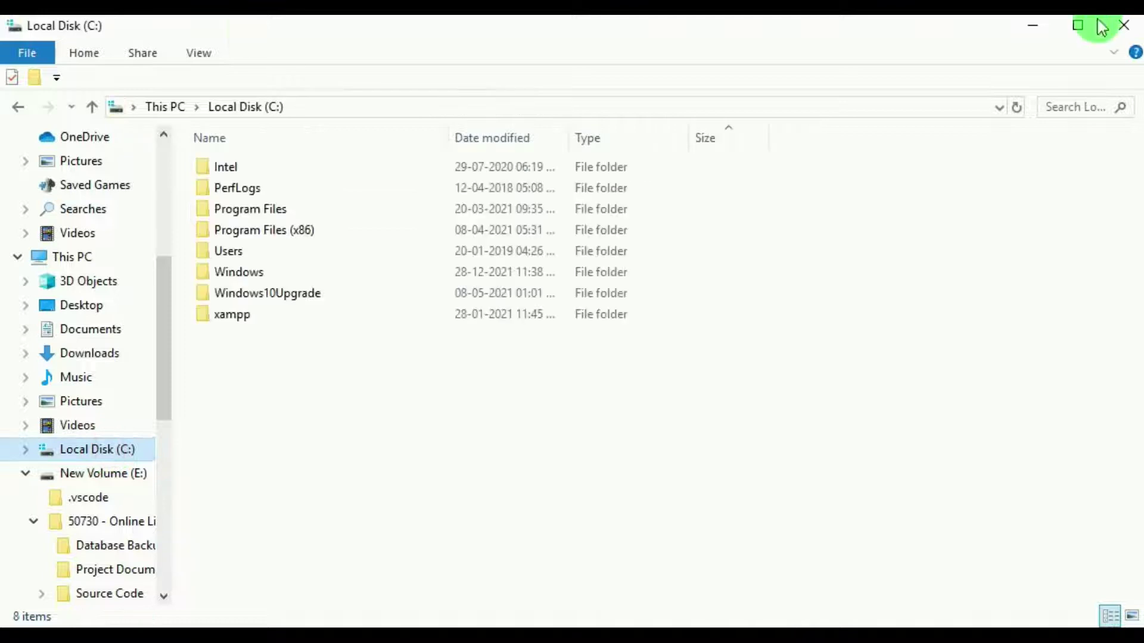
double_click(262, 316)
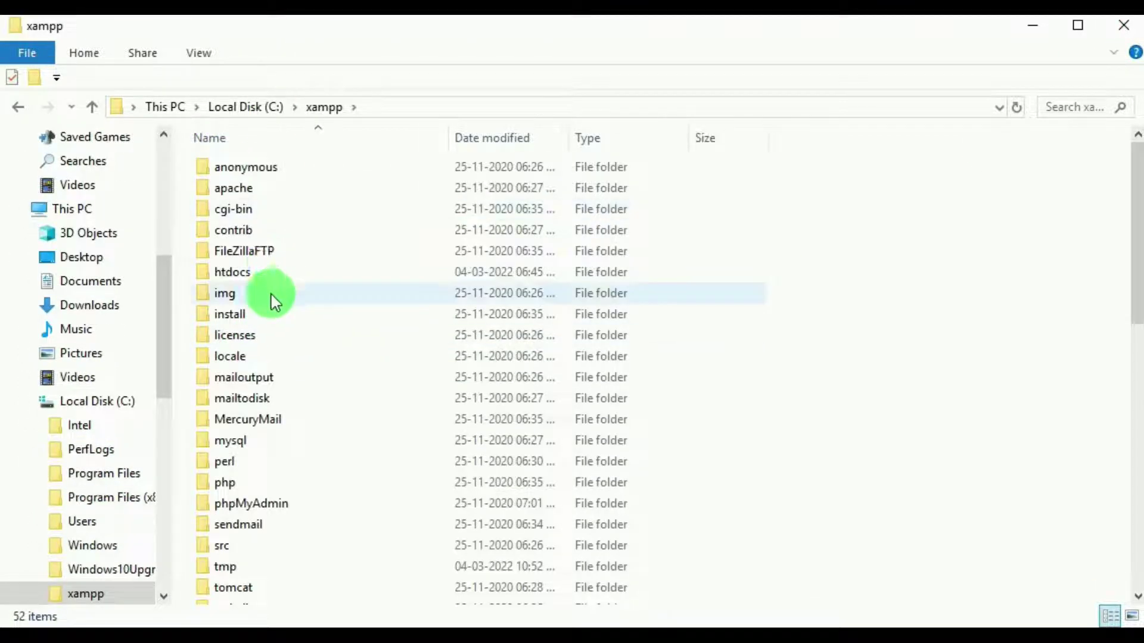
click(268, 272)
key(Return)
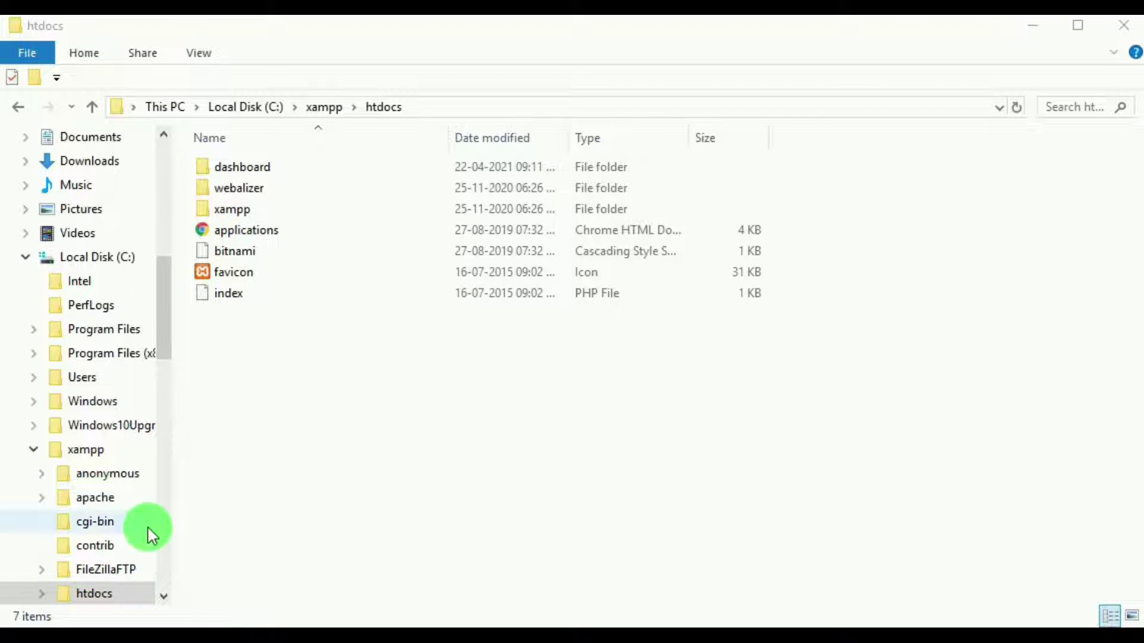
Paste Source Code into htdocs and look through the pasted folder.
click(379, 362)
right_click(378, 362)
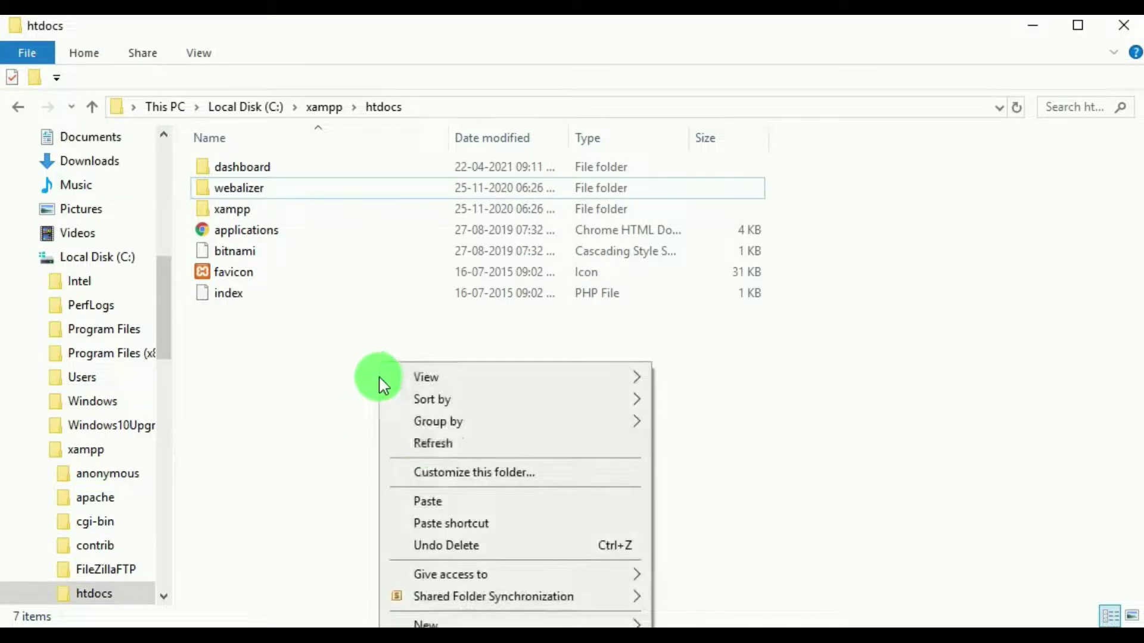
click(435, 507)
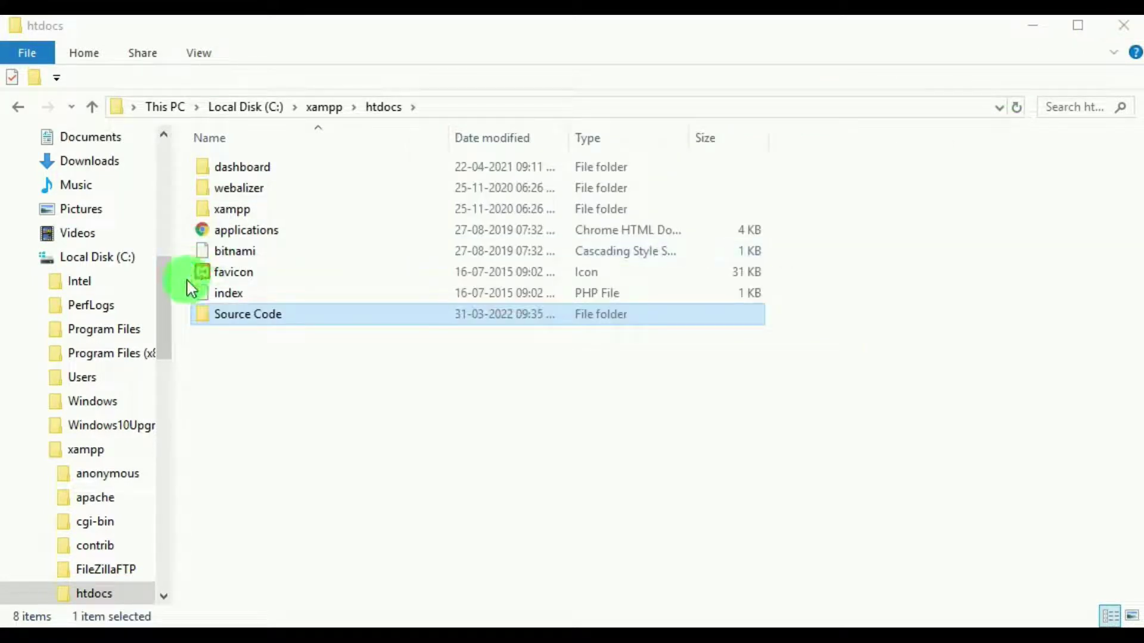
double_click(237, 315)
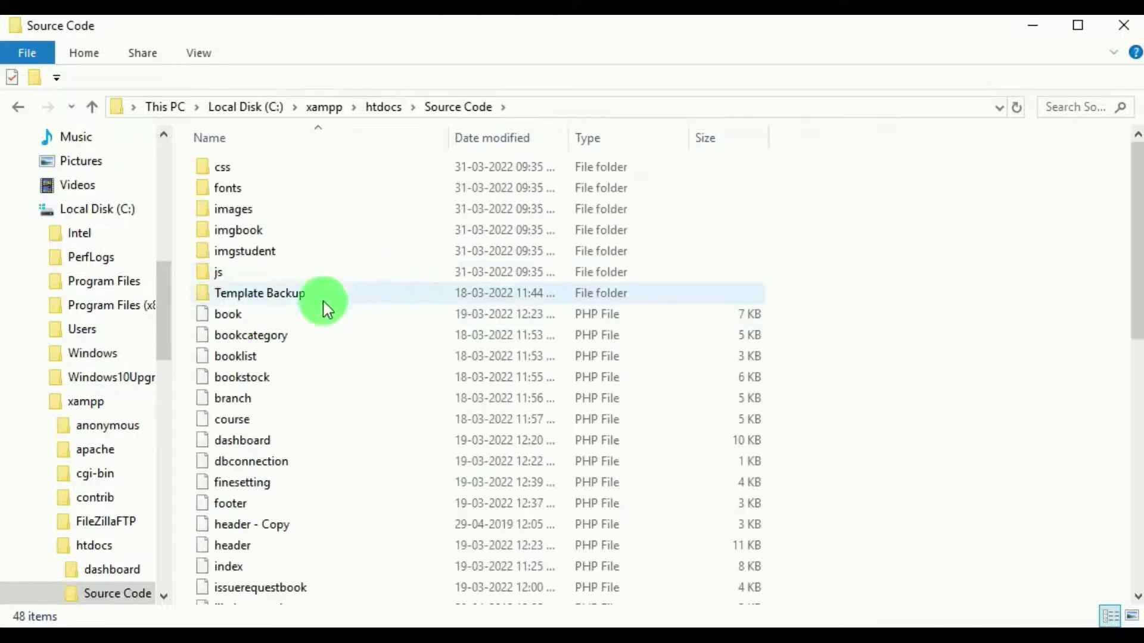
scroll(294, 375, down, 6)
scroll(510, 465, up, 2)
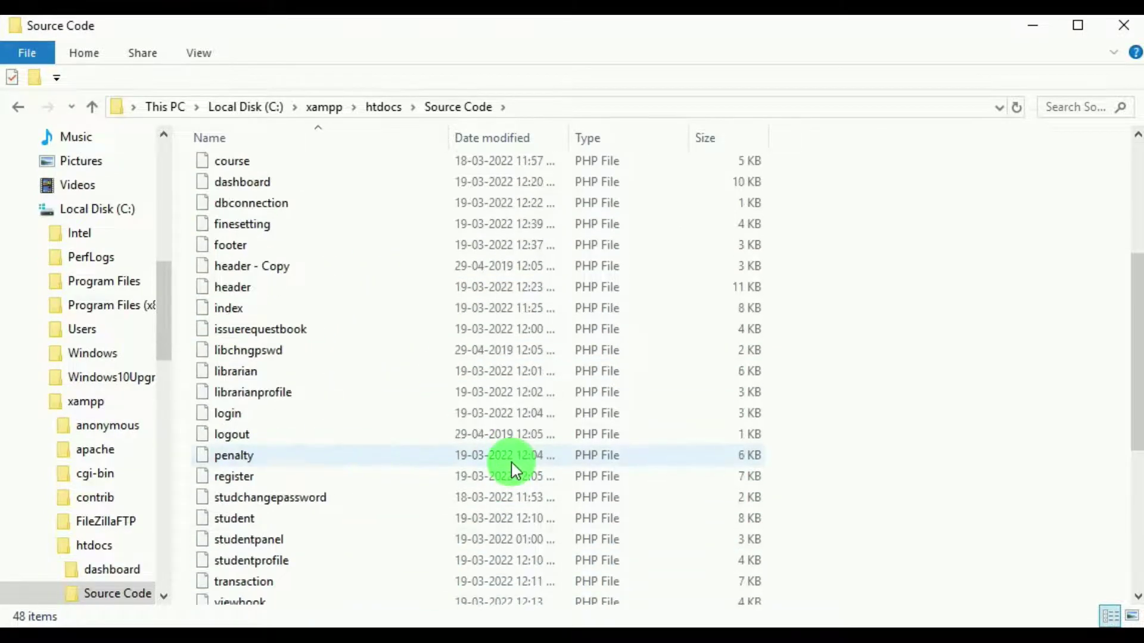
click(383, 107)
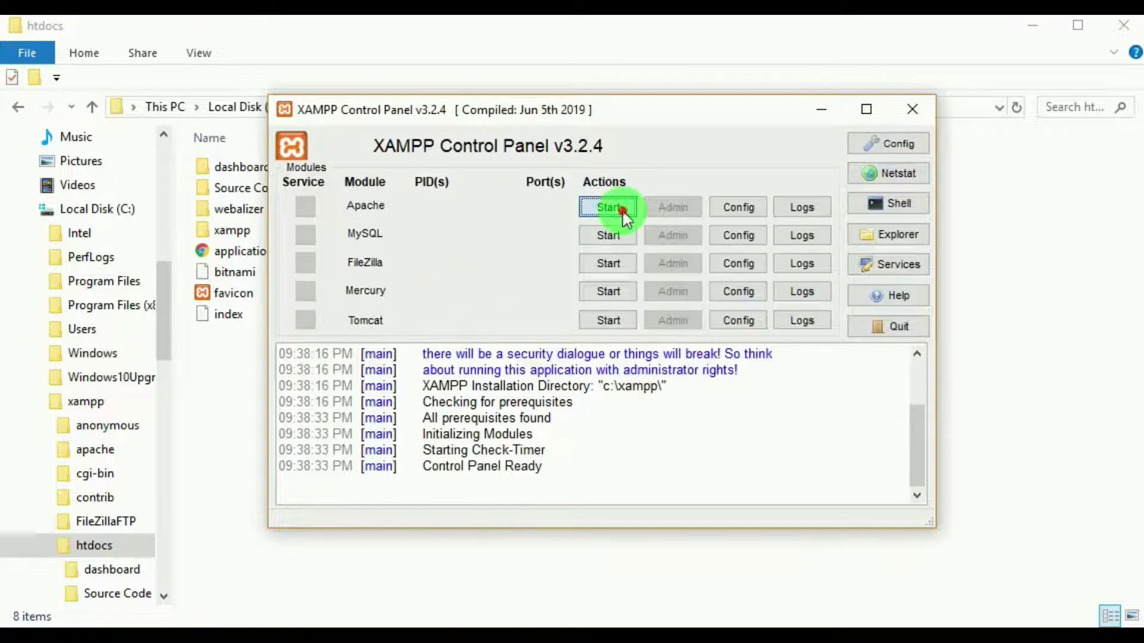
Start the Apache service in XAMPP, then move the Control Panel aside.
click(622, 210)
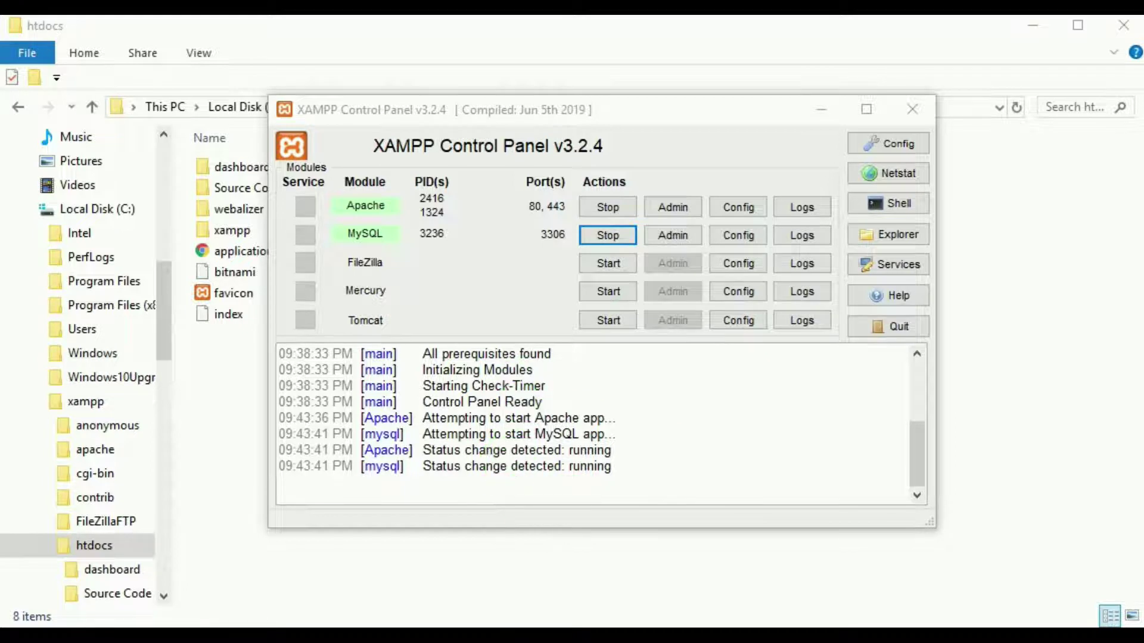
click(821, 111)
Copy the Source Code folder's name, leaving the name unchanged.
click(245, 190)
right_click(245, 188)
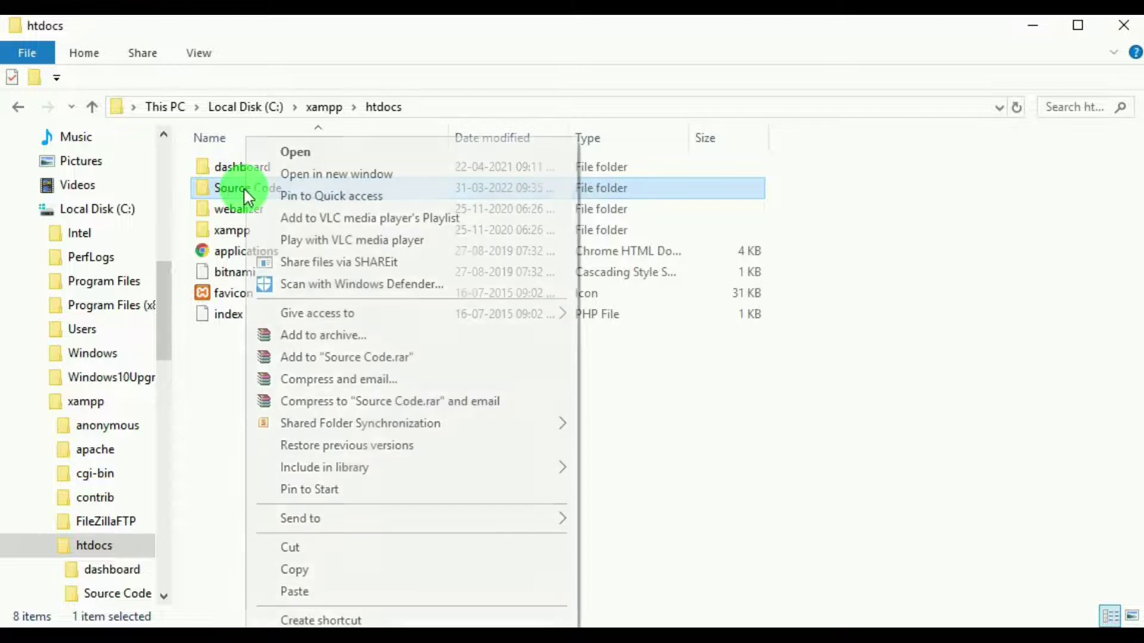
key(m)
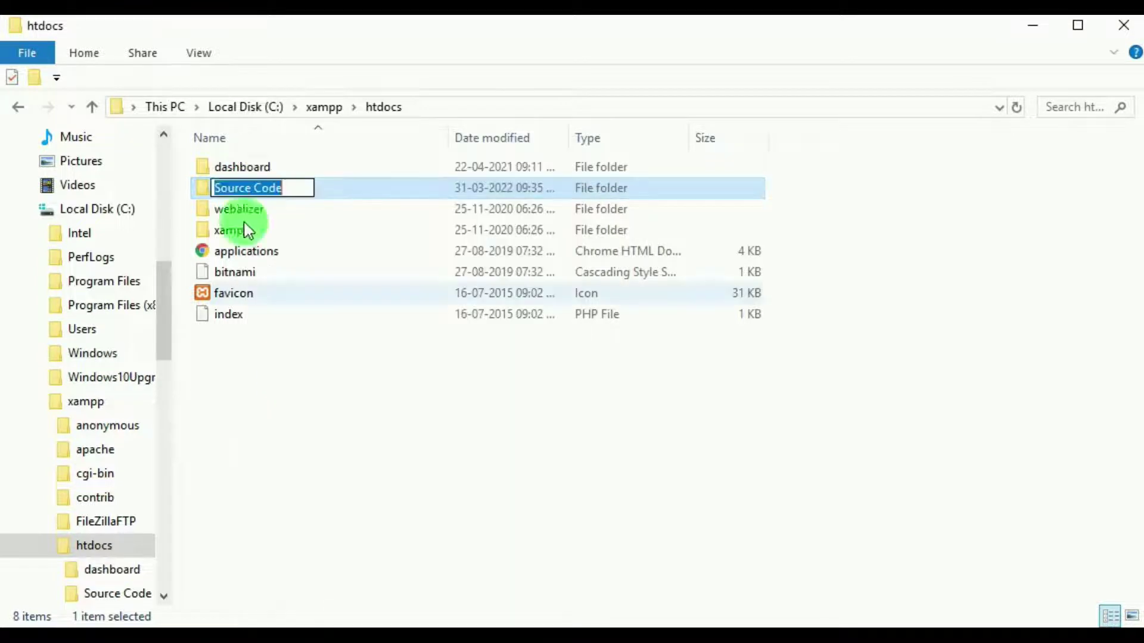
right_click(249, 190)
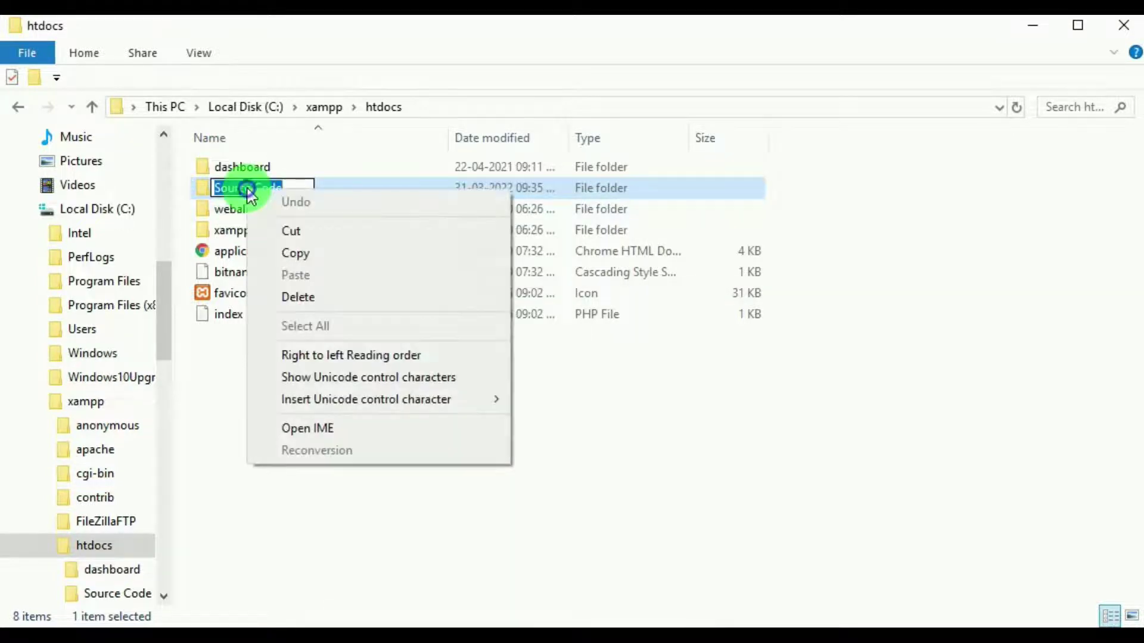
click(285, 256)
click(363, 432)
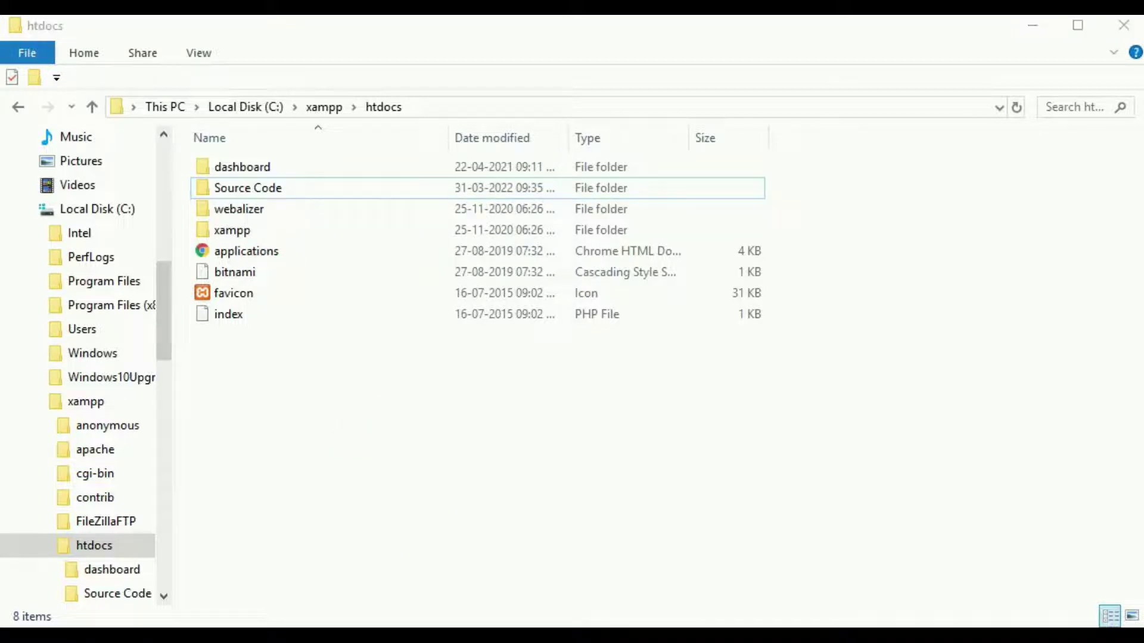
Enter the localhost/Source Code address in Chrome.
key(alt+Tab)
text(l)
mouse_move(314, 66)
mouse_down()
mouse_move(223, 73)
mouse_move(305, 81)
mouse_up()
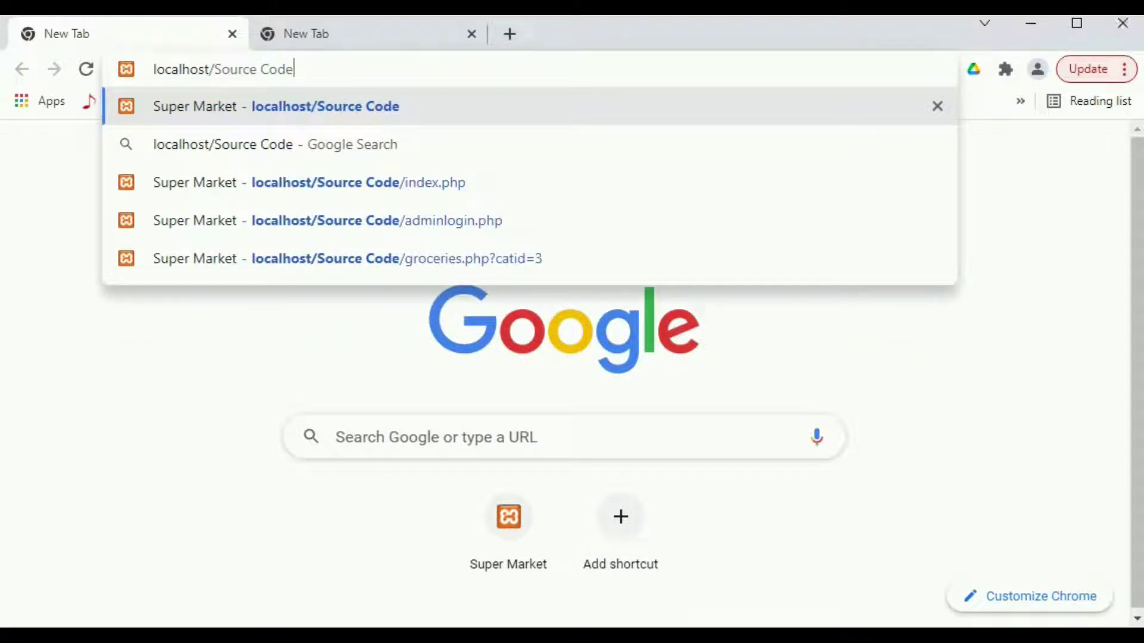
Load localhost/Source Code and highlight the unknown 'library_automation_desk' database name in the error.
key(Return)
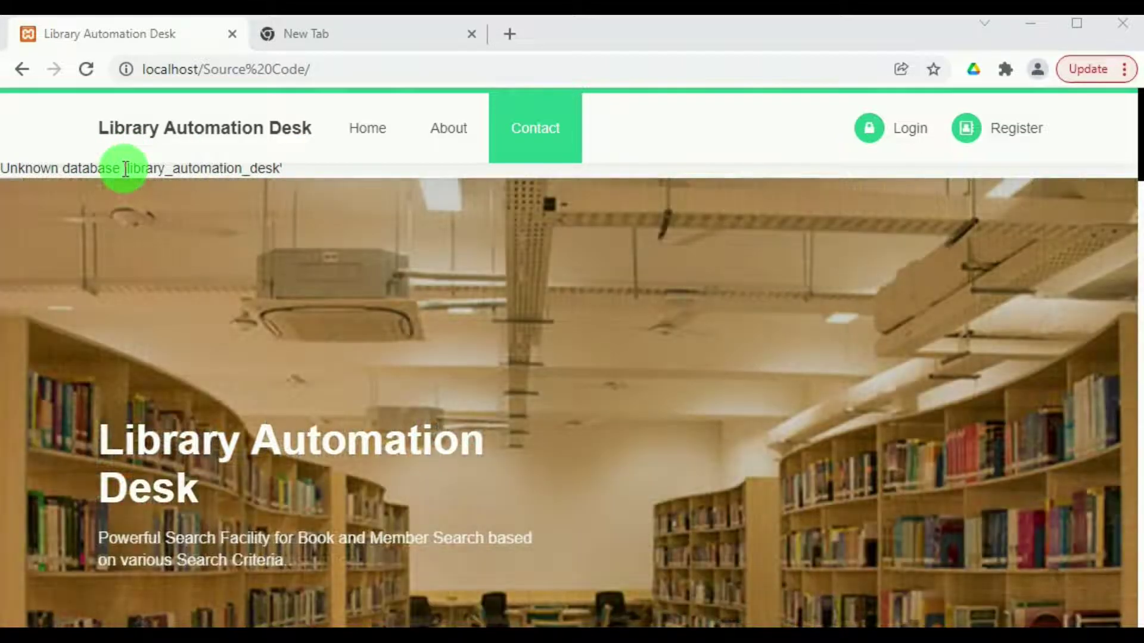
drag(127, 167, 268, 168)
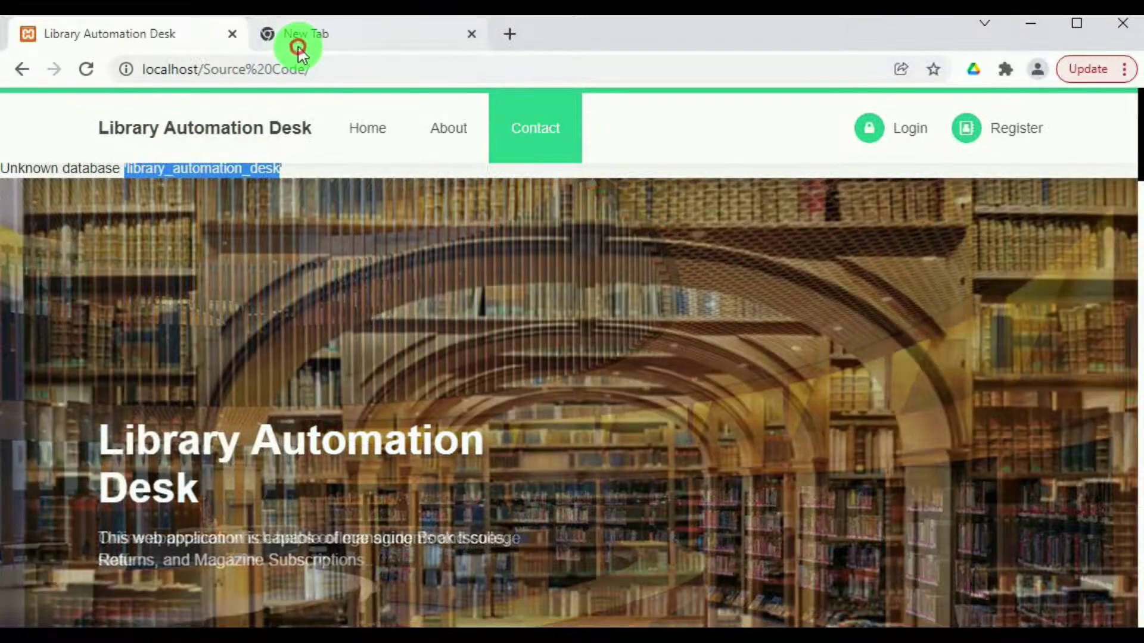
click(301, 39)
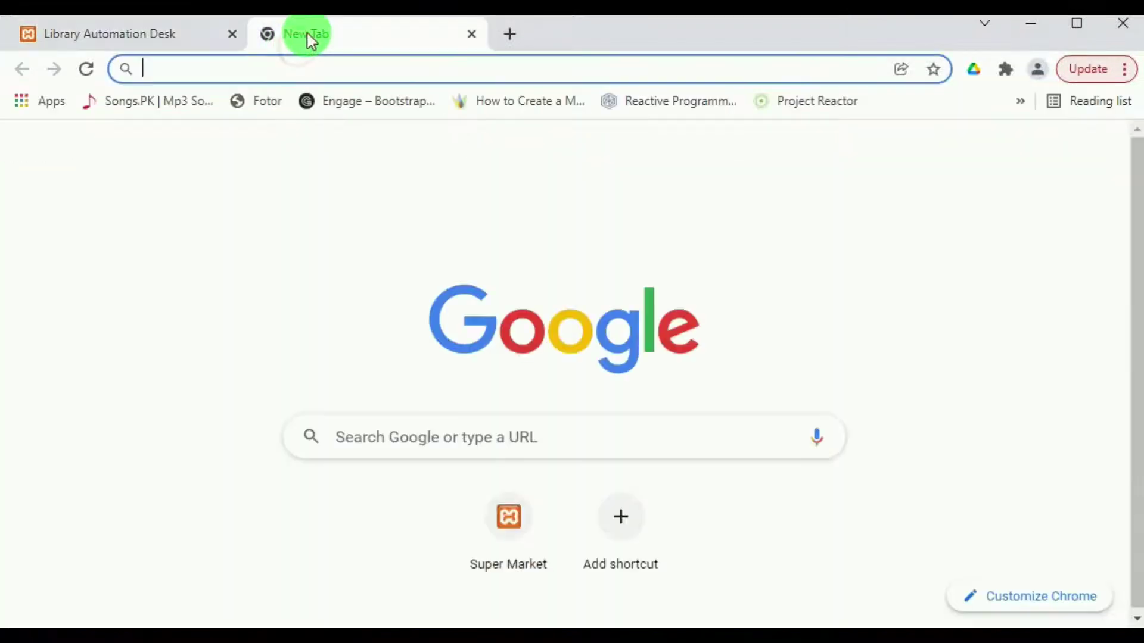
Open localhost/phpmyadmin in the new tab and go to its Databases page.
text(p)
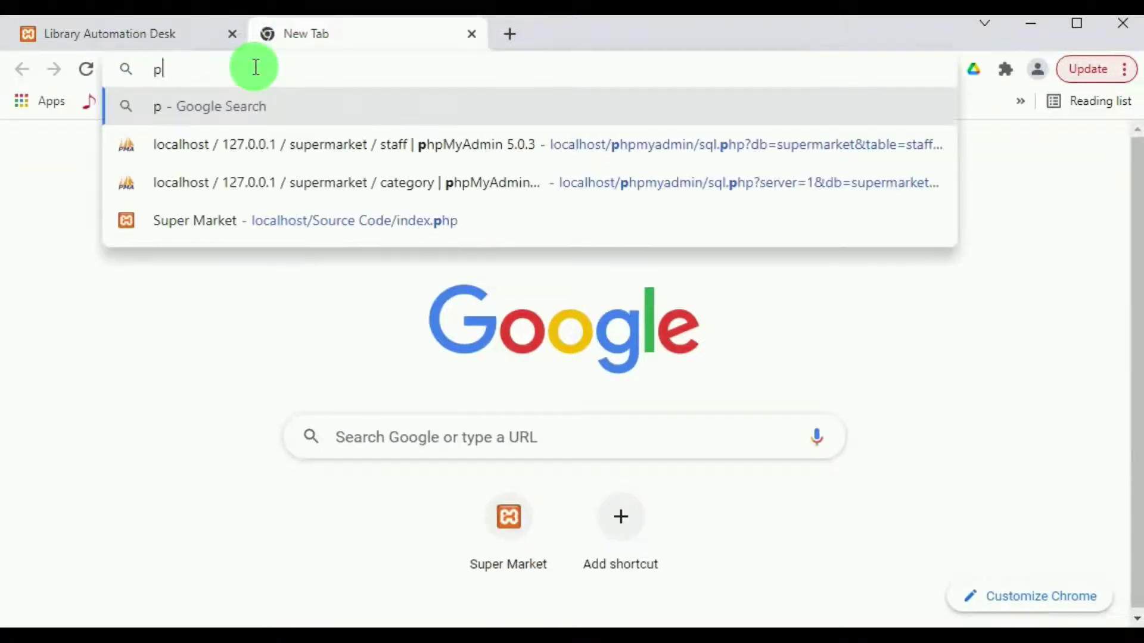
key(BackSpace)
text(localhost/Source Code)
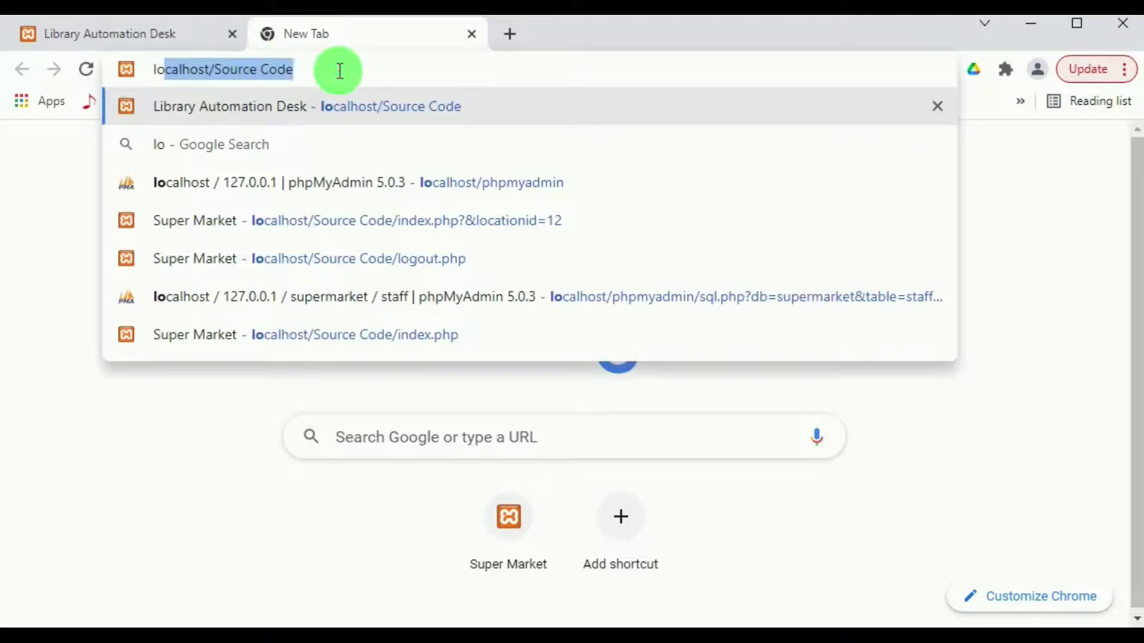
click(338, 70)
drag(292, 71, 223, 85)
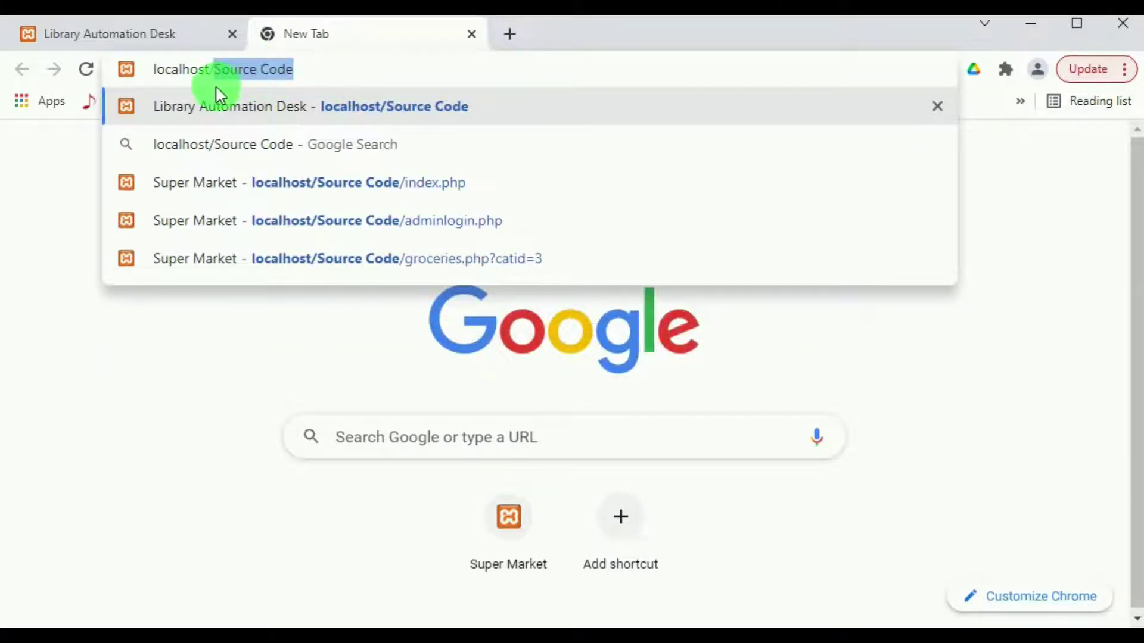
text(php)
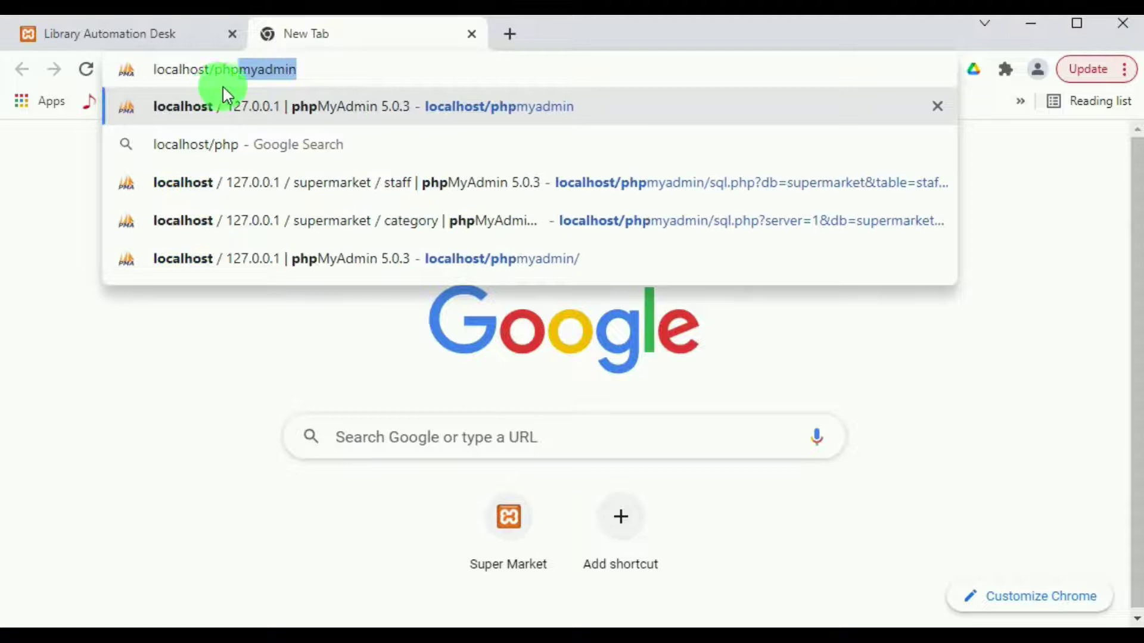
click(332, 111)
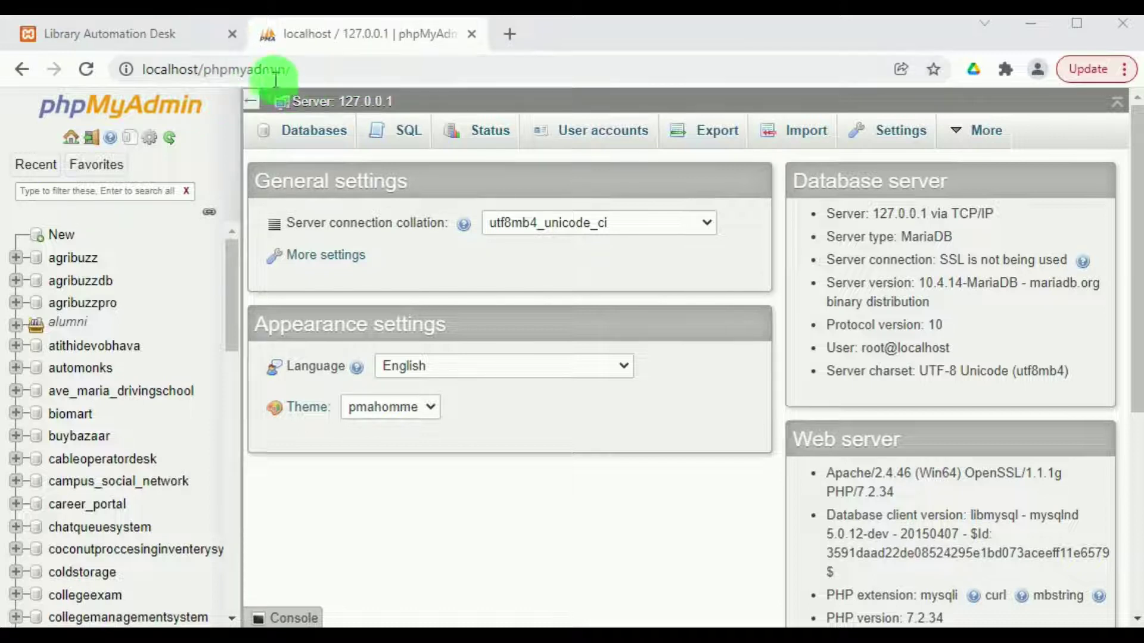
click(300, 129)
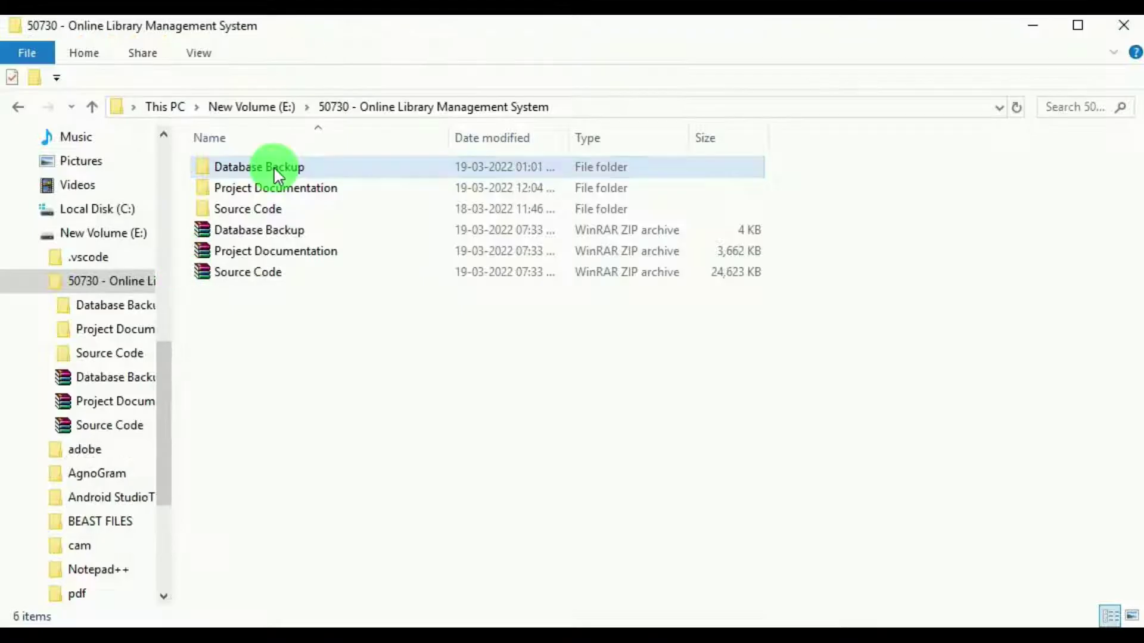
Copy the library_automation_desk SQL file's name from Database Backup into phpMyAdmin's database name field.
double_click(274, 166)
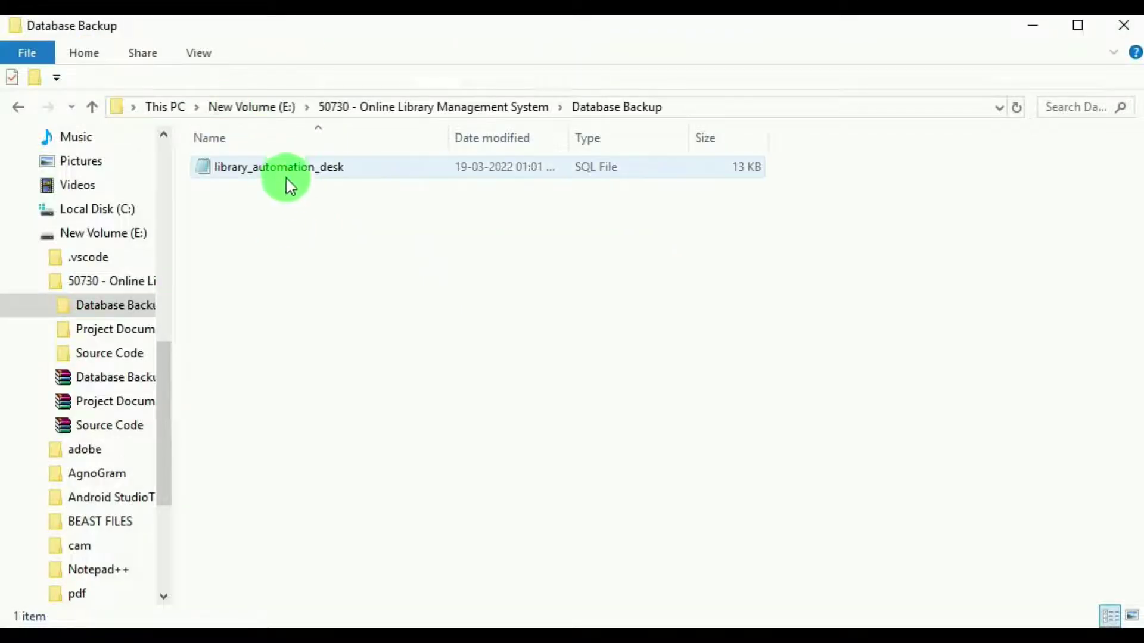
click(287, 172)
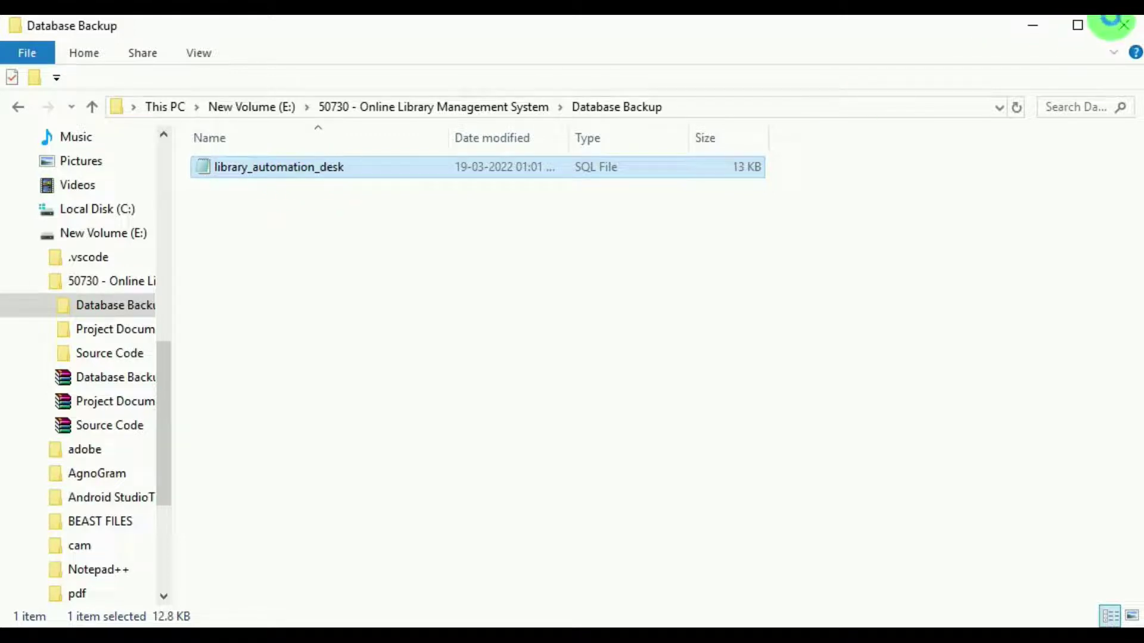
right_click(287, 169)
click(357, 588)
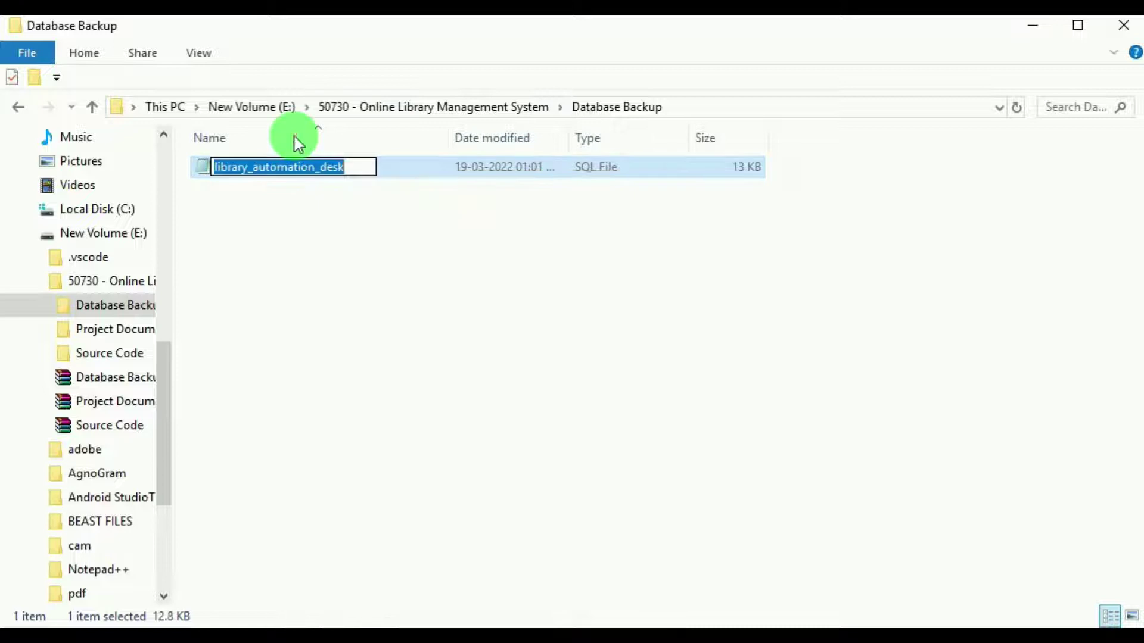
right_click(268, 169)
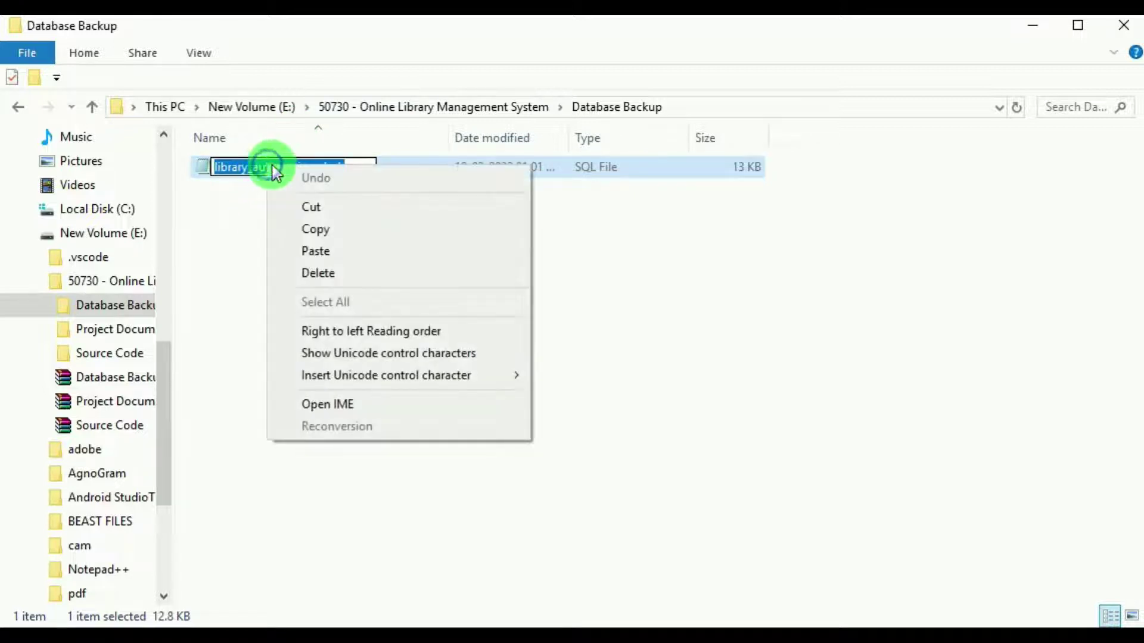
click(316, 229)
key(alt+Tab)
click(363, 284)
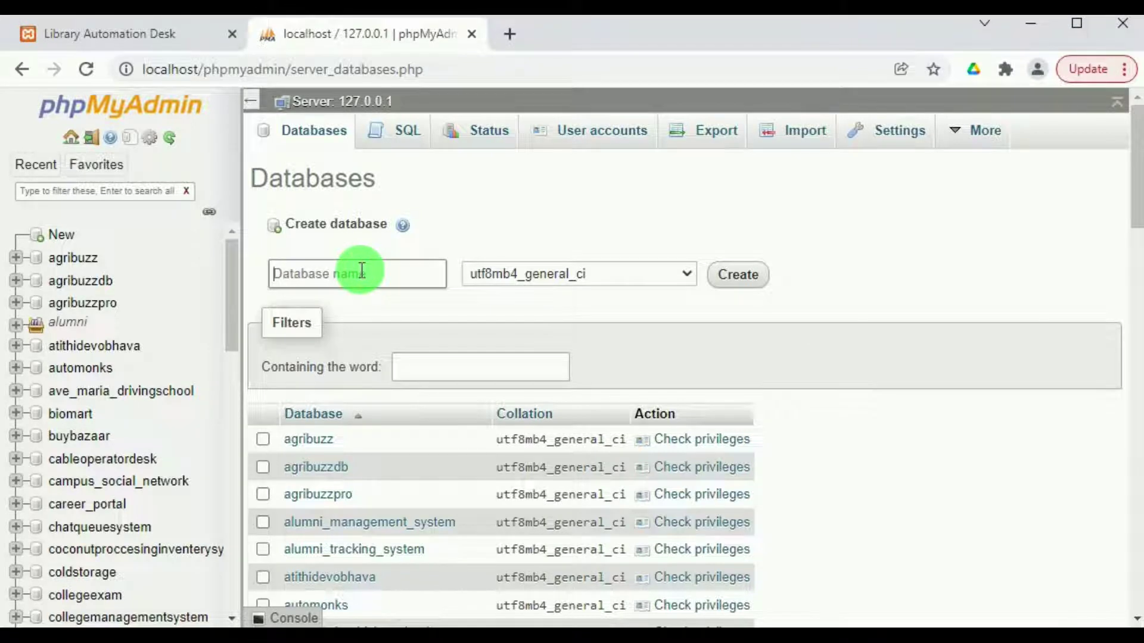
Create the library_automation_desk database using the pasted name.
key(ctrl+v)
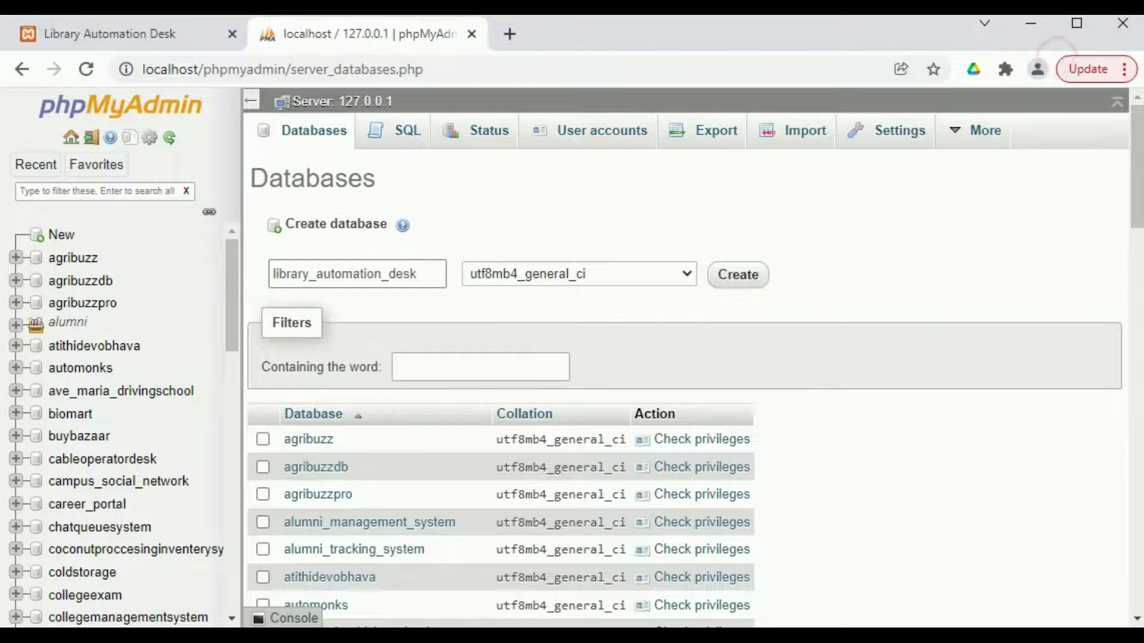
key(Return)
click(125, 256)
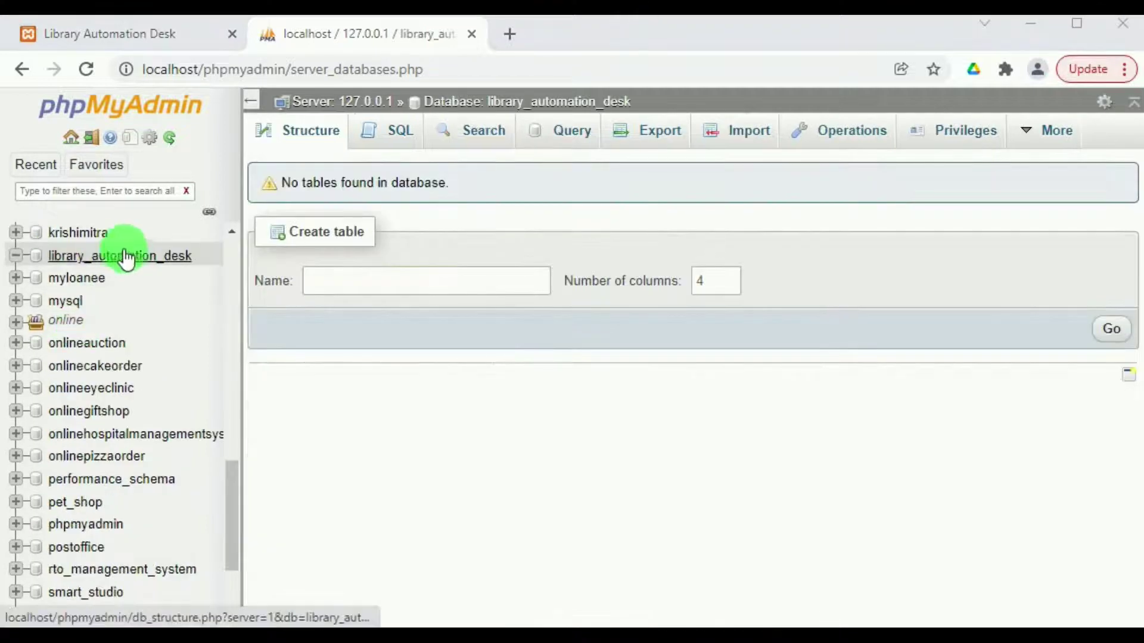
Import the library_automation_desk SQL backup into the new database, creating its ten tables.
click(738, 142)
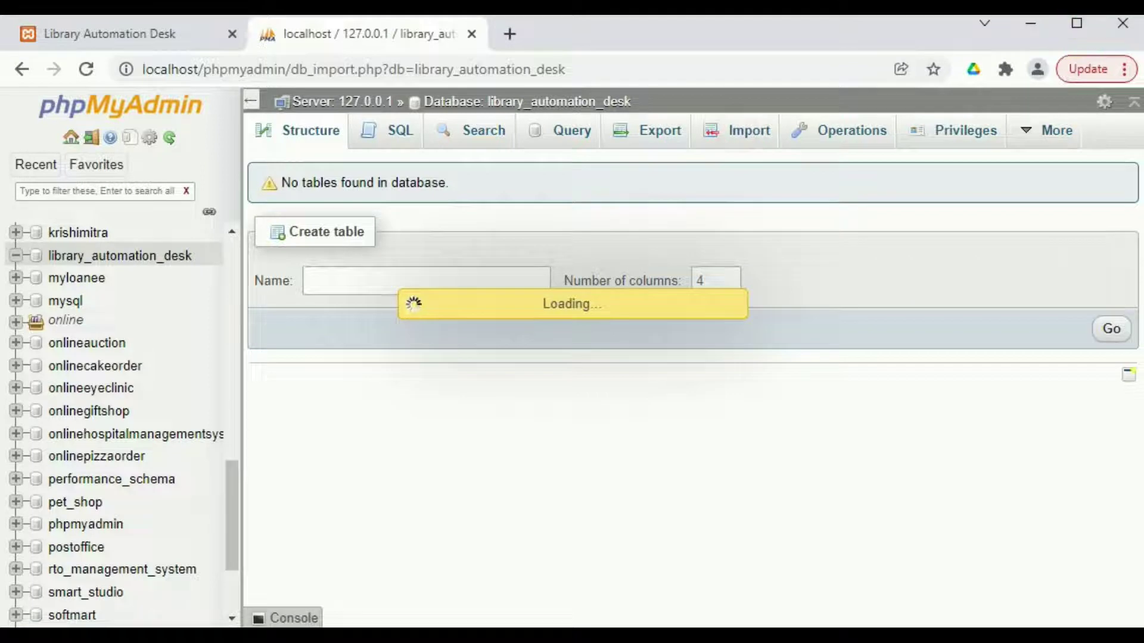
click(484, 348)
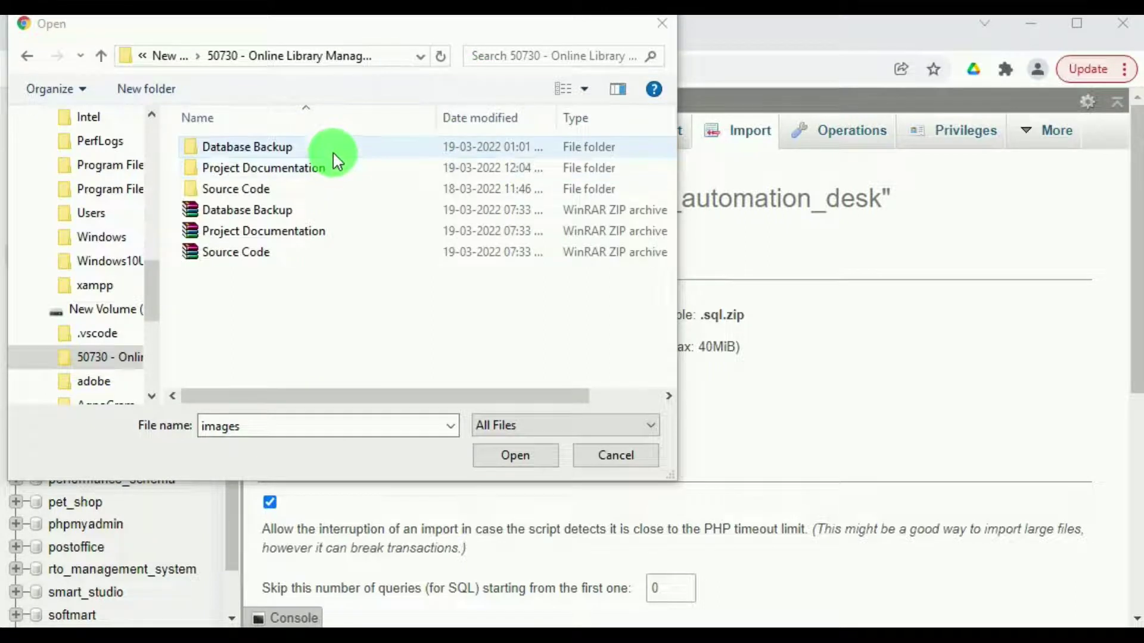
double_click(332, 153)
click(263, 148)
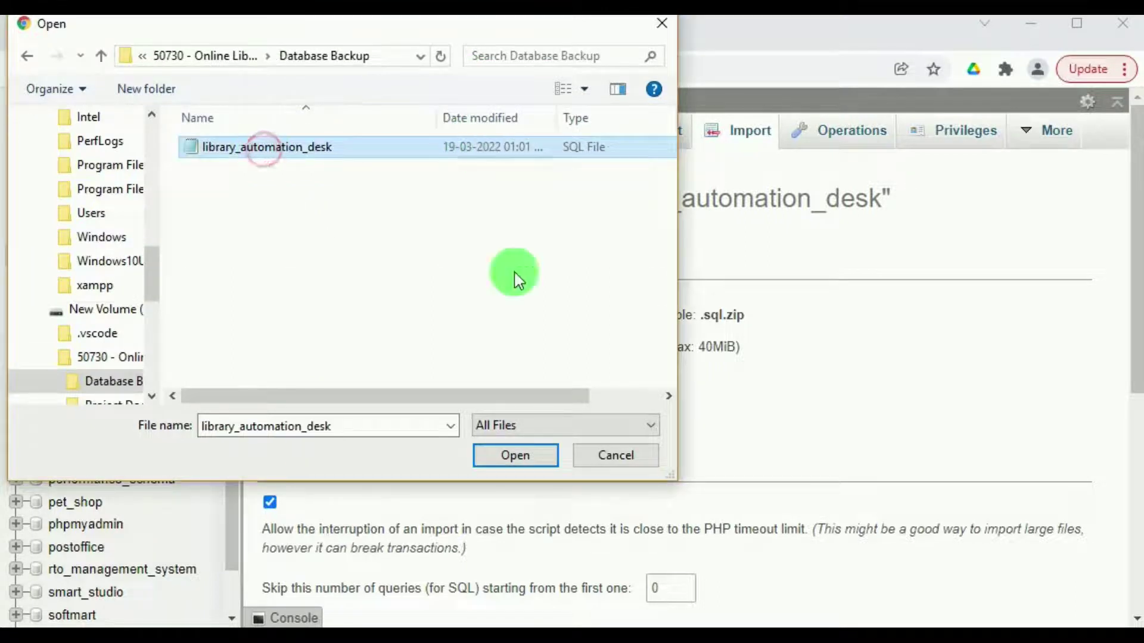
click(541, 456)
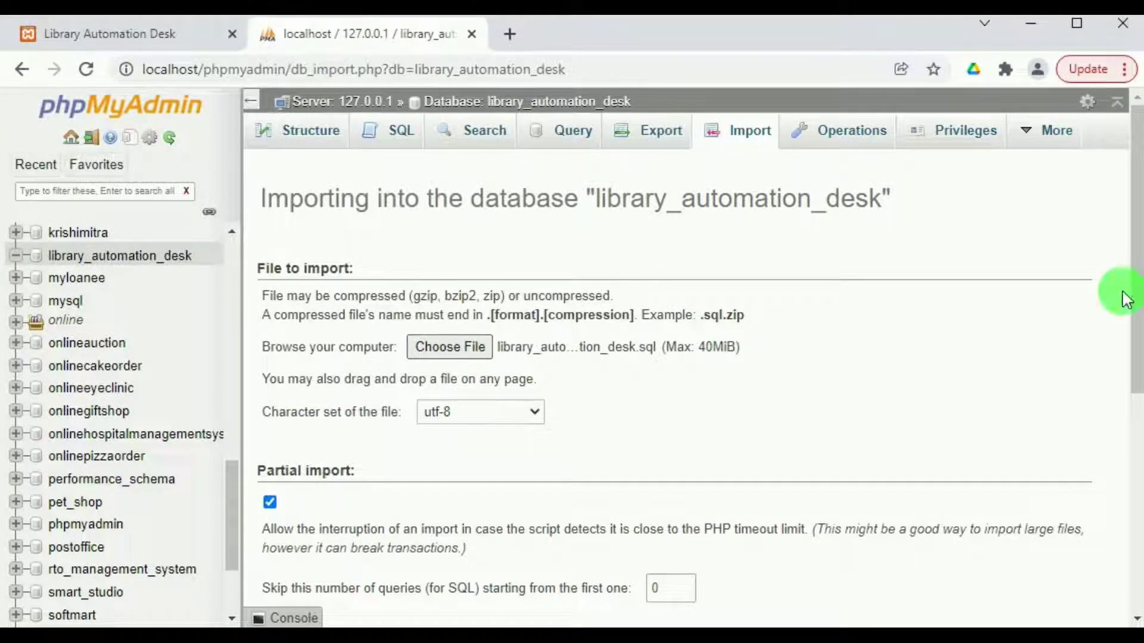
drag(1138, 286, 1135, 497)
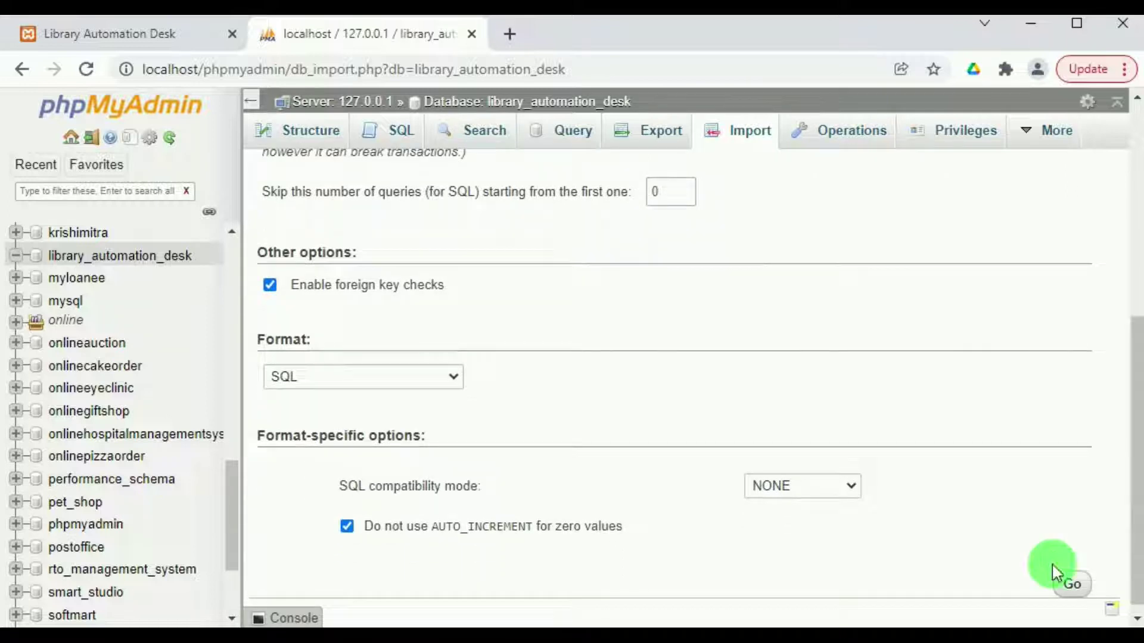
click(1070, 590)
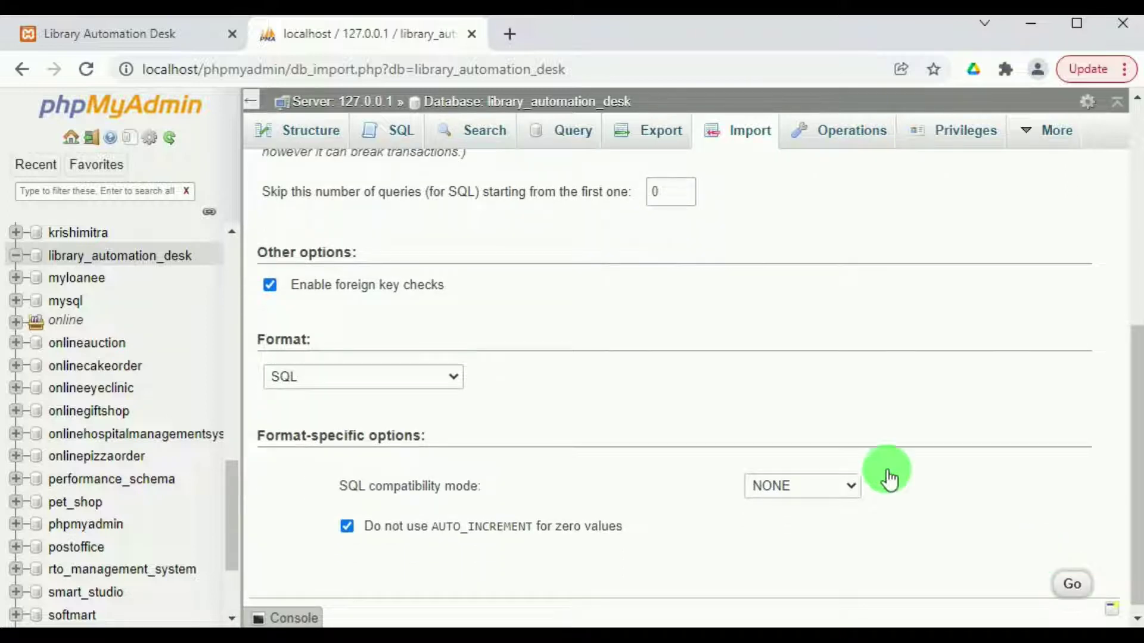
drag(1134, 424, 1115, 217)
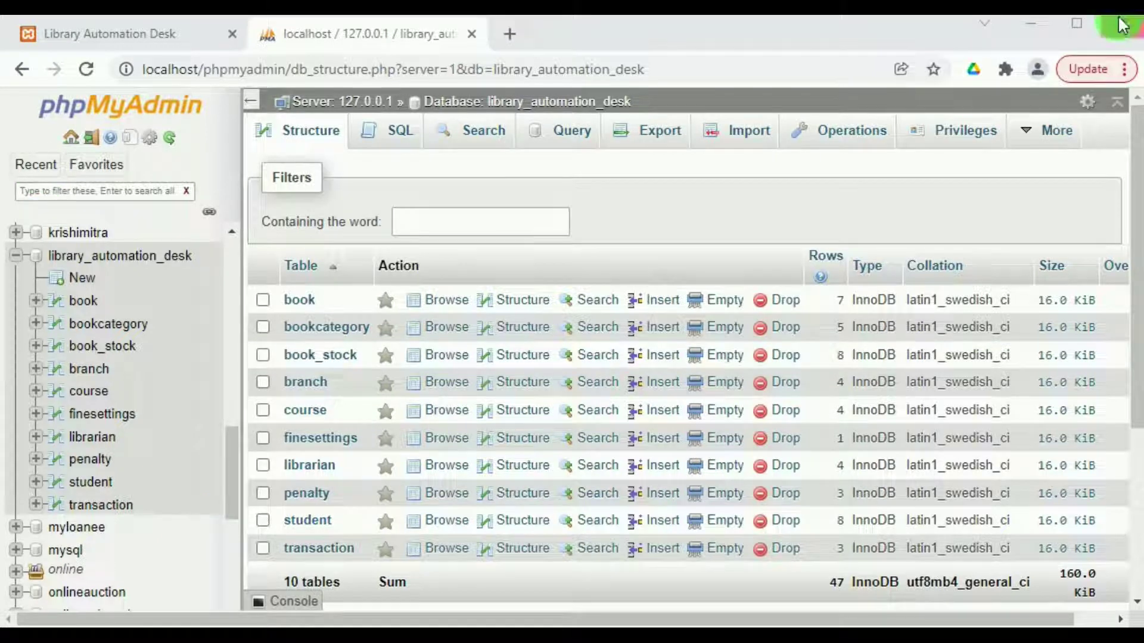
key(ctrl+Tab)
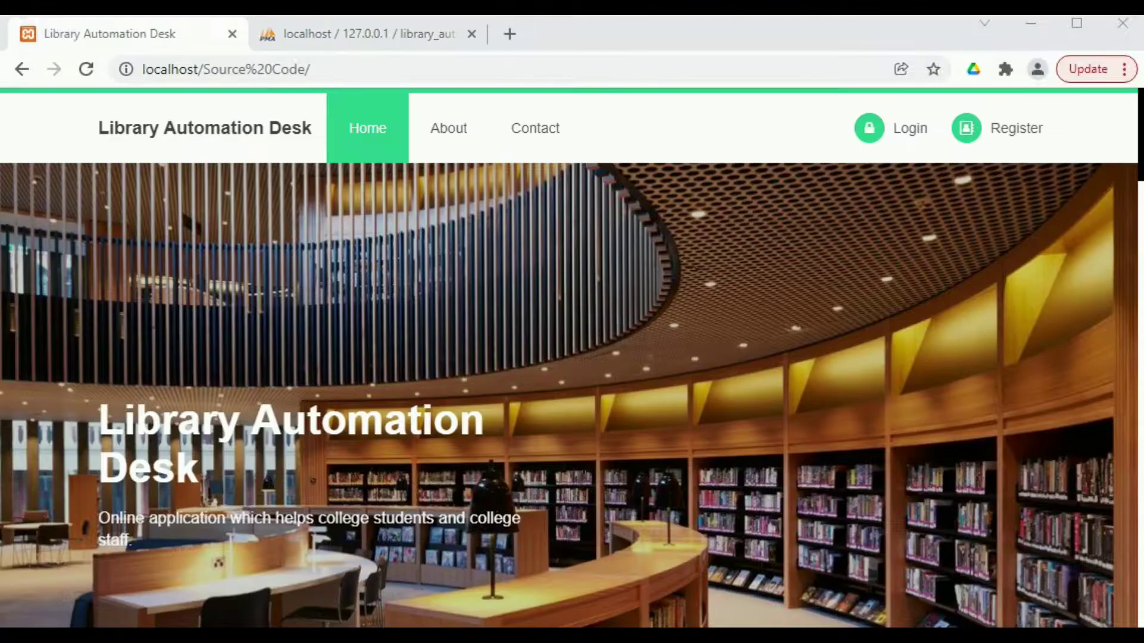
Reload the Library Automation Desk home page and scroll through its Home, About and Contact sections.
click(87, 70)
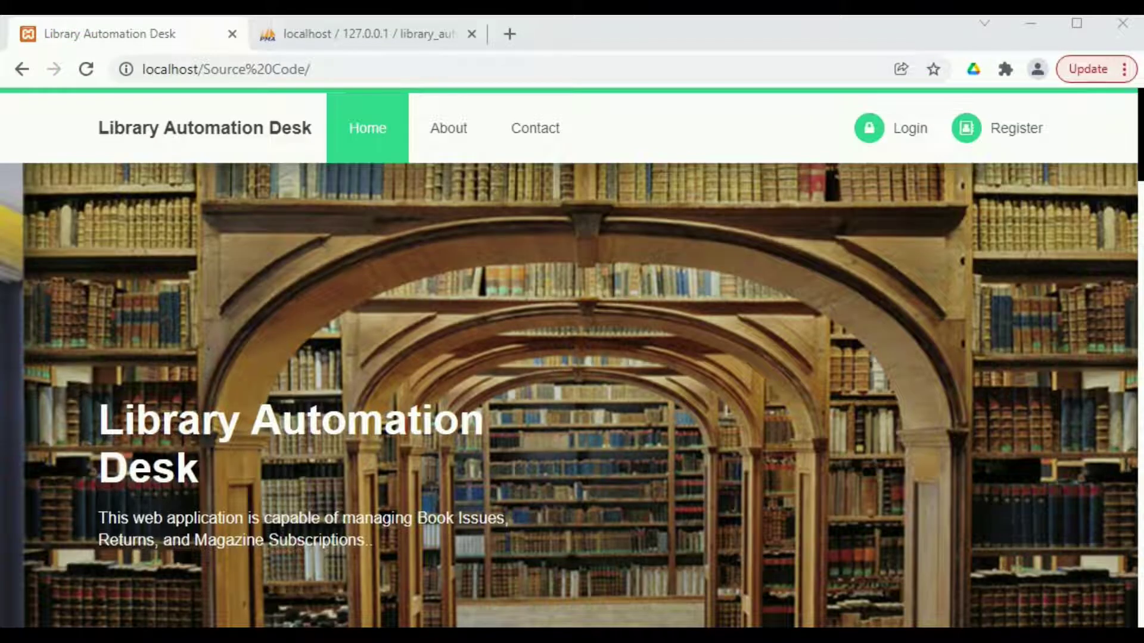
scroll(215, 334, down, 10)
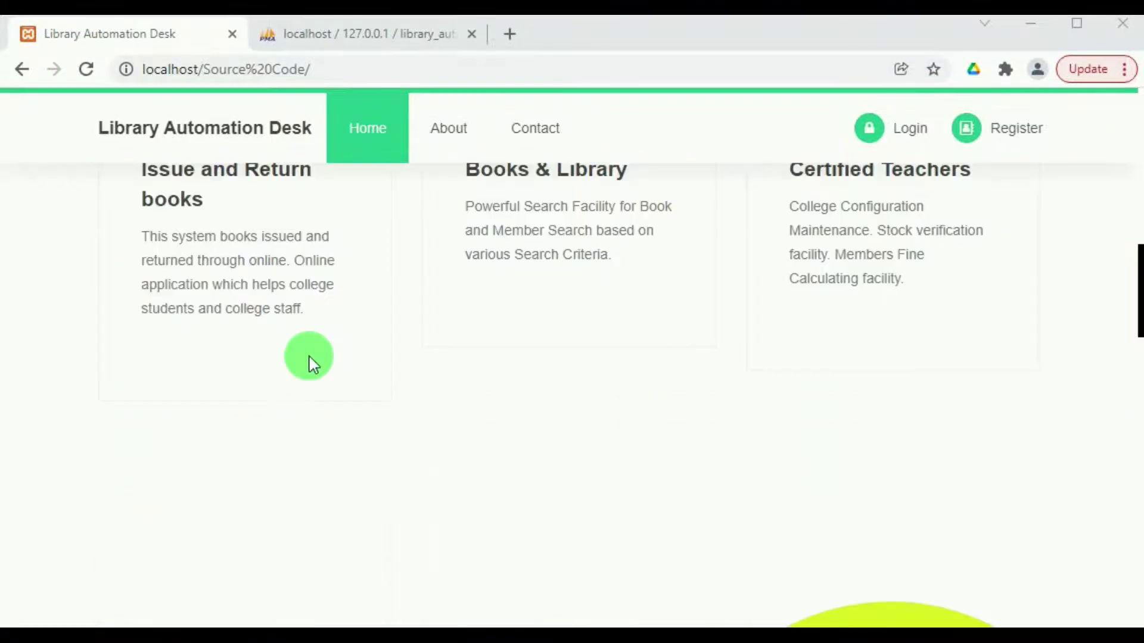
scroll(309, 358, up, 5)
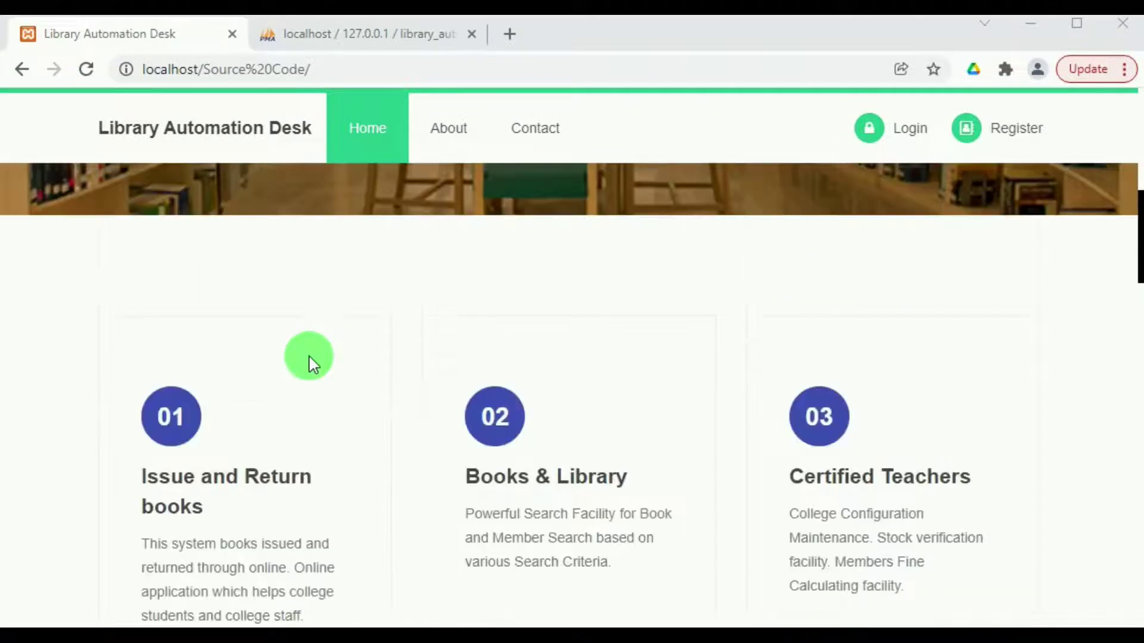
scroll(308, 358, down, 10)
scroll(378, 360, down, 1)
scroll(378, 360, up, 1)
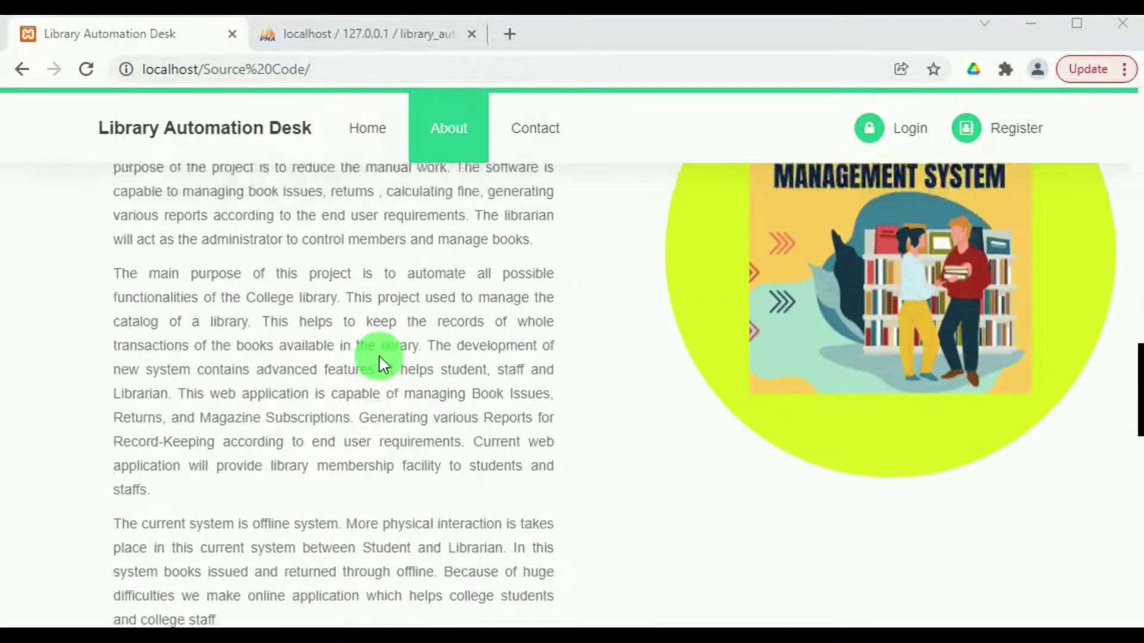
scroll(379, 361, down, 6)
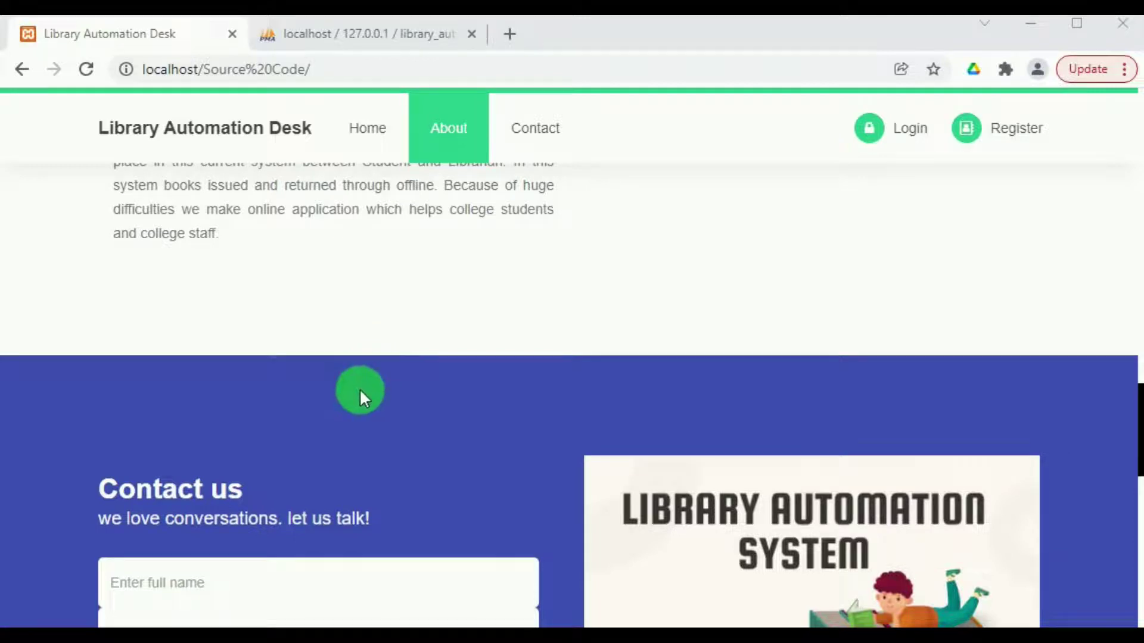
scroll(860, 255, down, 3)
scroll(758, 306, up, 1)
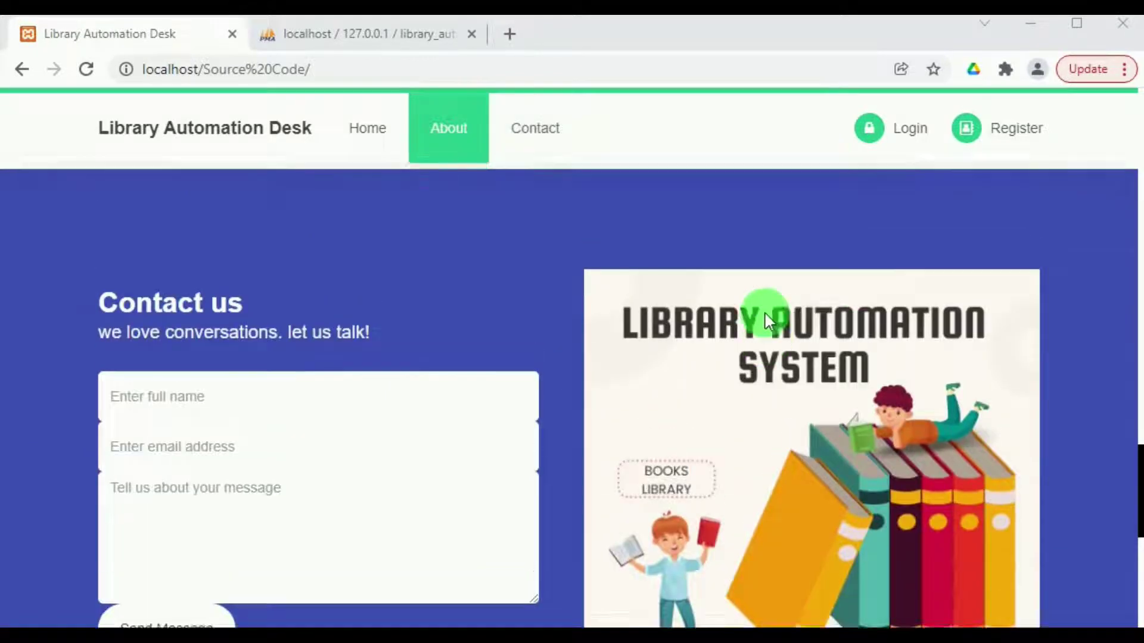
scroll(763, 312, down, 6)
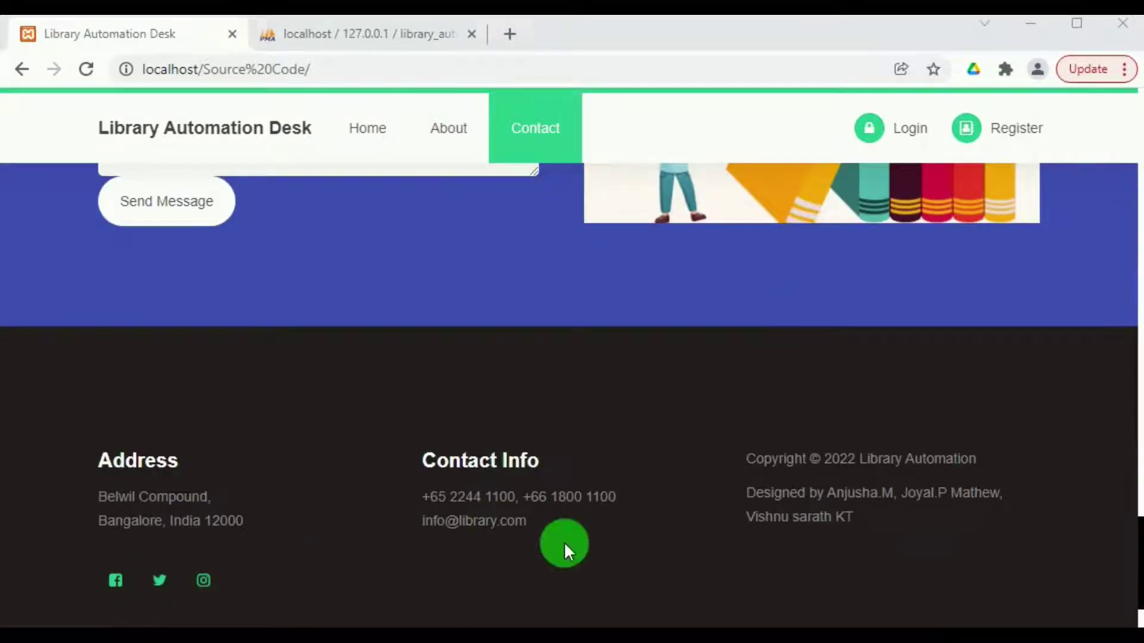
scroll(564, 542, up, 1)
scroll(564, 542, down, 1)
scroll(563, 542, up, 2)
scroll(564, 542, up, 10)
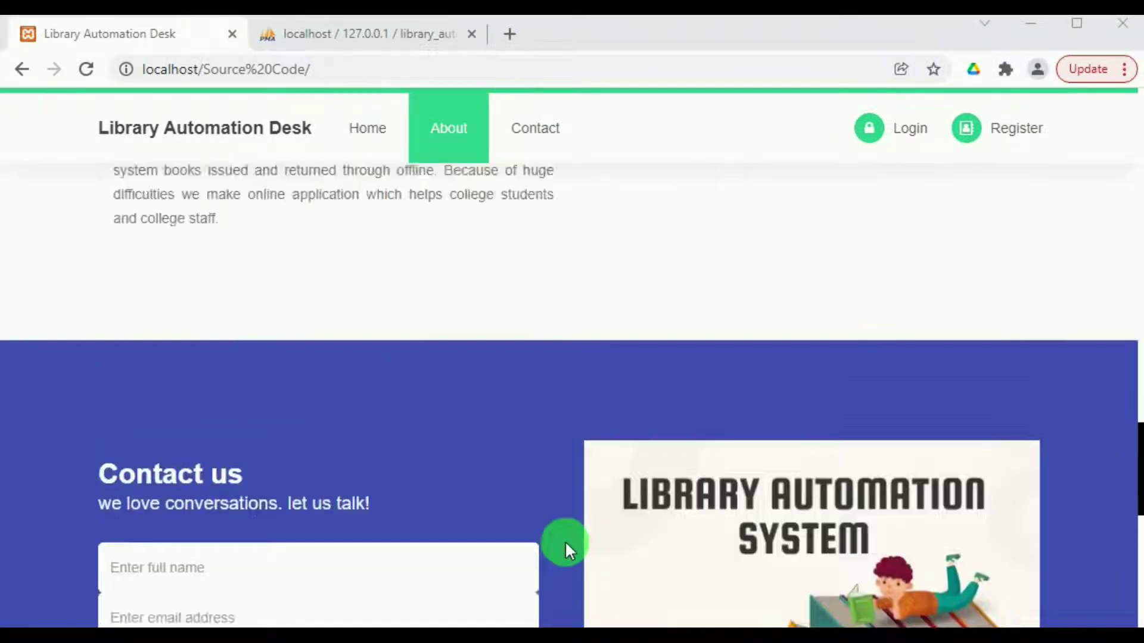
scroll(565, 541, up, 5)
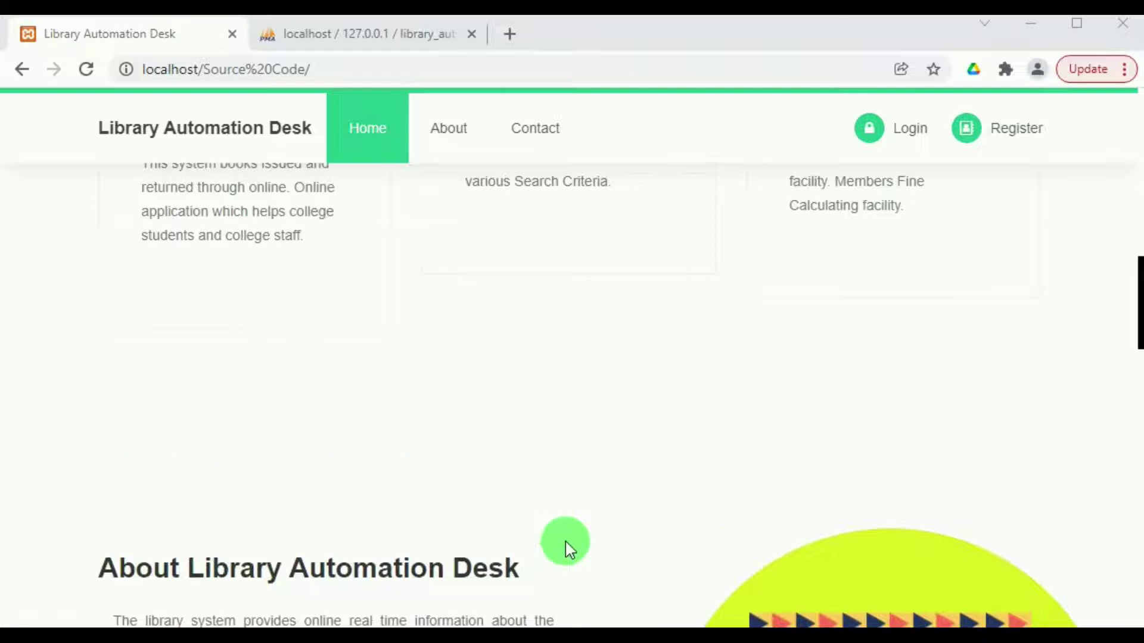
scroll(533, 532, down, 2)
scroll(506, 528, up, 2)
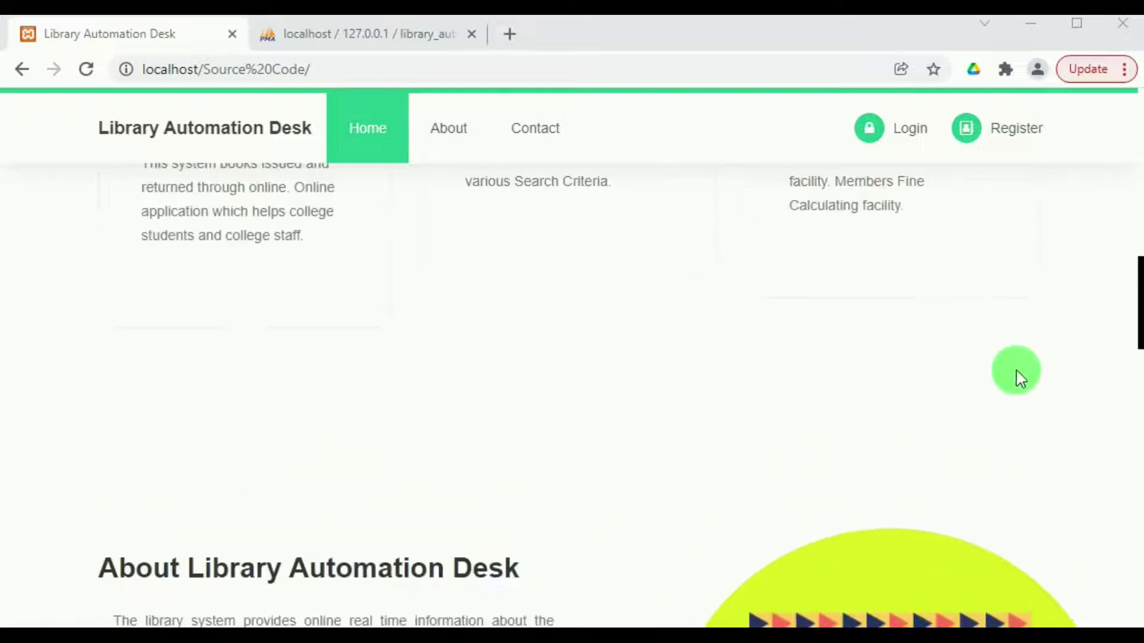
drag(1139, 301, 1138, 132)
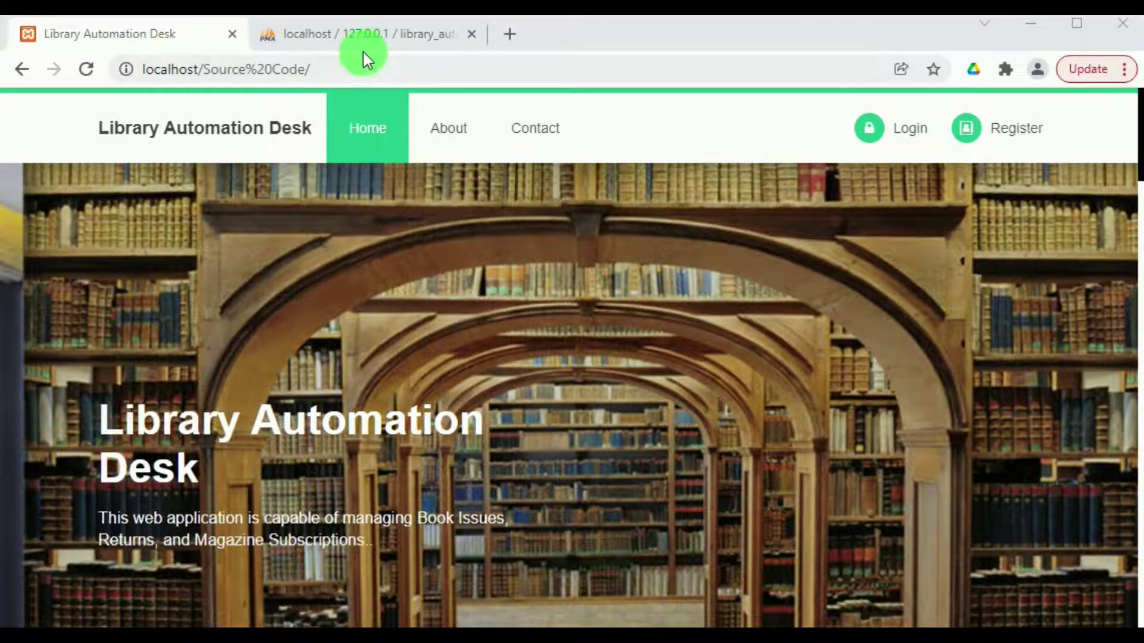
click(365, 40)
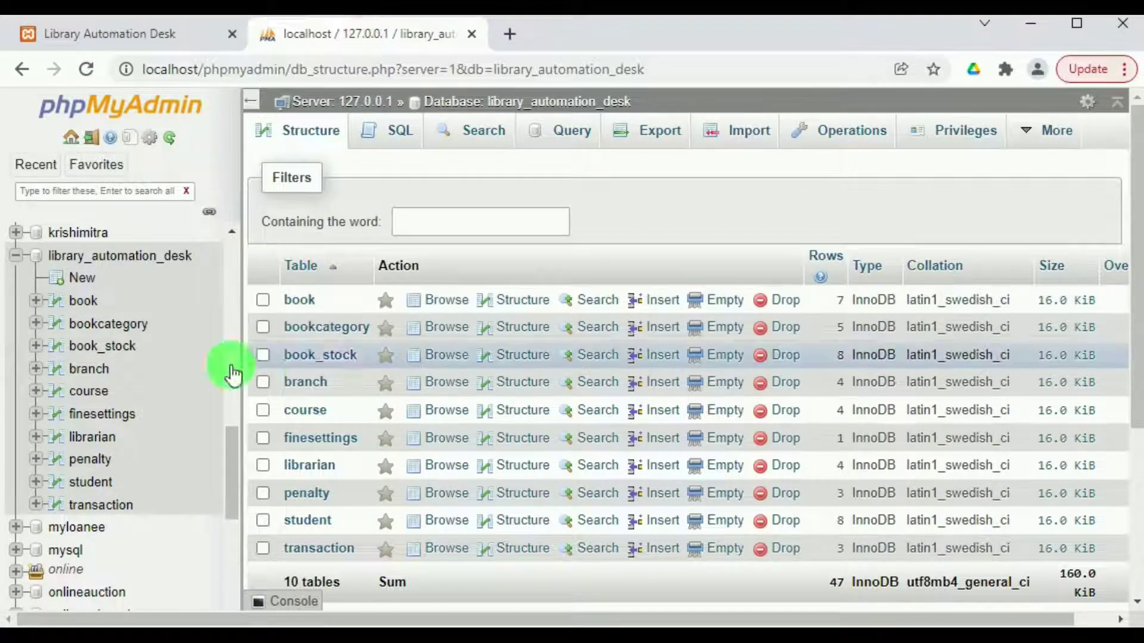
Browse the book, bookcategory, book_stock, branch, course and finesettings tables in turn.
click(306, 303)
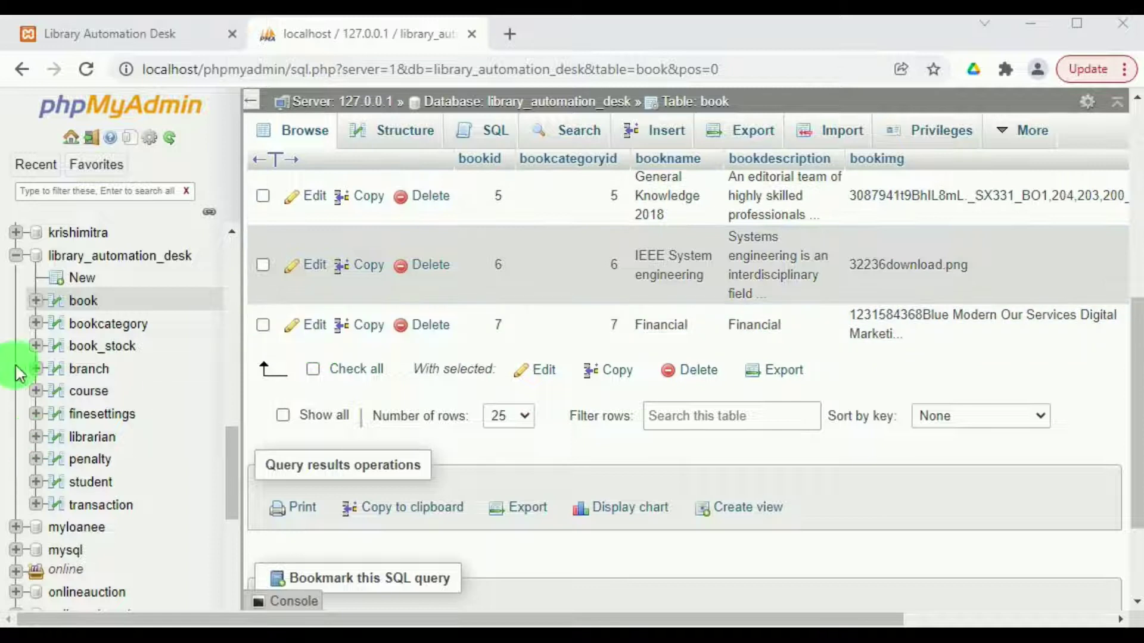
click(88, 326)
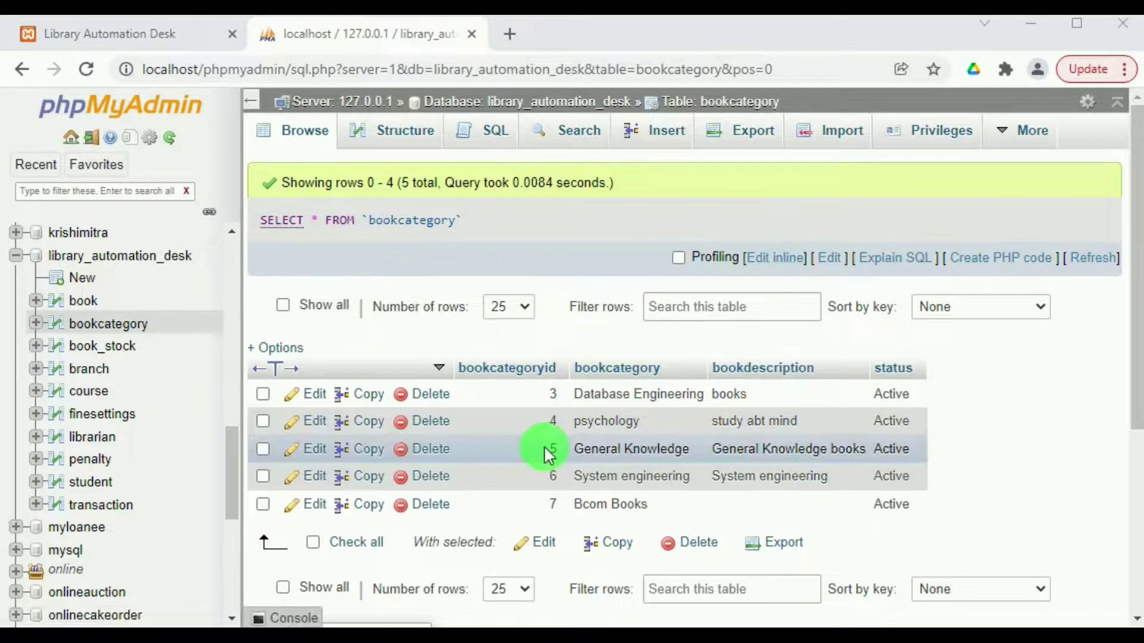
click(129, 348)
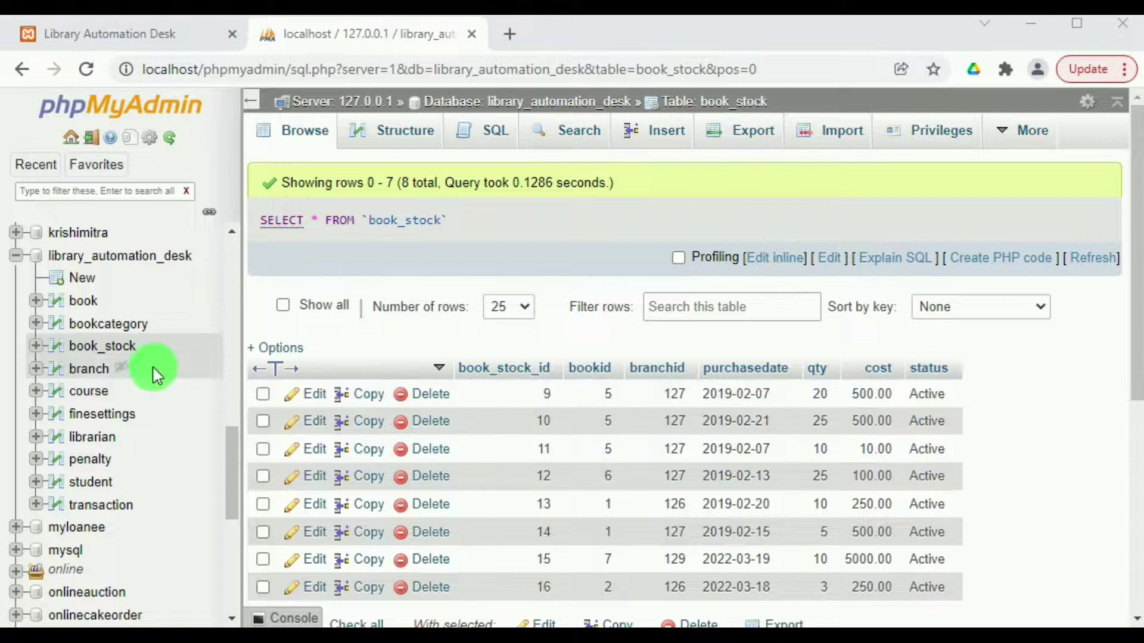
click(87, 370)
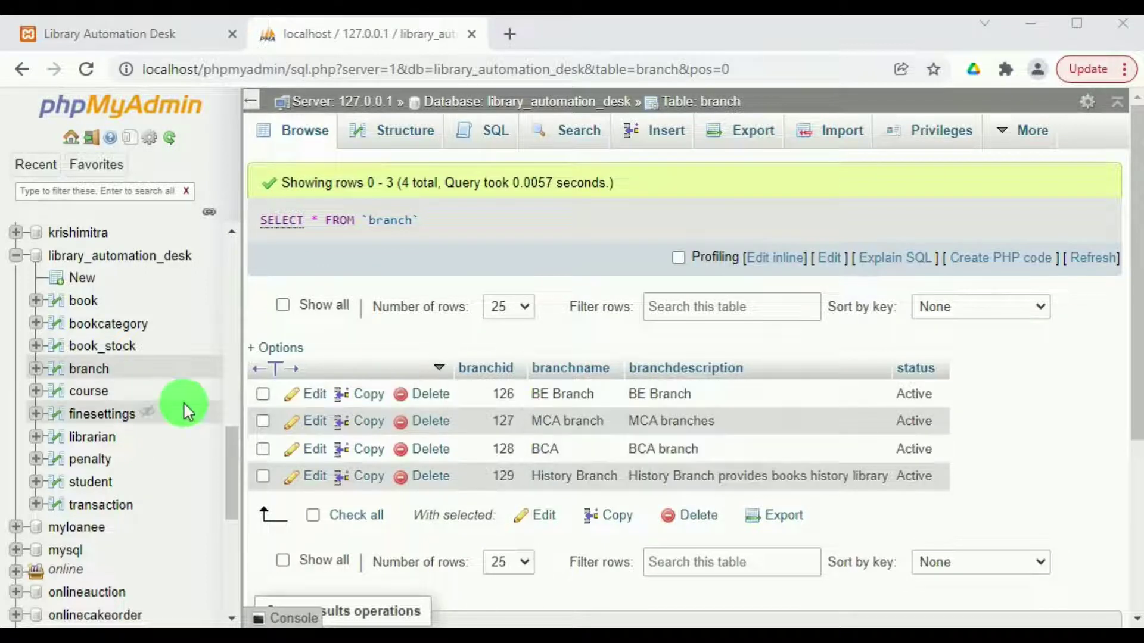
click(82, 389)
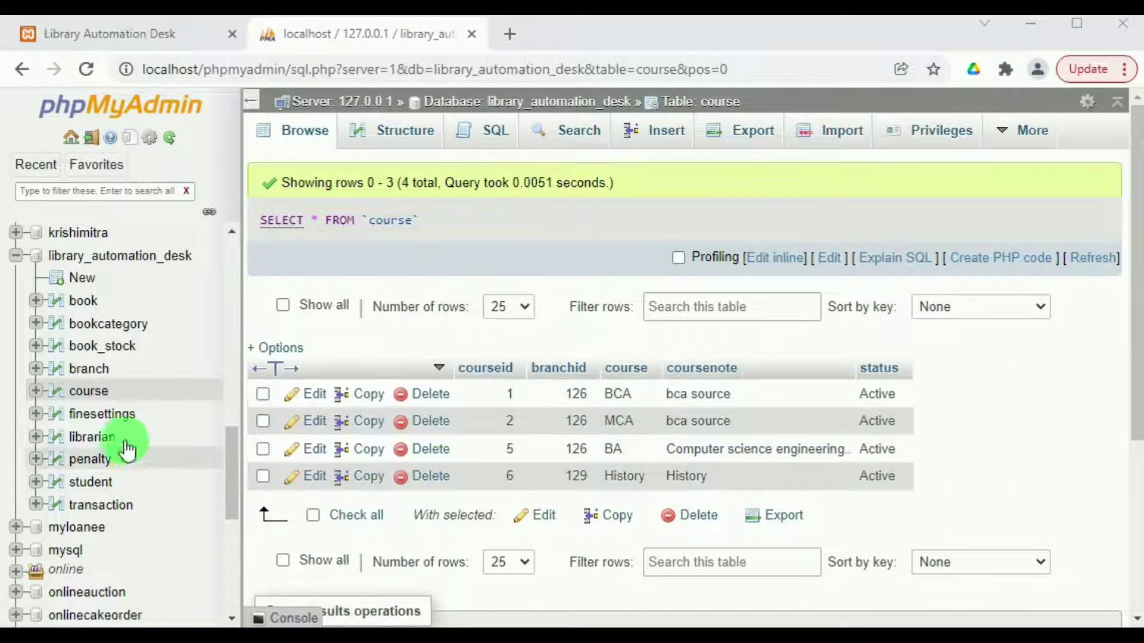
click(102, 416)
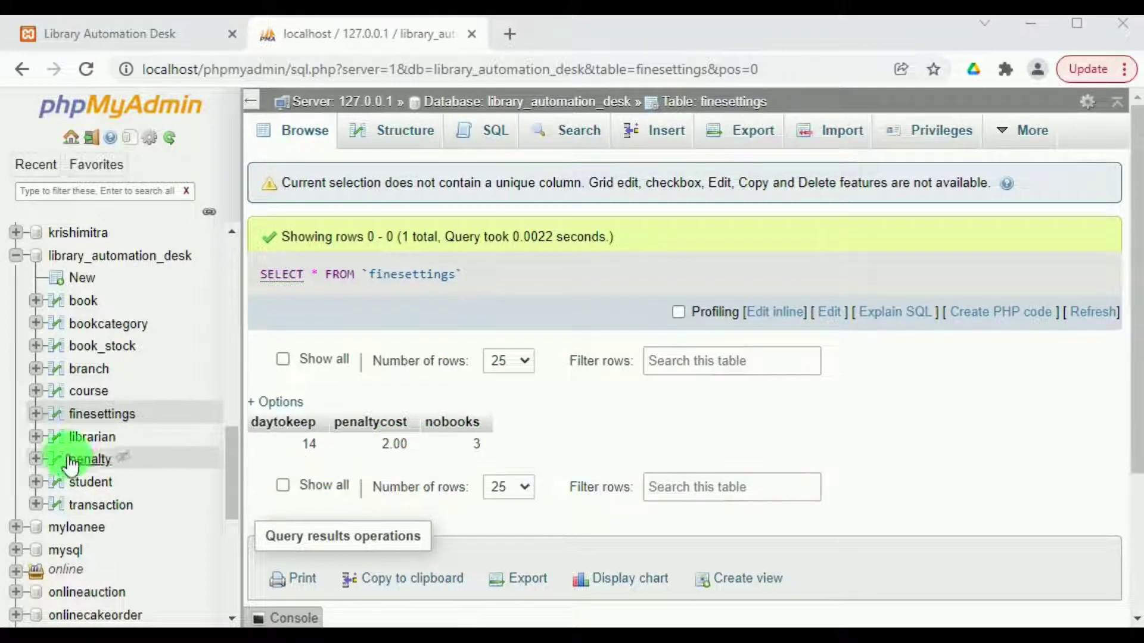
Browse the librarian, penalty and student tables in phpMyAdmin.
click(89, 440)
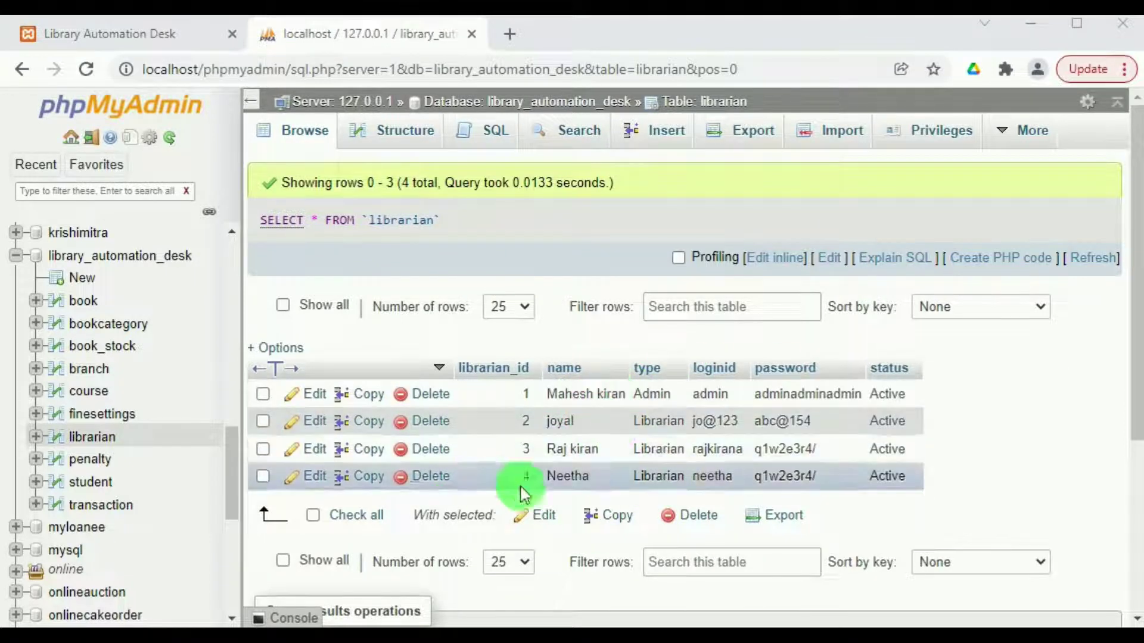
click(71, 463)
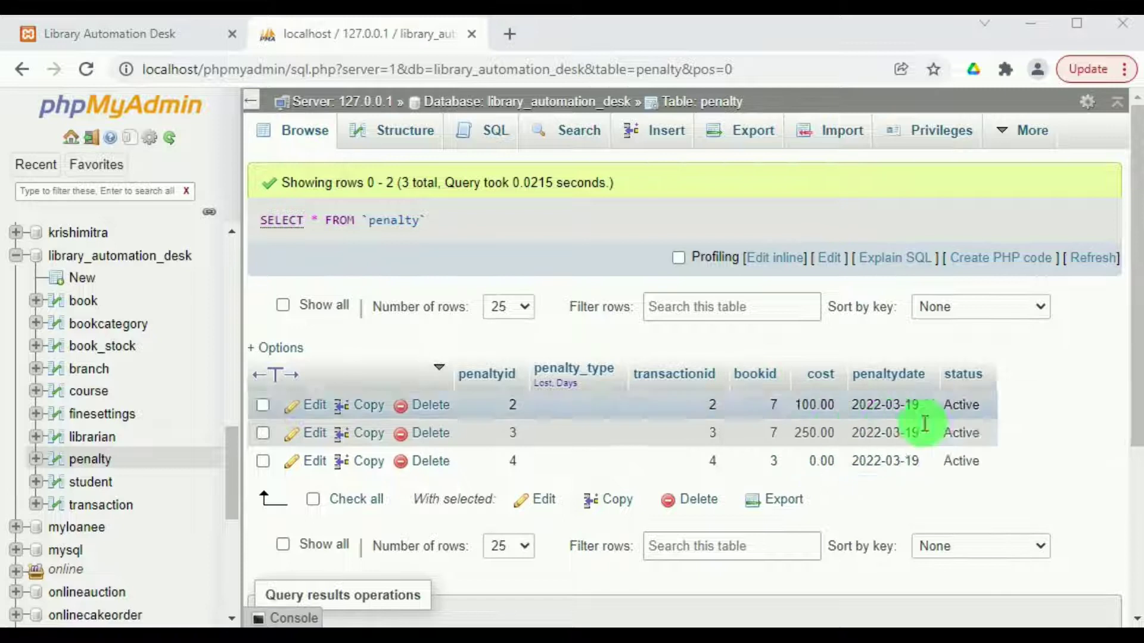
click(83, 485)
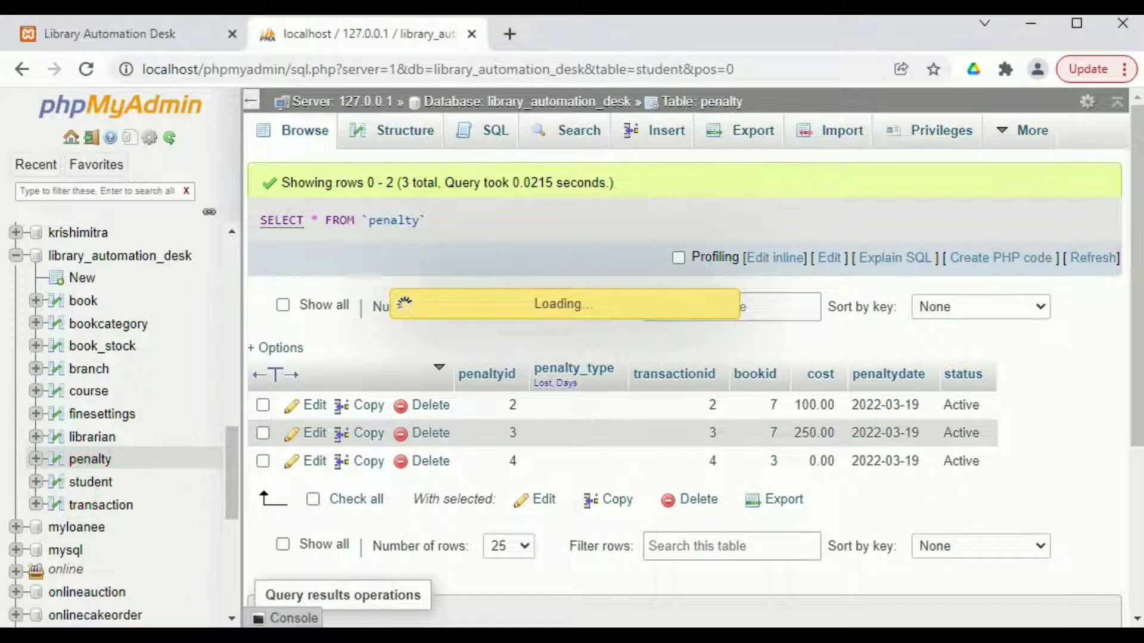
scroll(597, 389, down, 3)
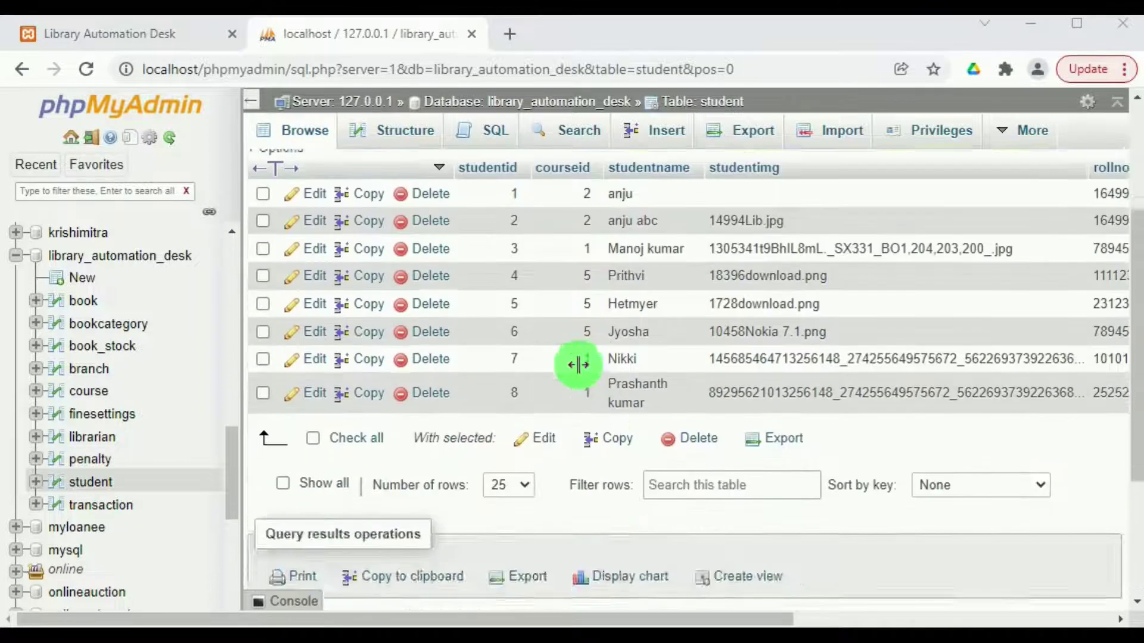
scroll(580, 363, up, 2)
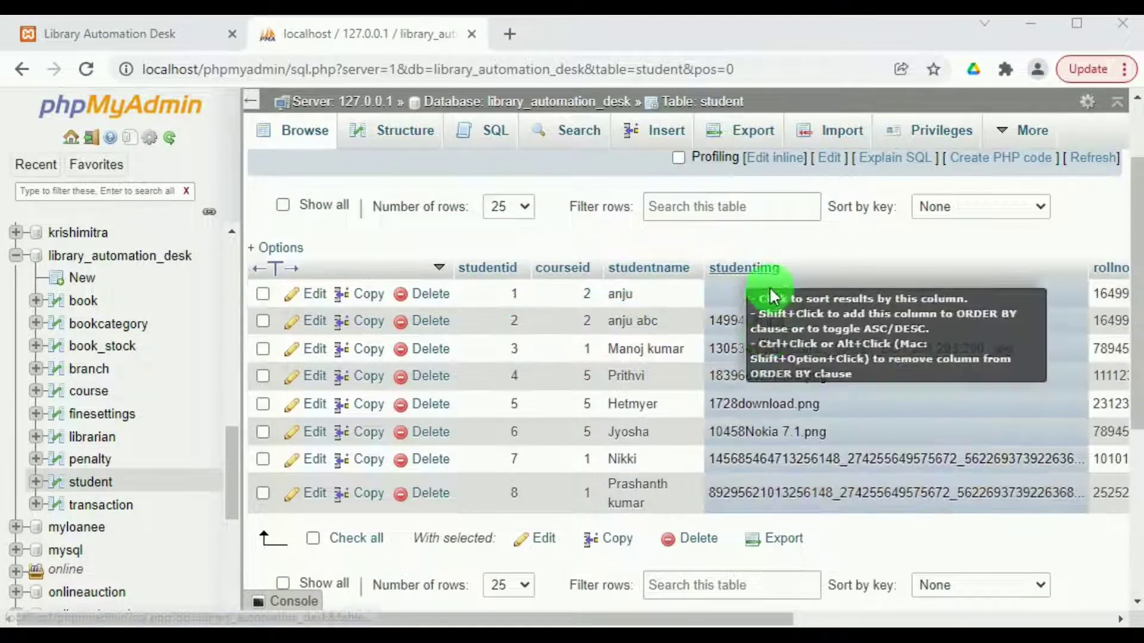
View the transaction table's three records, then switch to the Library Automation Desk login page.
click(85, 507)
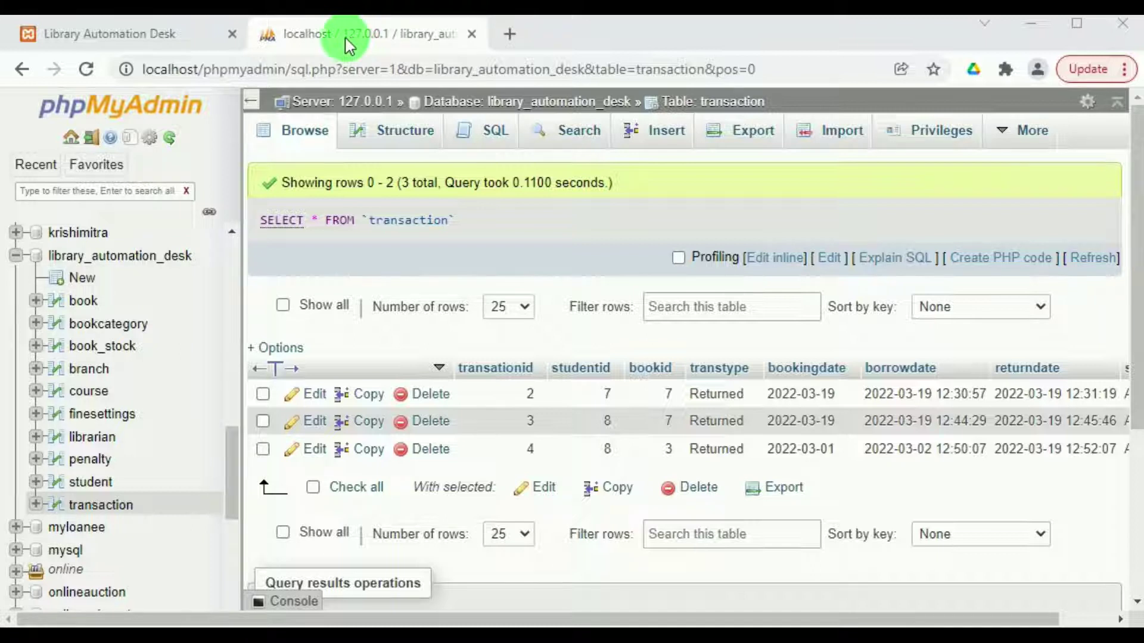
click(160, 43)
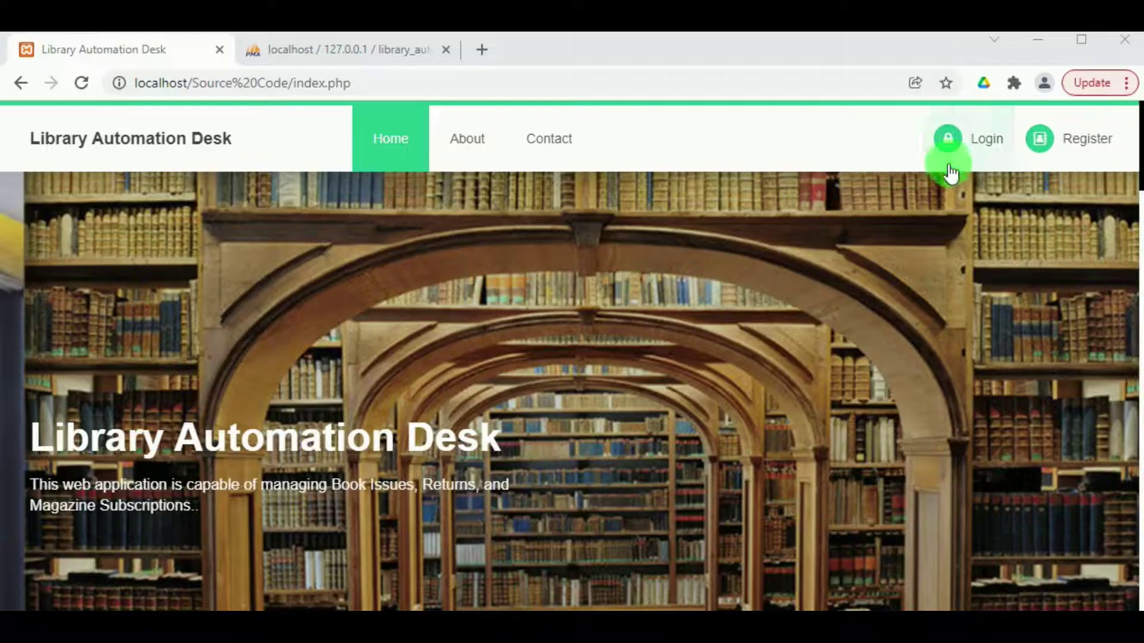
click(950, 152)
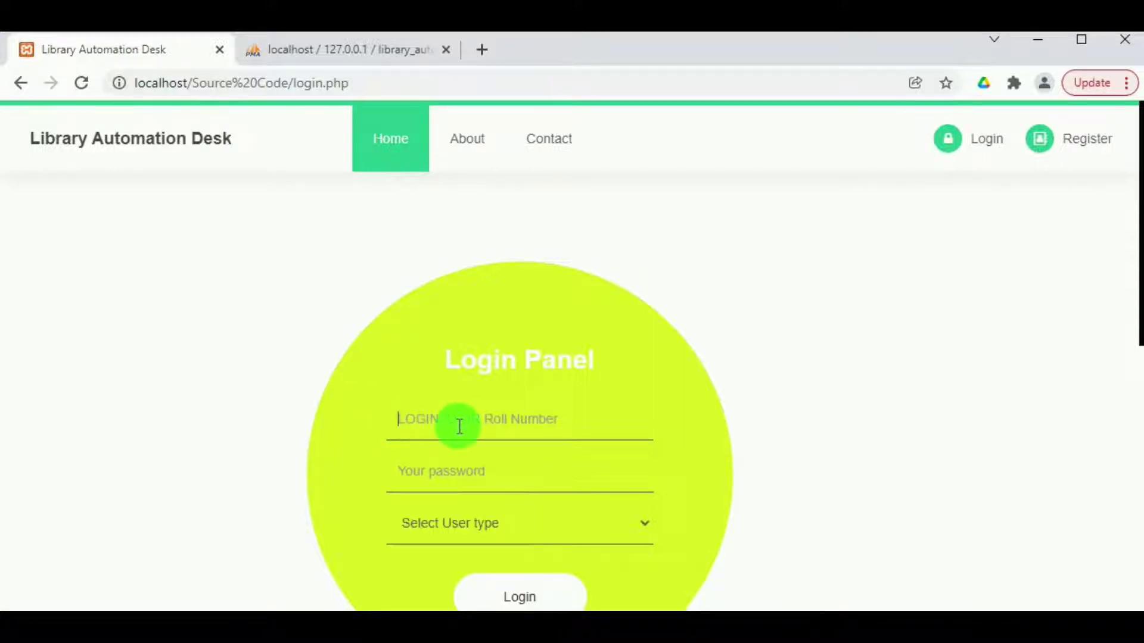
Log in as administrator with the Admin user type.
text(admin)
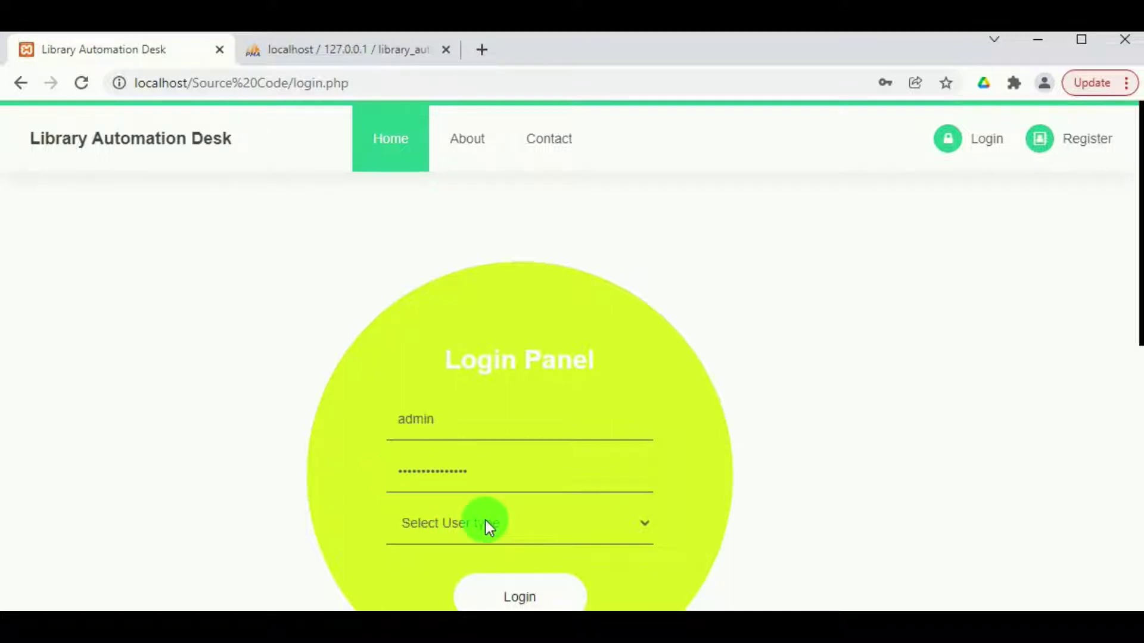
scroll(484, 520, down, 2)
click(541, 428)
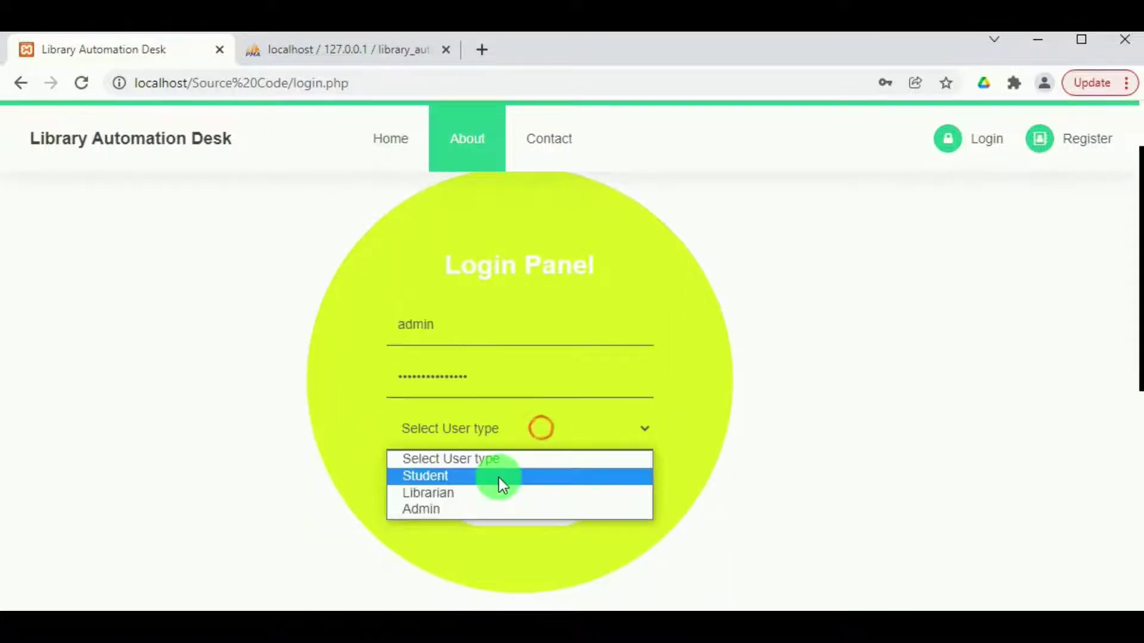
click(465, 510)
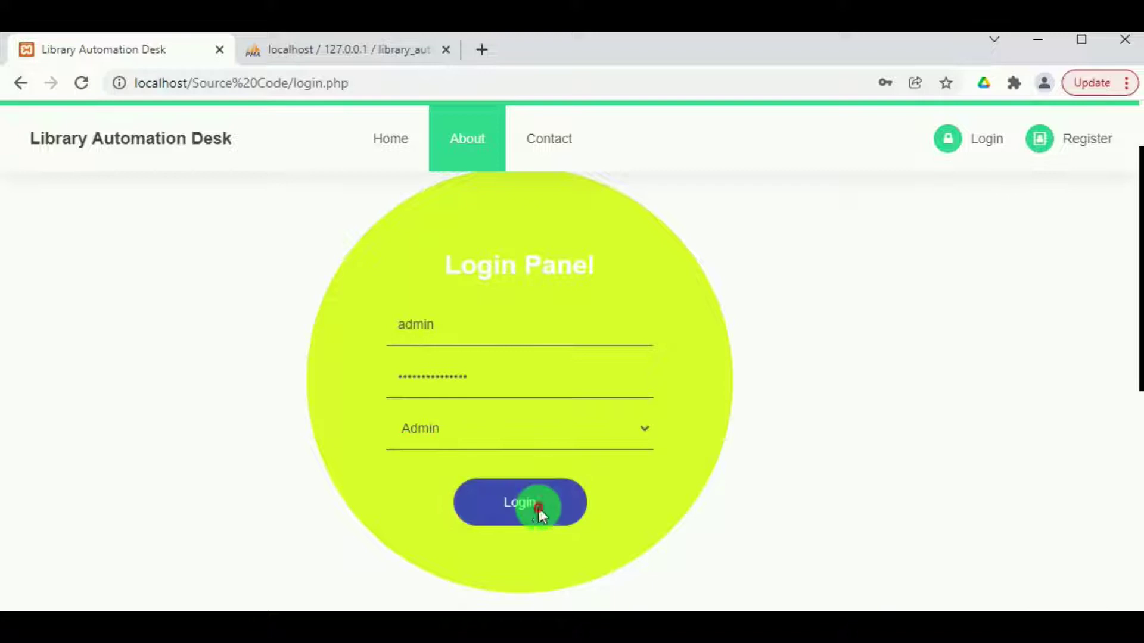
click(538, 505)
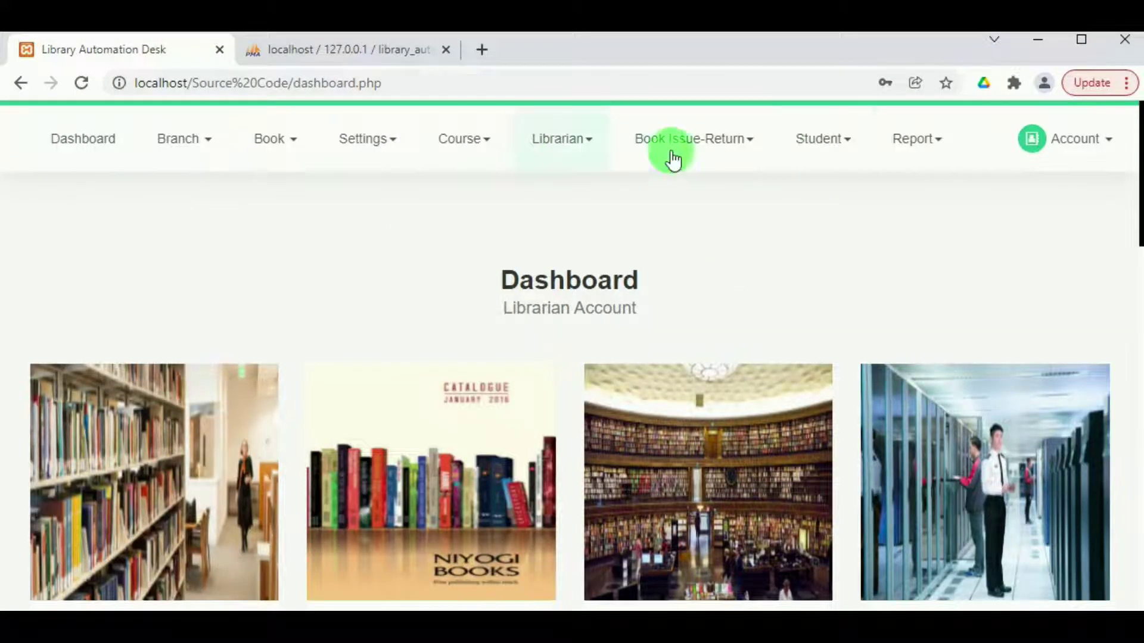
Look over the librarian Profile page and the Change Password page.
click(1073, 148)
click(1029, 200)
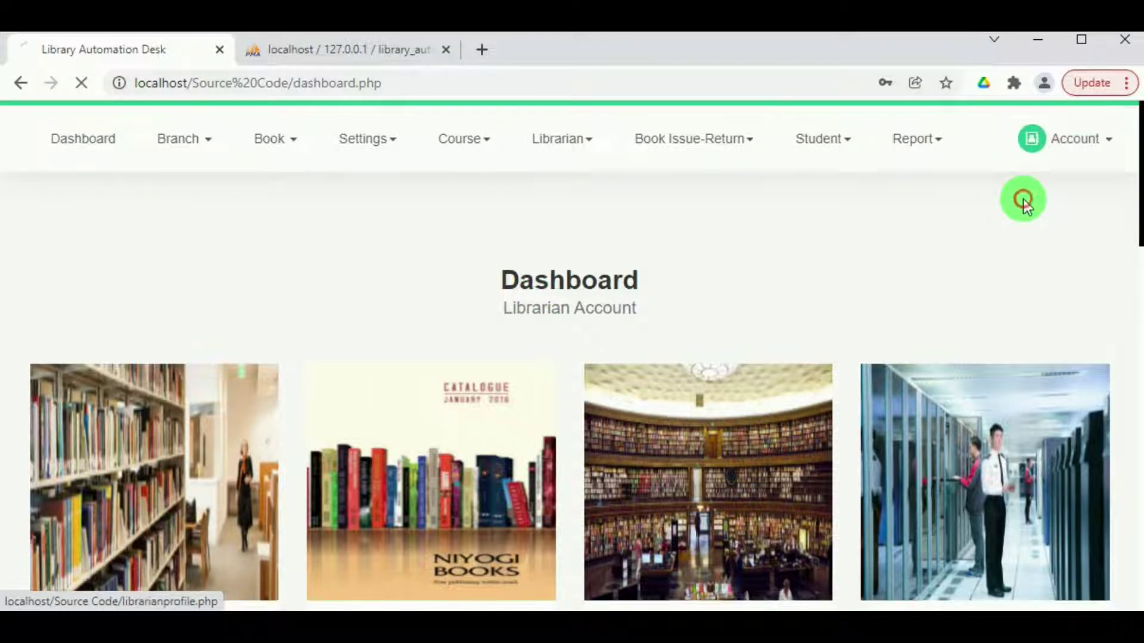
scroll(452, 411, down, 2)
scroll(383, 395, up, 2)
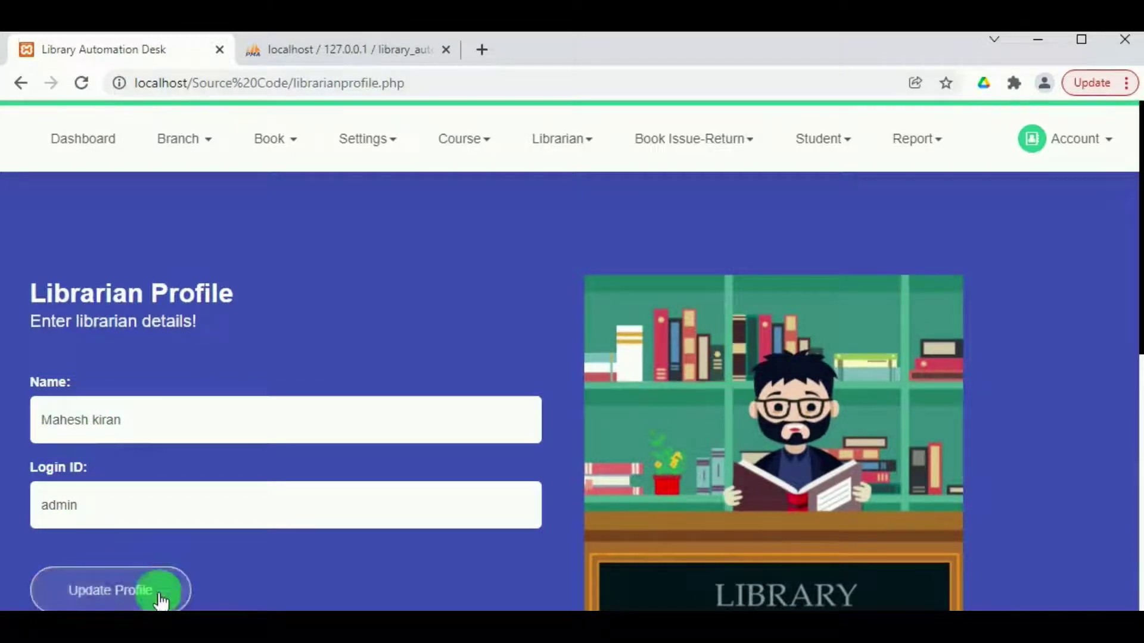
click(1068, 147)
click(1028, 245)
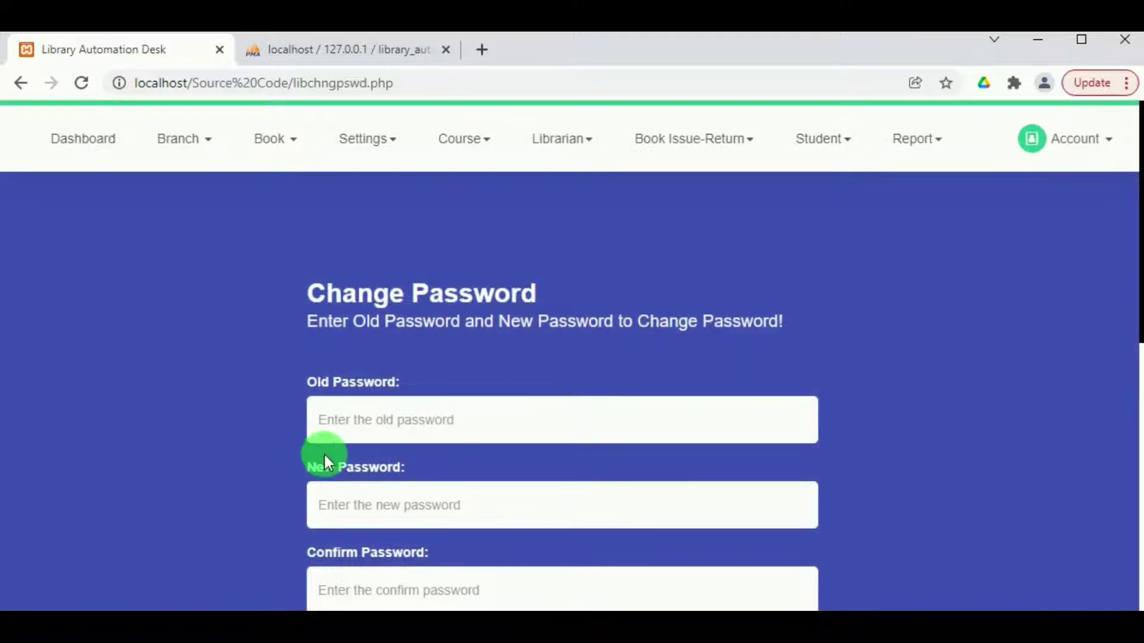
scroll(327, 455, down, 3)
scroll(312, 372, up, 2)
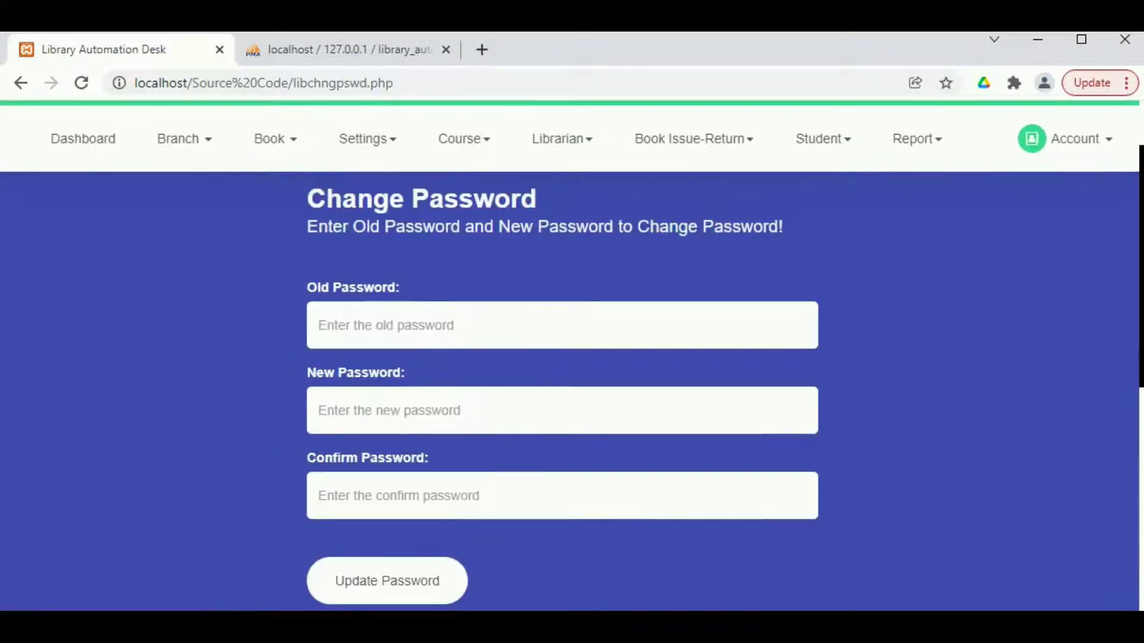
Return to the dashboard showing 7 books, 8 students and 3 transactions.
click(1099, 142)
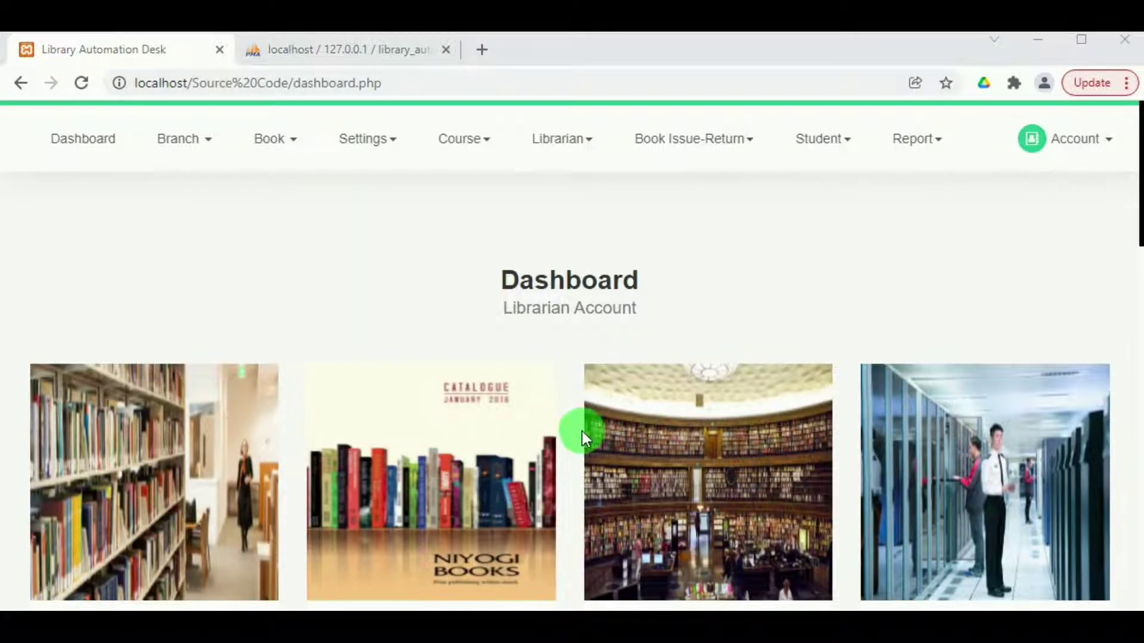
scroll(581, 431, down, 3)
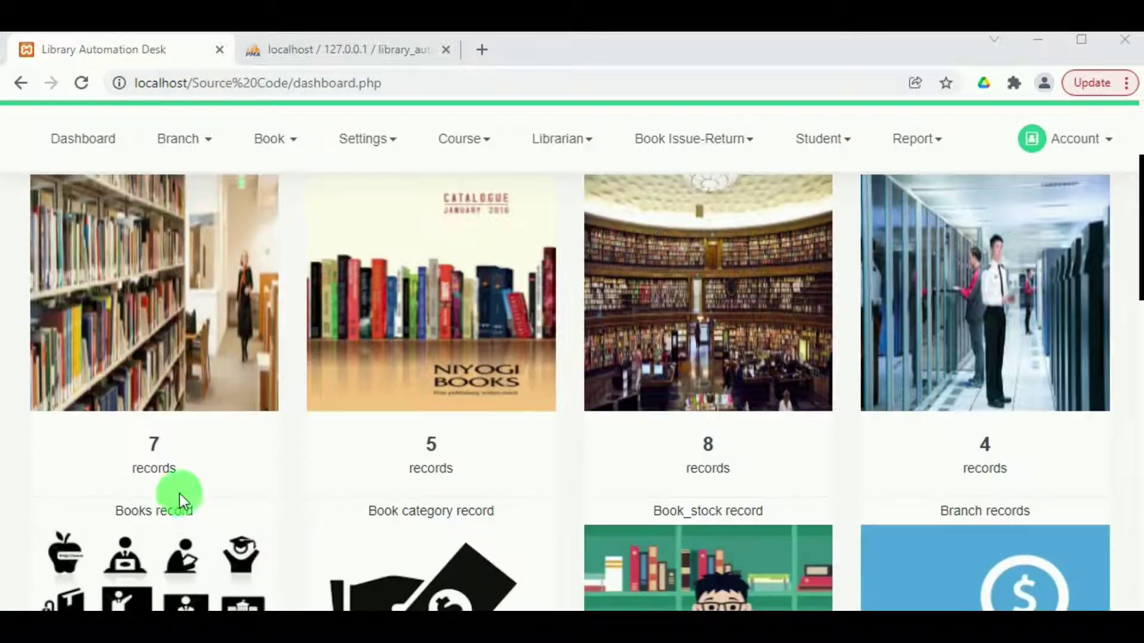
scroll(754, 501, down, 10)
scroll(275, 339, up, 1)
scroll(288, 356, down, 1)
scroll(280, 352, up, 5)
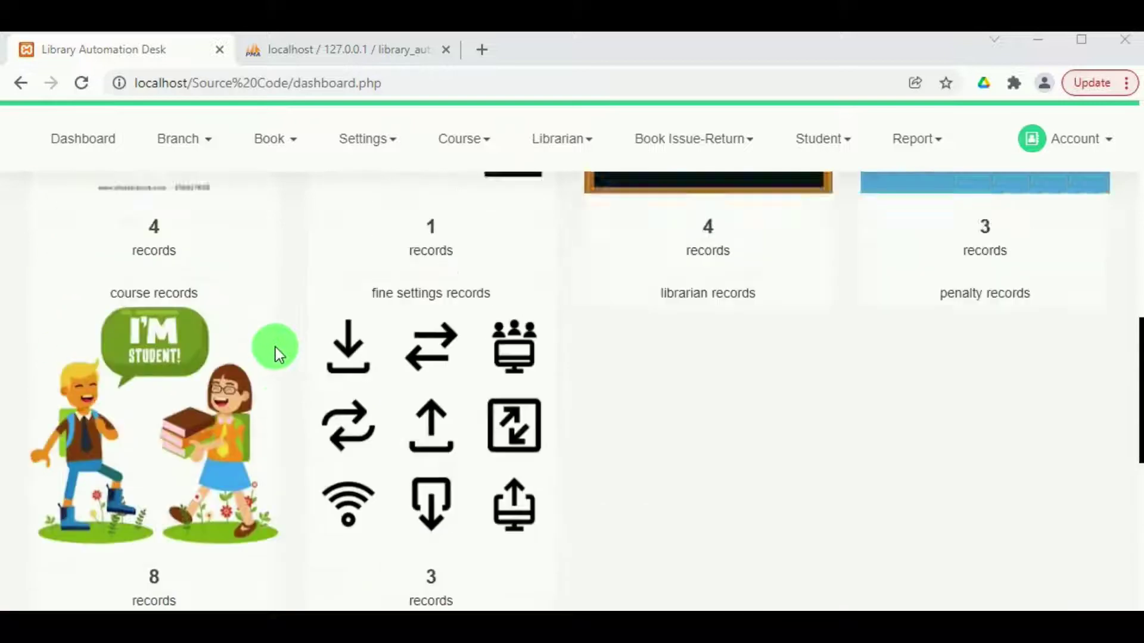
scroll(276, 348, up, 2)
scroll(266, 332, down, 1)
scroll(265, 330, up, 1)
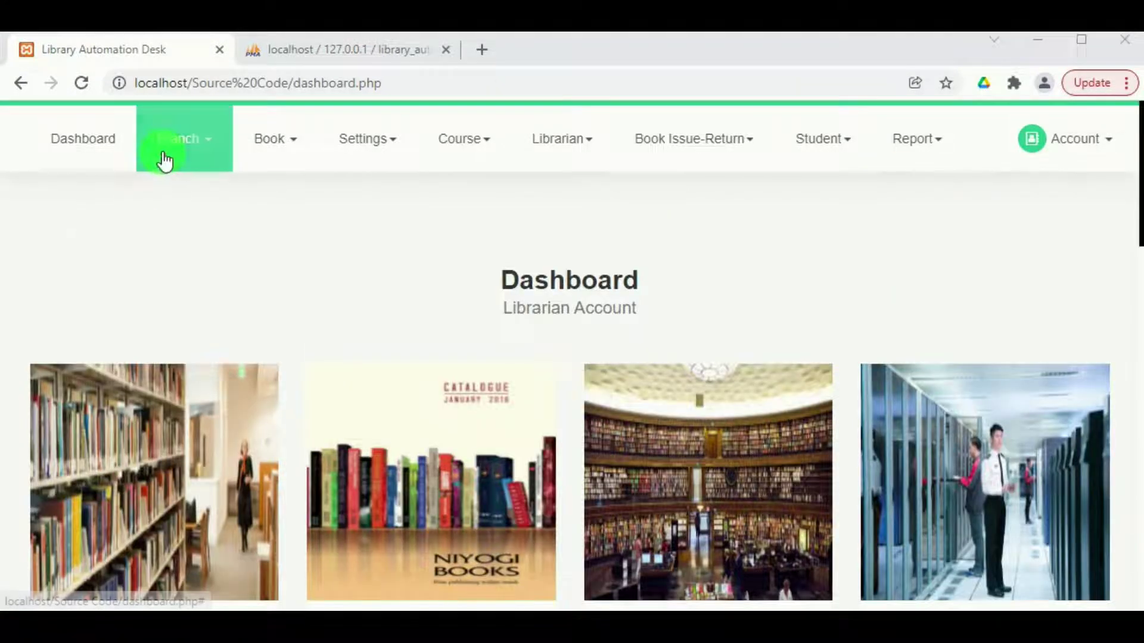
In the Add Branch form, enter BSC Branch with description 'Bachelor of Science'.
click(167, 158)
click(189, 212)
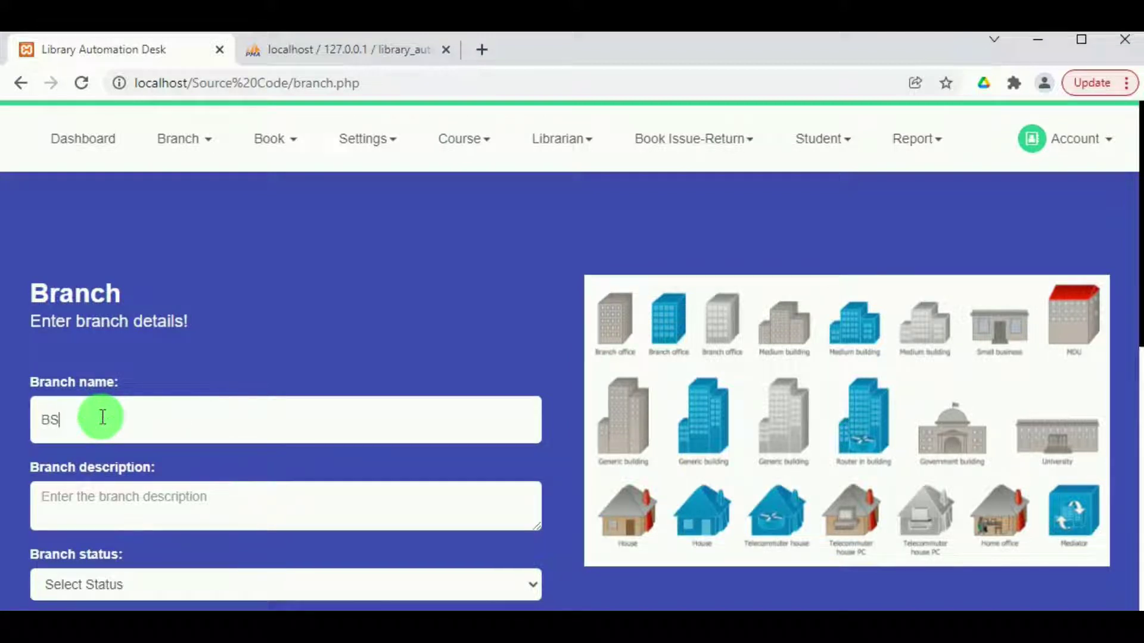
text(ranch)
click(89, 496)
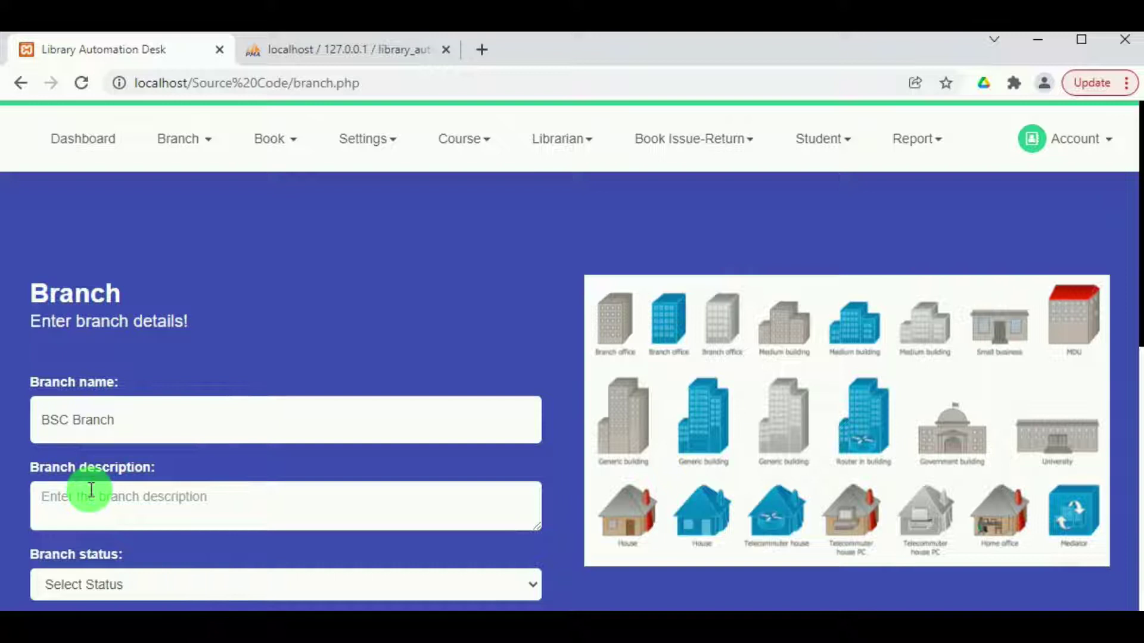
text(Bachelor)
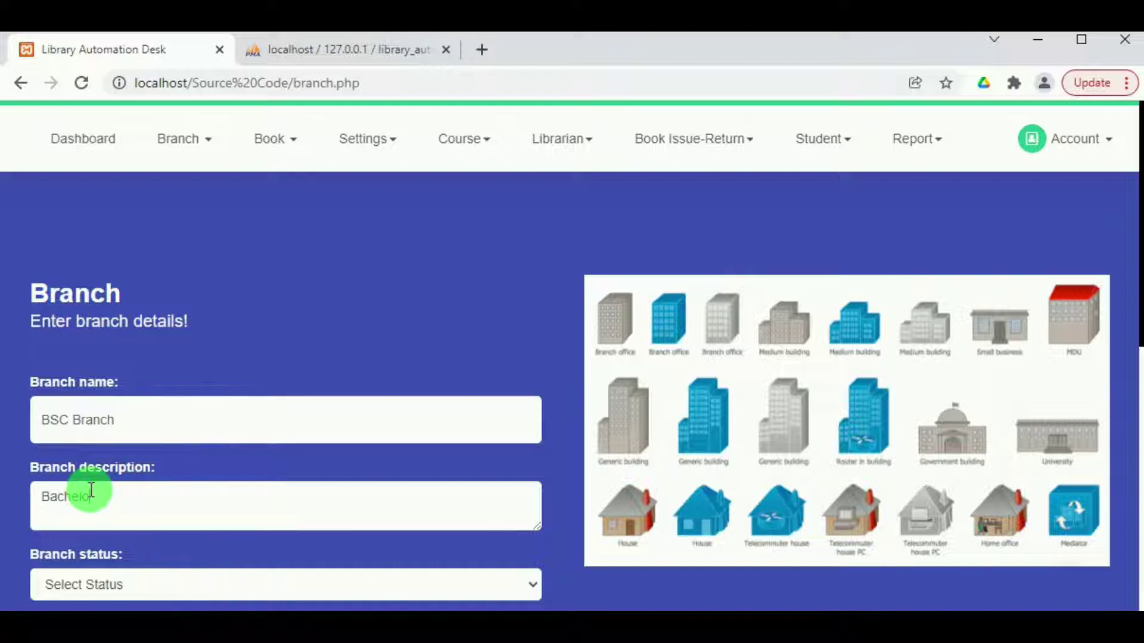
text( of Science)
scroll(201, 528, down, 5)
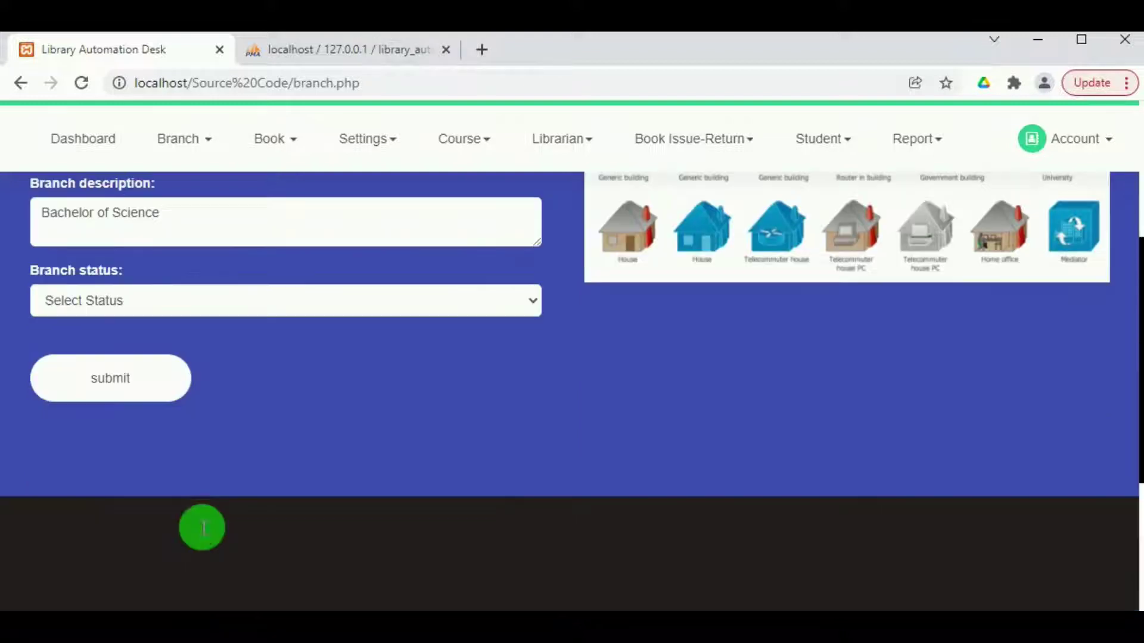
Set the branch status to Active, submit it and dismiss the confirmation.
click(245, 303)
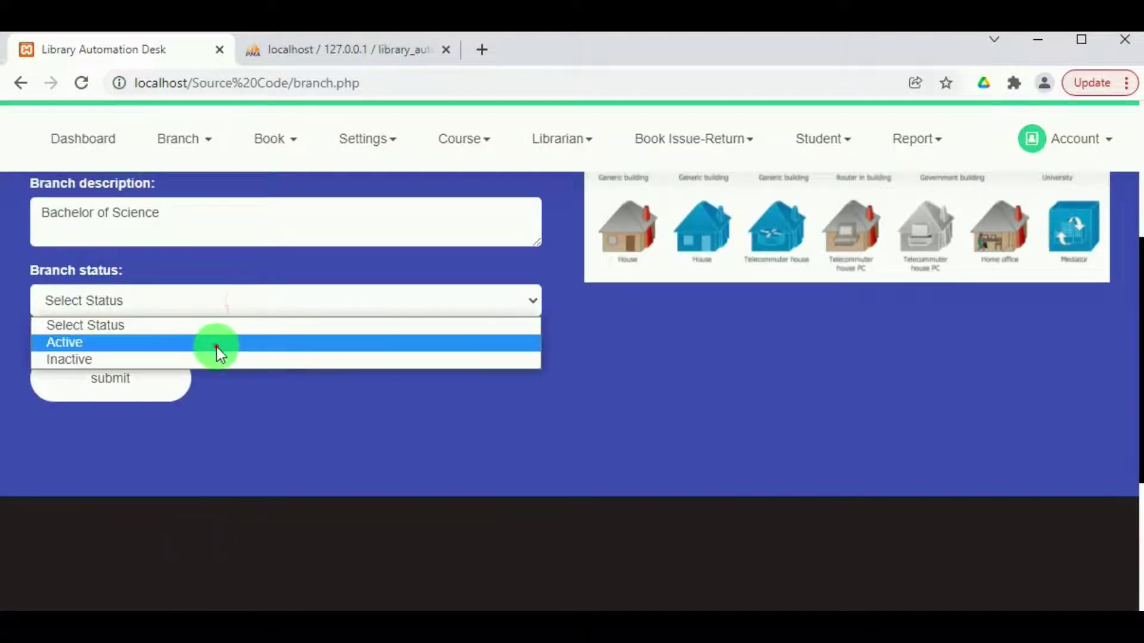
click(216, 349)
click(99, 398)
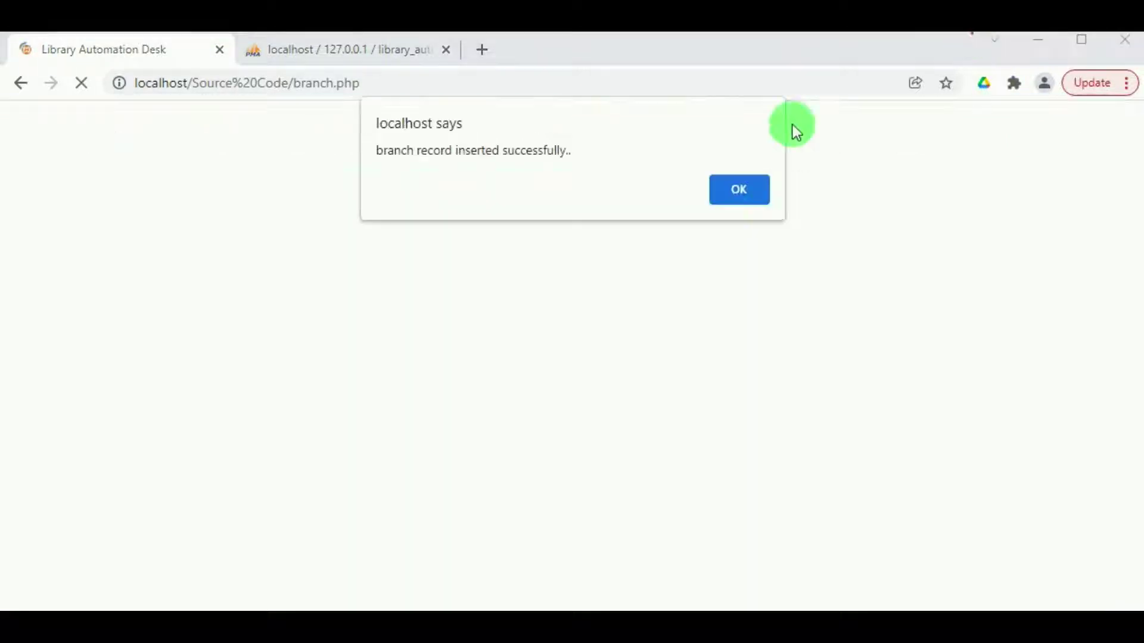
click(754, 201)
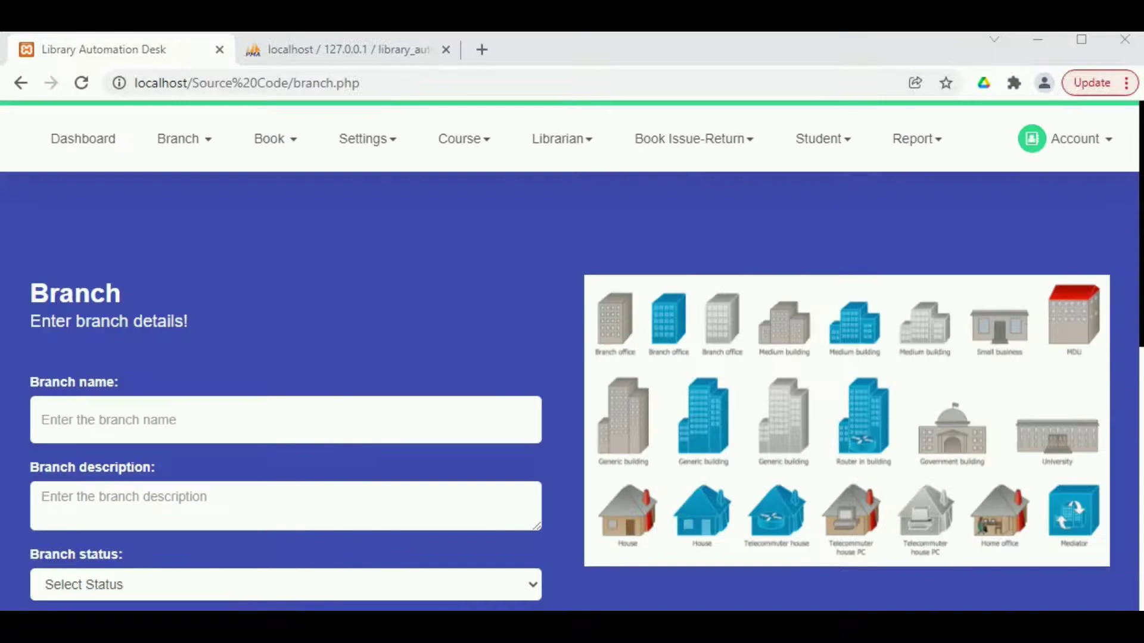
click(211, 135)
Display the branch list with five Active branches, including BSC Branch.
click(213, 244)
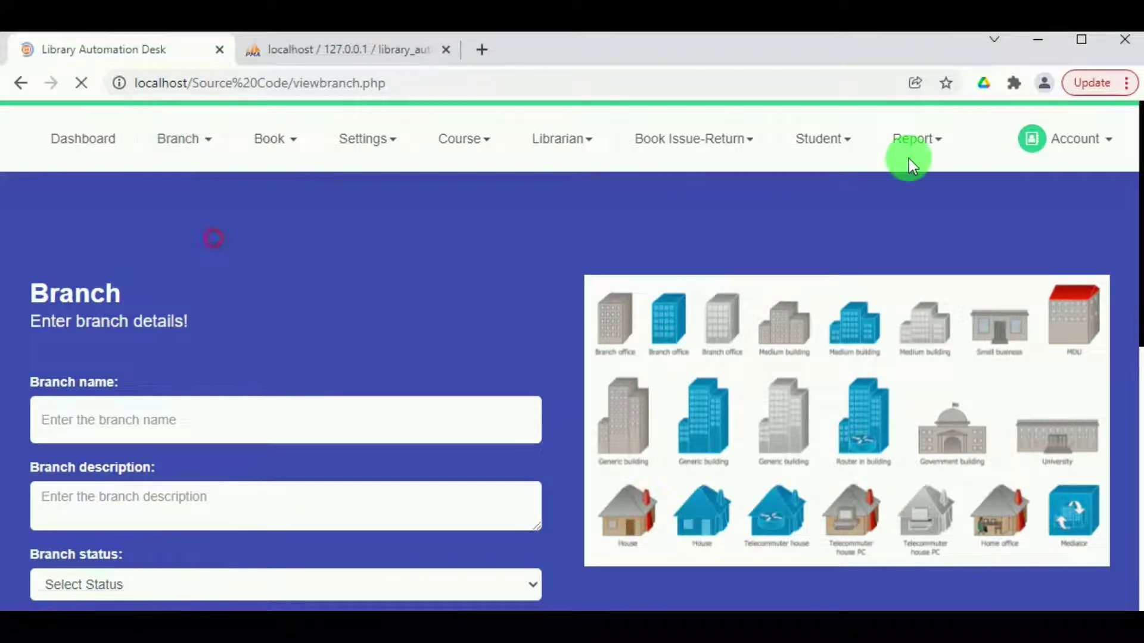
scroll(278, 448, down, 3)
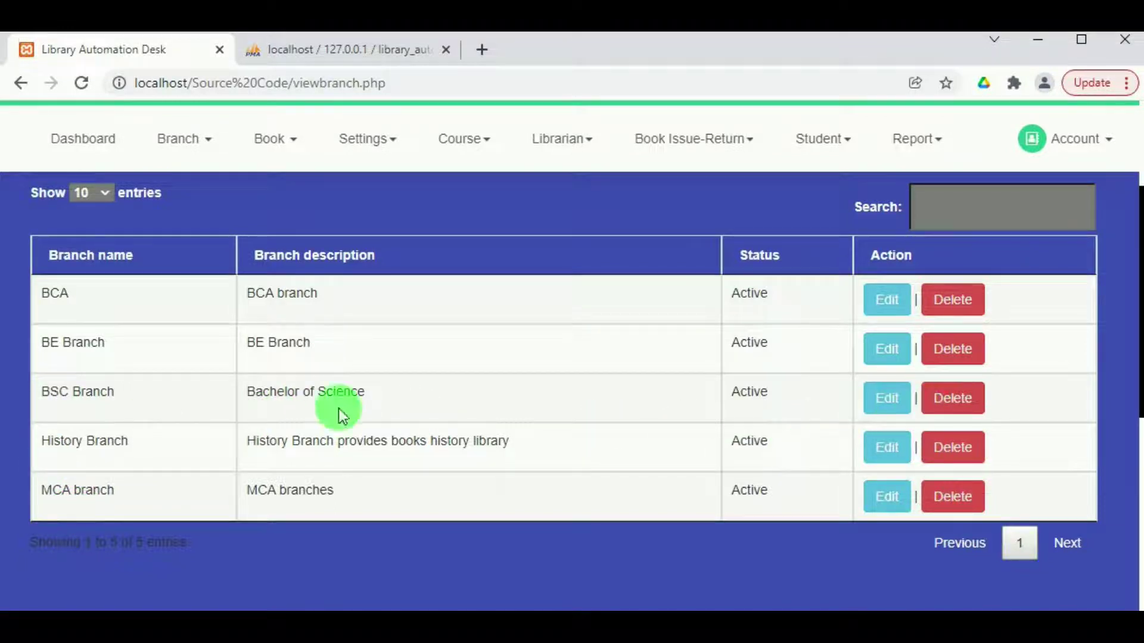
scroll(335, 398, down, 3)
scroll(331, 401, up, 5)
scroll(302, 375, down, 3)
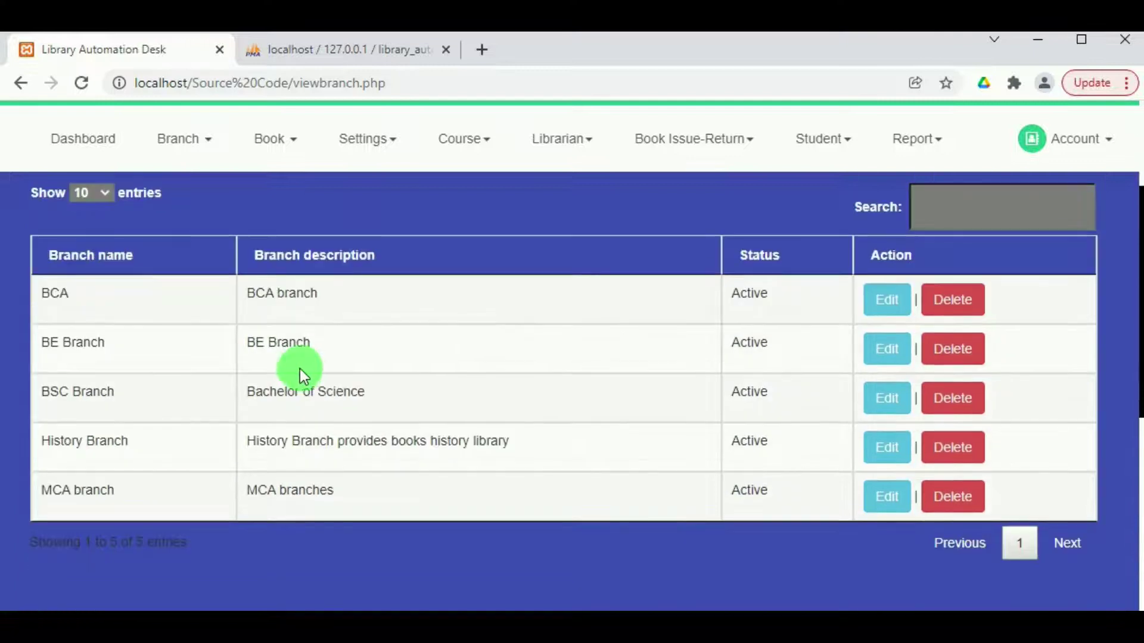
scroll(301, 373, up, 2)
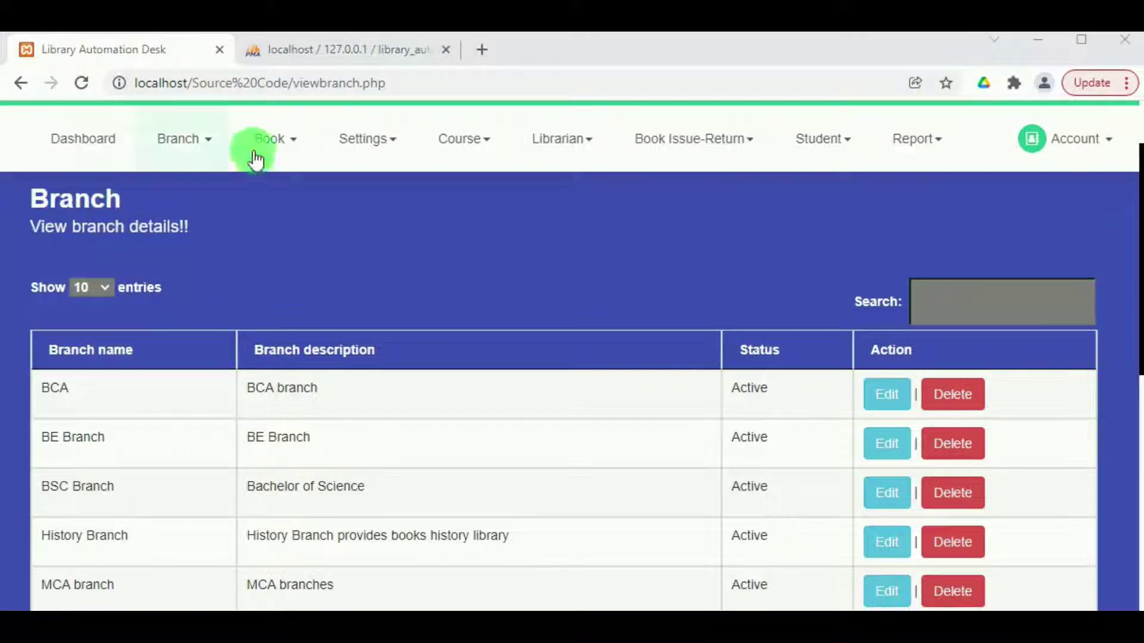
click(273, 138)
In the Add Book Category form, enter name 'Fiction Novels' and description 'Novels'.
click(288, 344)
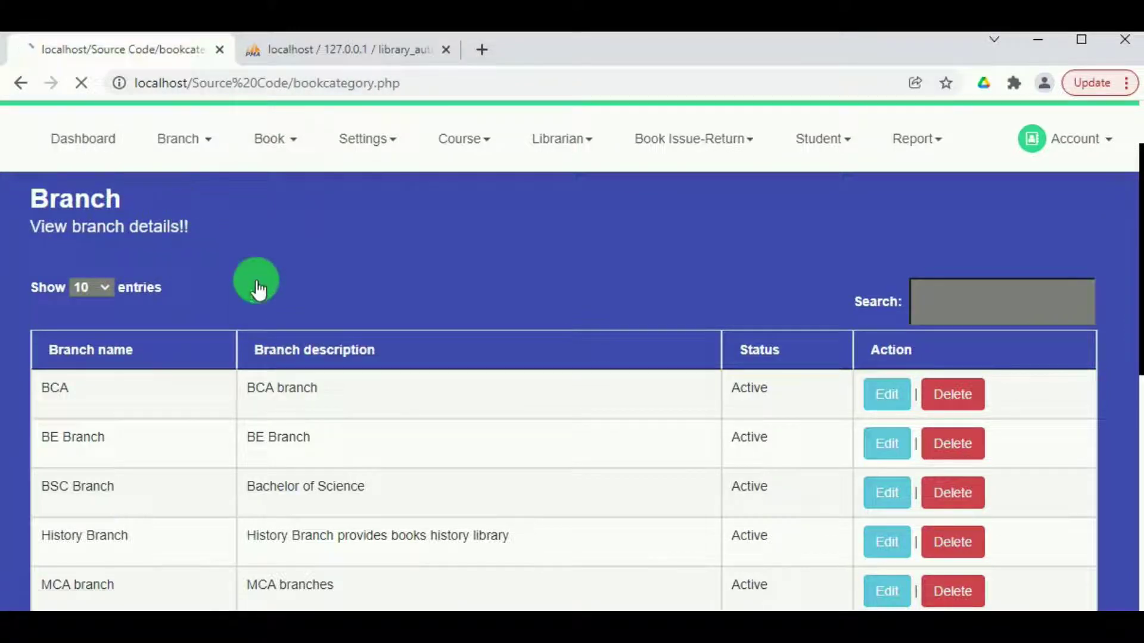
scroll(444, 324, down, 2)
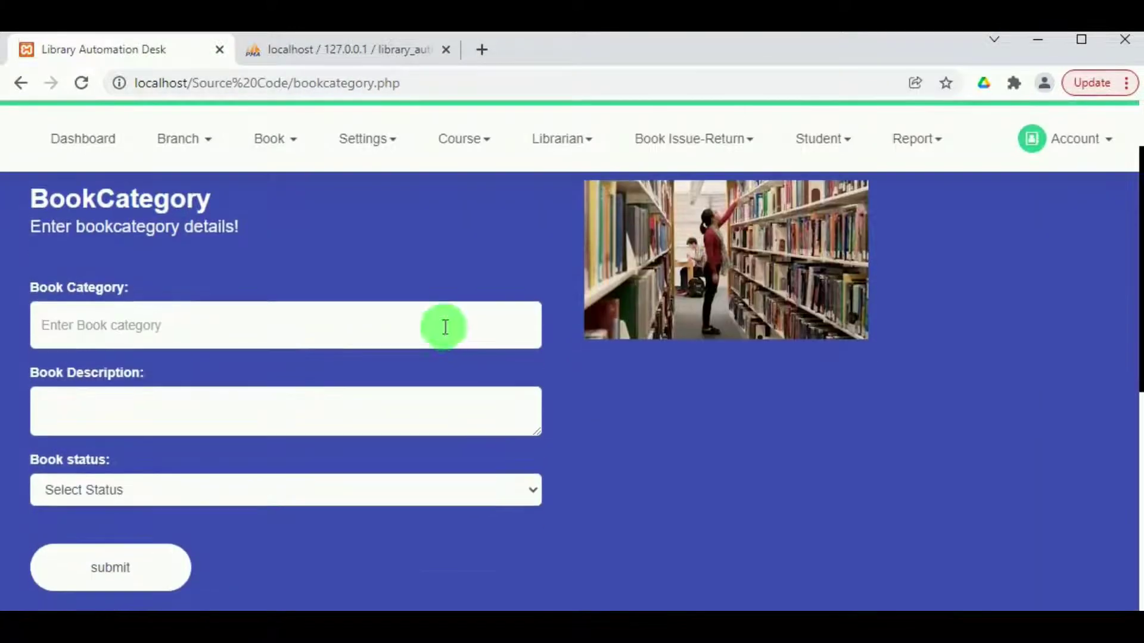
scroll(38, 332, up, 2)
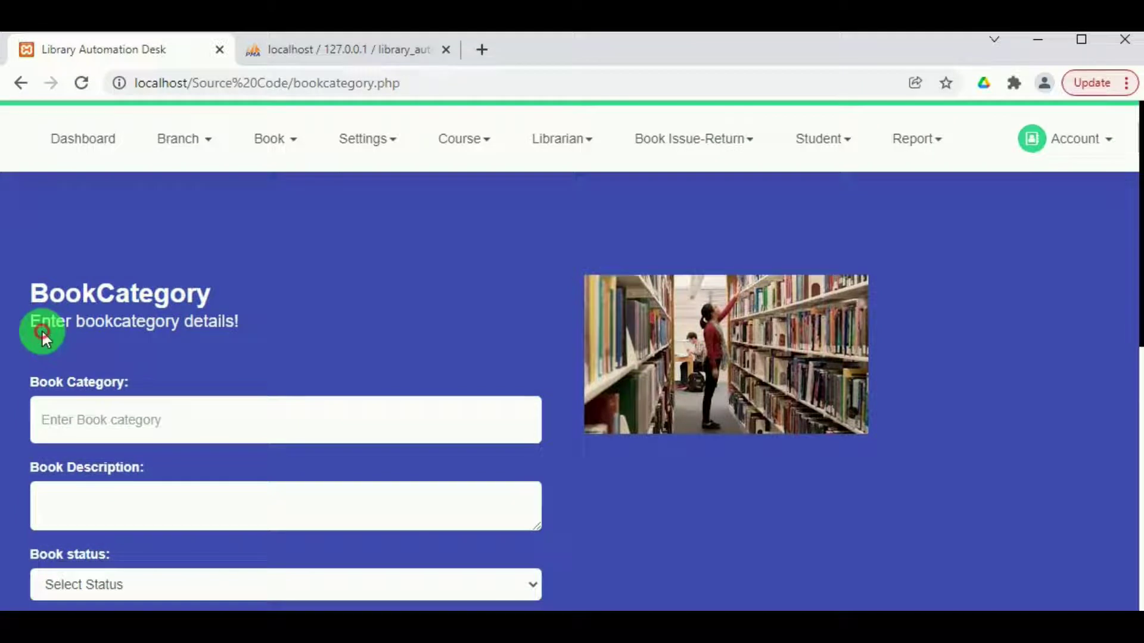
click(52, 381)
text(Fict)
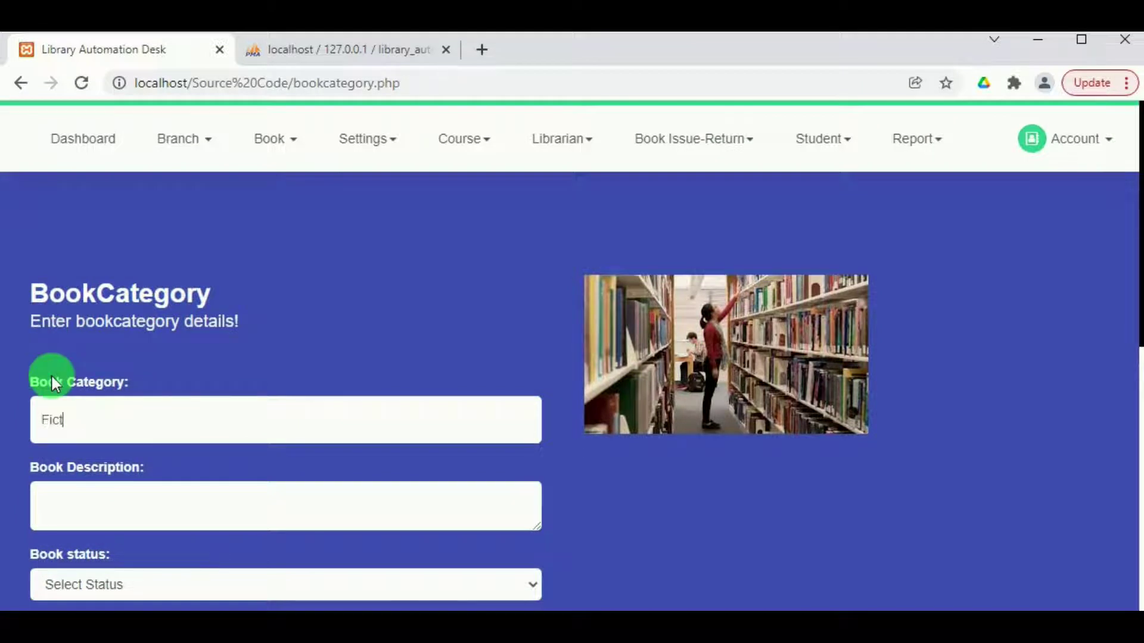
text(ion Novels)
click(53, 517)
text(Novel)
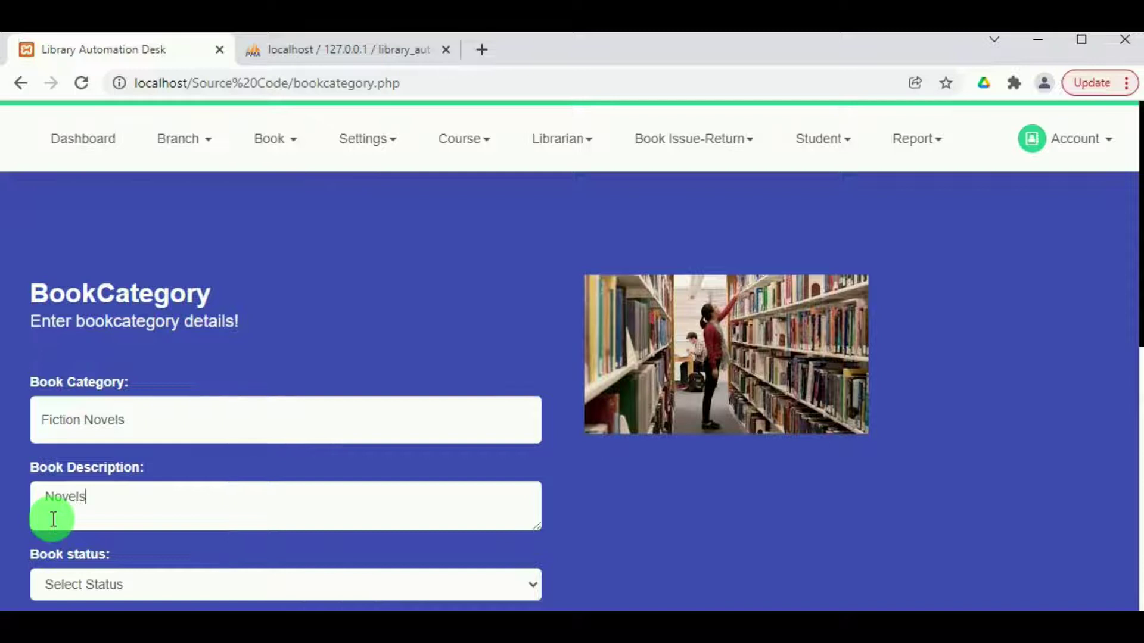
text(s)
Set the category status to Active, submit it and dismiss the confirmation.
scroll(73, 489, down, 3)
click(84, 487)
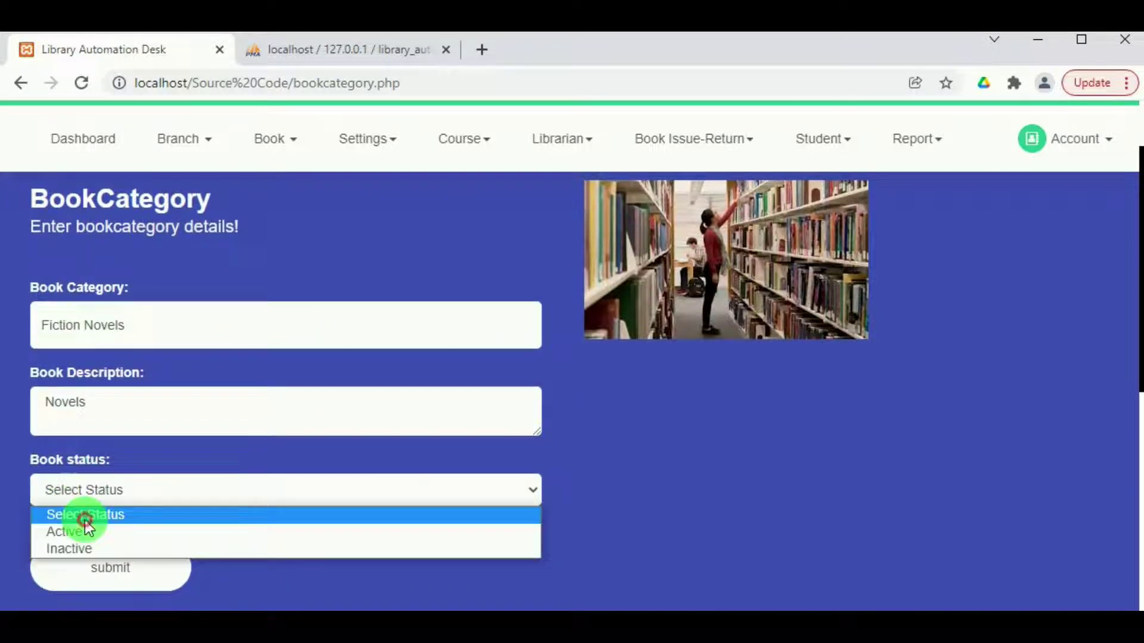
click(84, 532)
click(117, 566)
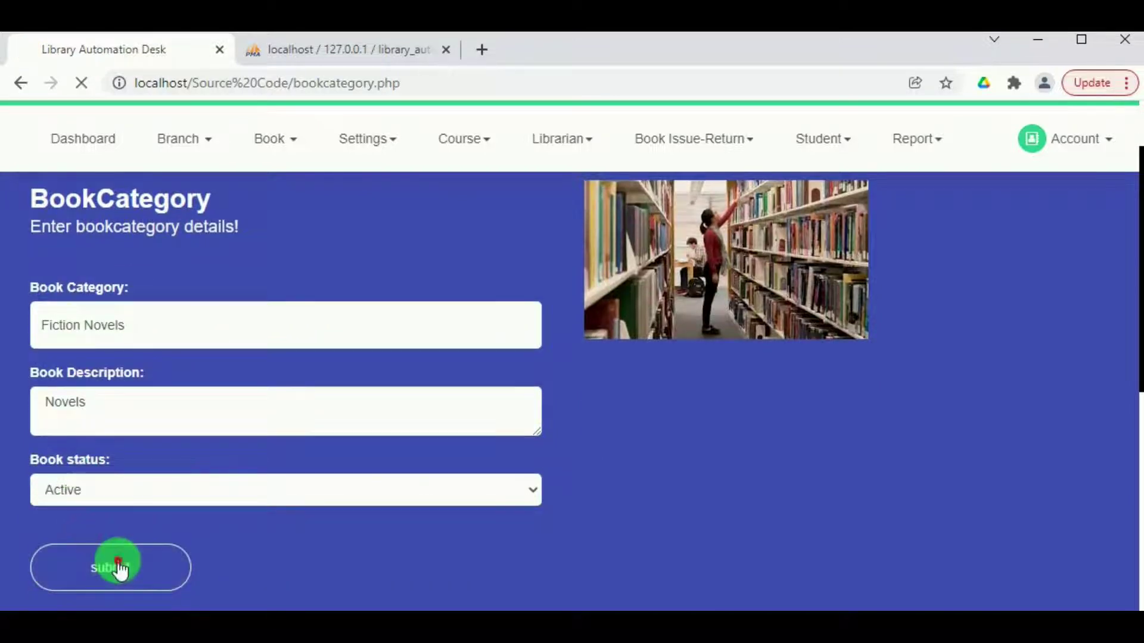
click(747, 185)
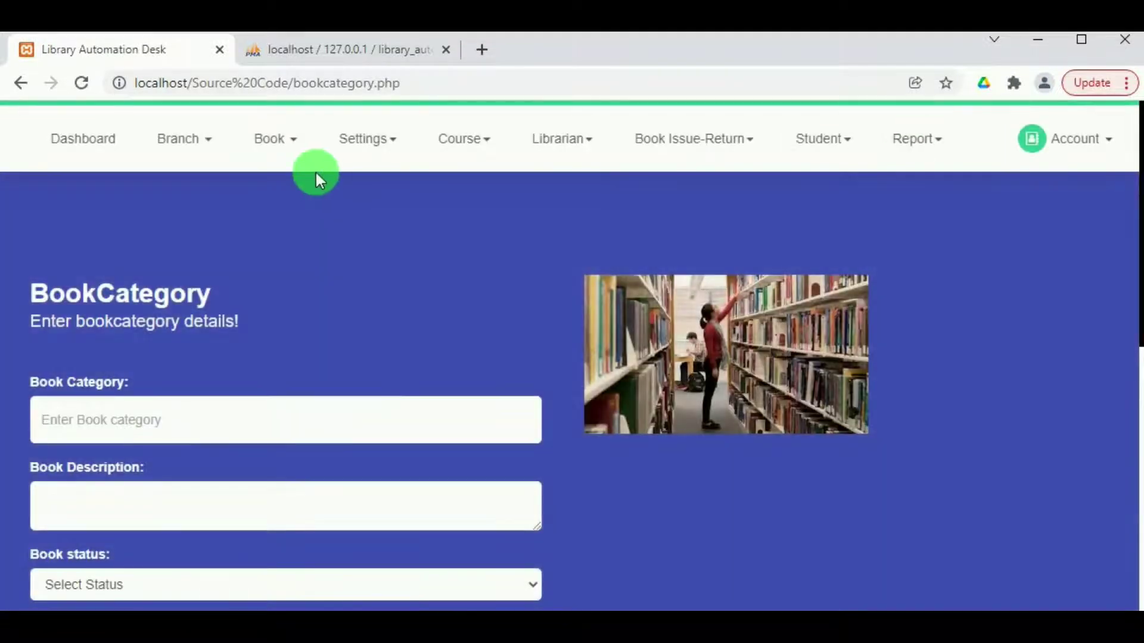
click(280, 142)
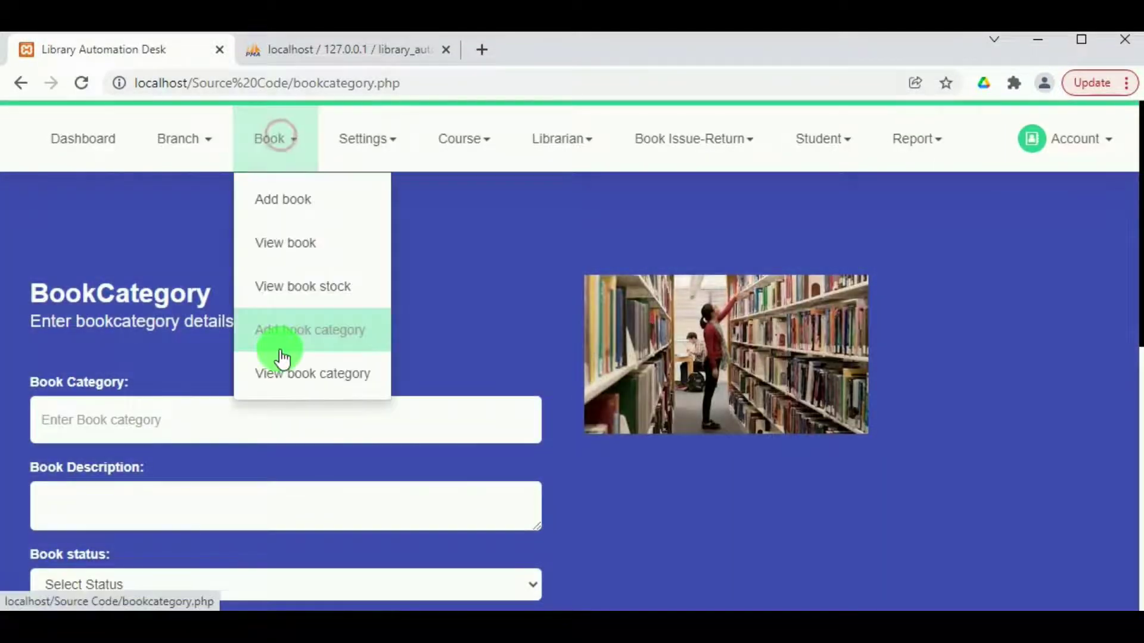
Show the View Book Category list of six Active categories, including Fiction Novels.
click(318, 390)
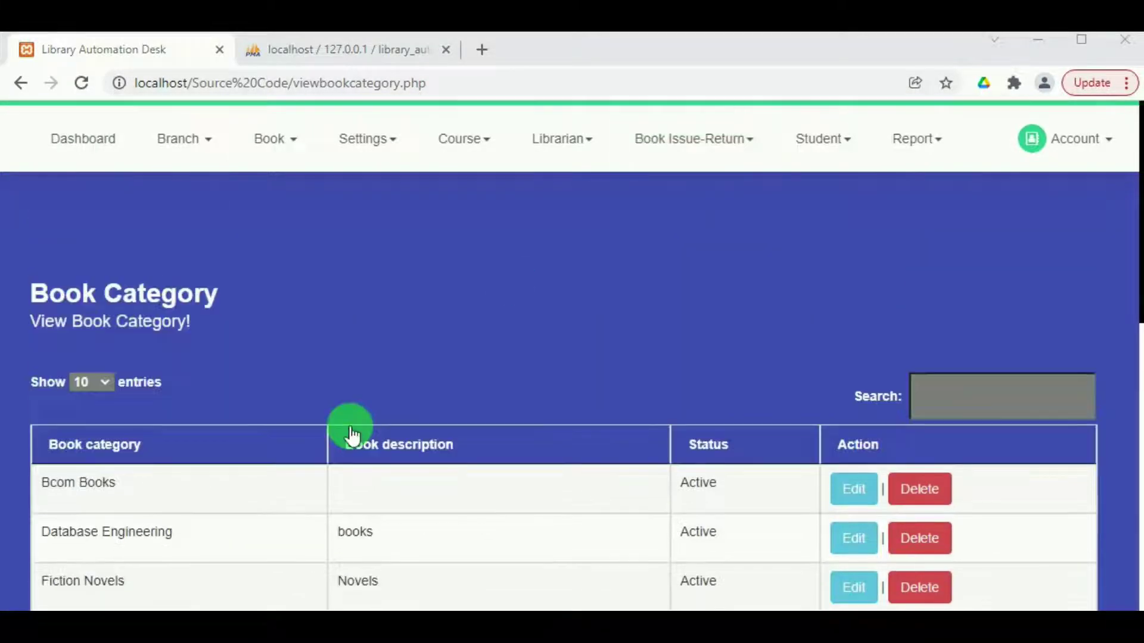
scroll(353, 435, down, 2)
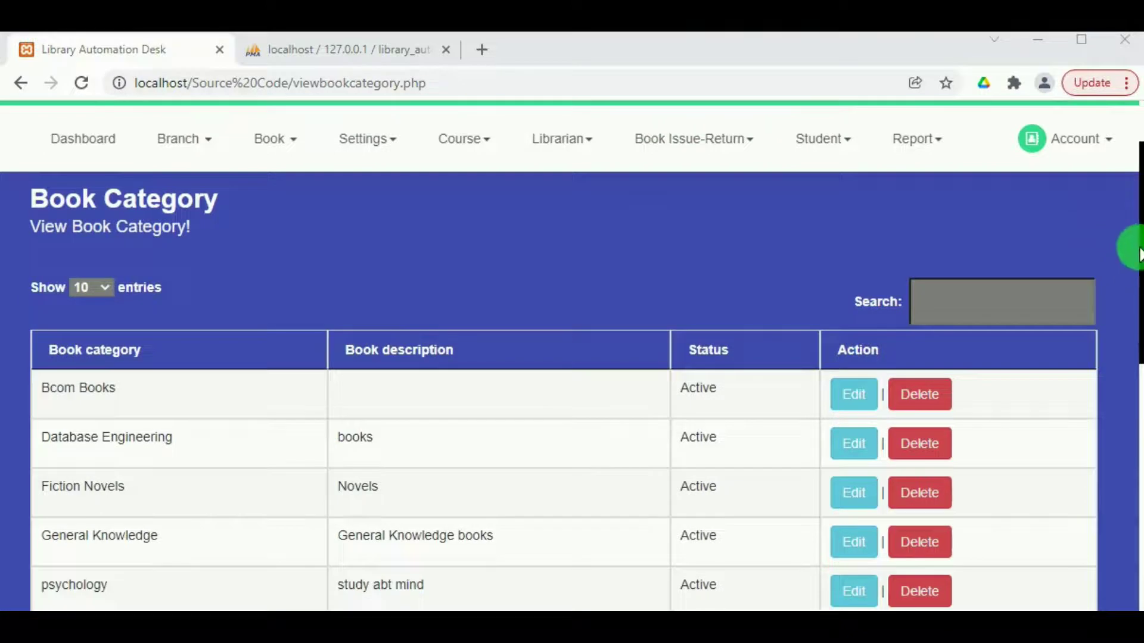
drag(1136, 243, 1134, 310)
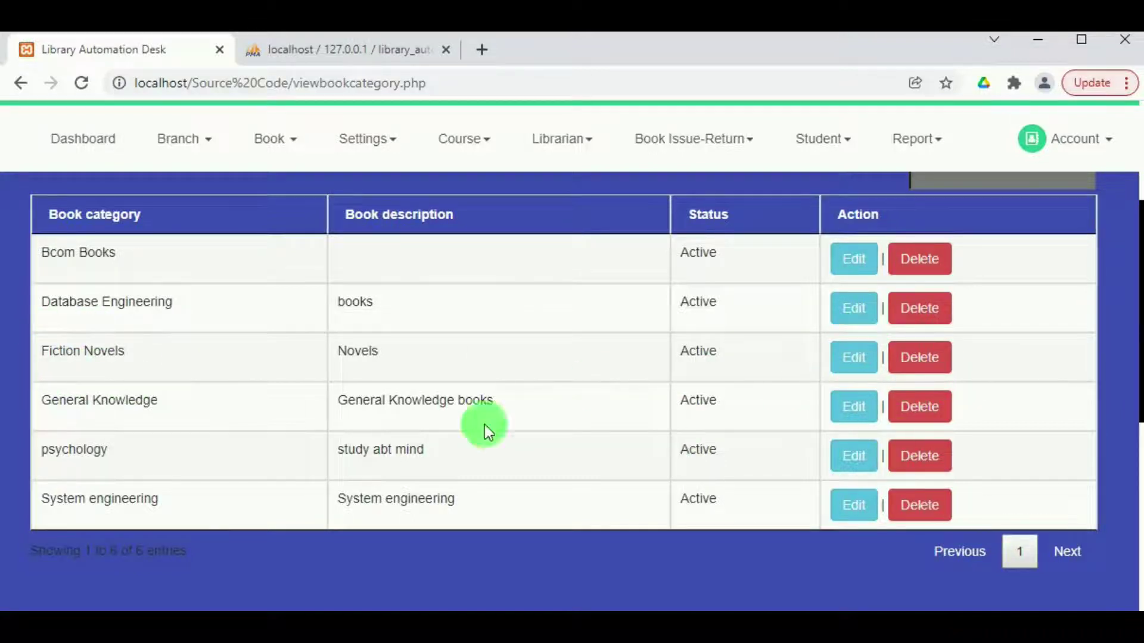
scroll(547, 469, up, 4)
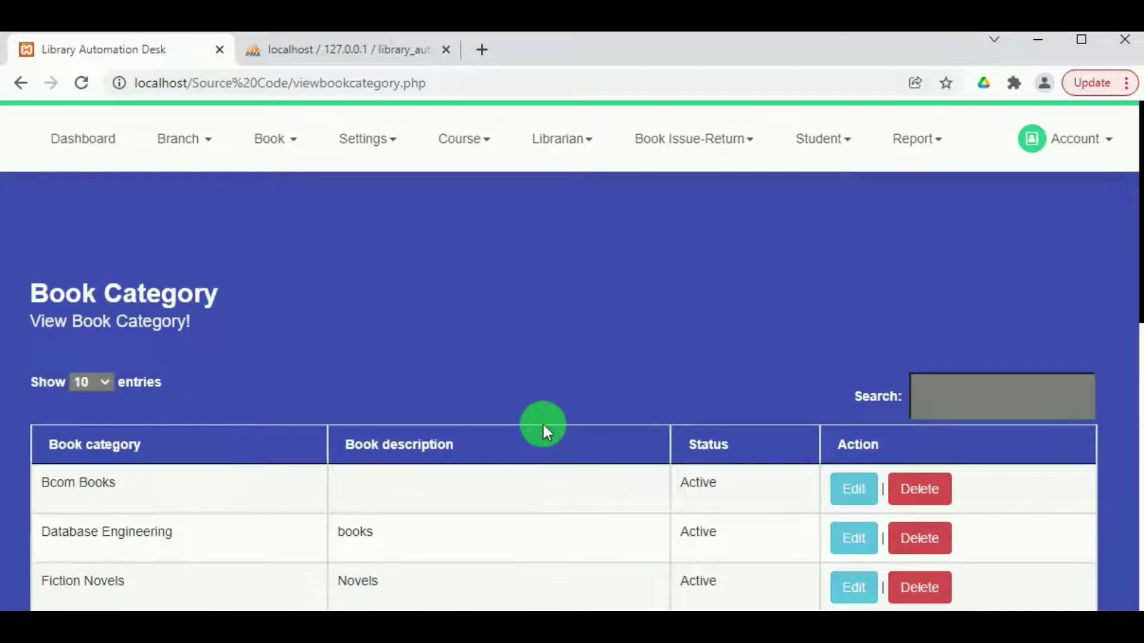
In the Add Book form, choose Fiction Novels and enter the name 'The Monk who sold his Ferrari'.
click(279, 136)
click(283, 200)
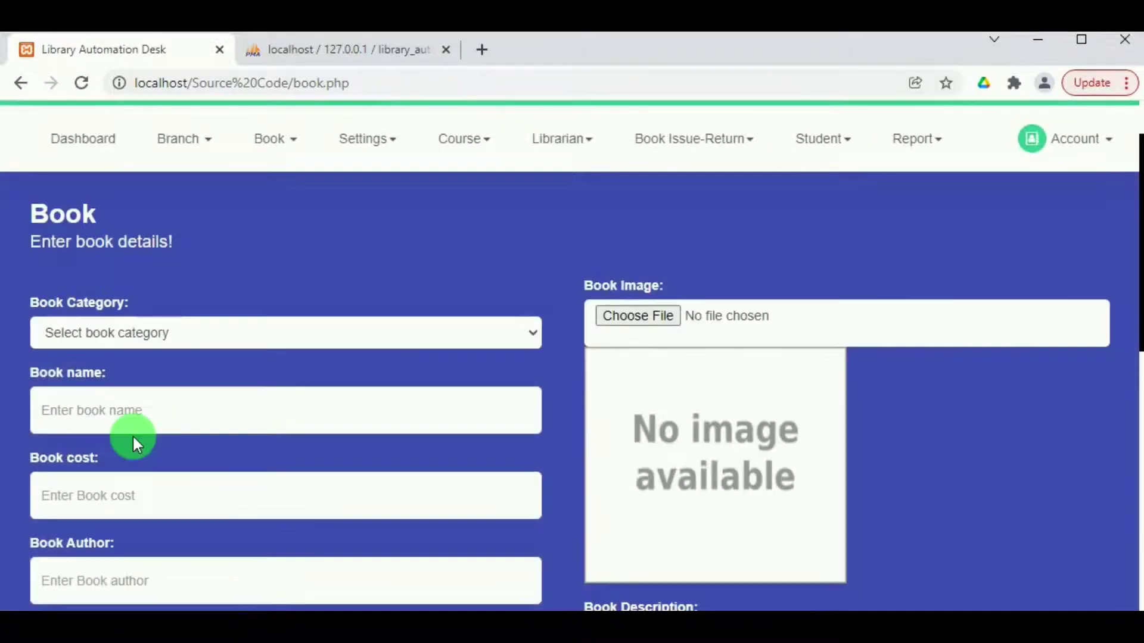
click(91, 407)
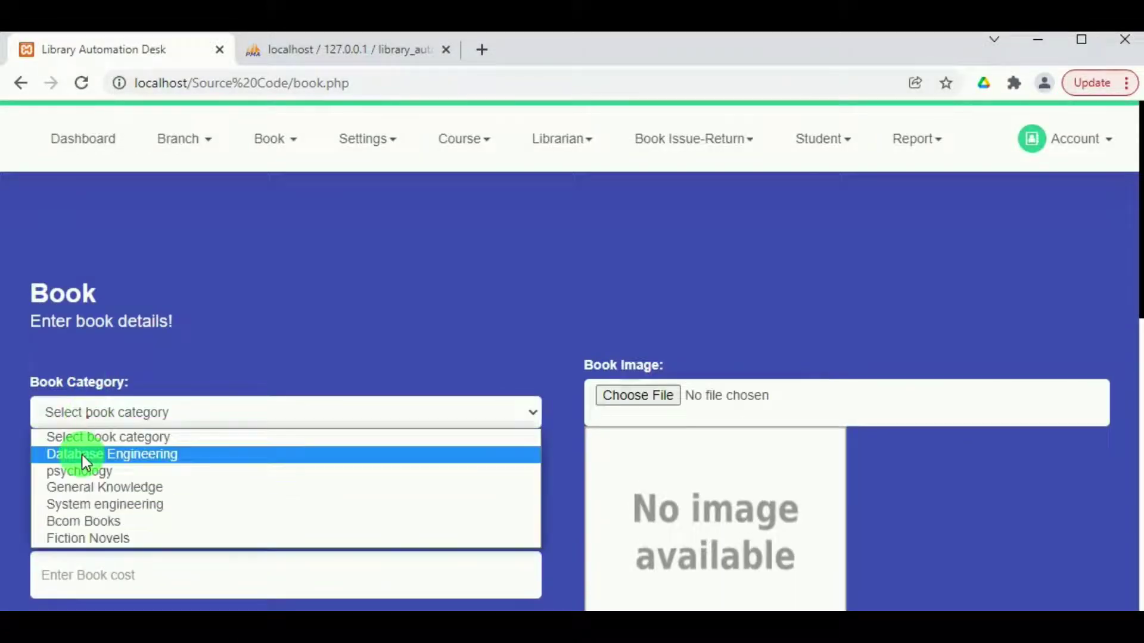
click(77, 539)
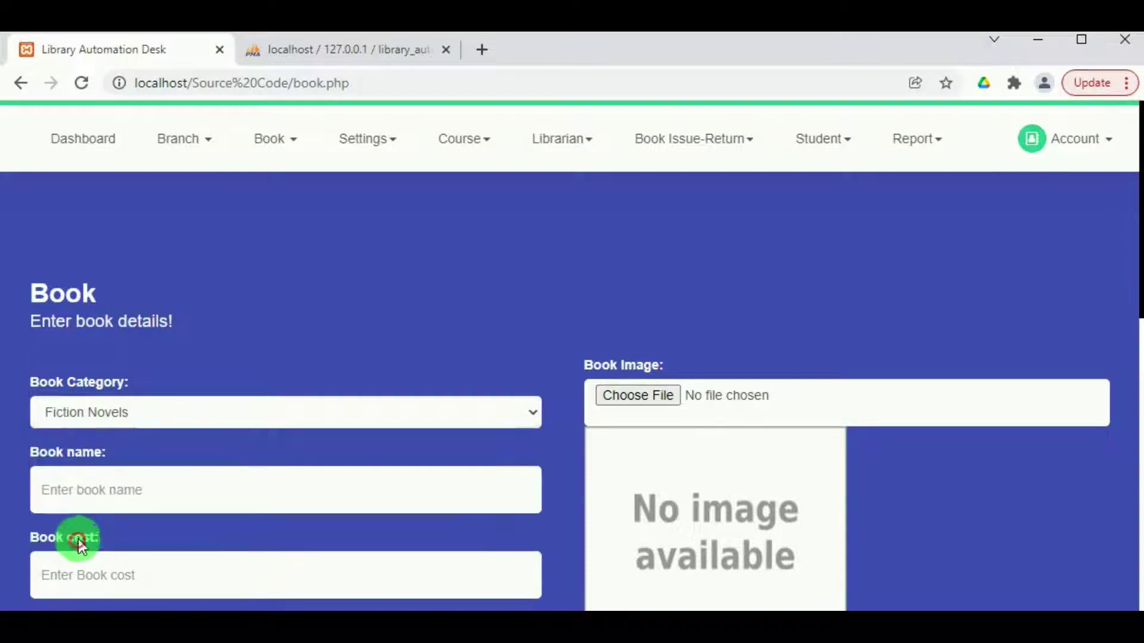
click(81, 491)
text(The M)
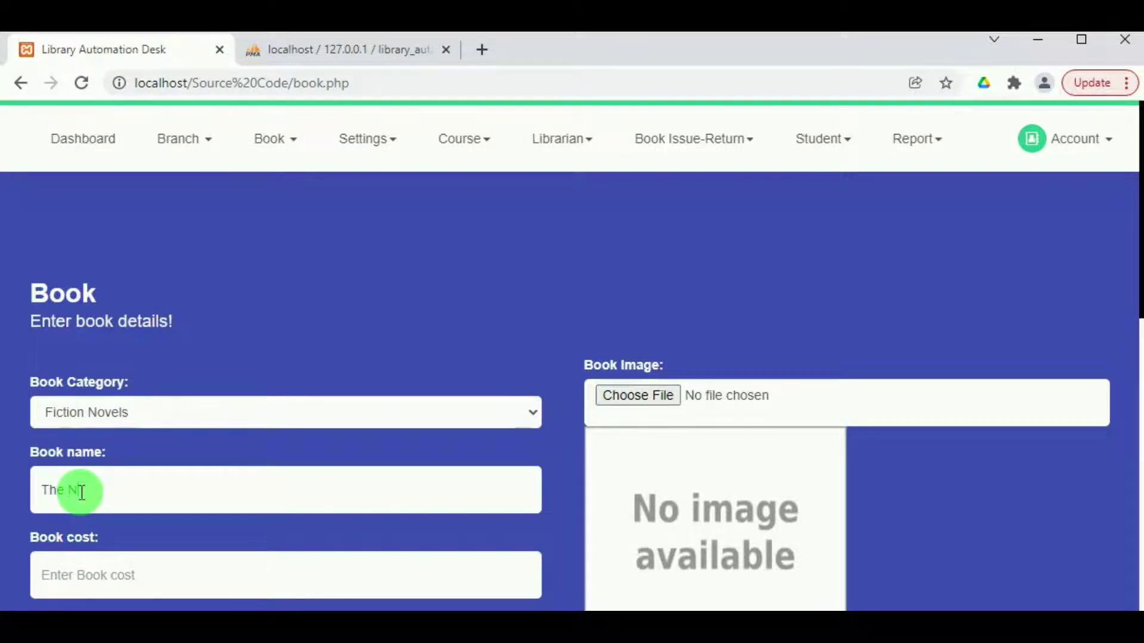
text(onk who sold his Ferrari)
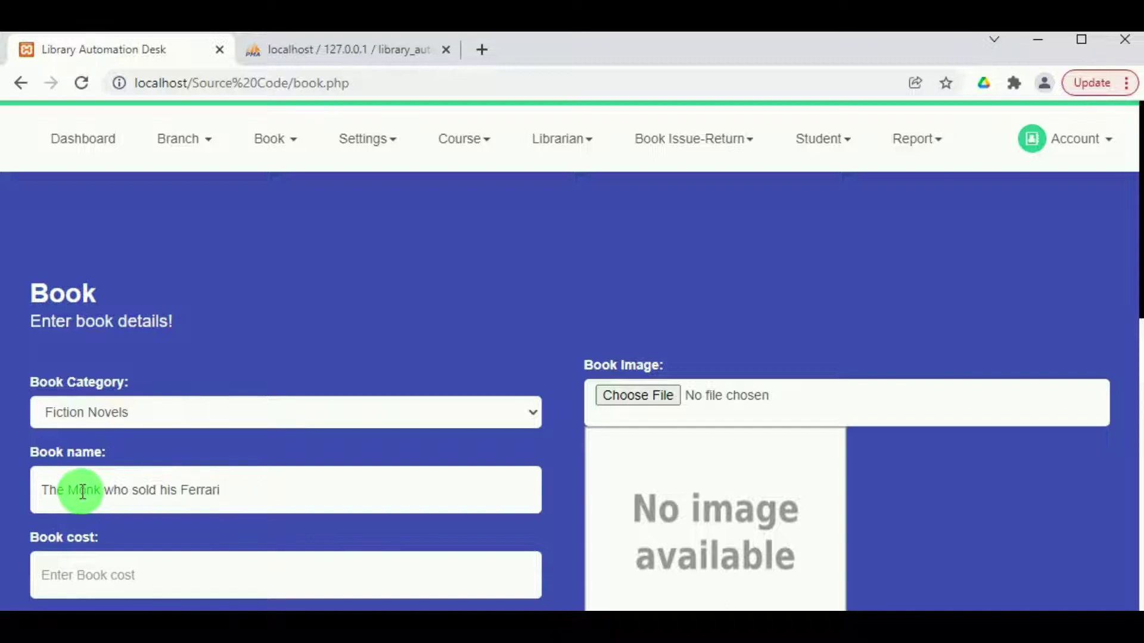
Enter cost 178 and author Robin Sharma, and start choosing a cover image.
click(87, 577)
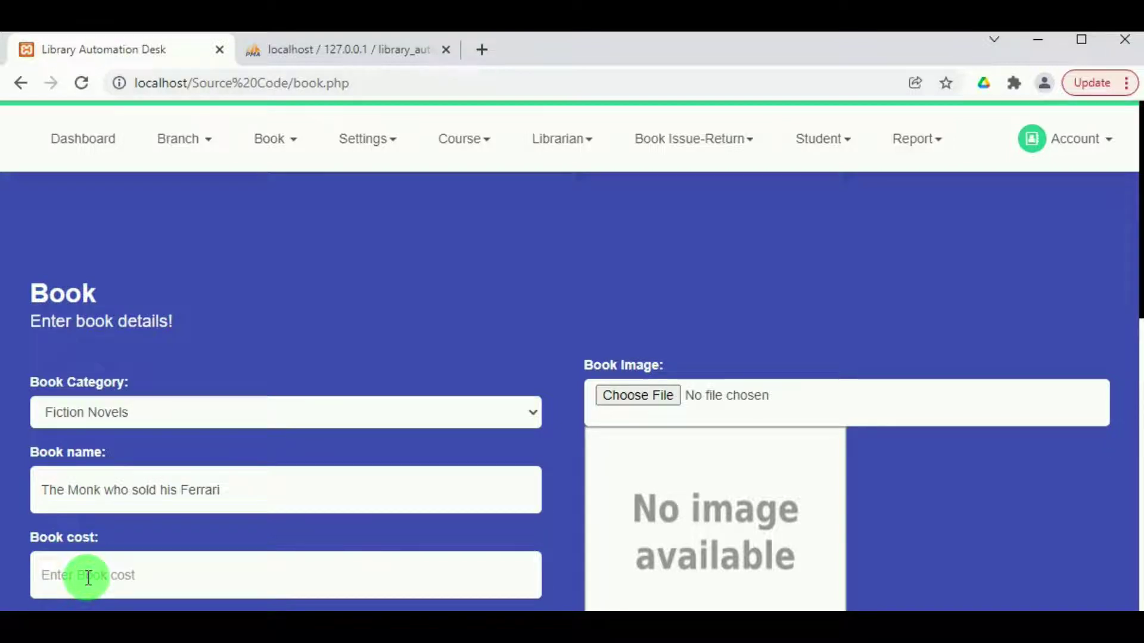
text(178)
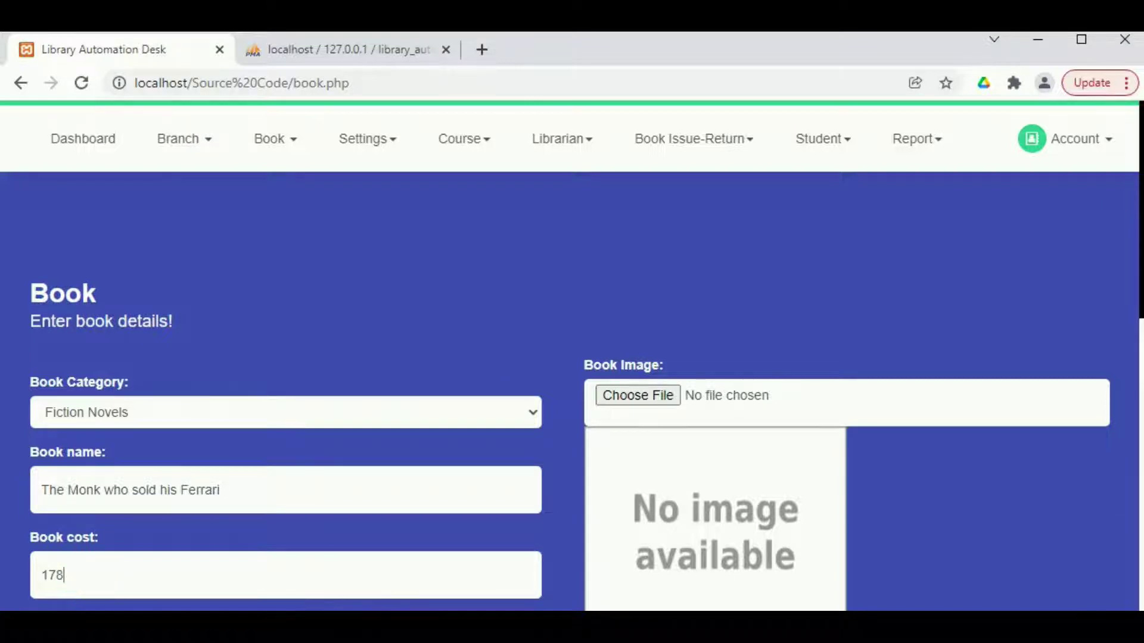
scroll(22, 485, down, 1)
scroll(148, 447, down, 5)
scroll(150, 449, up, 5)
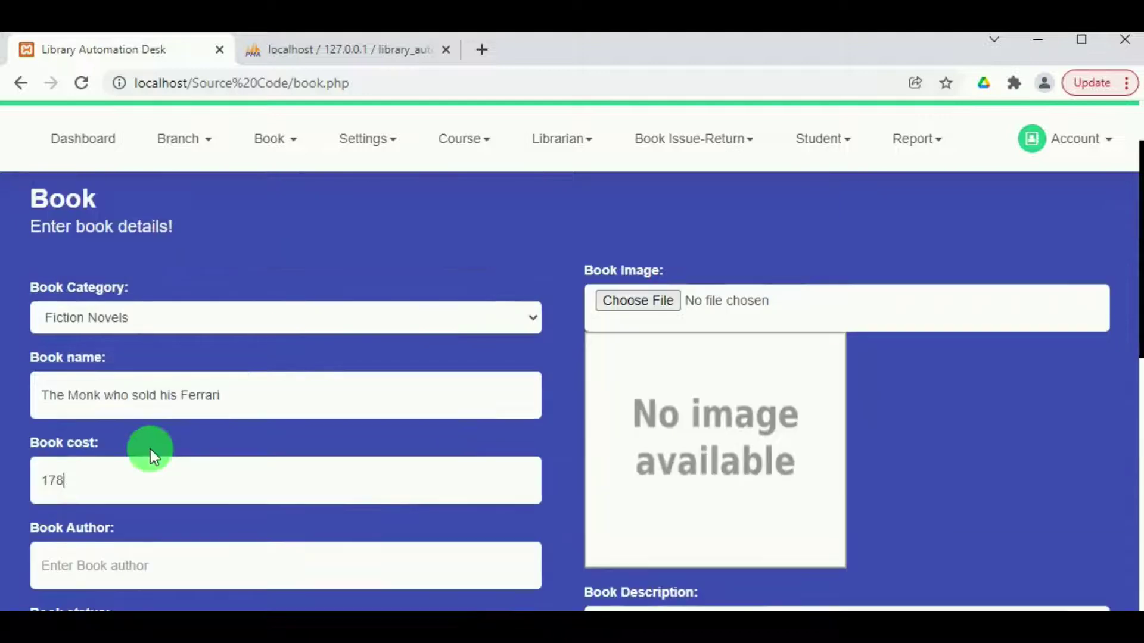
scroll(103, 542, down, 1)
click(104, 573)
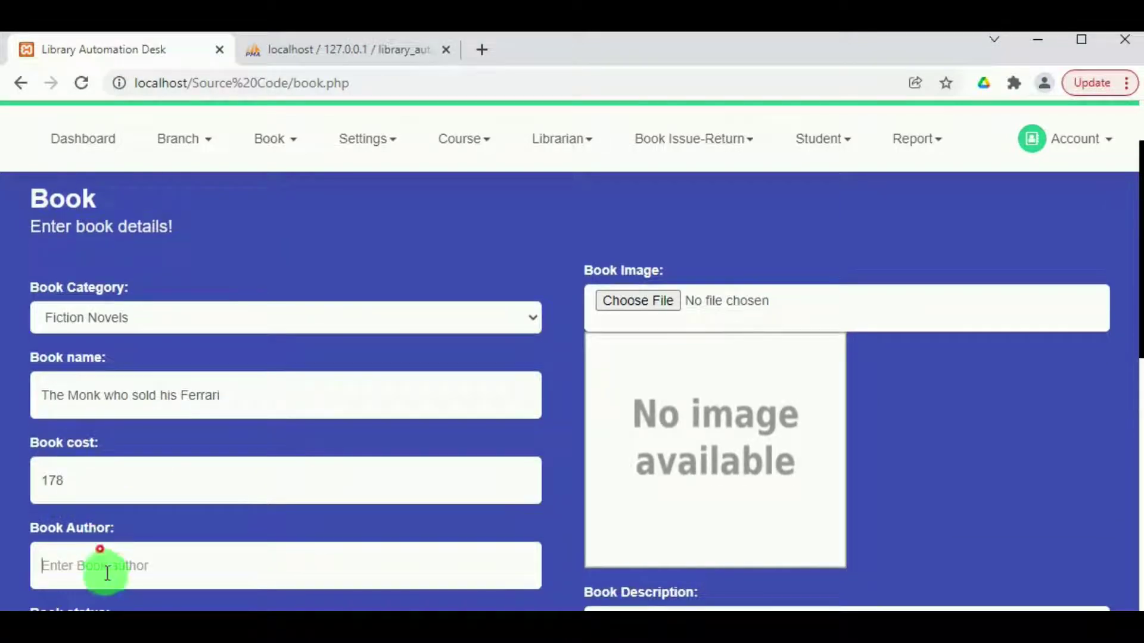
text(Robin Sharma)
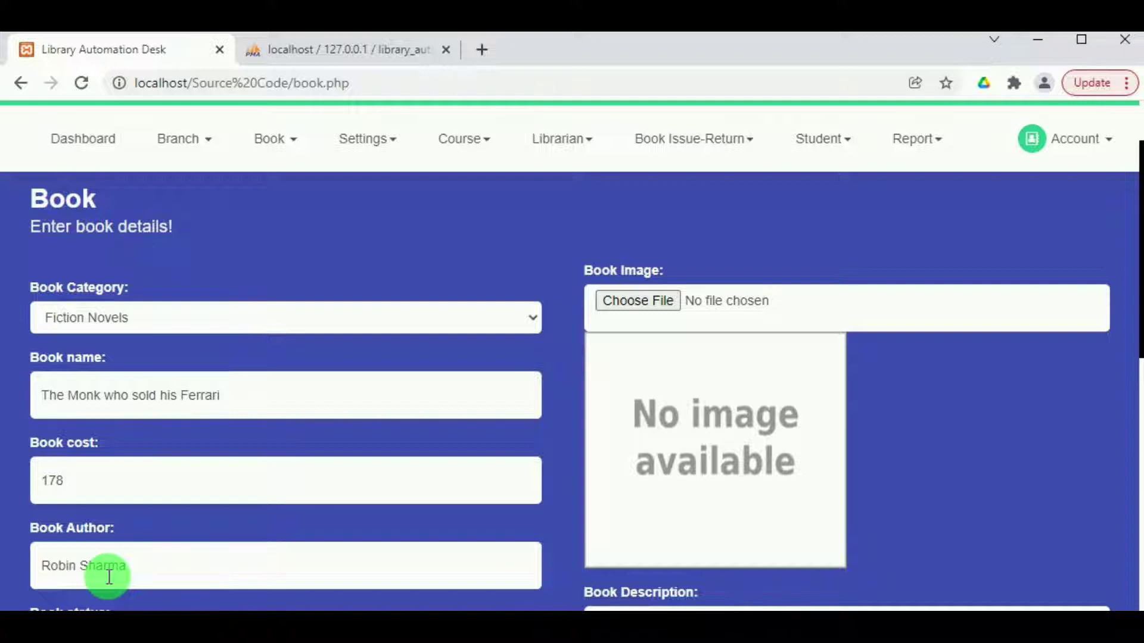
click(662, 312)
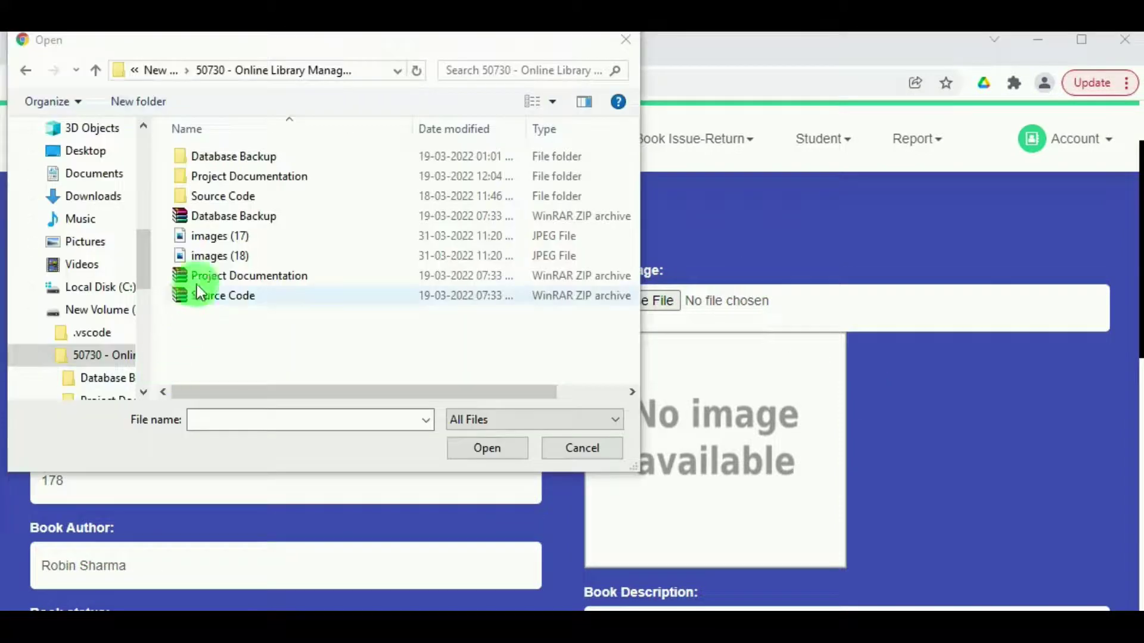
Attach the 'images (18)' file as the book's cover.
click(185, 256)
click(502, 449)
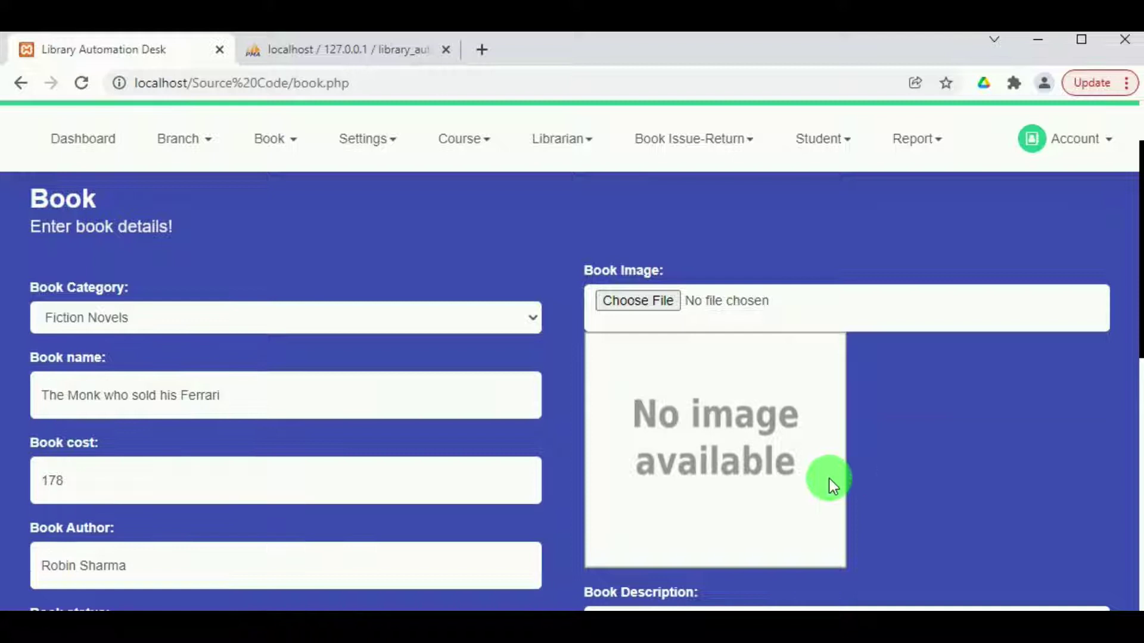
scroll(828, 478, down, 1)
scroll(827, 474, down, 1)
scroll(828, 476, down, 2)
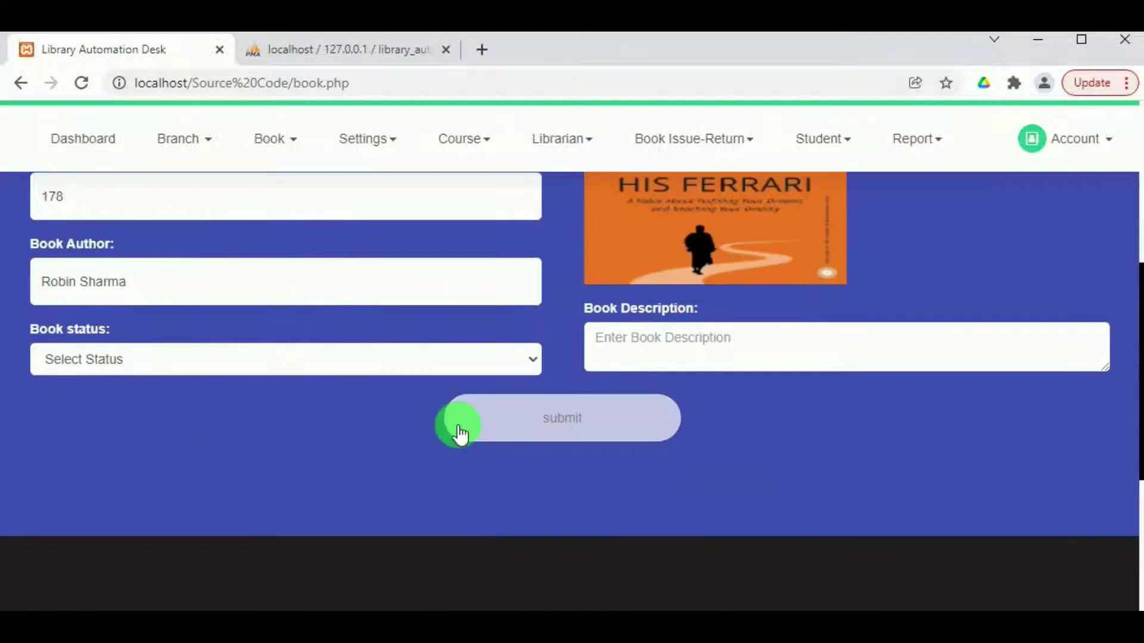
scroll(697, 344, up, 2)
scroll(685, 340, down, 5)
scroll(679, 351, up, 4)
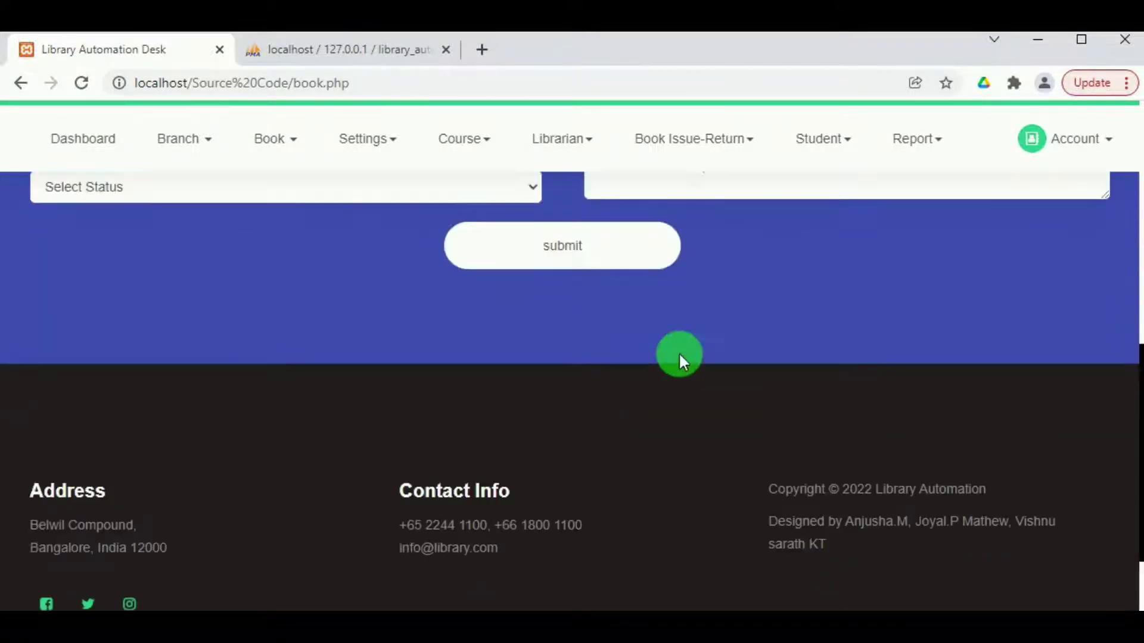
Write the book description by pasting in the title and author Robin Sharma.
click(621, 340)
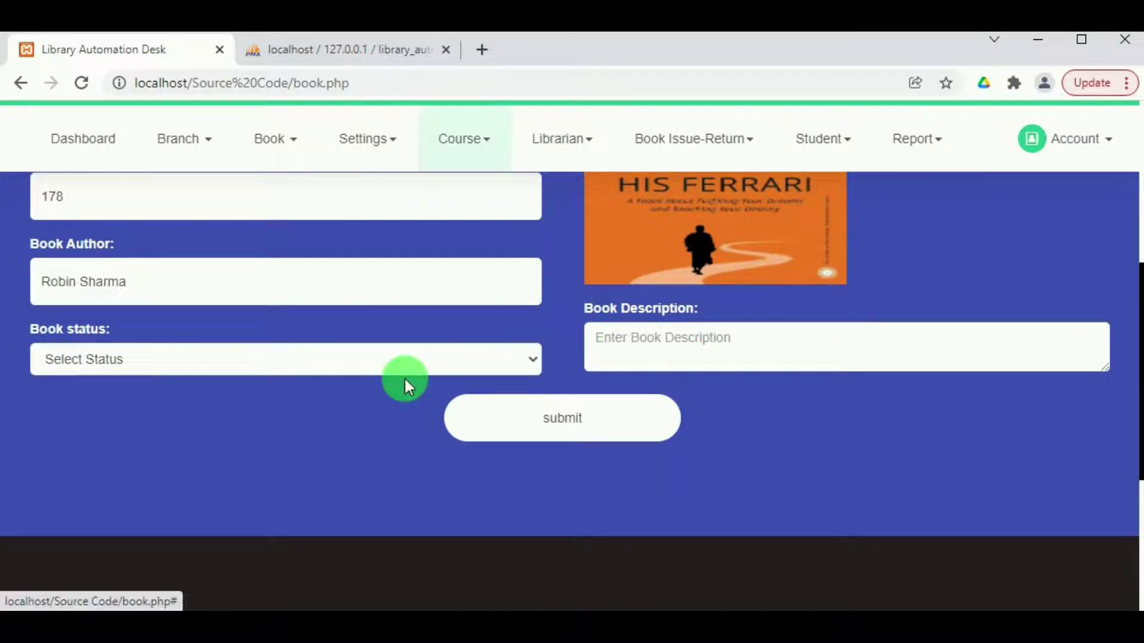
scroll(404, 377, down, 2)
scroll(403, 376, up, 4)
scroll(405, 380, up, 1)
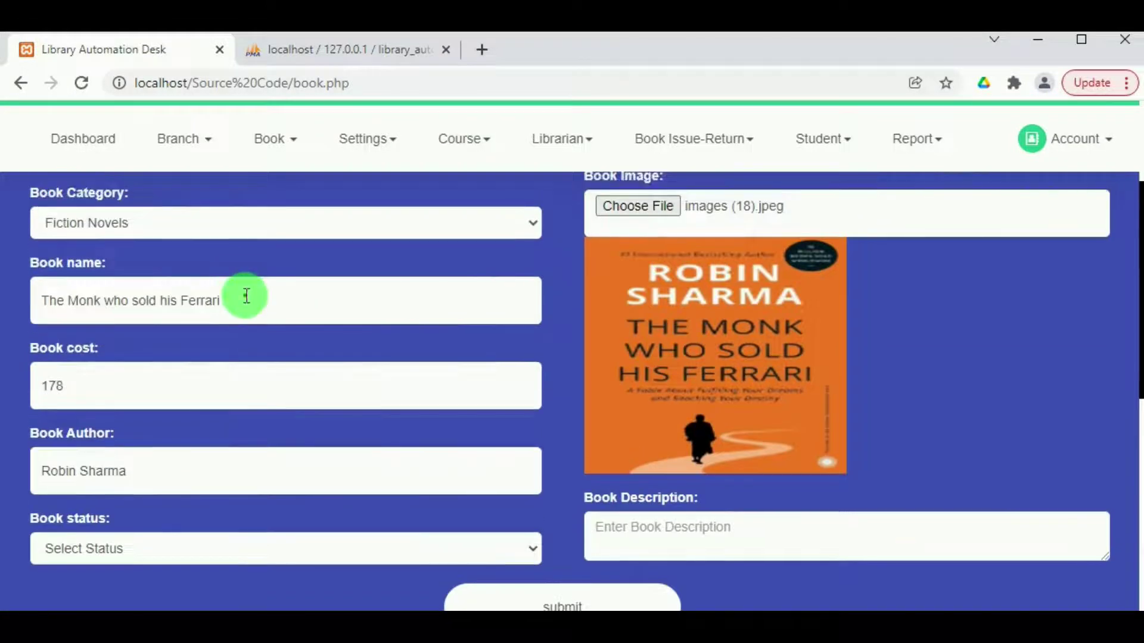
drag(245, 296, 9, 316)
key(ctrl+c)
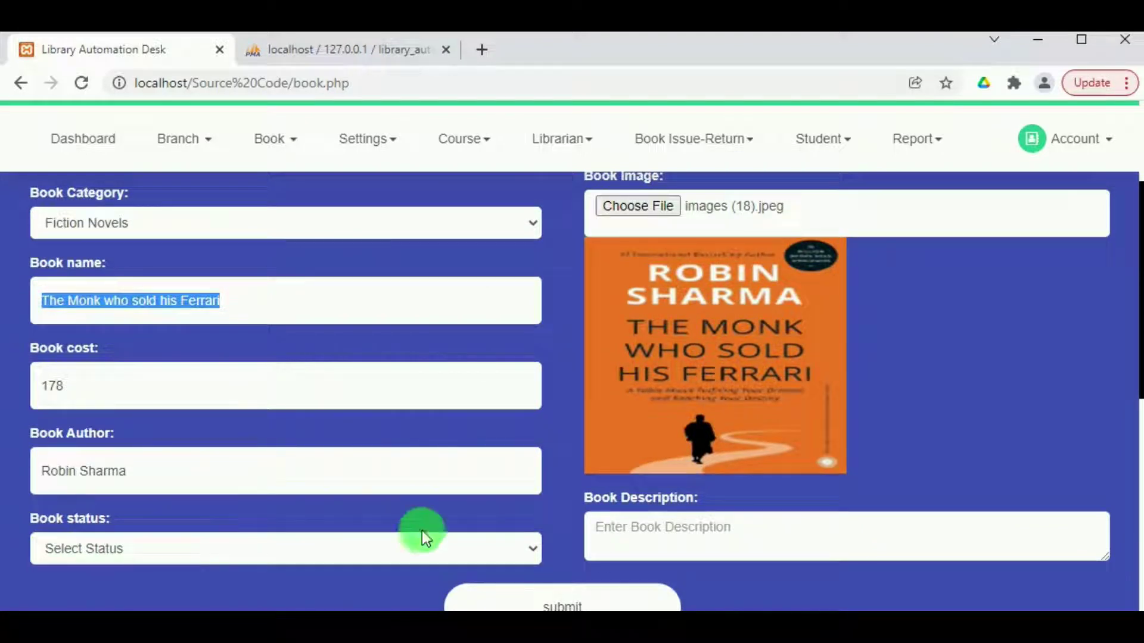
click(604, 539)
key(ctrl+v)
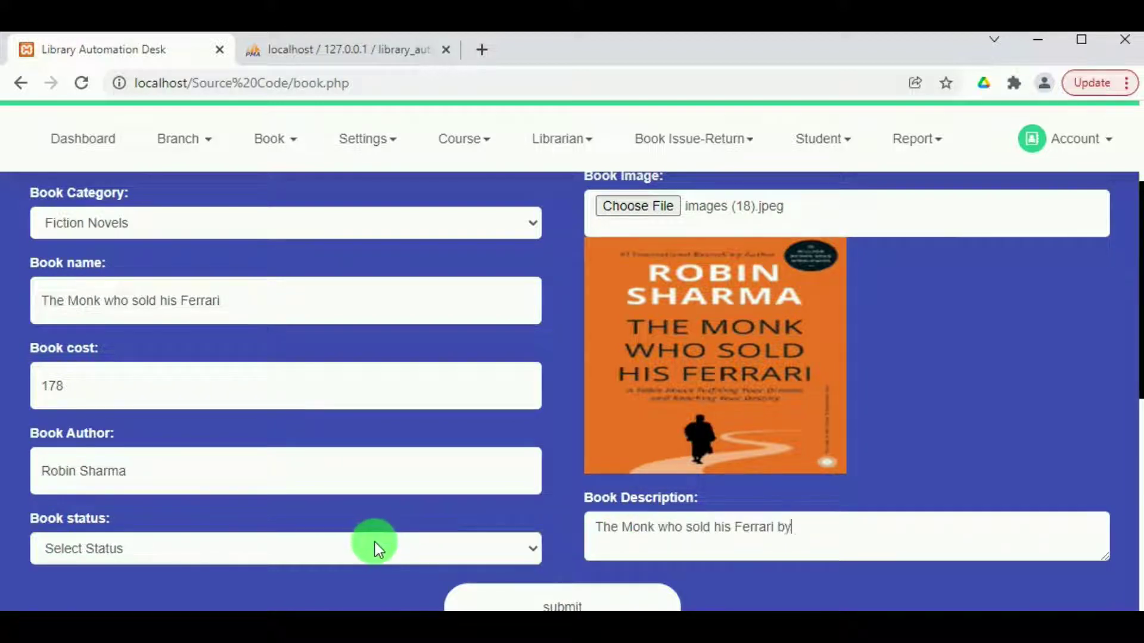
triple_click(149, 469)
key(ctrl+c)
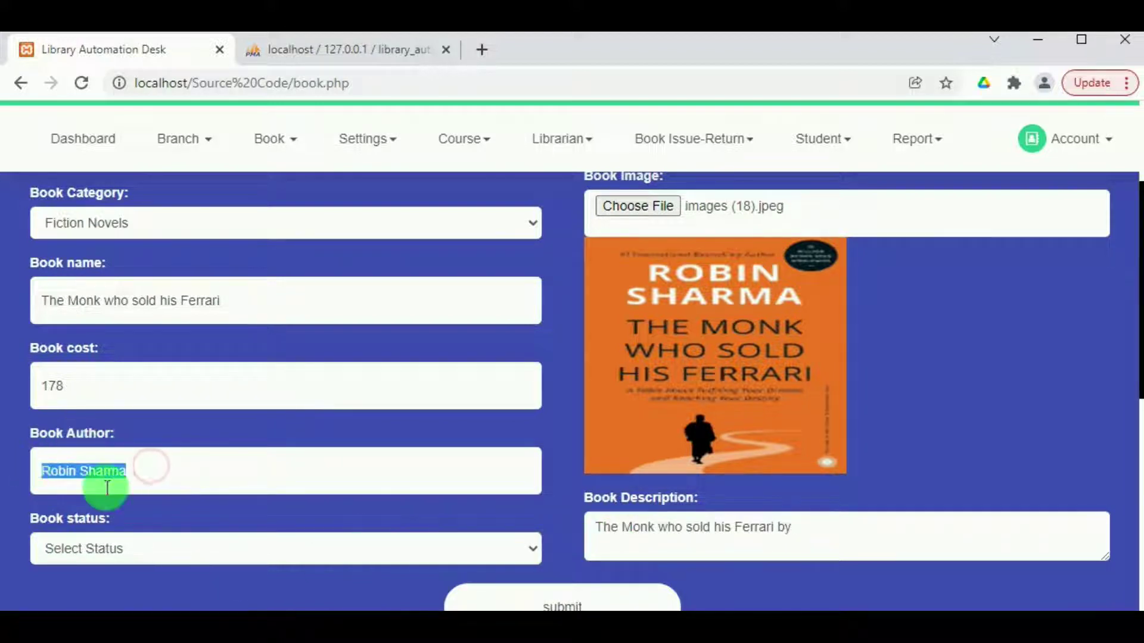
click(869, 537)
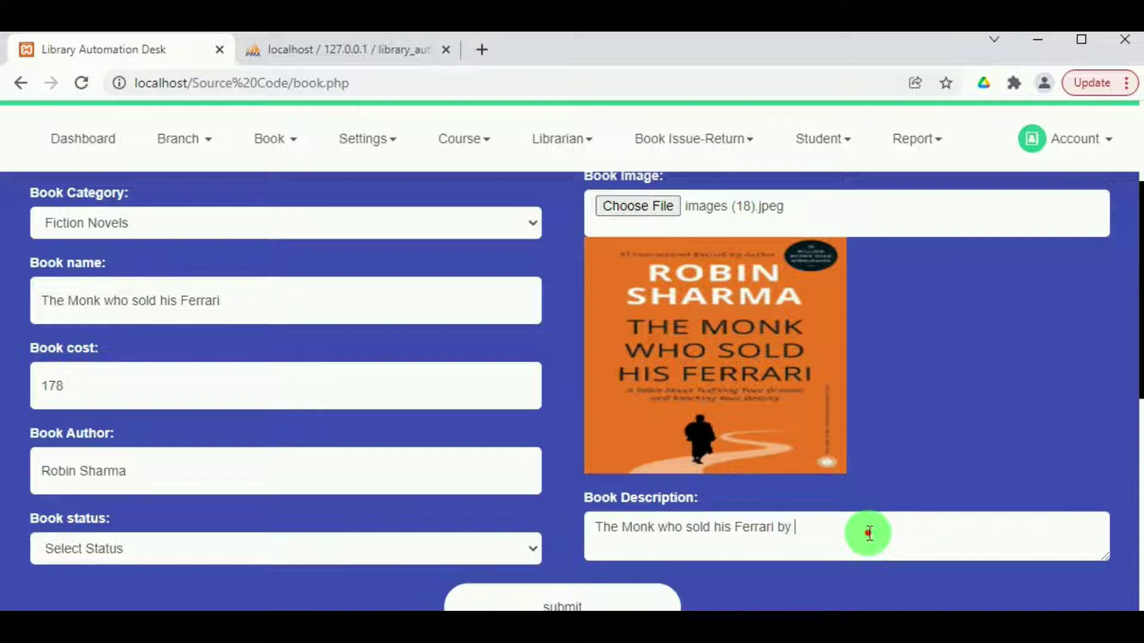
key(ctrl+v)
Set the book status to Active, submit the book and acknowledge the confirmation.
click(319, 551)
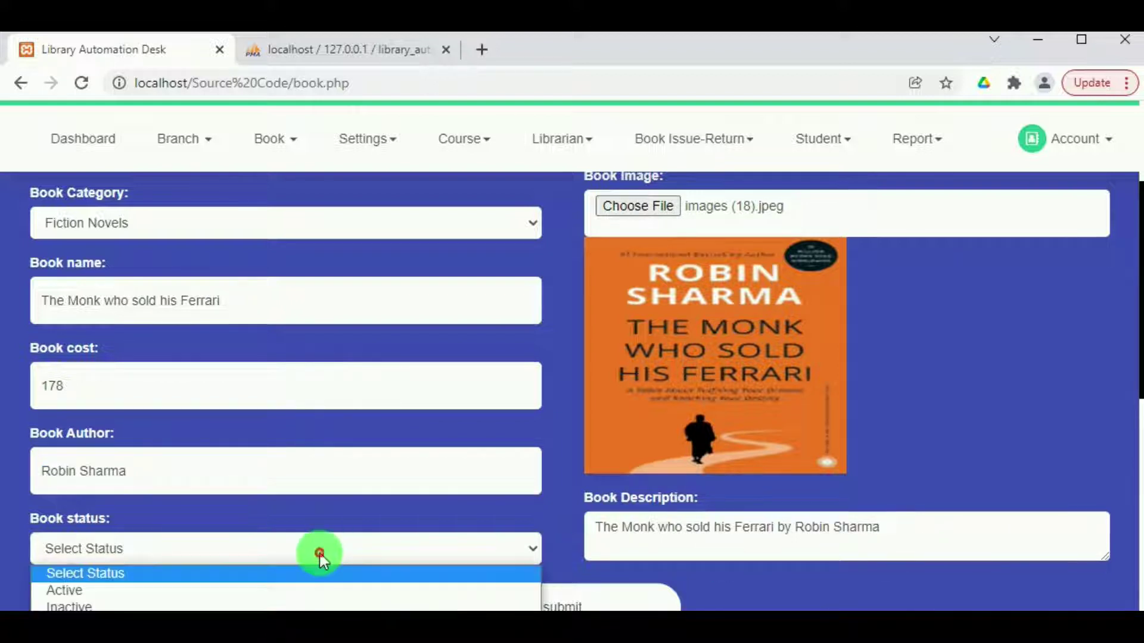
click(273, 596)
scroll(474, 524, down, 5)
scroll(491, 503, up, 3)
click(581, 511)
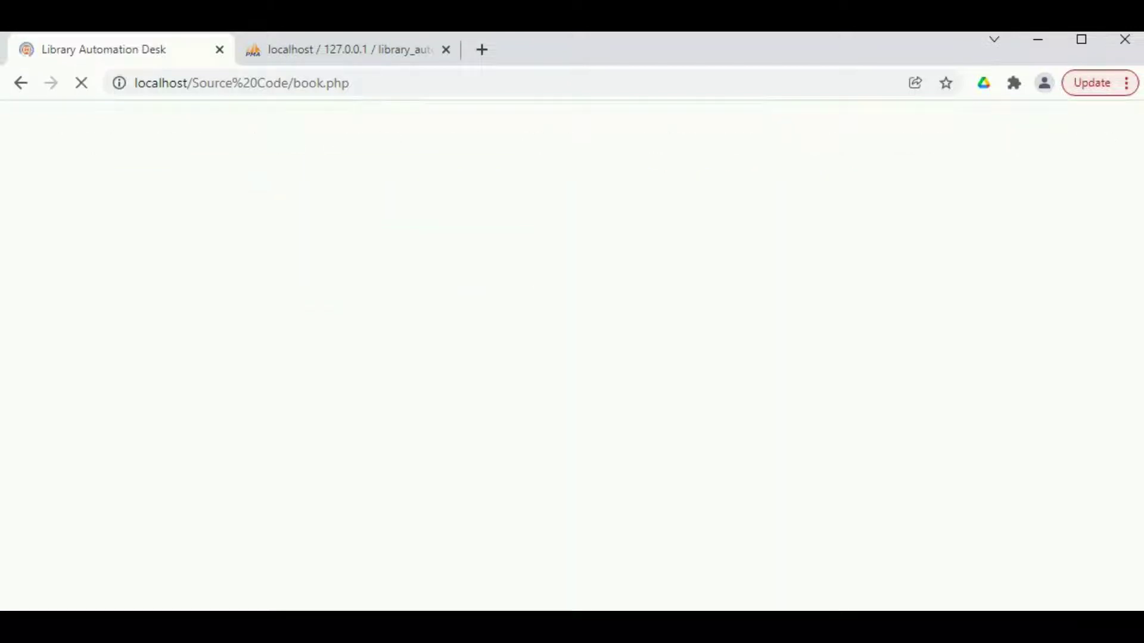
click(752, 188)
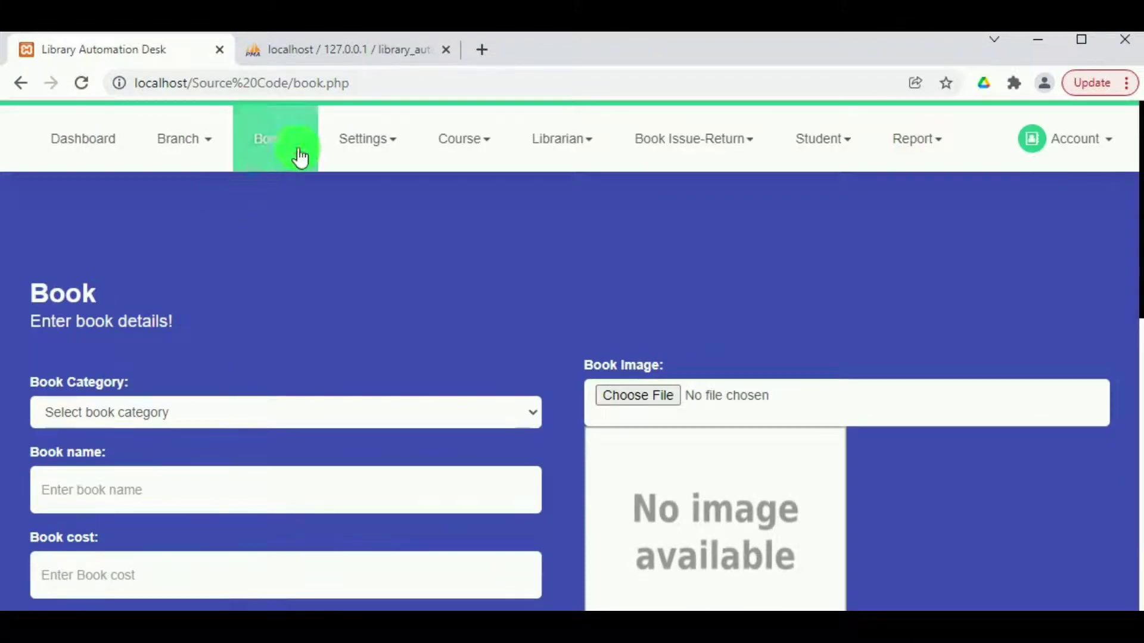
Open the View Book list and find The Monk who sold his Ferrari at ₹178.00, Total Qty 0.
click(295, 154)
click(287, 235)
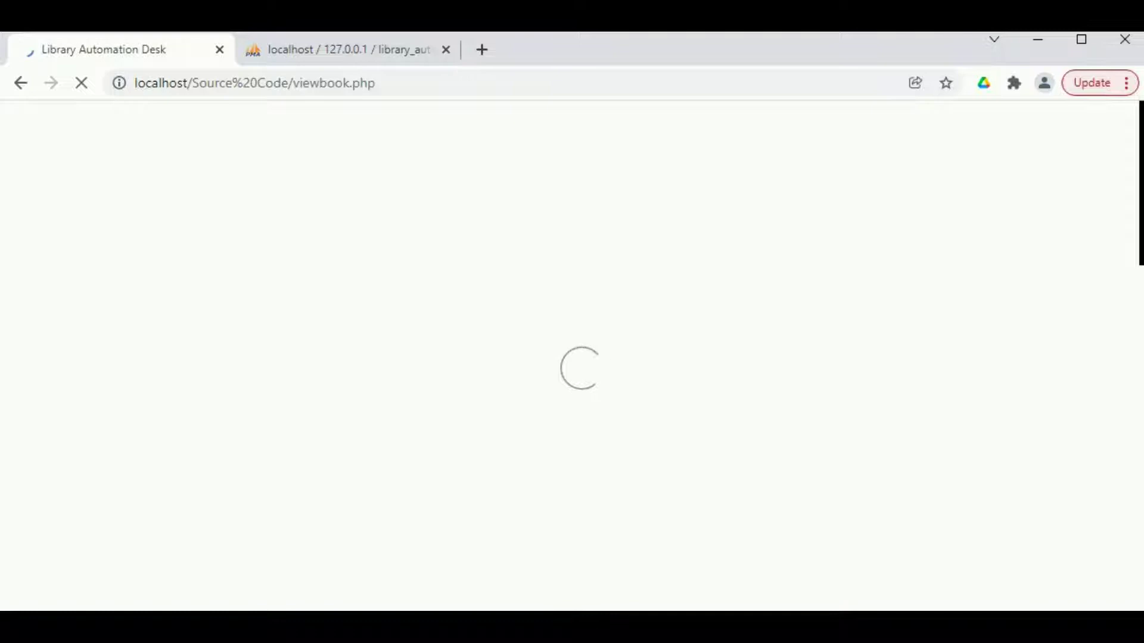
scroll(316, 374, down, 5)
scroll(316, 374, down, 4)
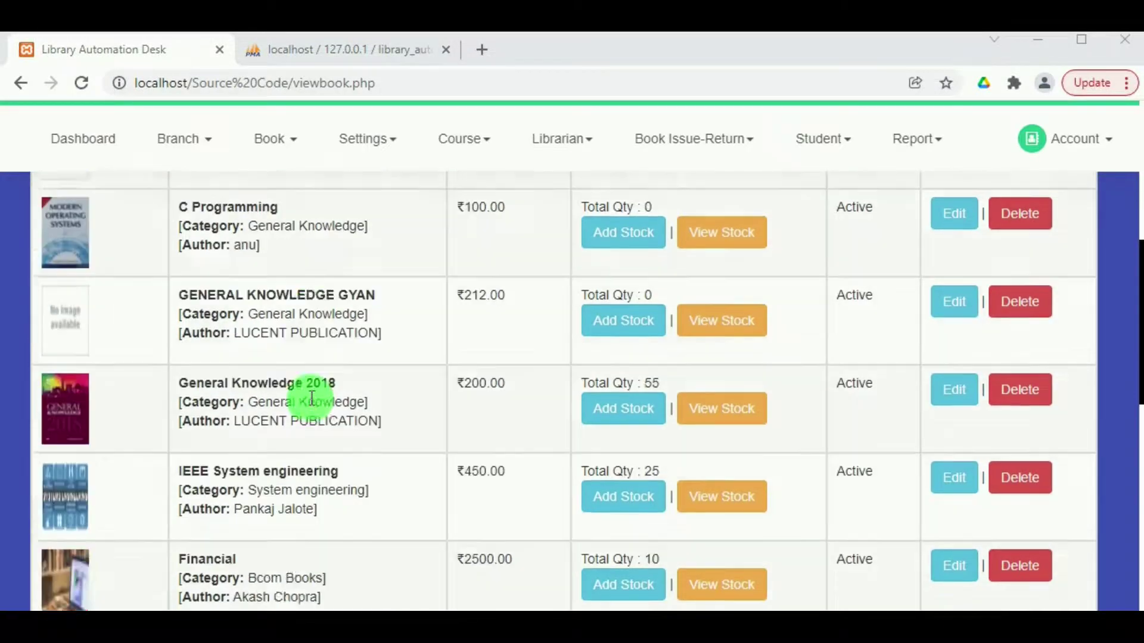
scroll(97, 495, up, 7)
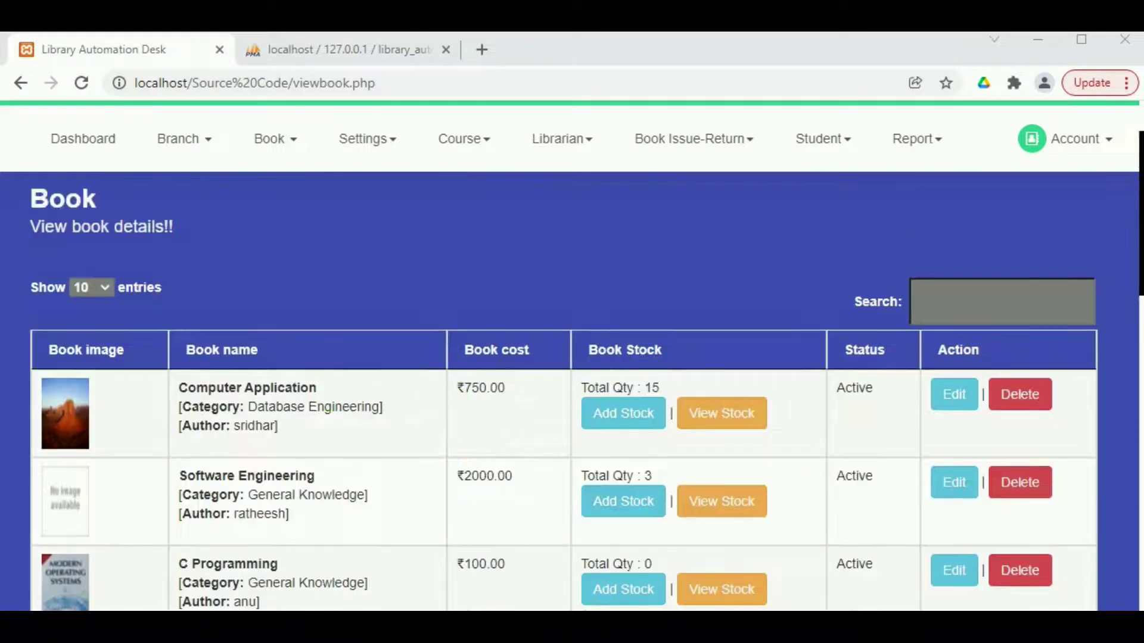
scroll(388, 434, up, 2)
drag(1132, 245, 1126, 530)
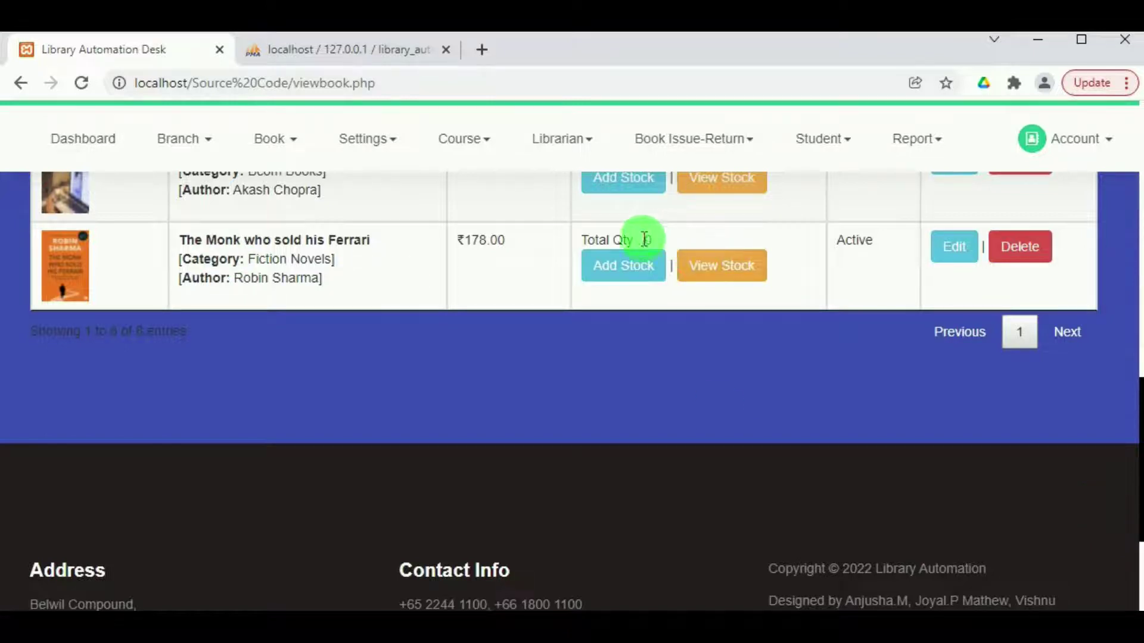
scroll(615, 199, up, 4)
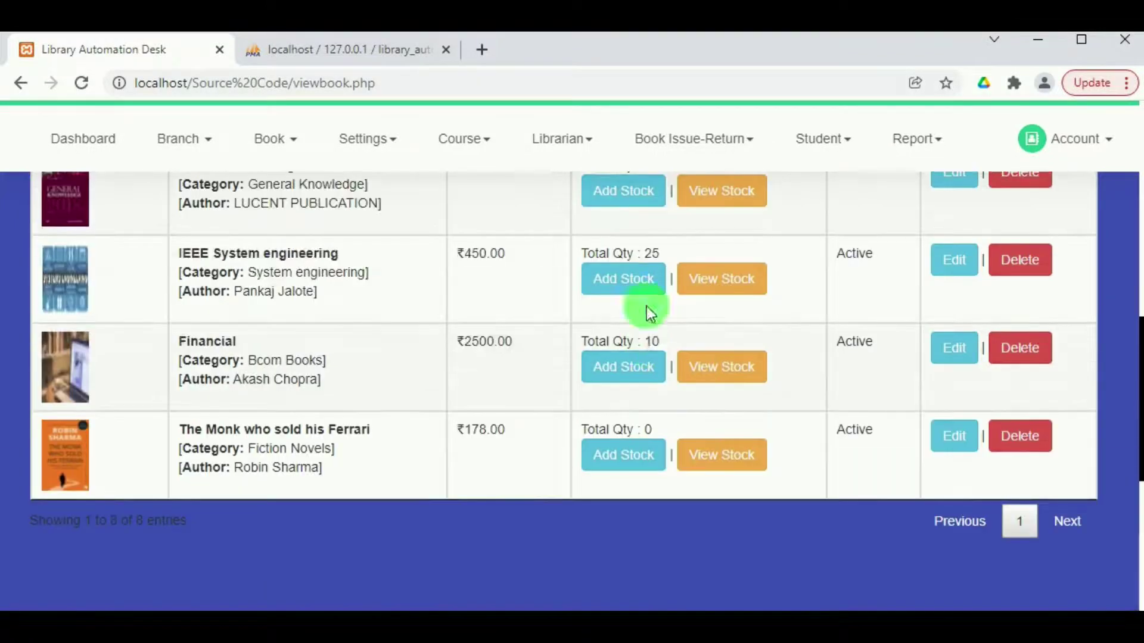
Start adding stock for the book with the General branch and purchase date 29-03-2022.
click(616, 462)
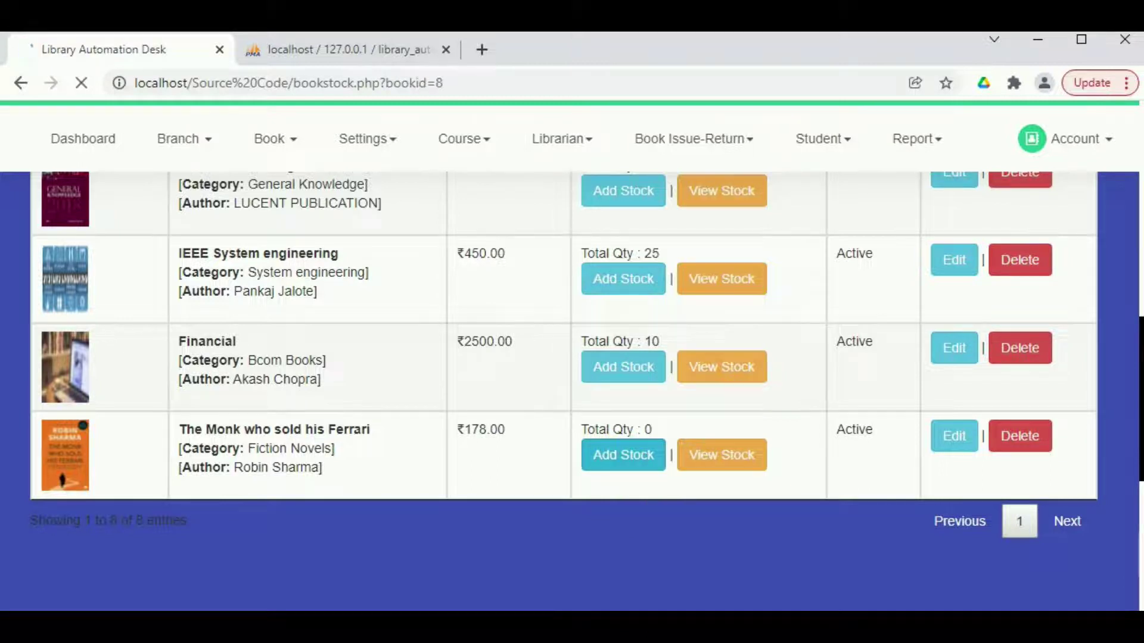
scroll(746, 411, down, 2)
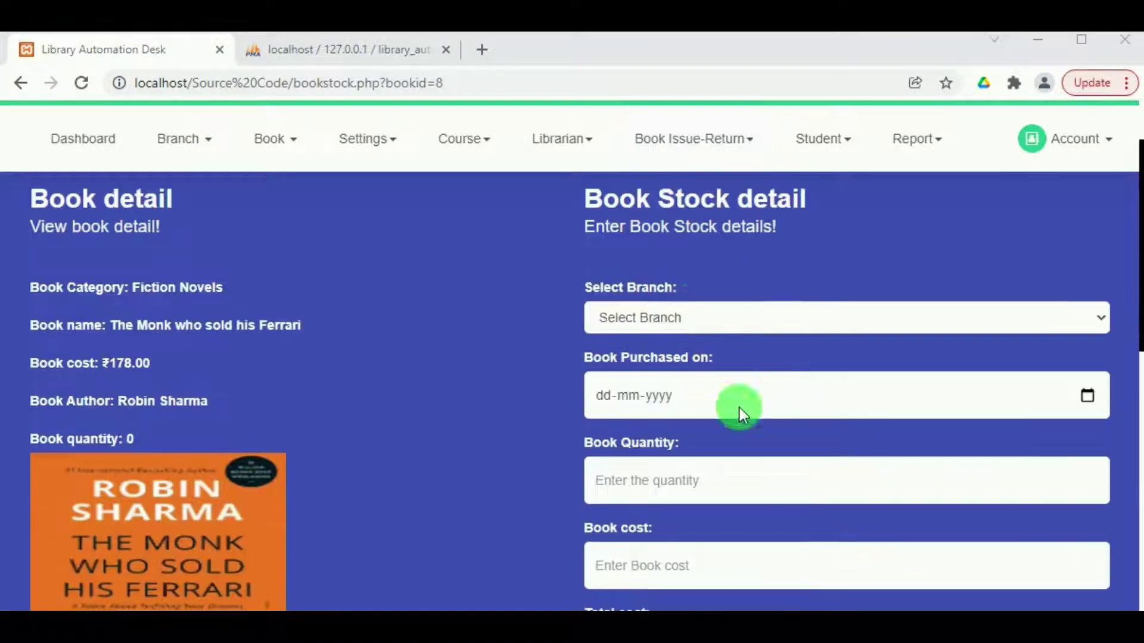
click(694, 306)
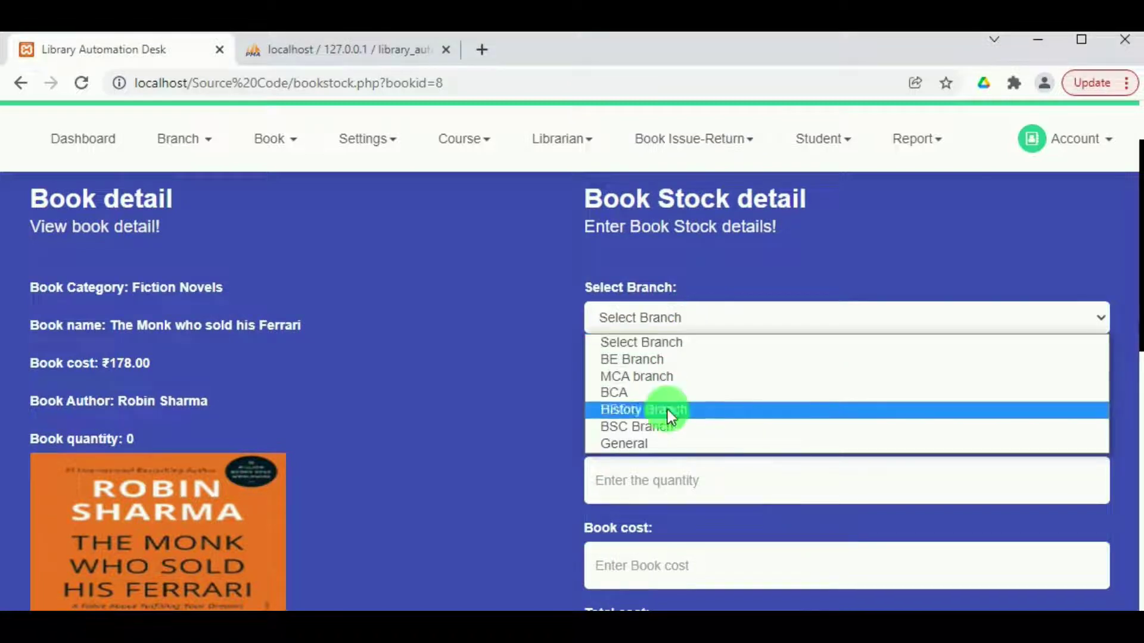
click(670, 446)
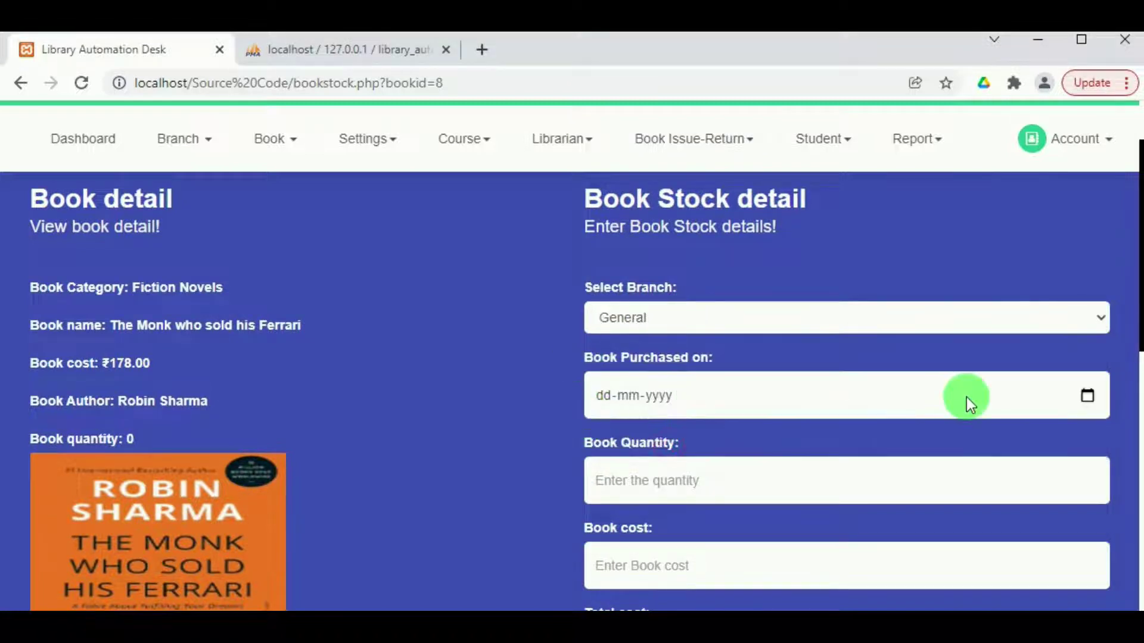
click(1091, 396)
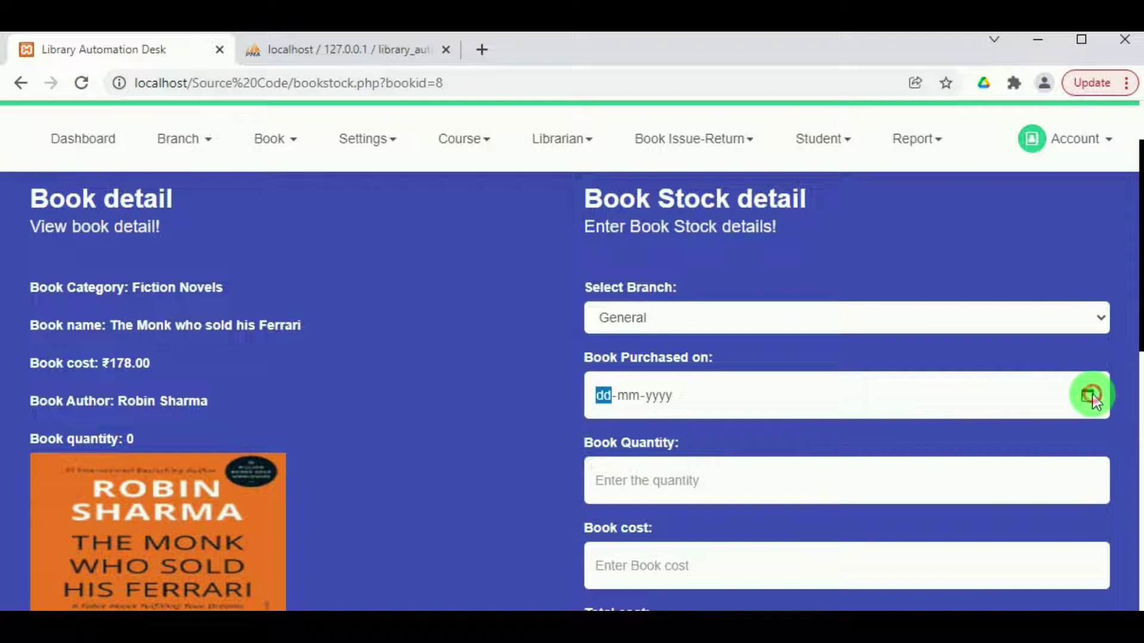
click(1085, 398)
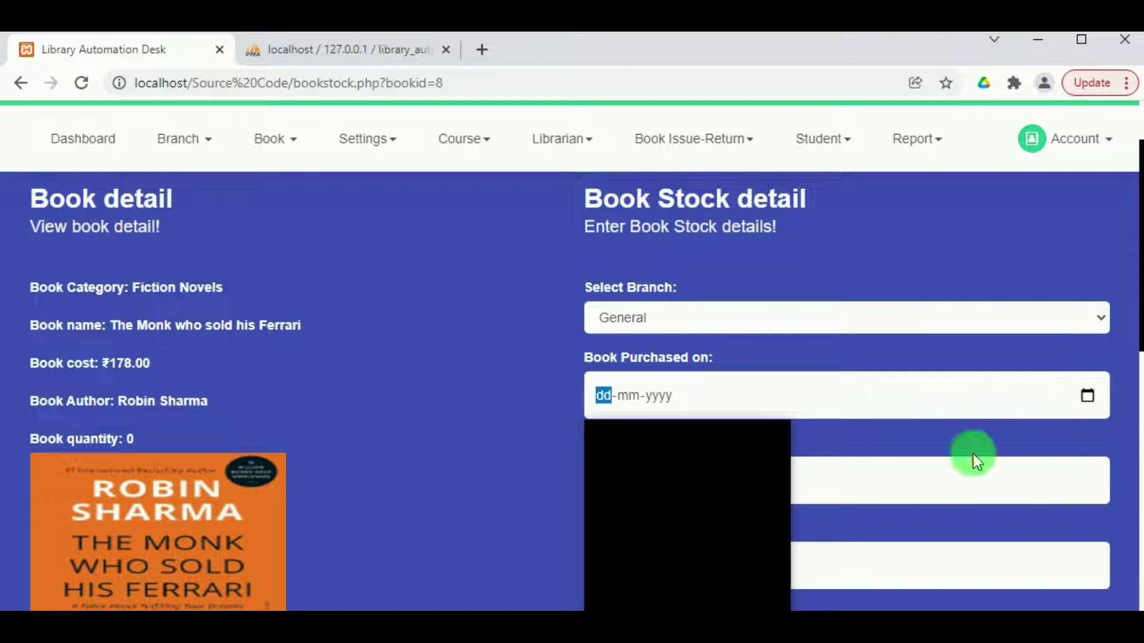
scroll(1067, 138, down, 2)
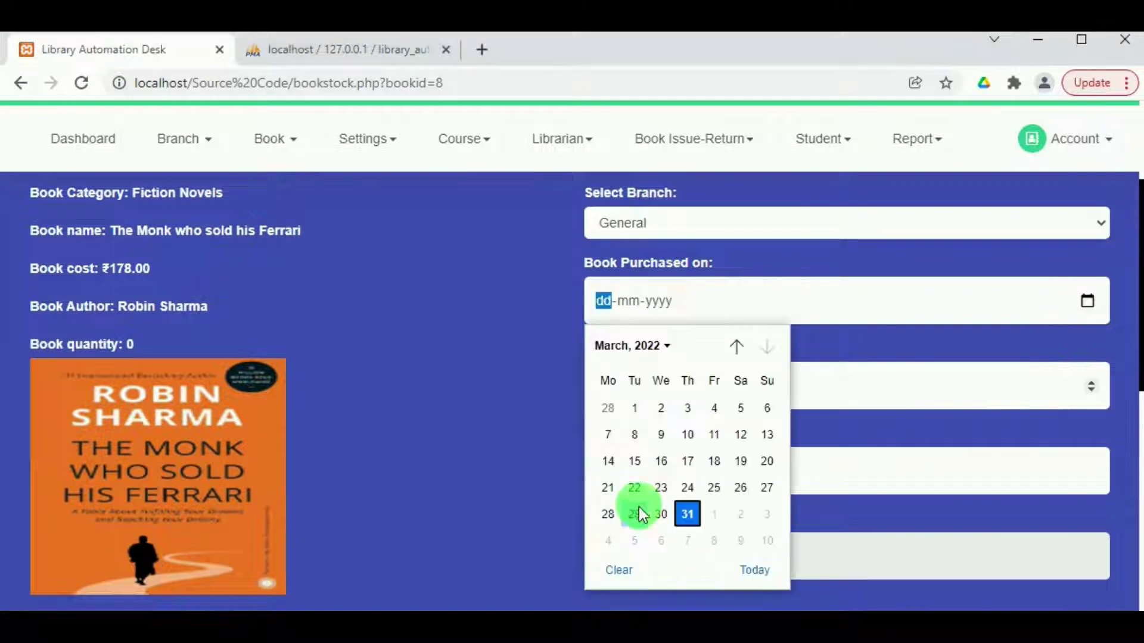
click(640, 513)
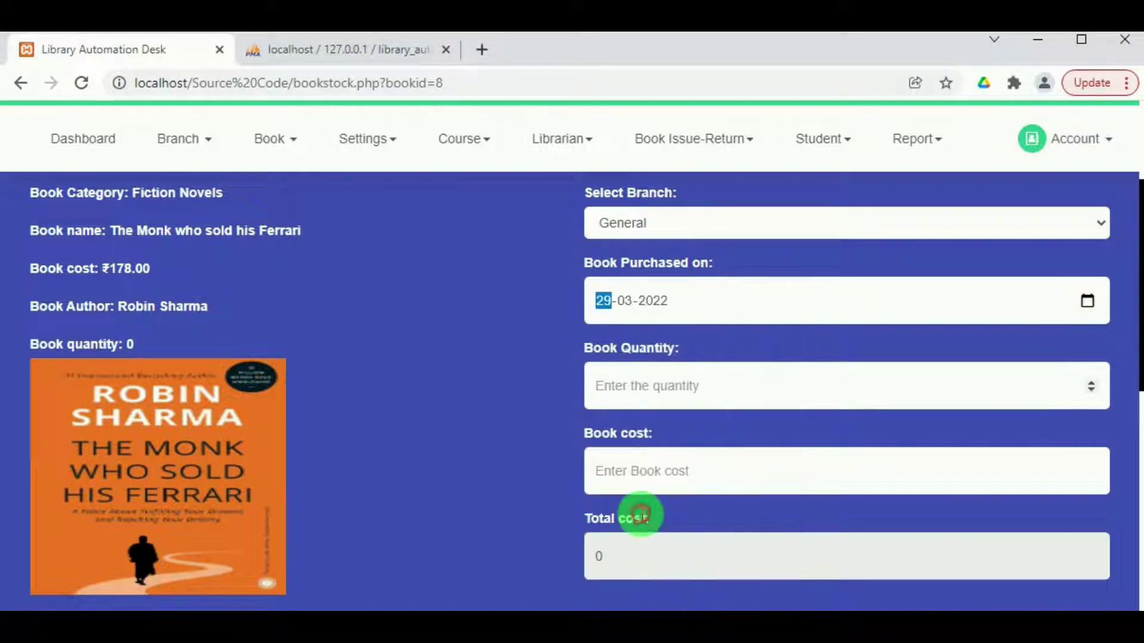
Enter 15 copies at 178 each and save the stock entry, totalling 2670.
click(633, 388)
text(1)
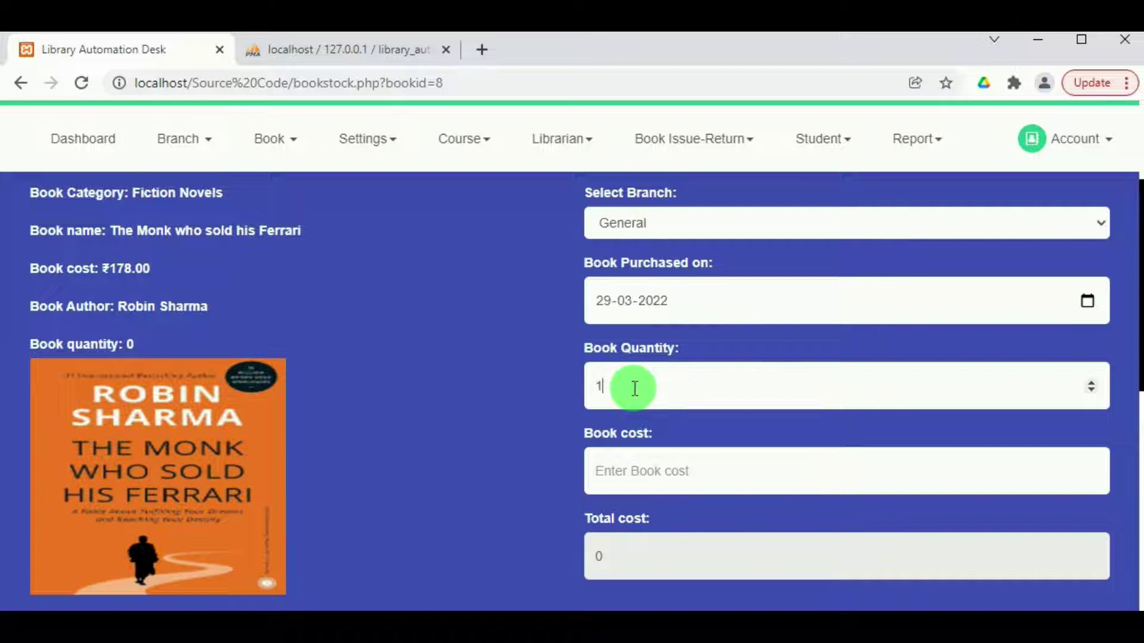
text(5)
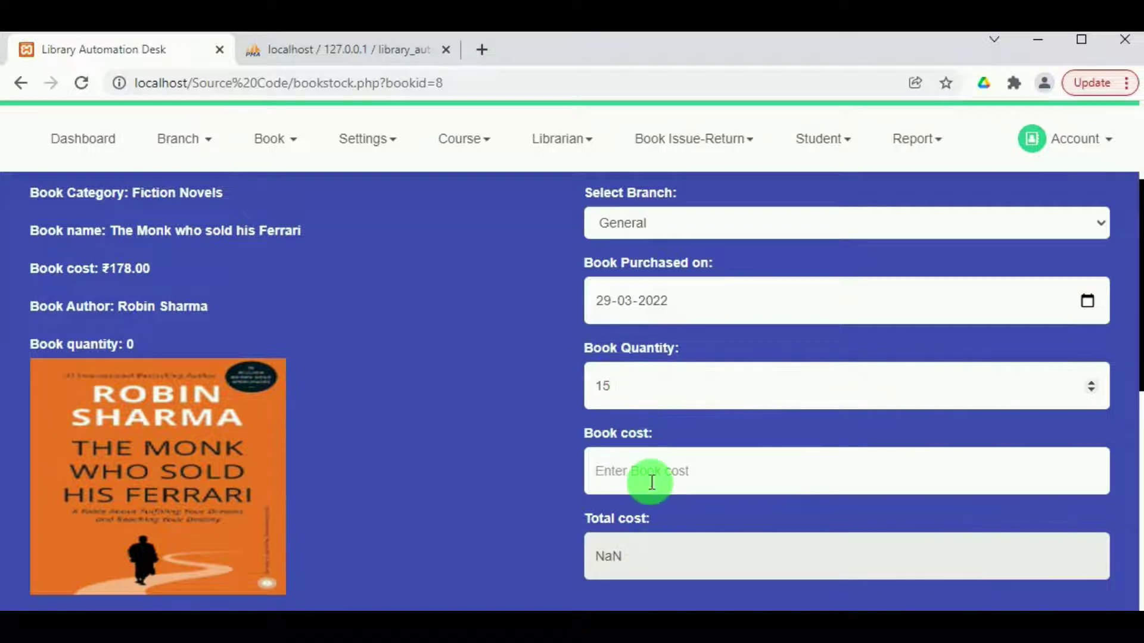
click(651, 479)
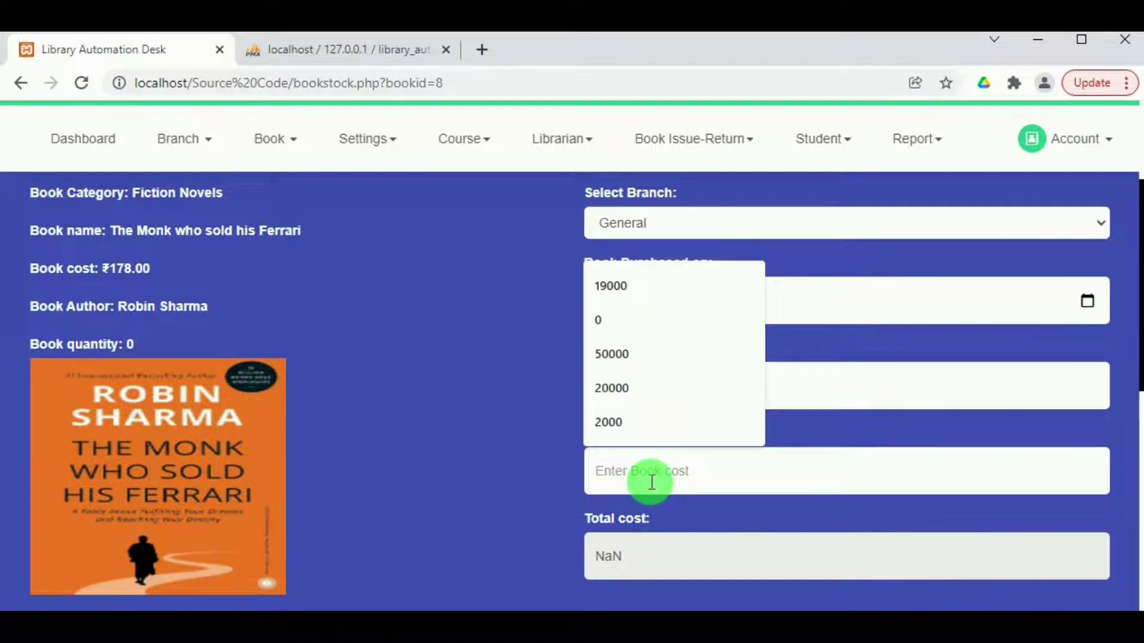
key(Escape)
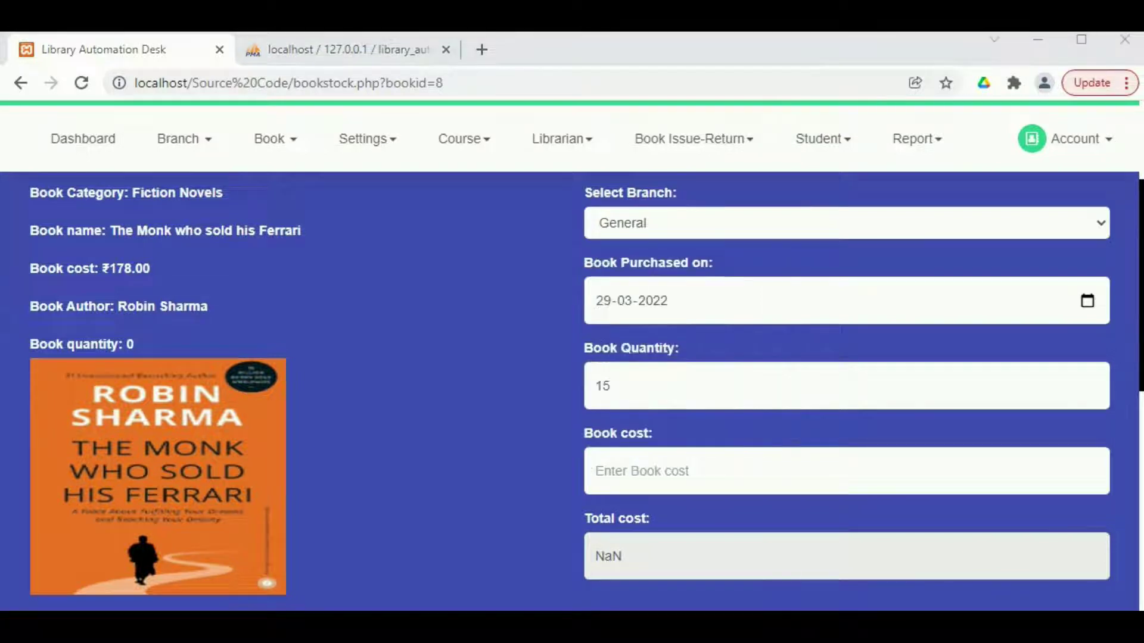
click(755, 474)
text(1)
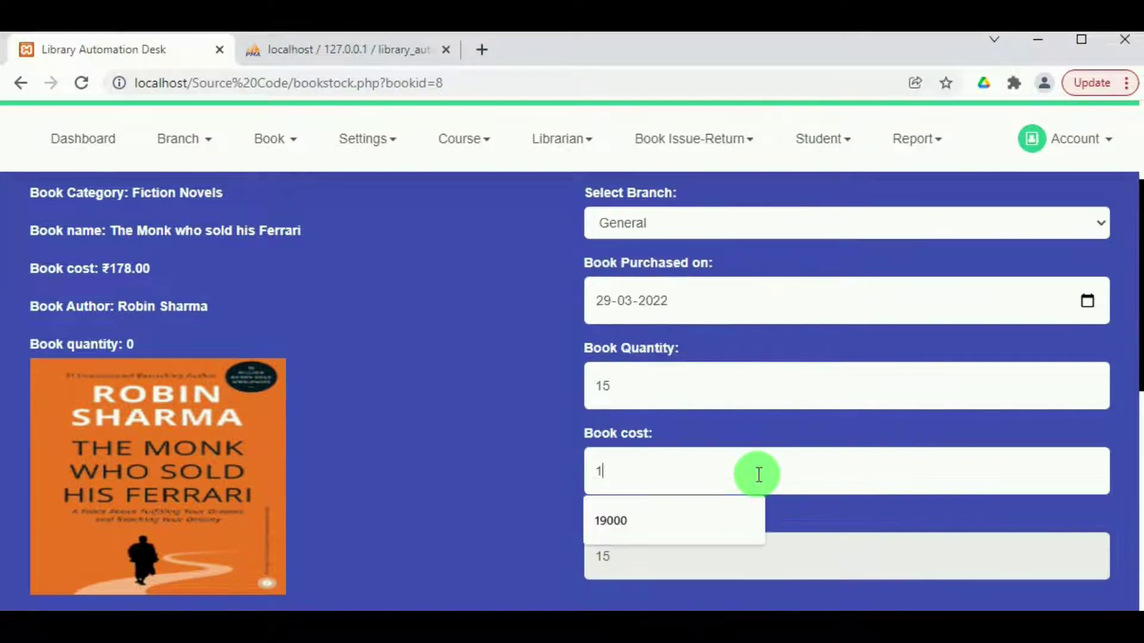
text(78)
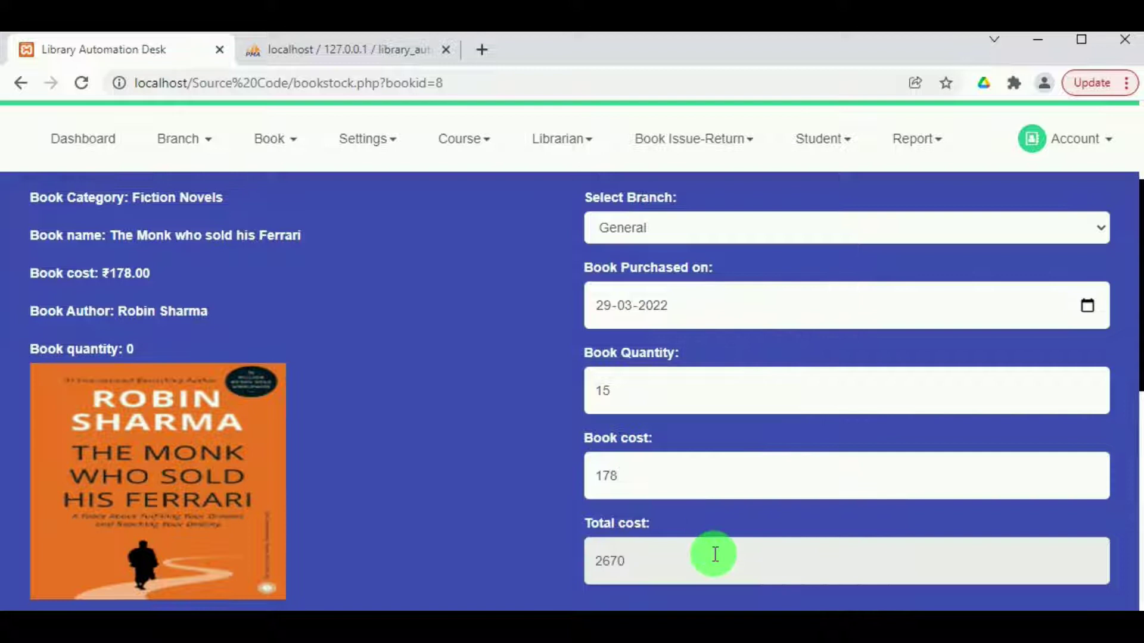
scroll(714, 552, down, 1)
scroll(714, 553, down, 3)
click(748, 457)
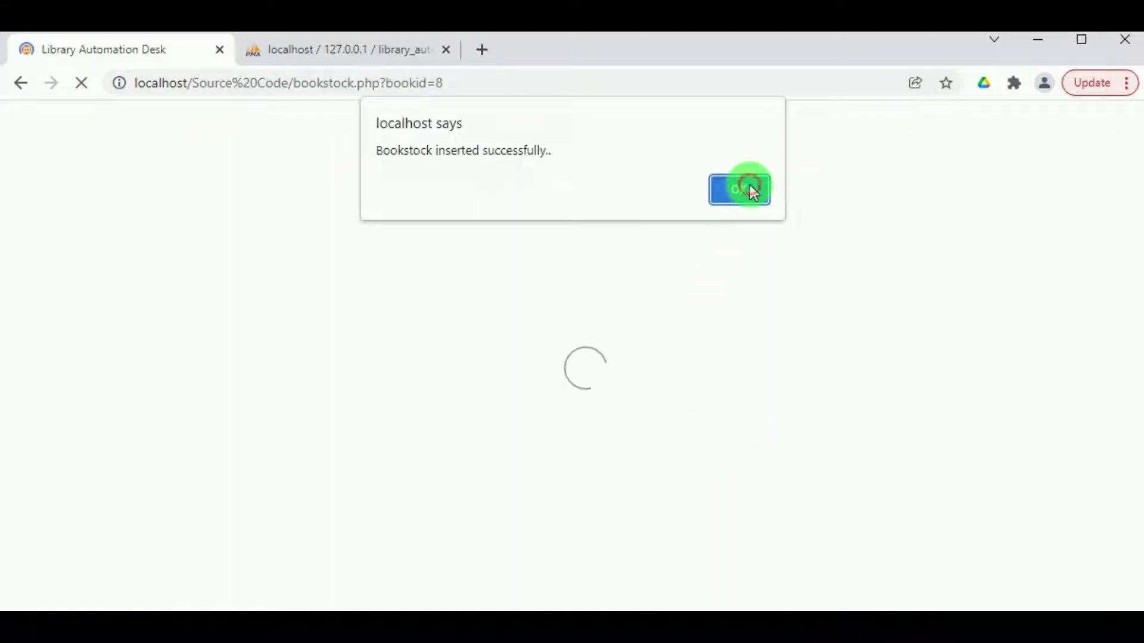
click(750, 190)
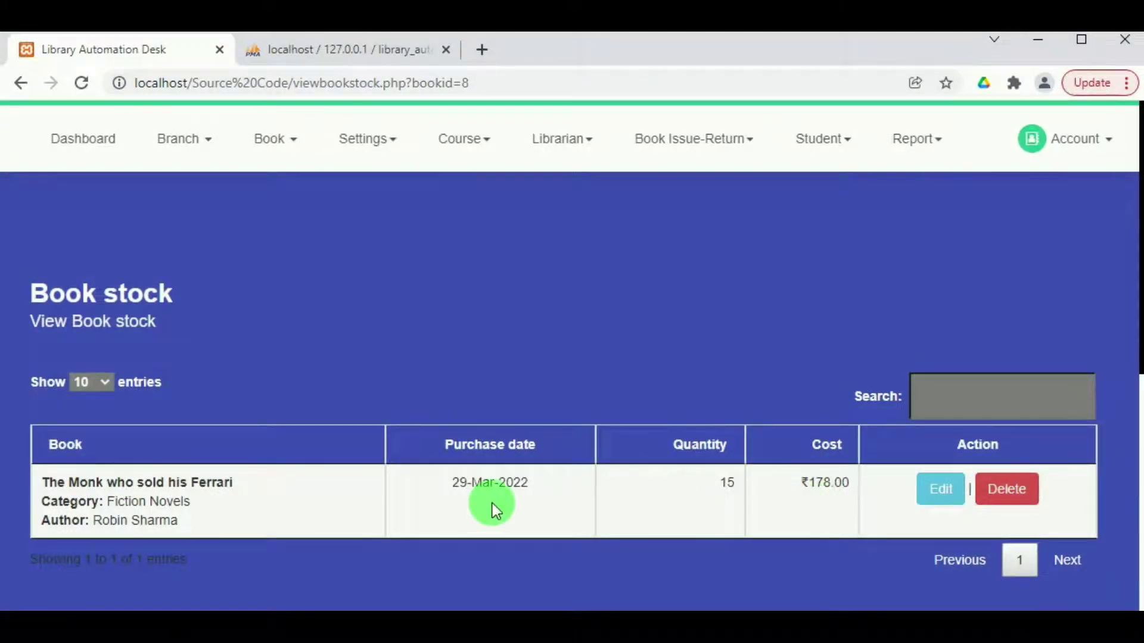
scroll(852, 506, down, 2)
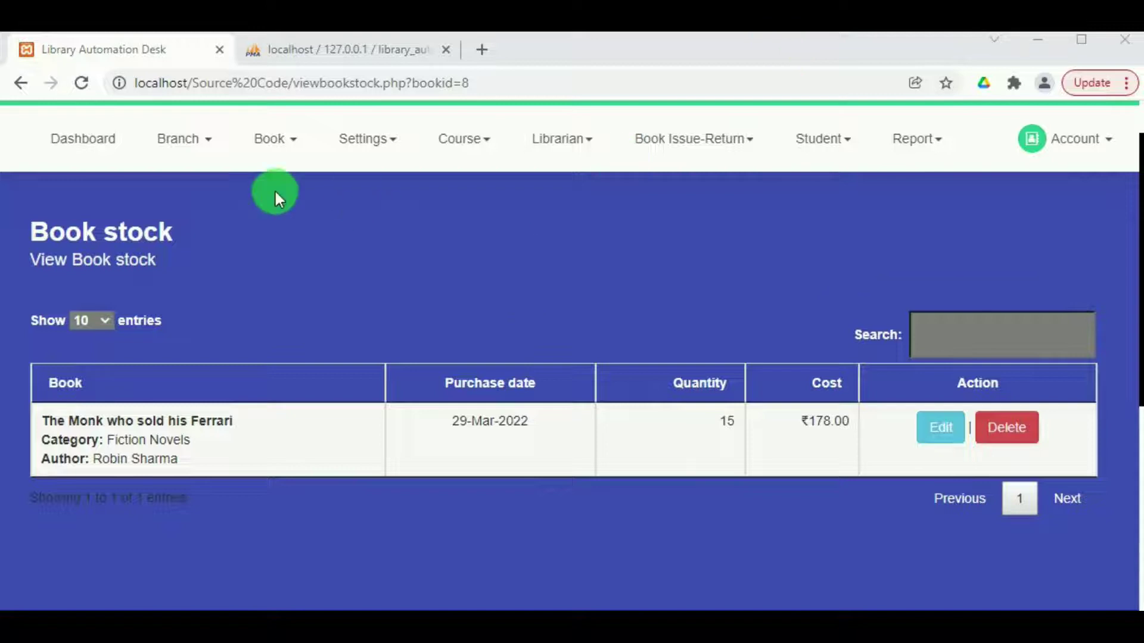
click(288, 143)
click(280, 291)
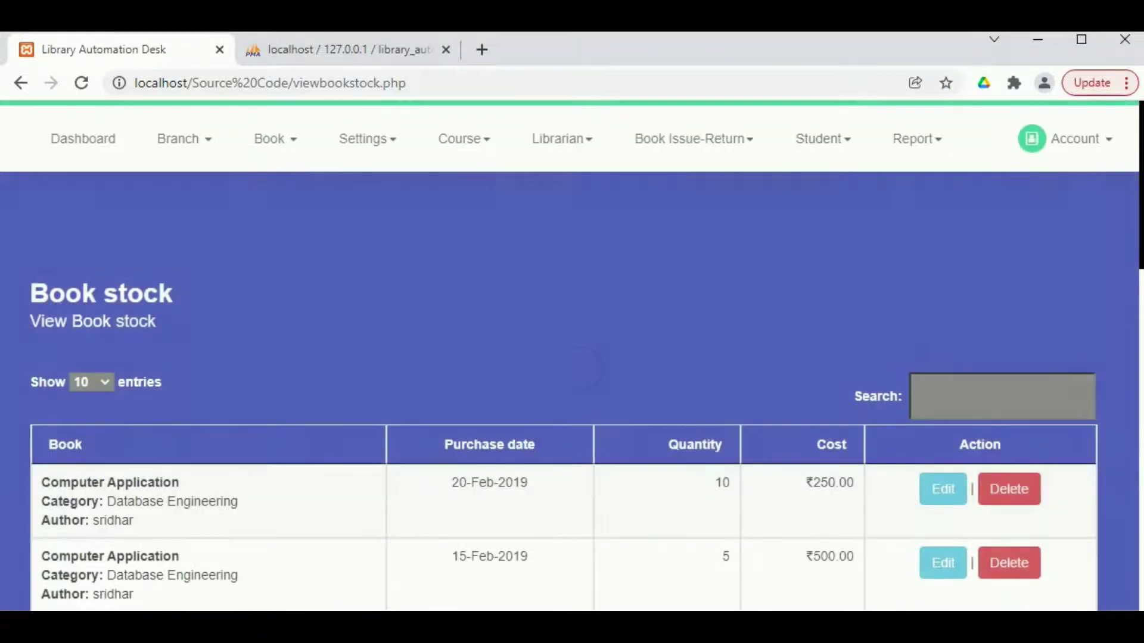
scroll(585, 459, down, 10)
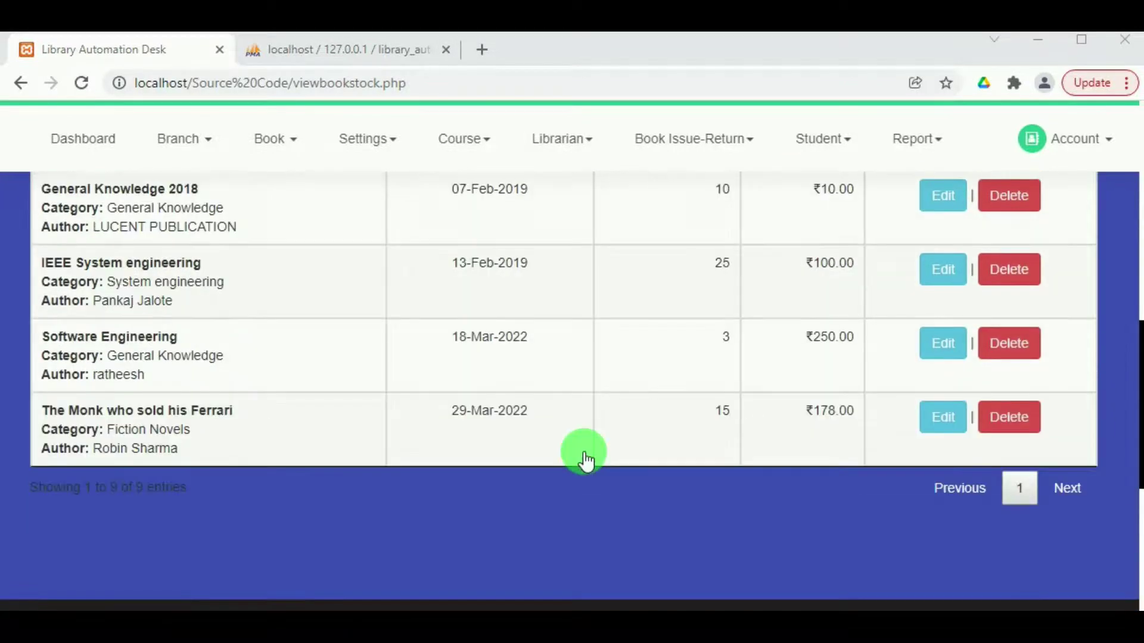
scroll(585, 460, up, 2)
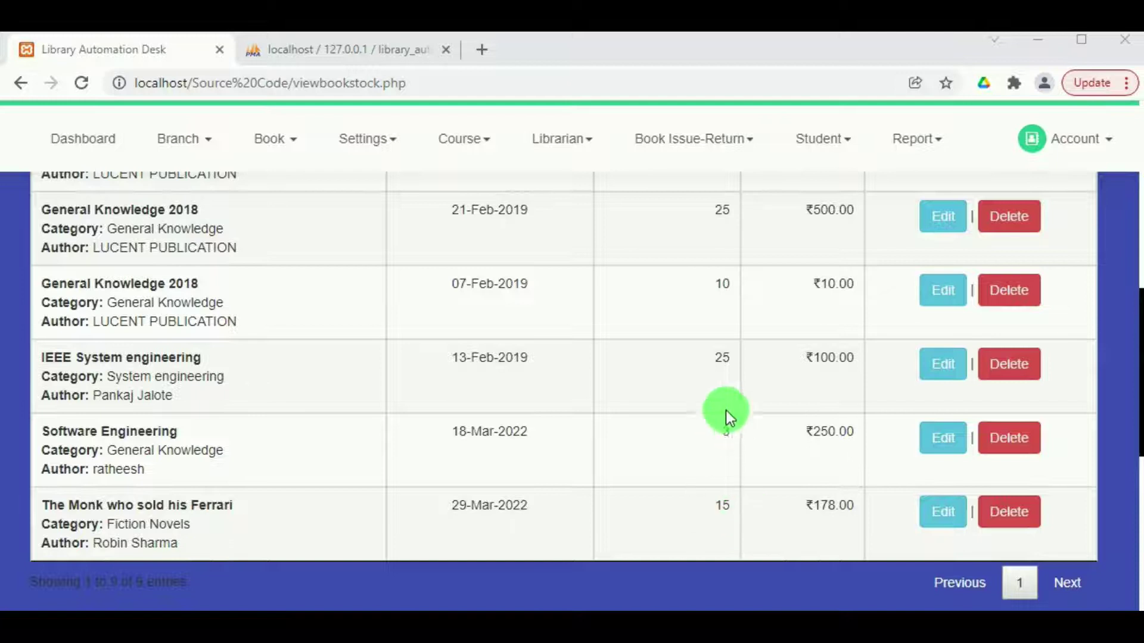
scroll(706, 249, up, 4)
scroll(706, 249, up, 3)
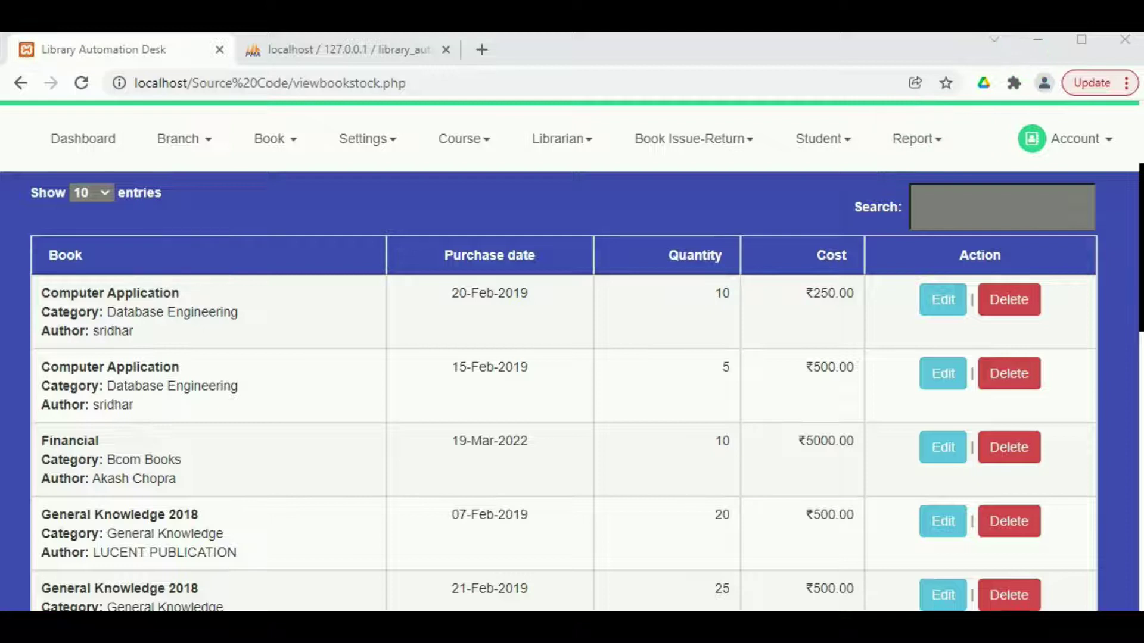
click(361, 144)
Change the fine setting's Days to keep from 14 to 15 and save, leaving penalty 2.00 and 3 books unchanged.
click(369, 206)
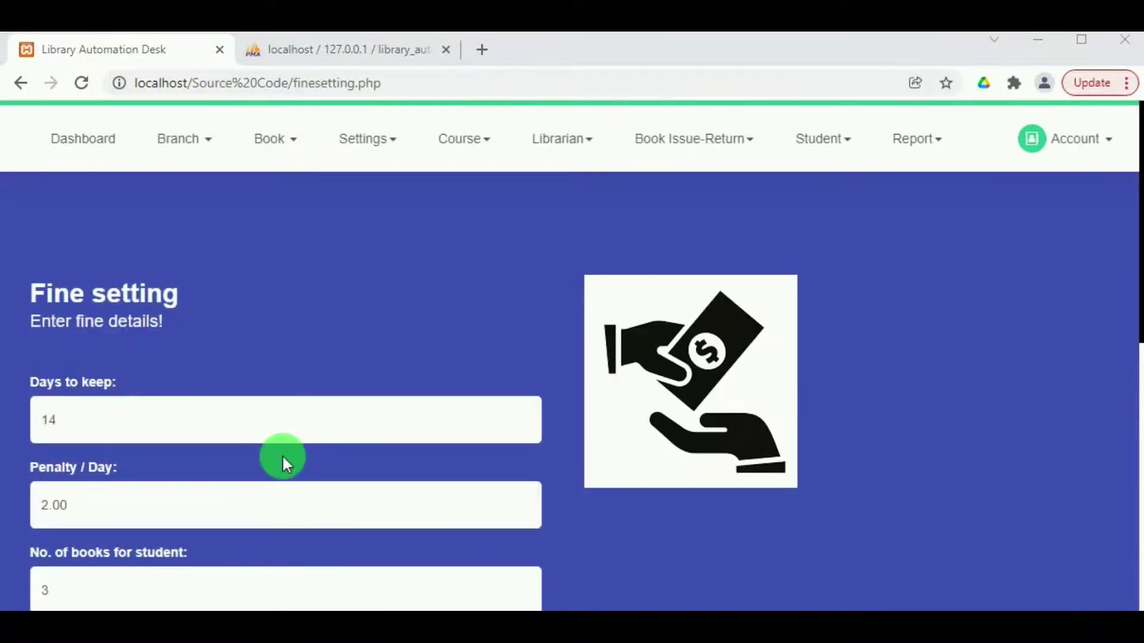
scroll(284, 454, down, 2)
click(77, 335)
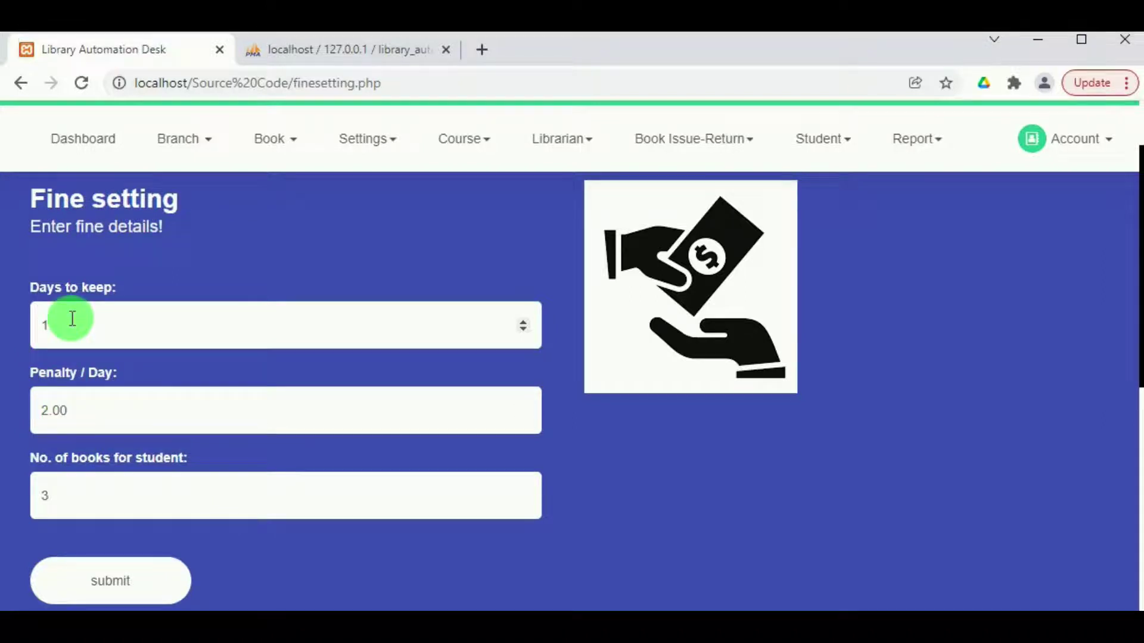
text(5)
click(100, 594)
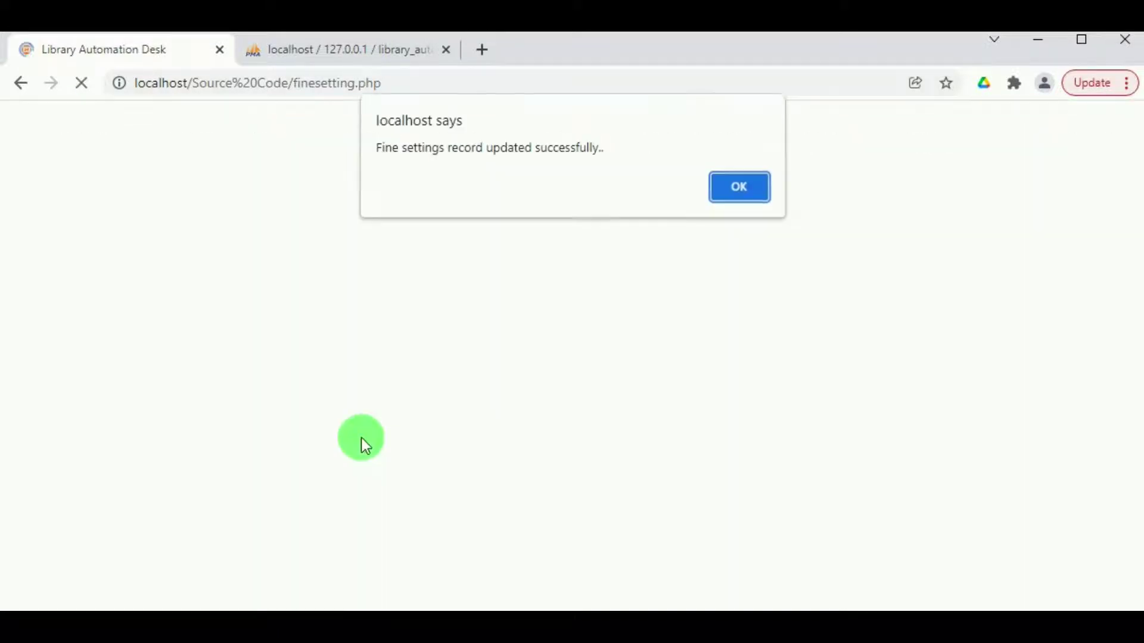
click(752, 197)
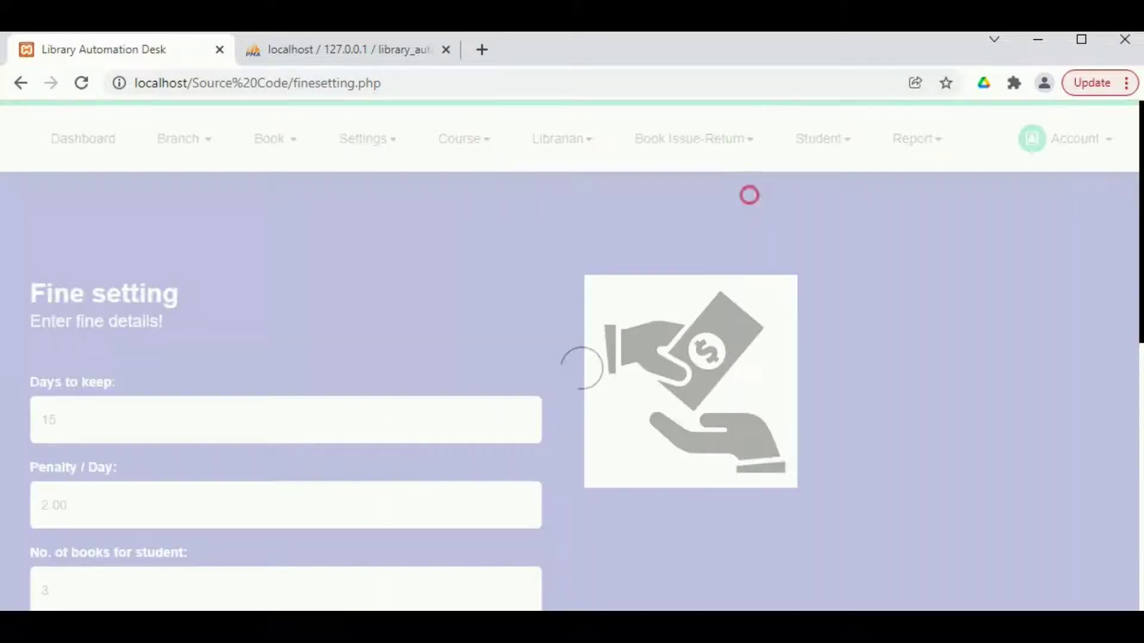
scroll(47, 386, down, 1)
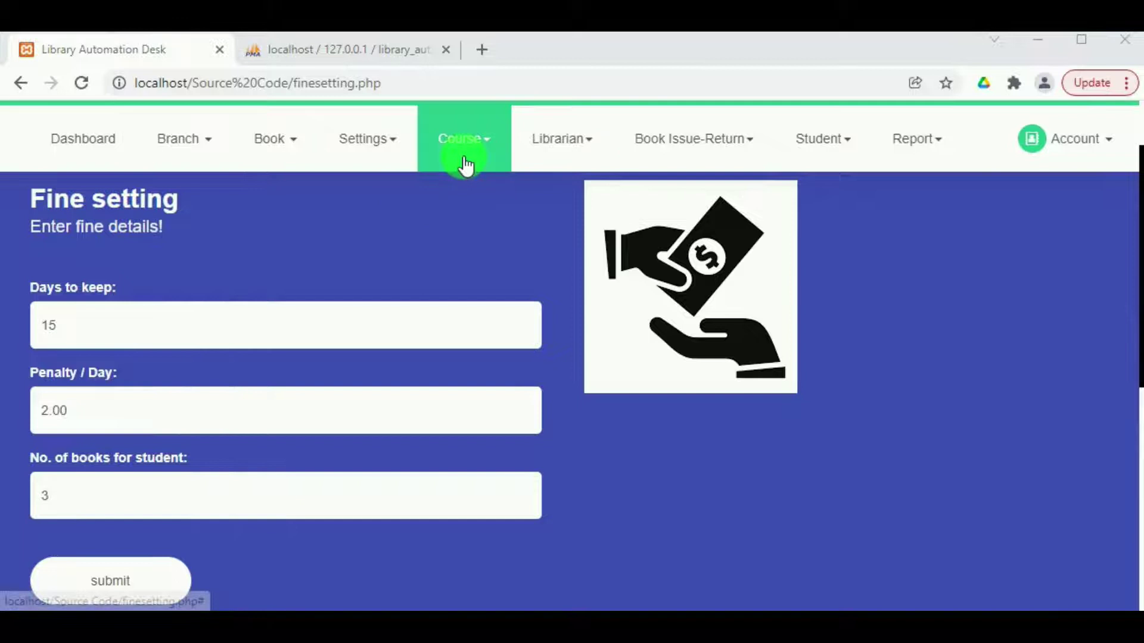
Start a new course under BSC Branch and enter the course name BSC micro biology.
click(462, 156)
click(457, 204)
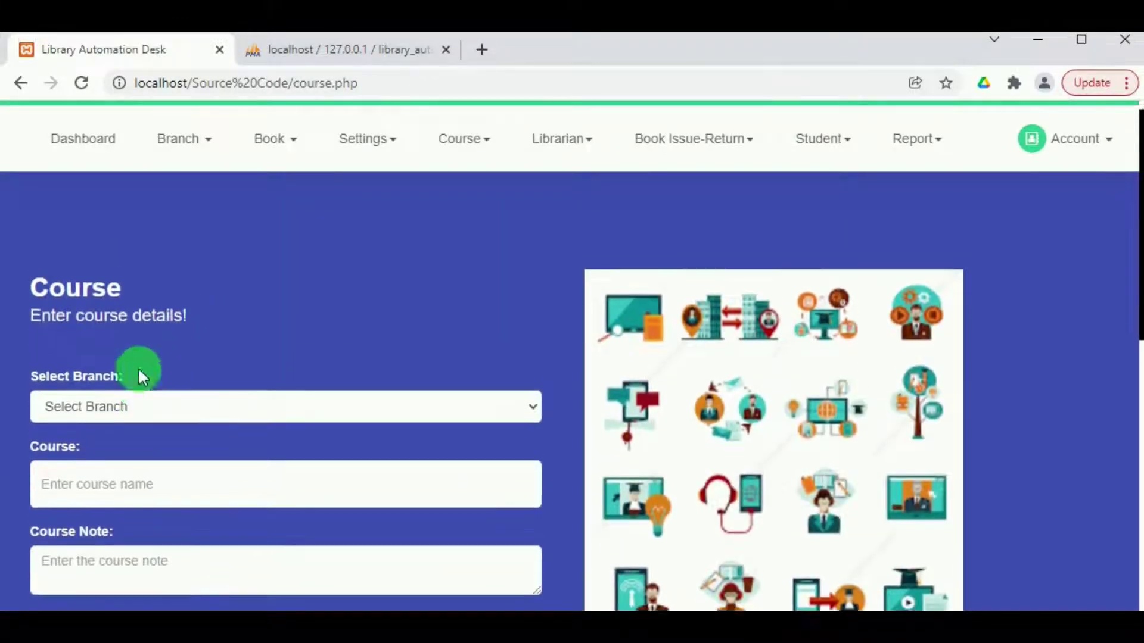
scroll(108, 386, down, 7)
scroll(114, 387, up, 2)
scroll(118, 387, up, 5)
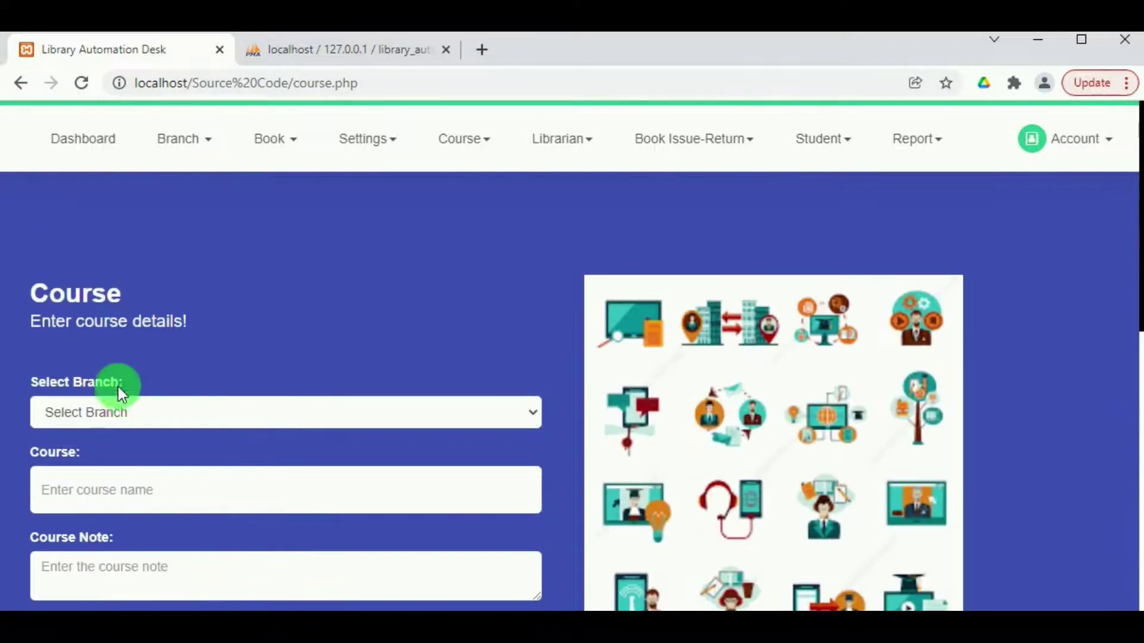
click(115, 409)
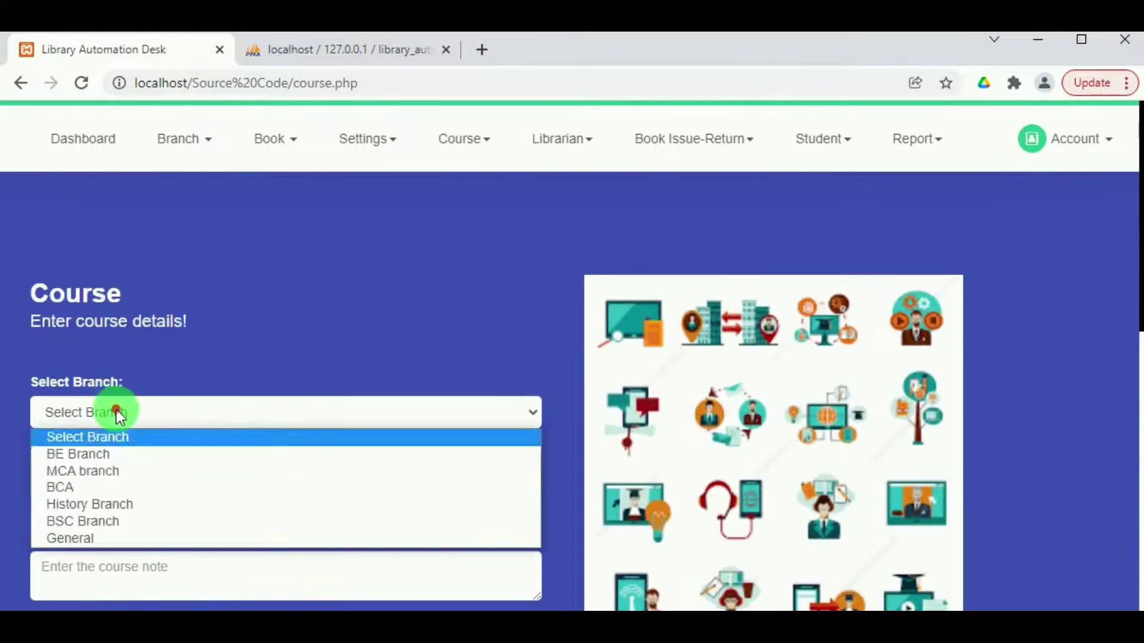
click(94, 524)
click(99, 488)
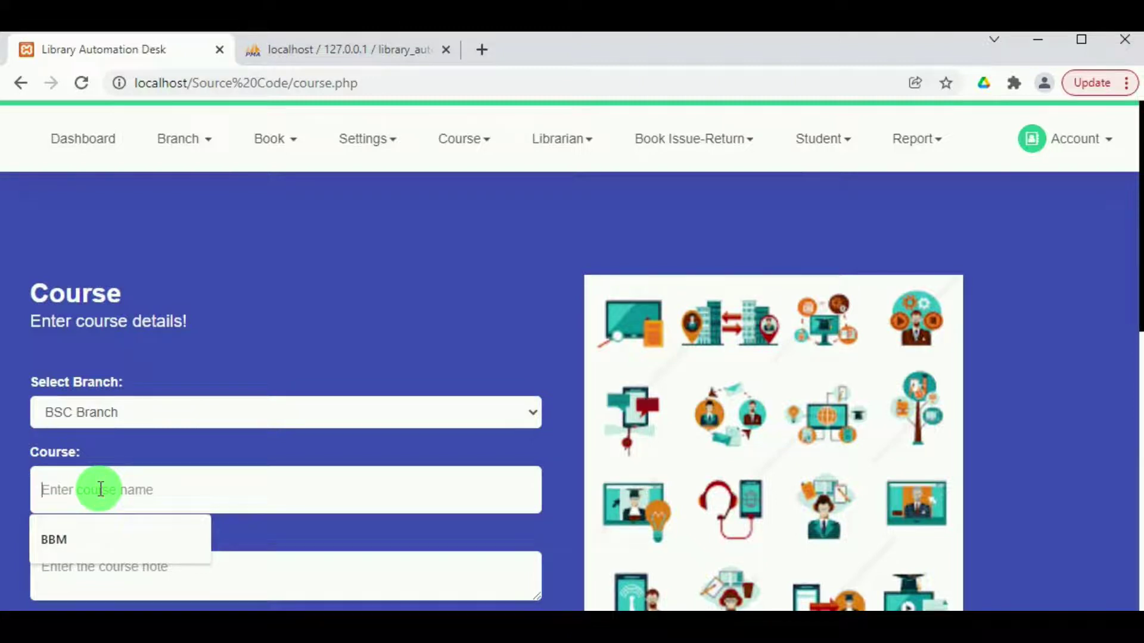
text(BSC micro biology)
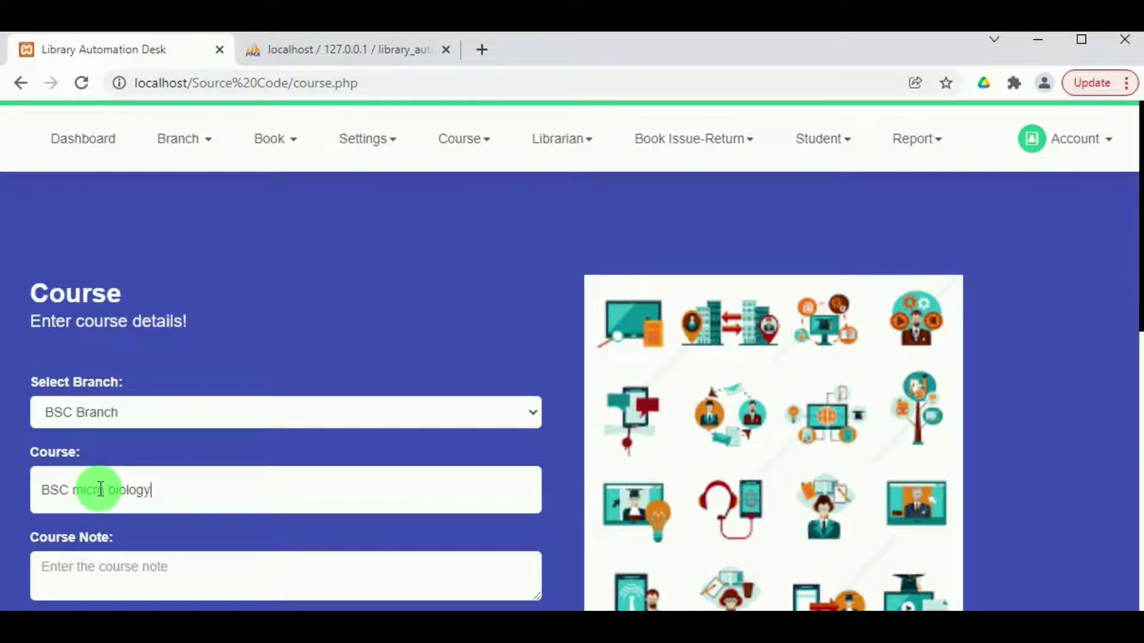
Copy the course name into the course note, set status Active and save the course.
scroll(112, 480, down, 8)
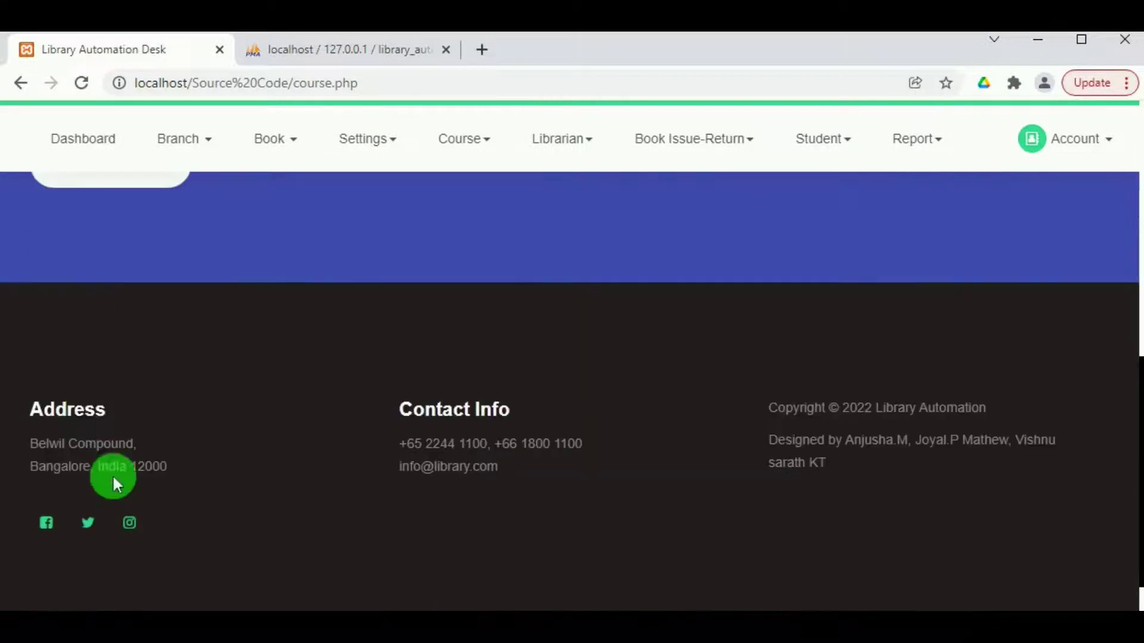
scroll(98, 396, up, 5)
scroll(89, 393, up, 1)
drag(156, 343, 62, 338)
key(ctrl+c)
click(101, 420)
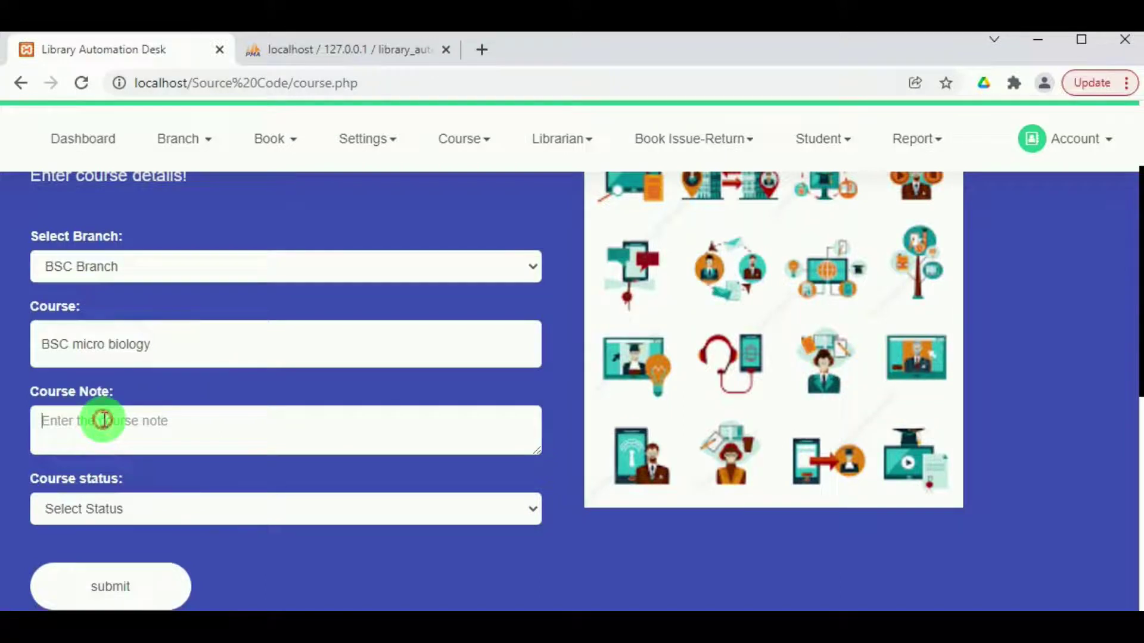
key(ctrl+v)
click(80, 512)
click(84, 545)
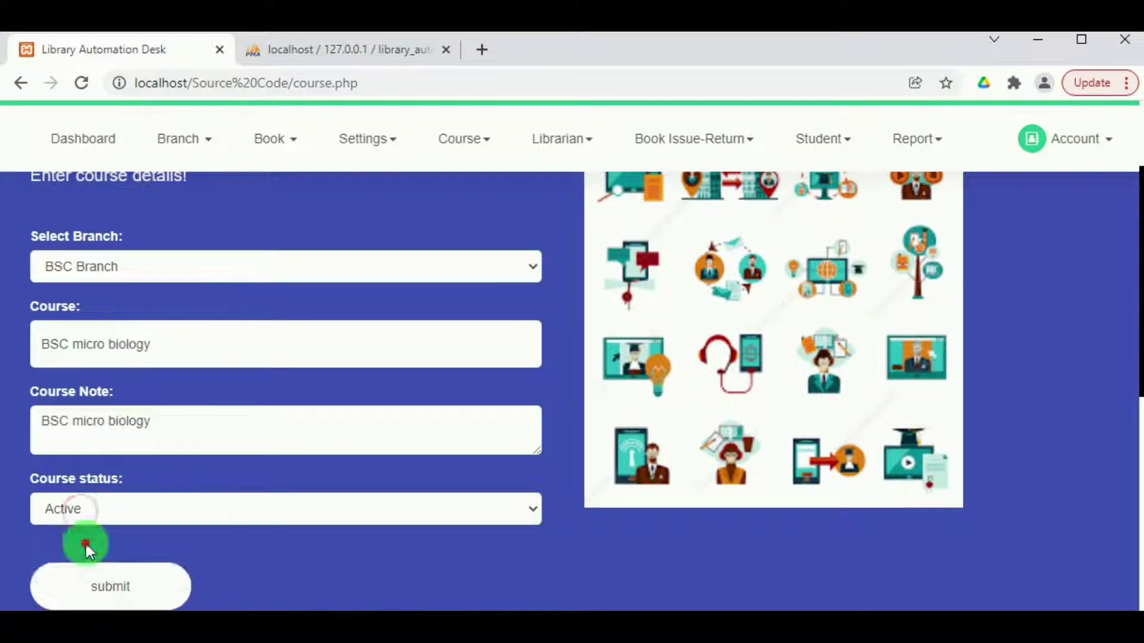
click(105, 588)
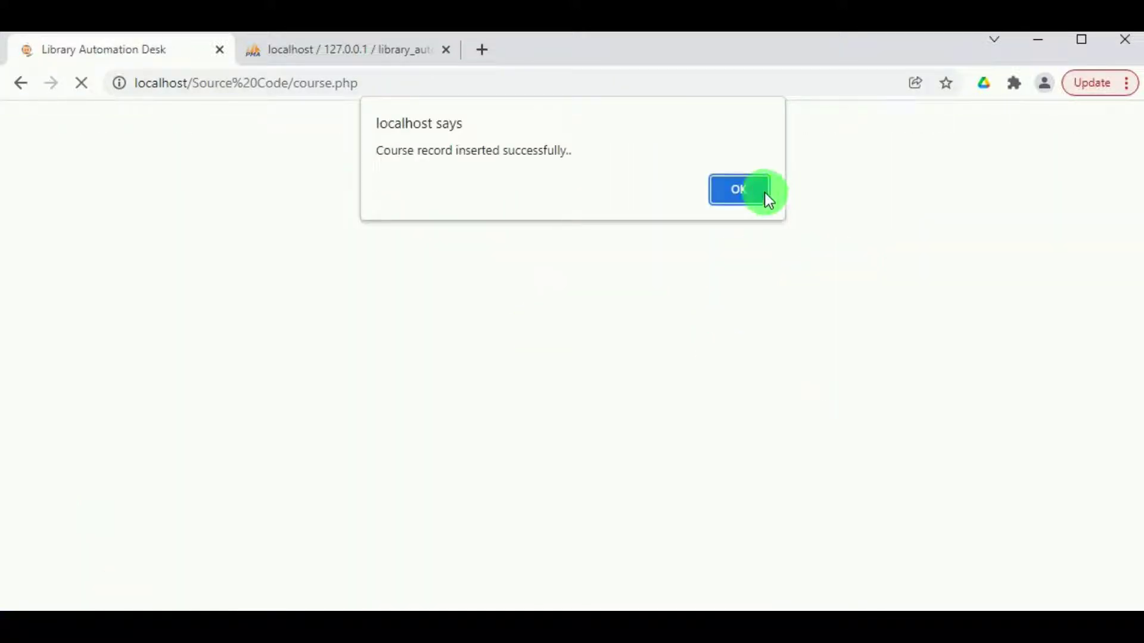
click(739, 190)
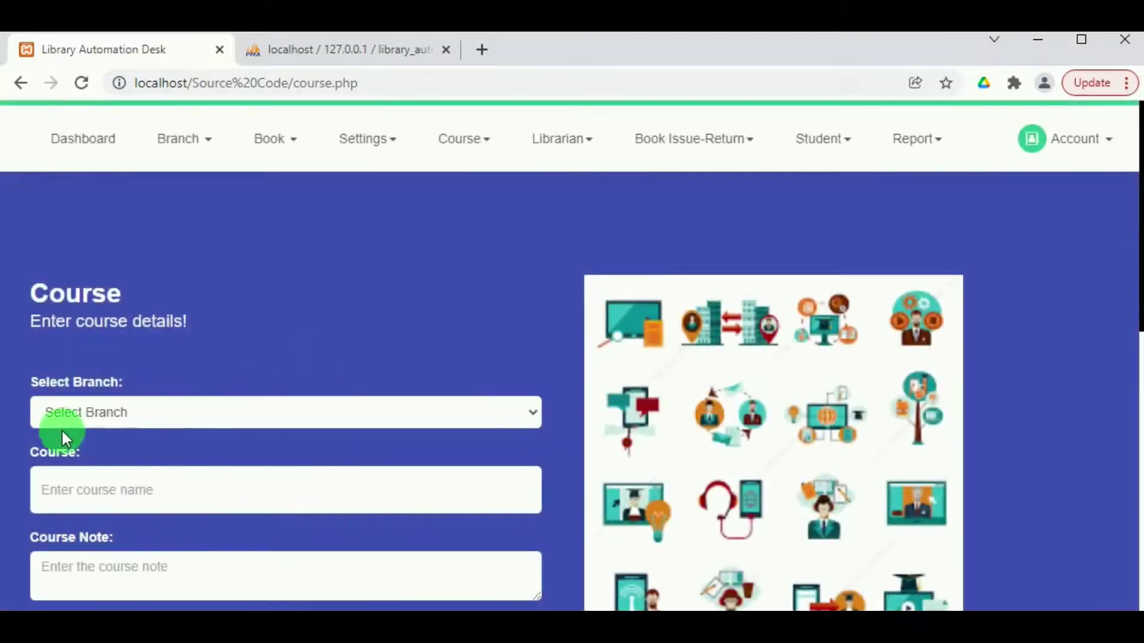
Open Course > View course to list all five Active courses, including BSC micro biology.
click(452, 149)
click(473, 238)
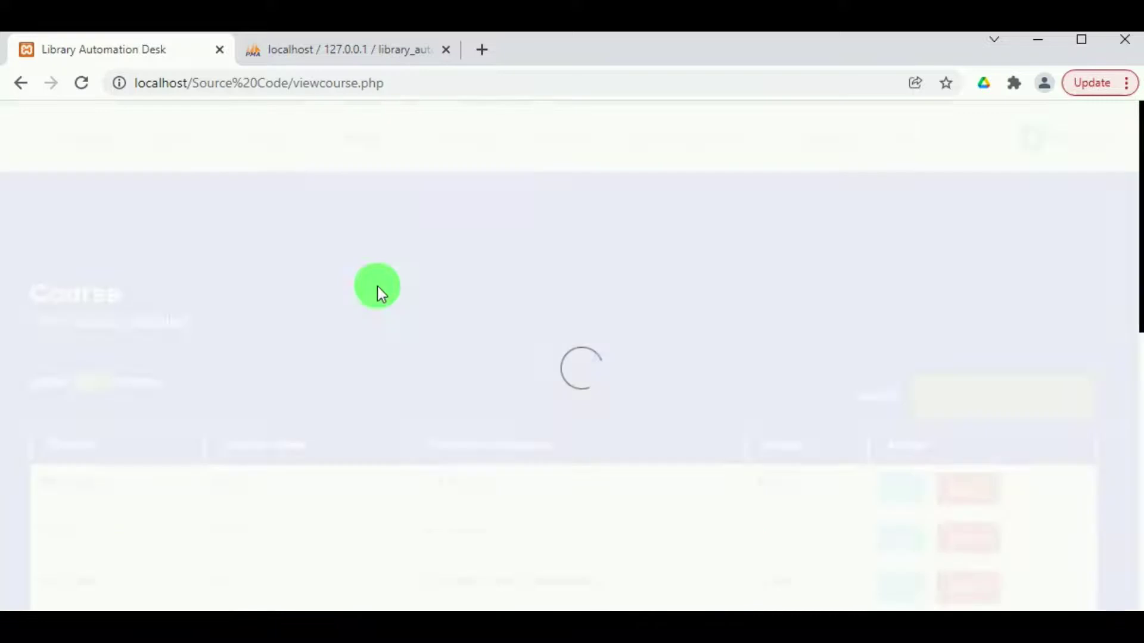
scroll(274, 439, down, 3)
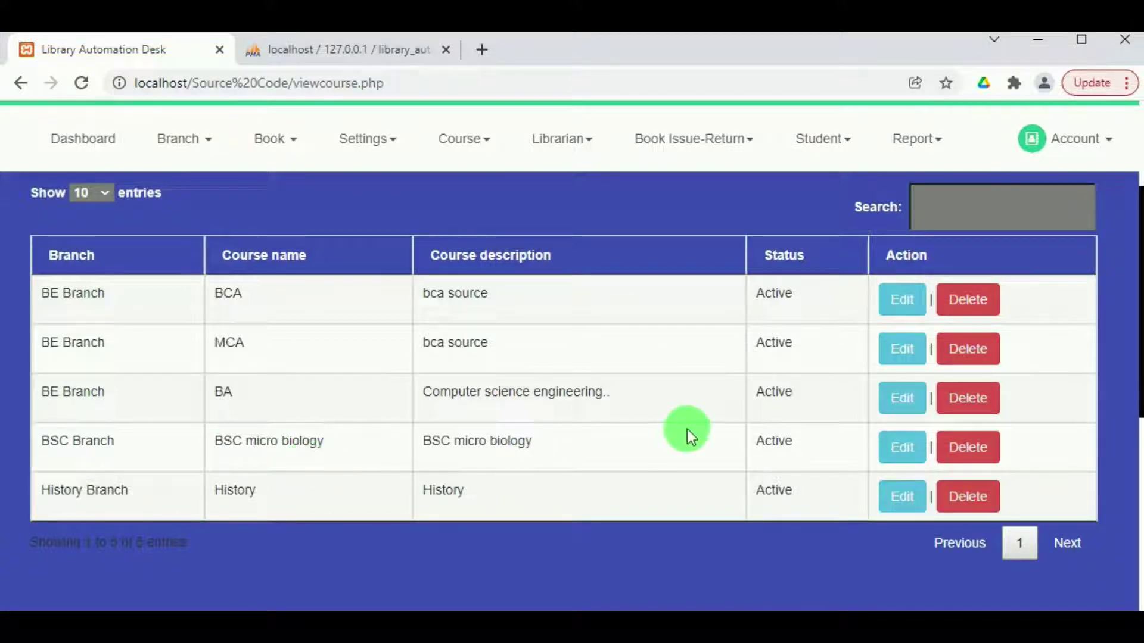
scroll(601, 460, up, 3)
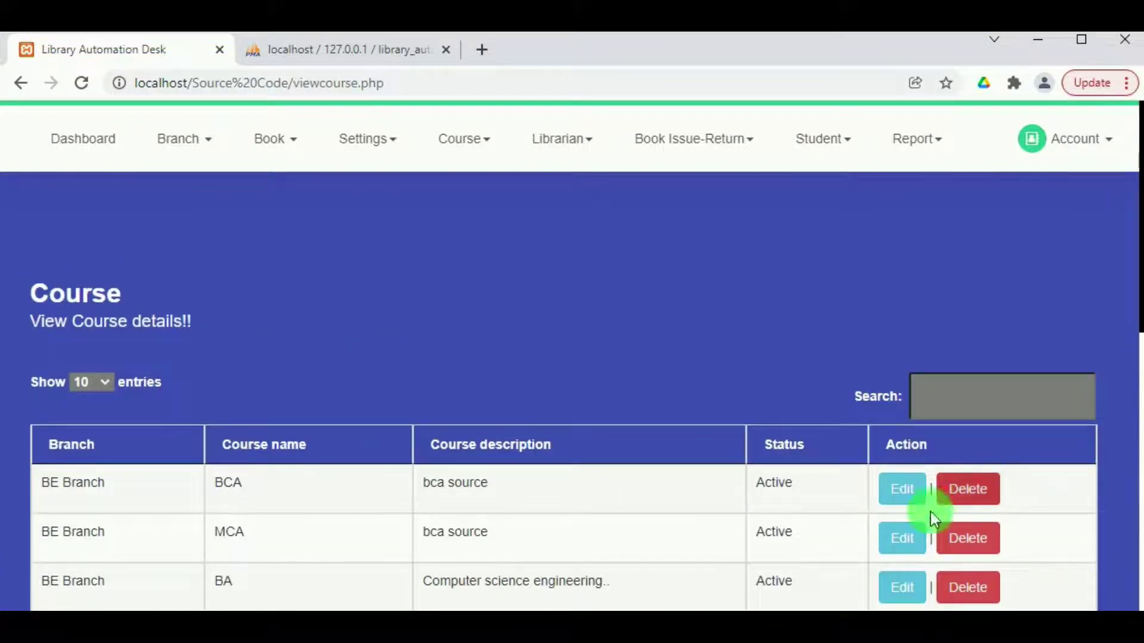
click(563, 149)
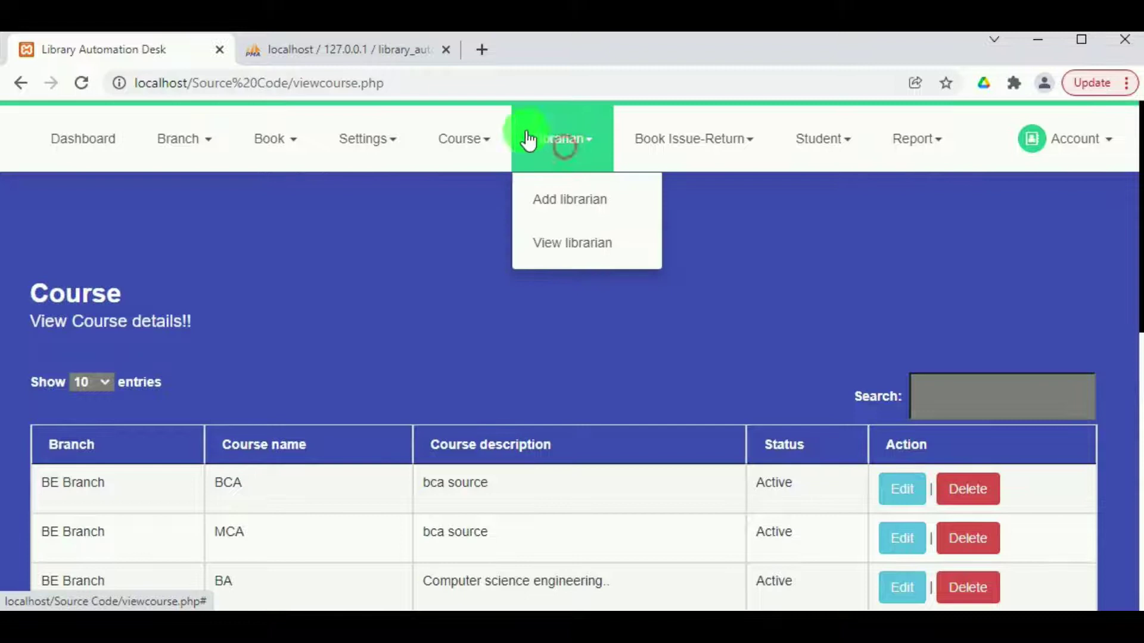
Open the Add librarian form, fill in the librarian's name and set the type to Librarian.
click(563, 217)
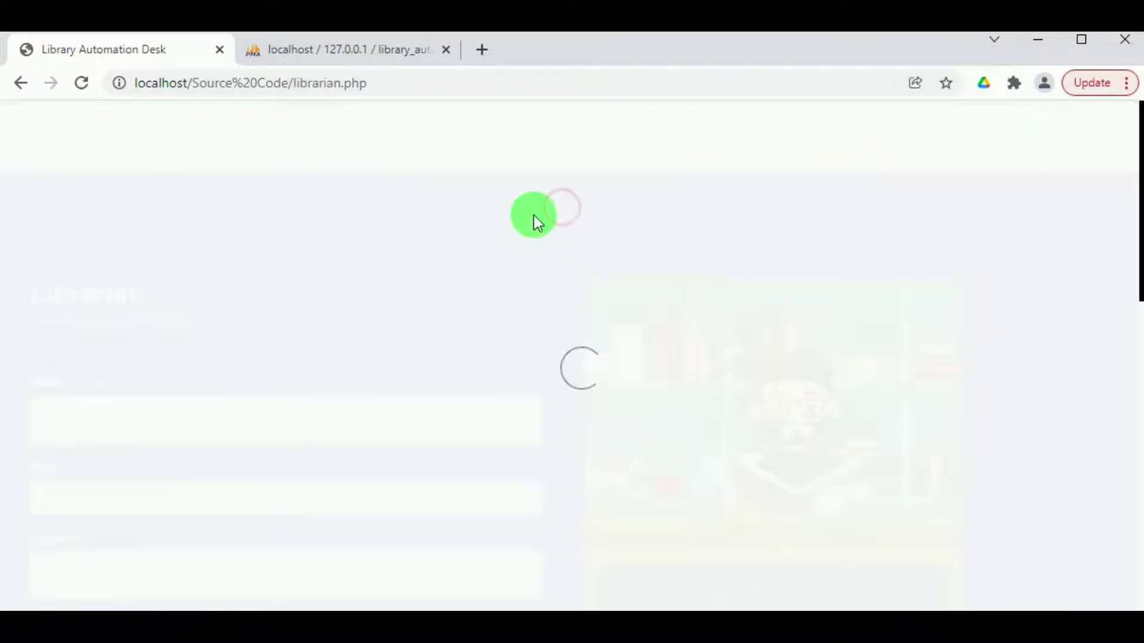
scroll(536, 280, down, 2)
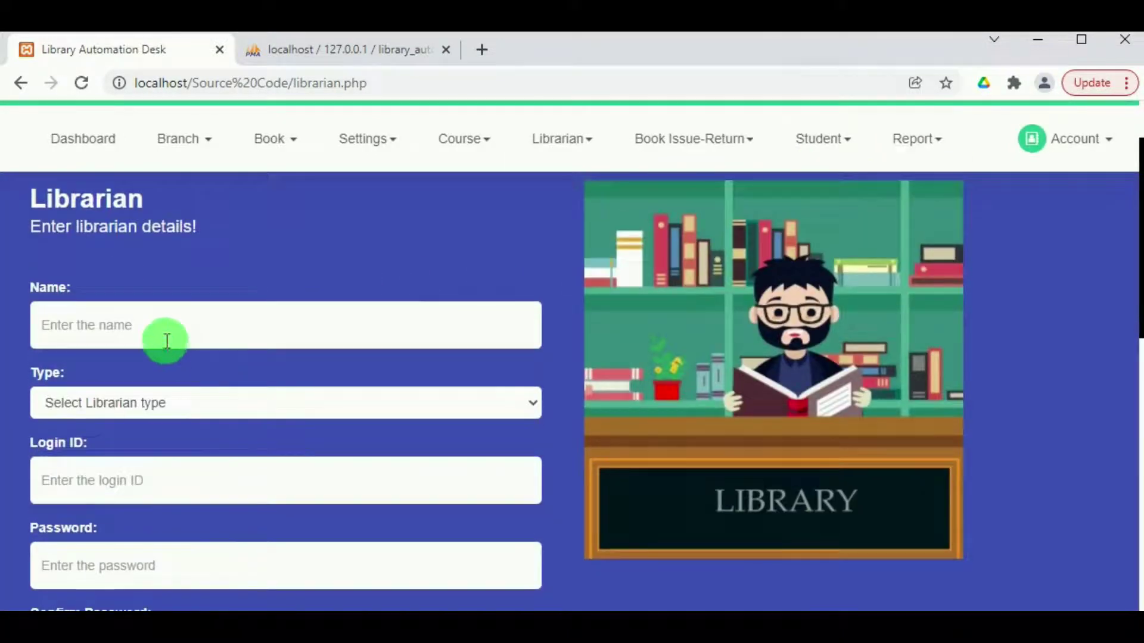
click(165, 331)
click(141, 376)
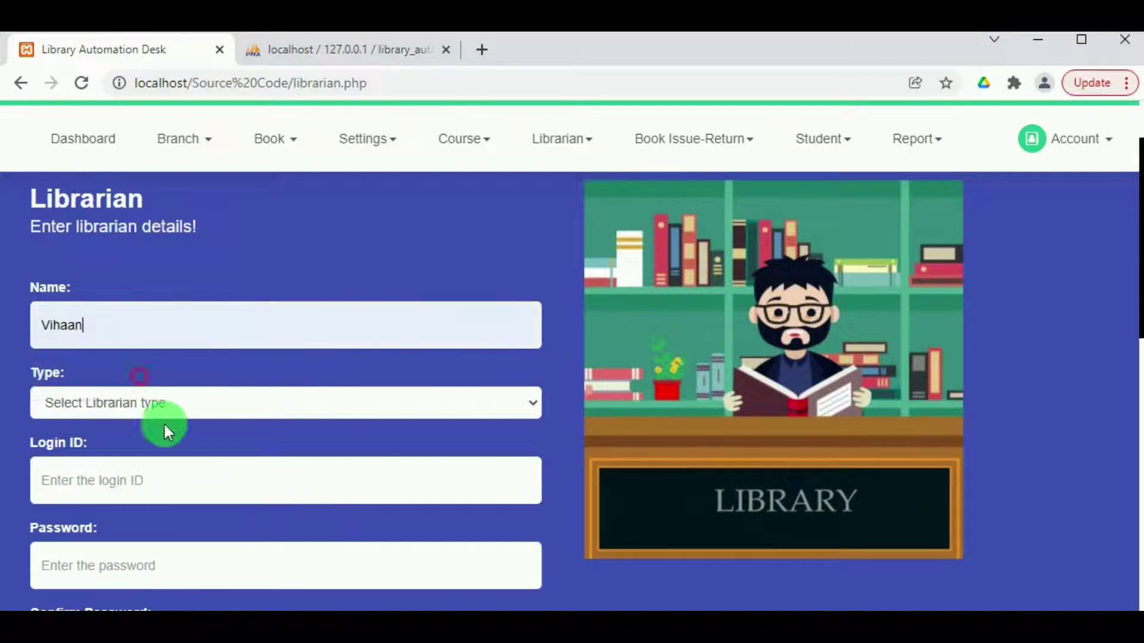
click(169, 409)
click(170, 445)
scroll(179, 391, down, 2)
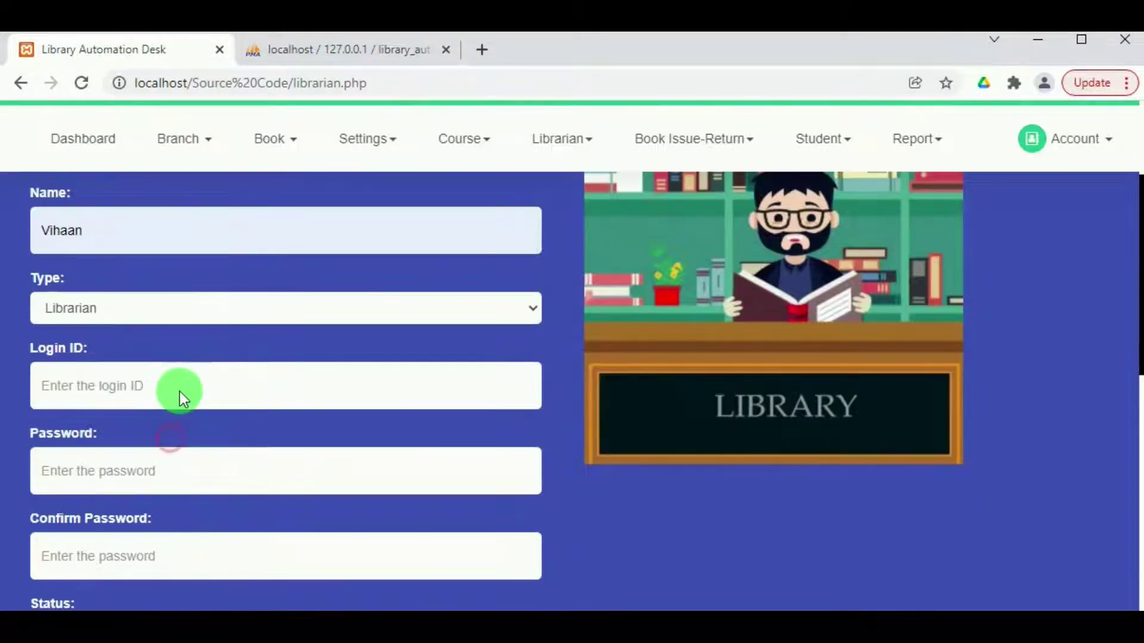
Enter the login ID and a matching password, set status Active and save the librarian.
click(173, 383)
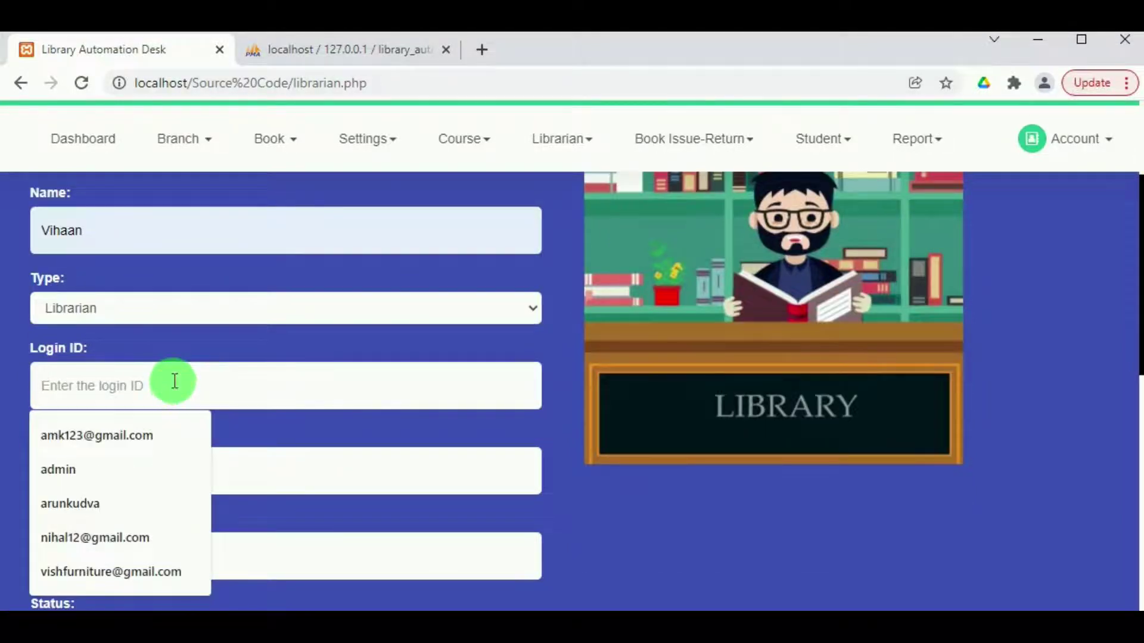
text(vihan)
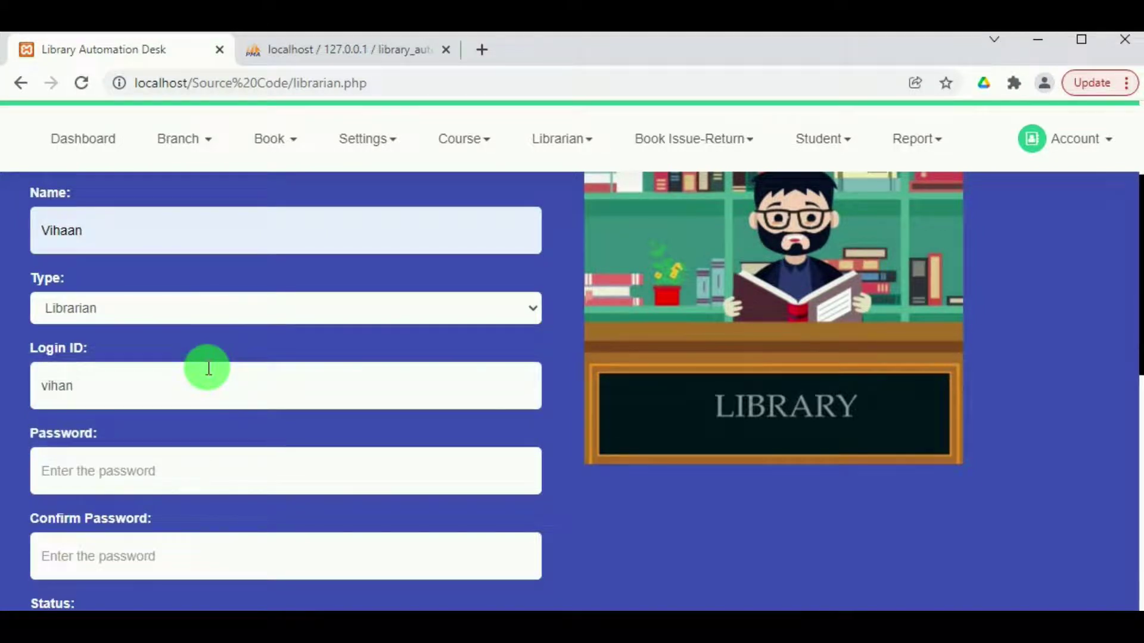
text(an)
key(BackSpace)
key(BackSpace)
triple_click(56, 384)
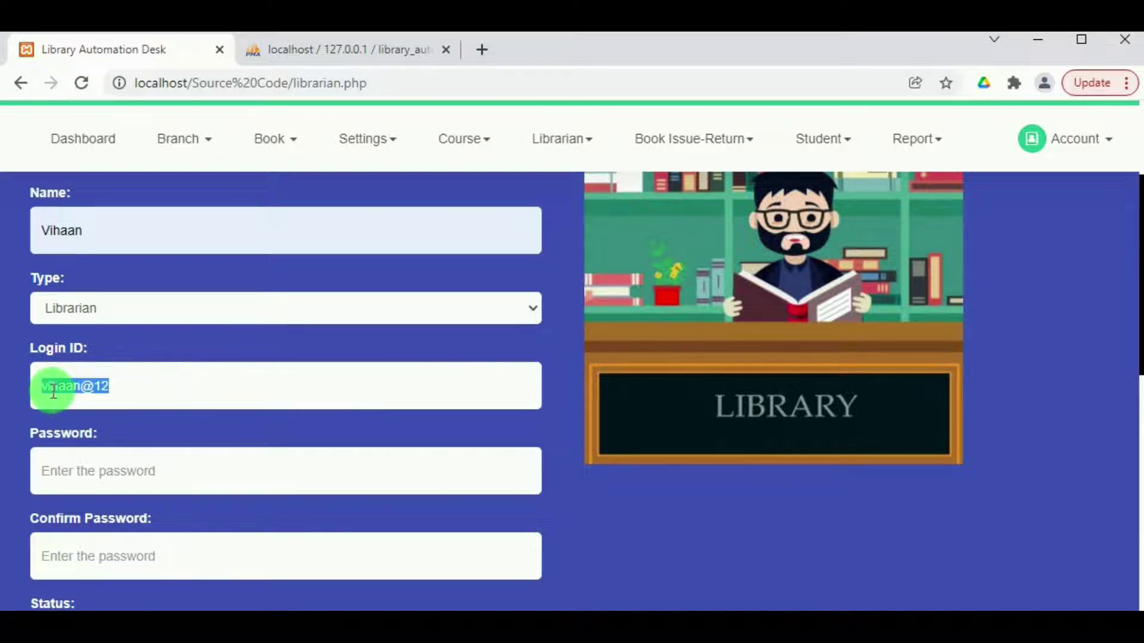
click(76, 451)
scroll(89, 482, down, 3)
click(93, 382)
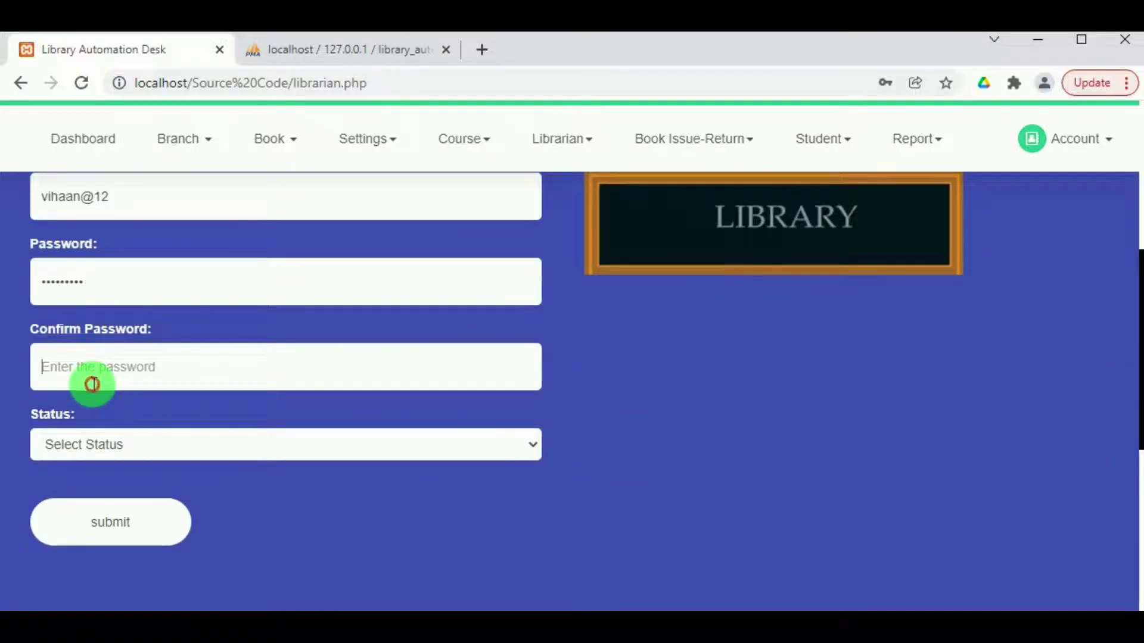
text(vihaan@123)
click(113, 450)
click(113, 485)
click(106, 520)
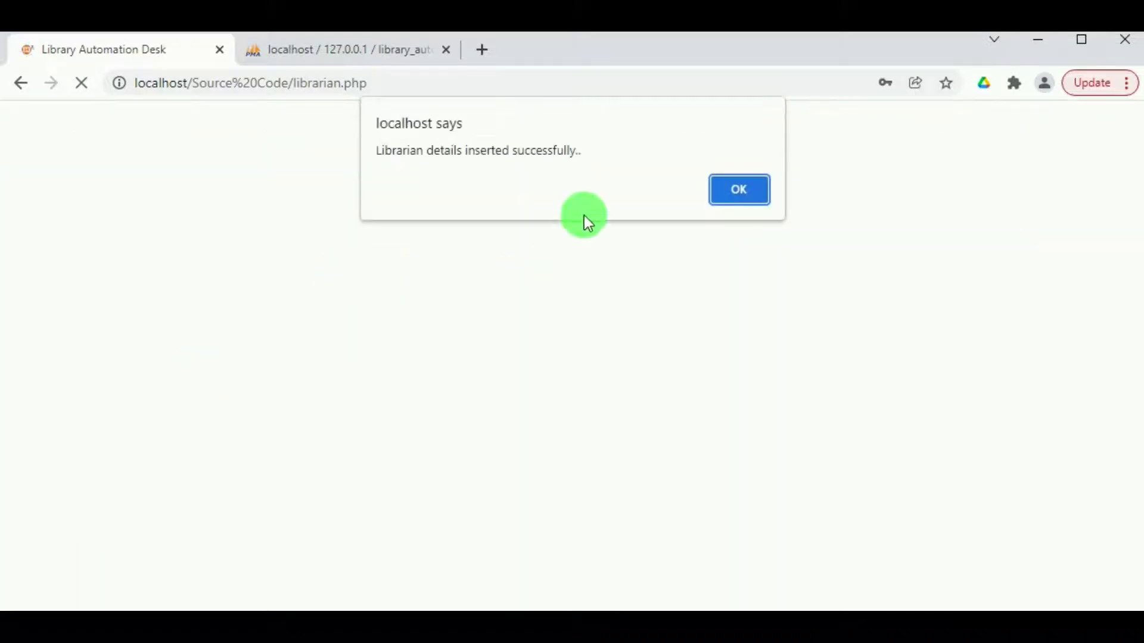
click(763, 196)
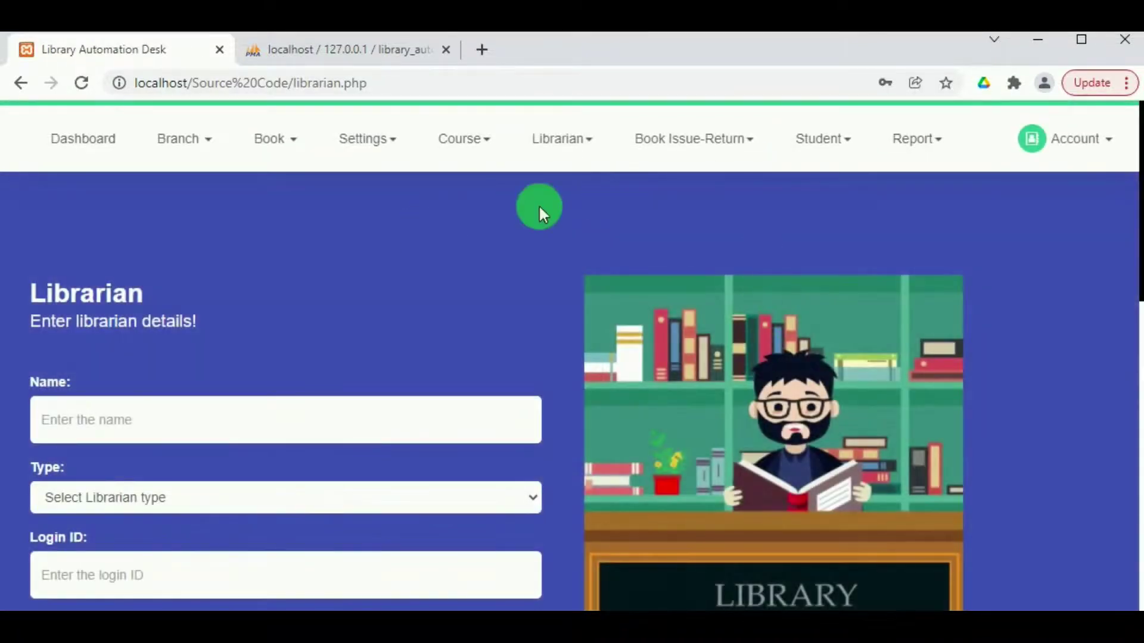
Show the list of all librarians via Librarian > View librarian.
click(581, 154)
click(547, 243)
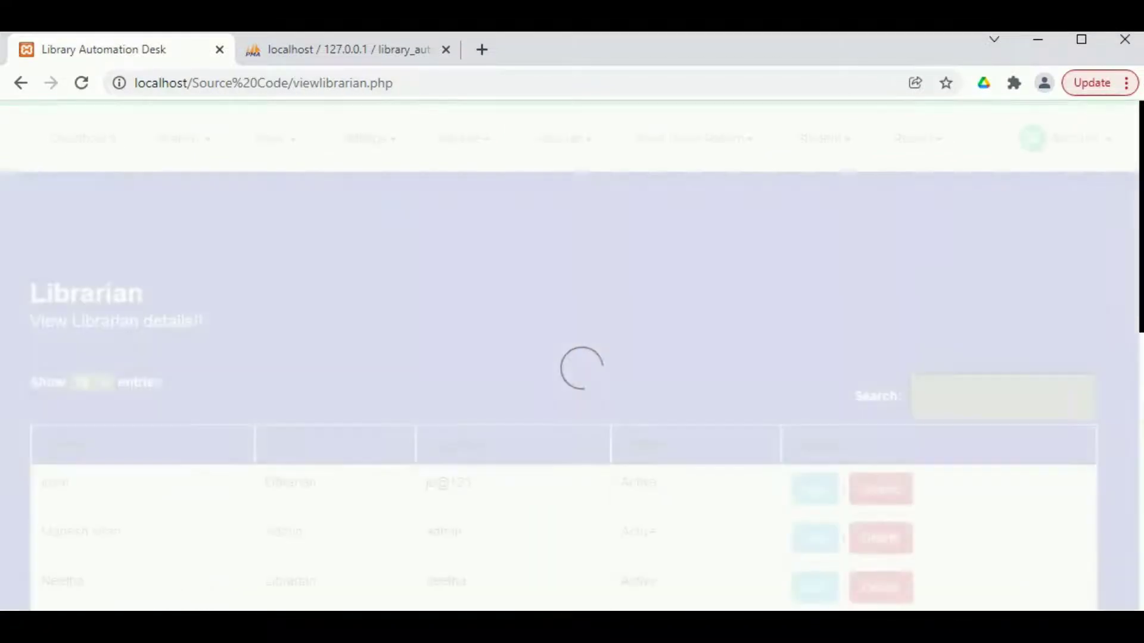
scroll(65, 510, down, 2)
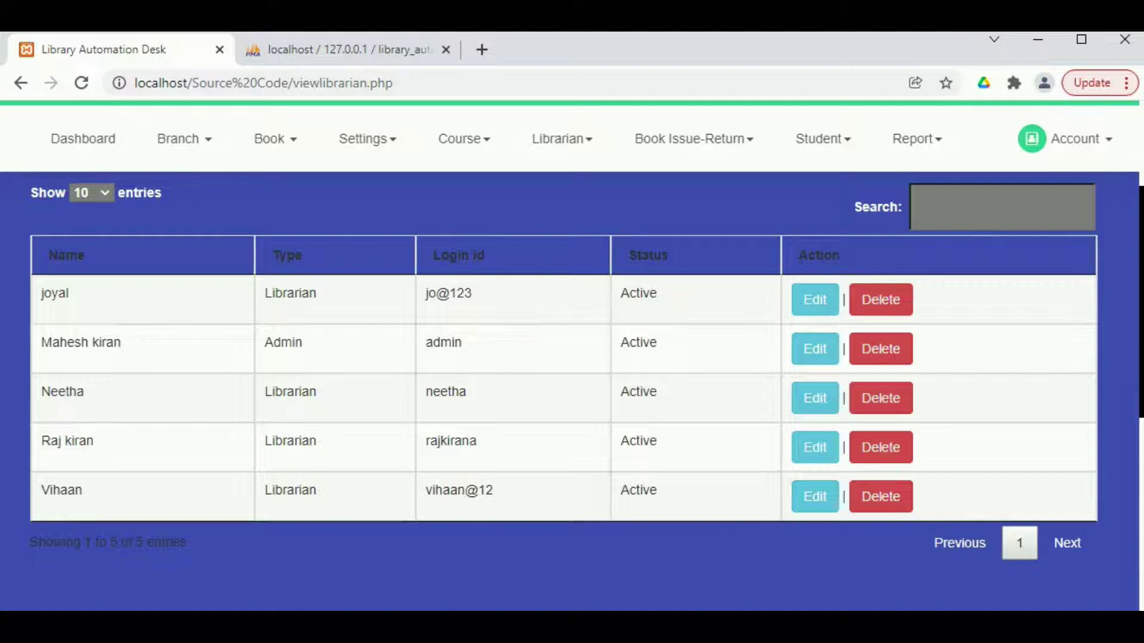
Open Student > View student and review the 8 Active student records across MCA, BCA and BA.
click(825, 157)
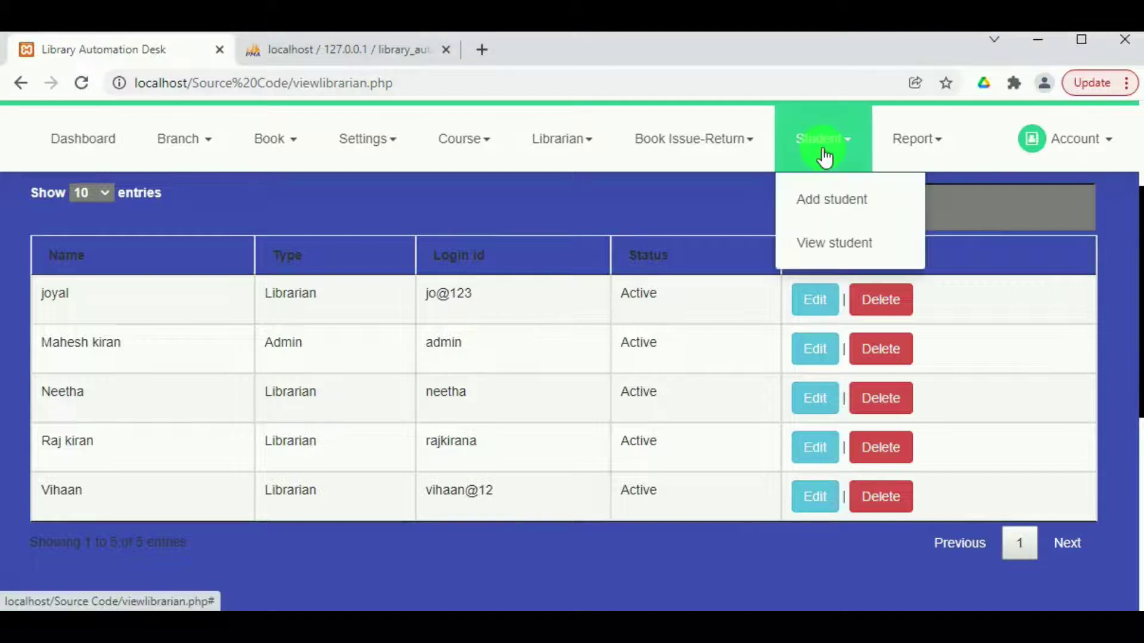
click(826, 255)
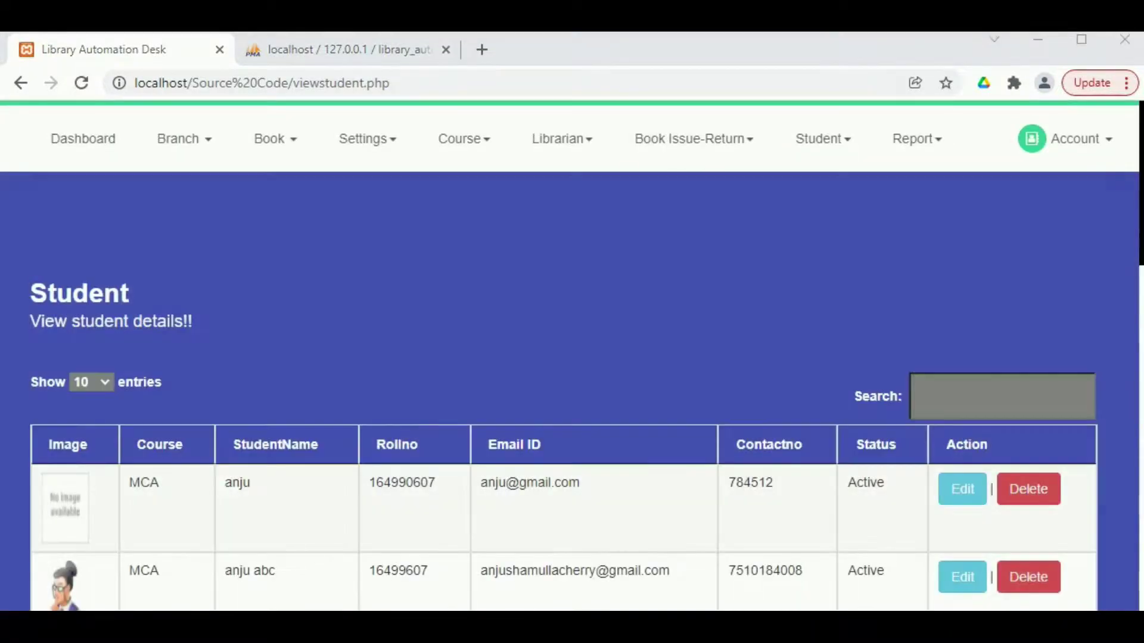
scroll(536, 361, down, 5)
scroll(536, 361, up, 3)
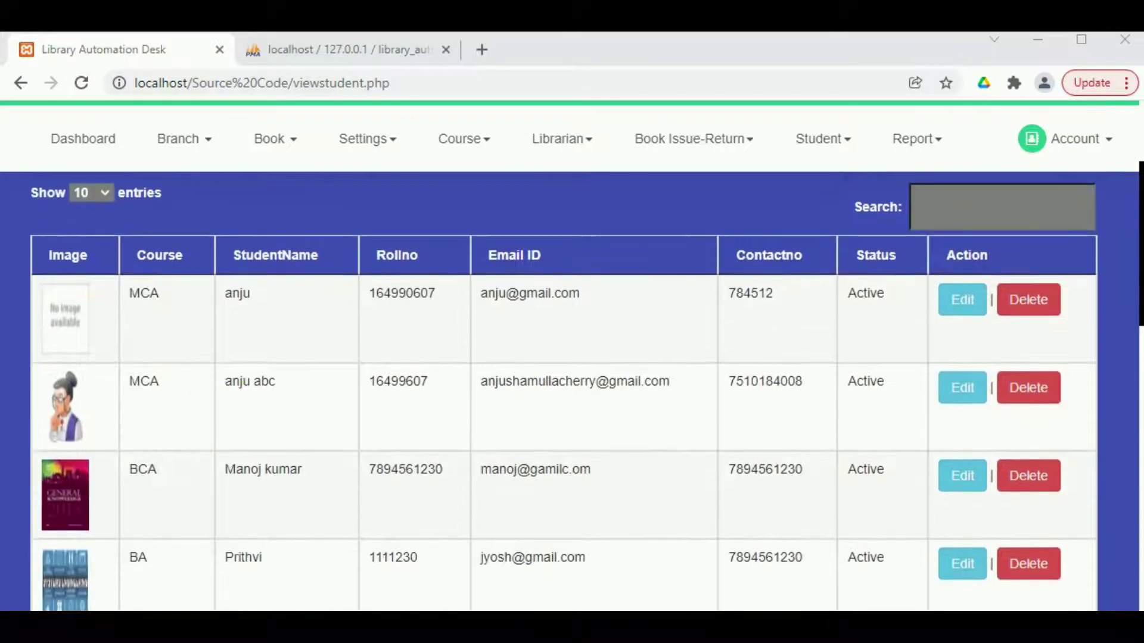
scroll(572, 387, down, 8)
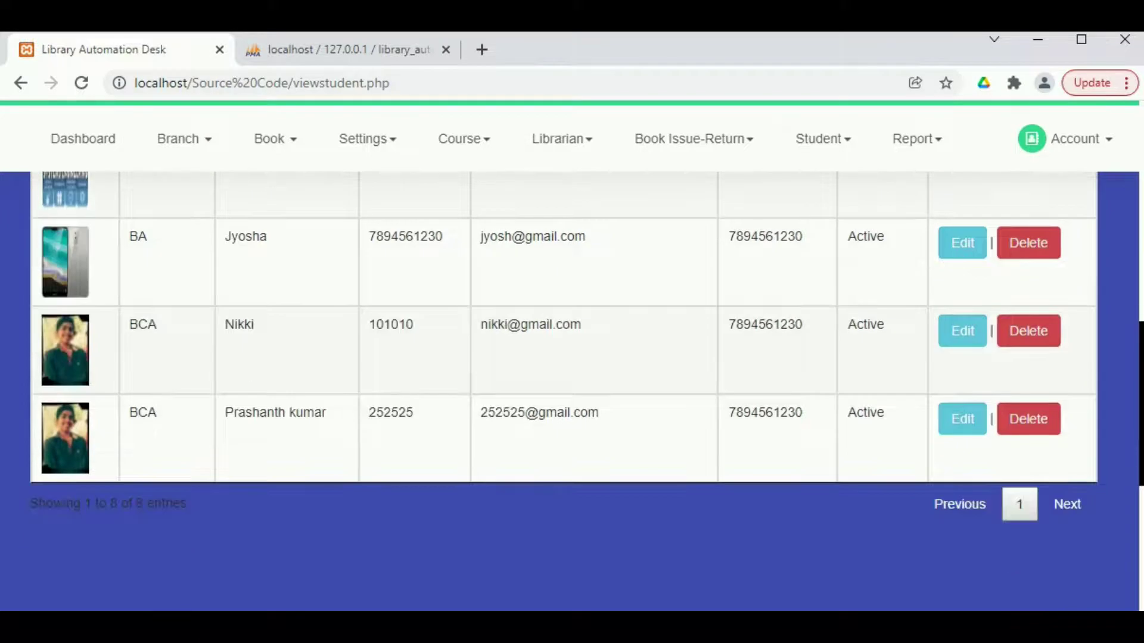
scroll(572, 387, up, 8)
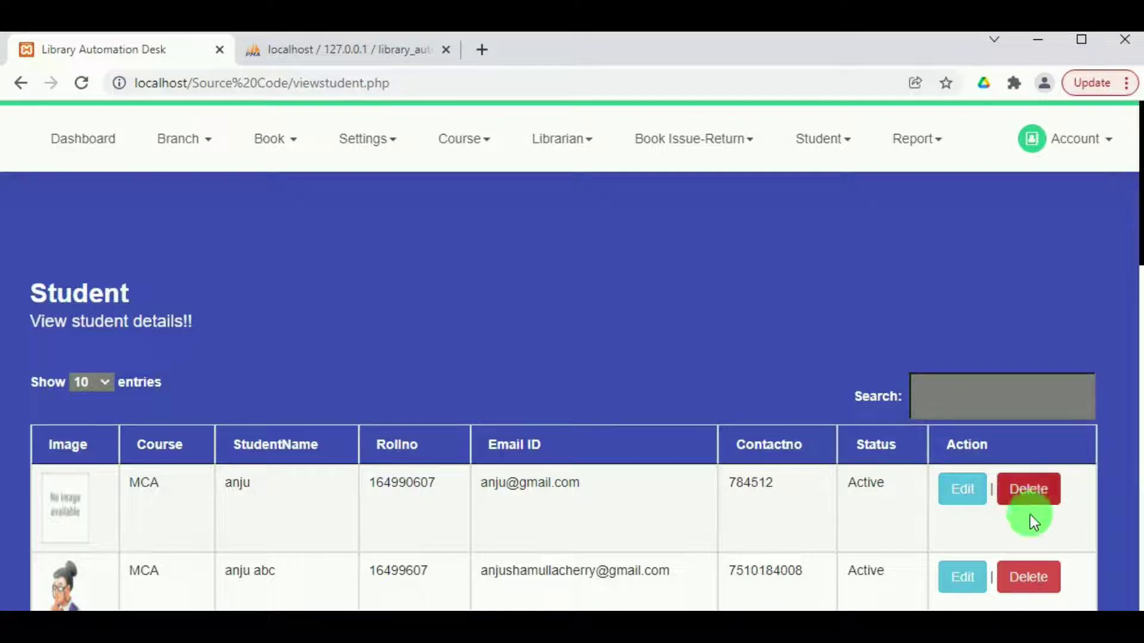
click(816, 126)
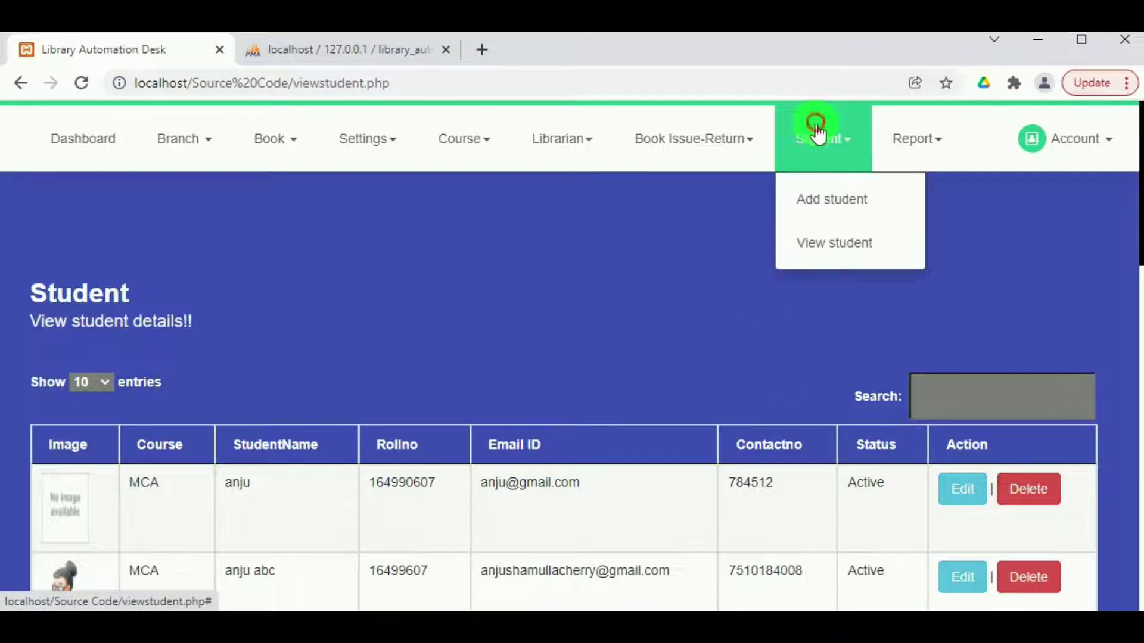
Open the blank Student > Add student form and look through its entry fields.
click(844, 208)
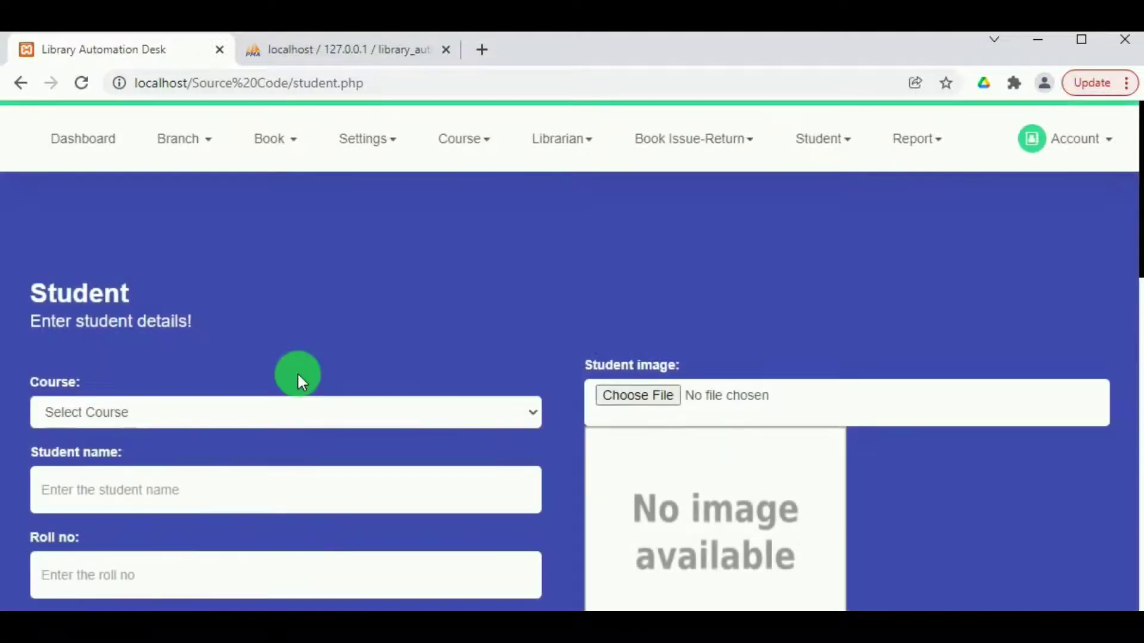
scroll(234, 445, down, 5)
scroll(122, 345, up, 2)
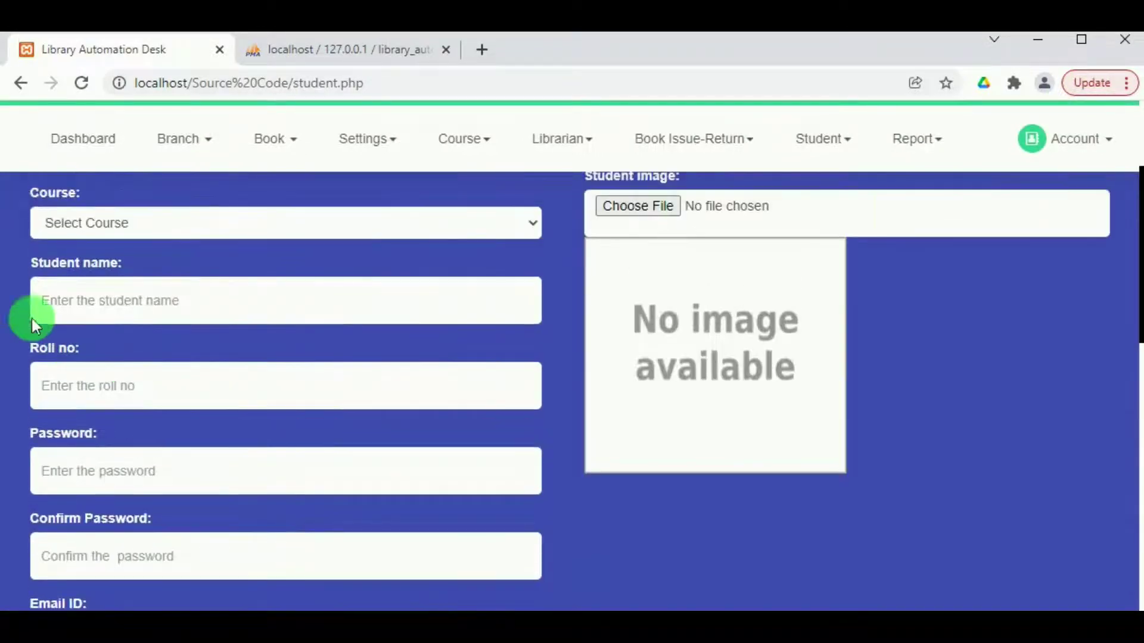
scroll(106, 563, up, 3)
scroll(107, 557, down, 3)
scroll(548, 421, down, 2)
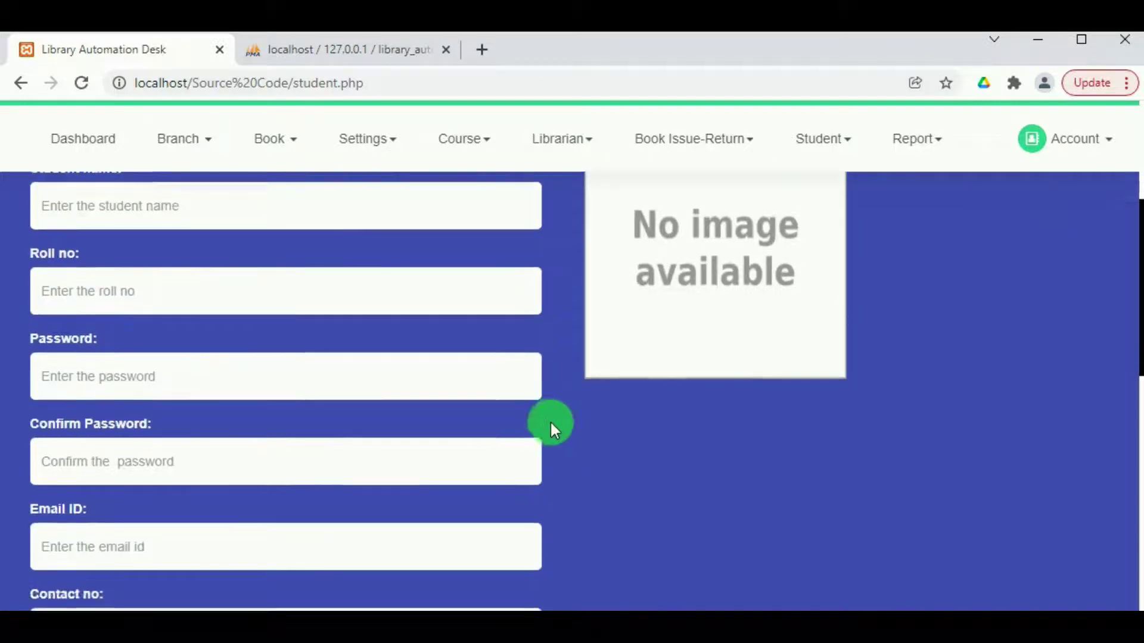
scroll(225, 530, up, 4)
scroll(227, 530, down, 7)
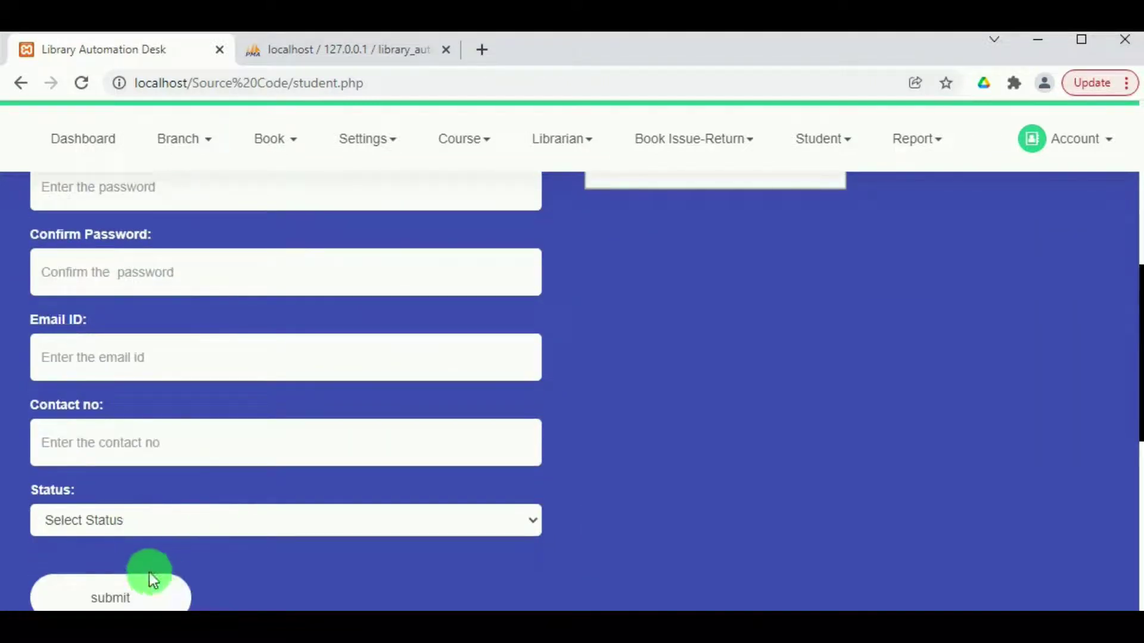
scroll(606, 435, down, 3)
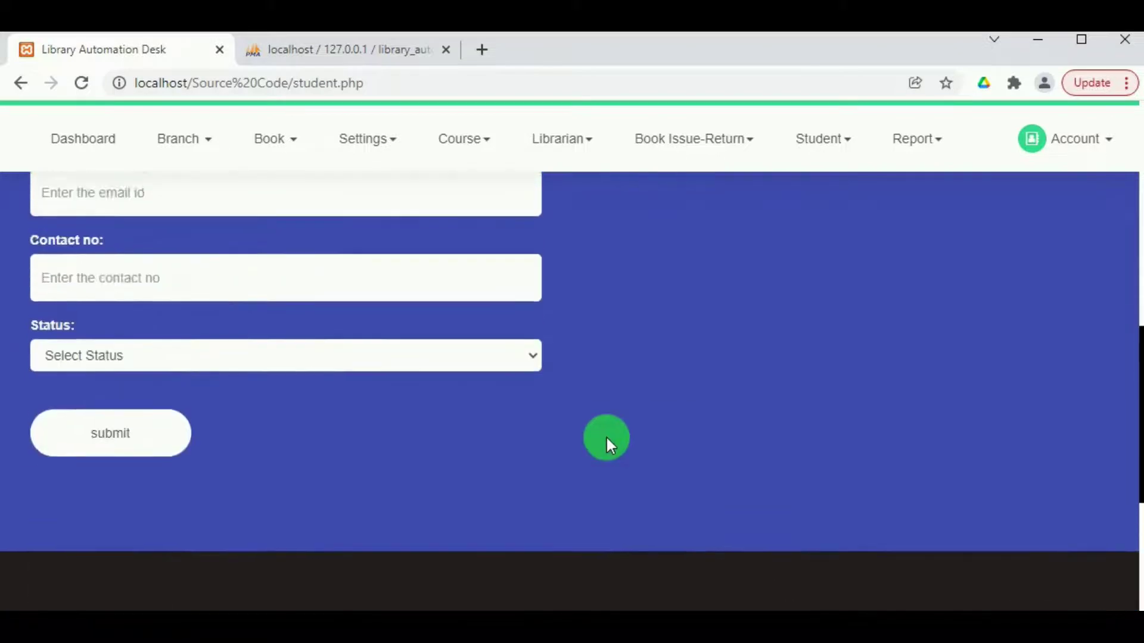
scroll(584, 434, up, 8)
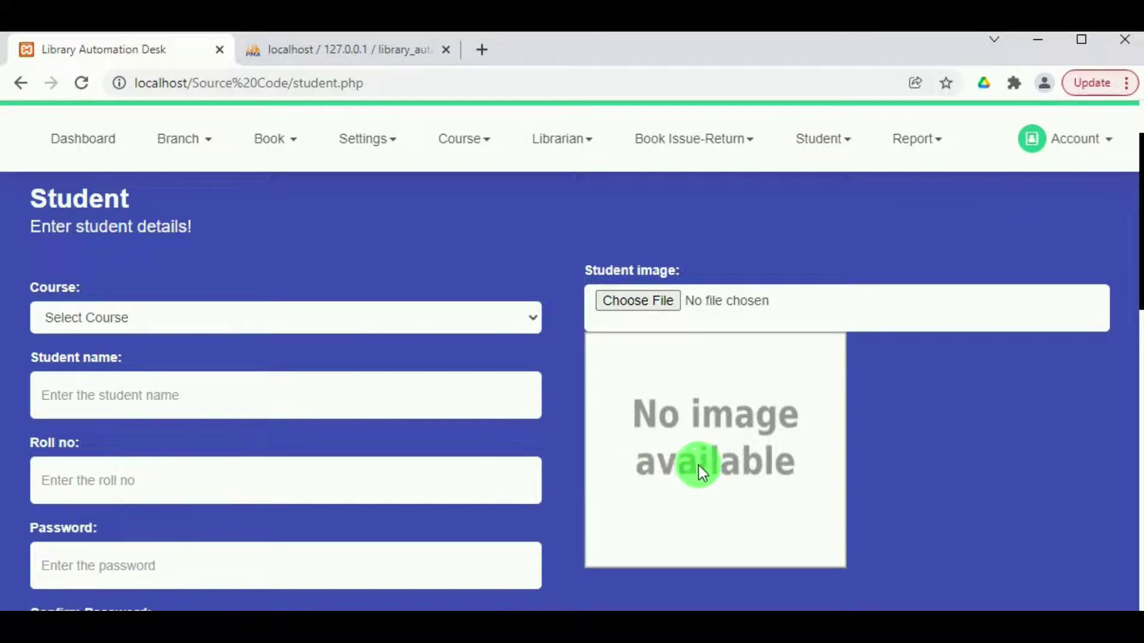
click(1058, 152)
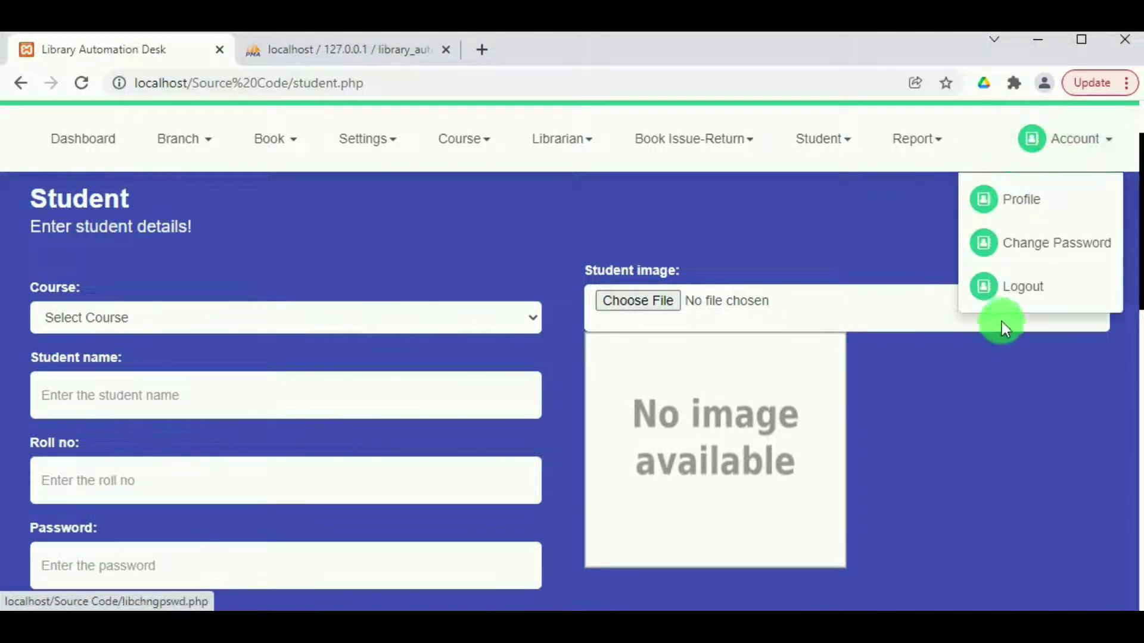
Log out of the librarian account and go to the student Registration Panel.
click(1018, 292)
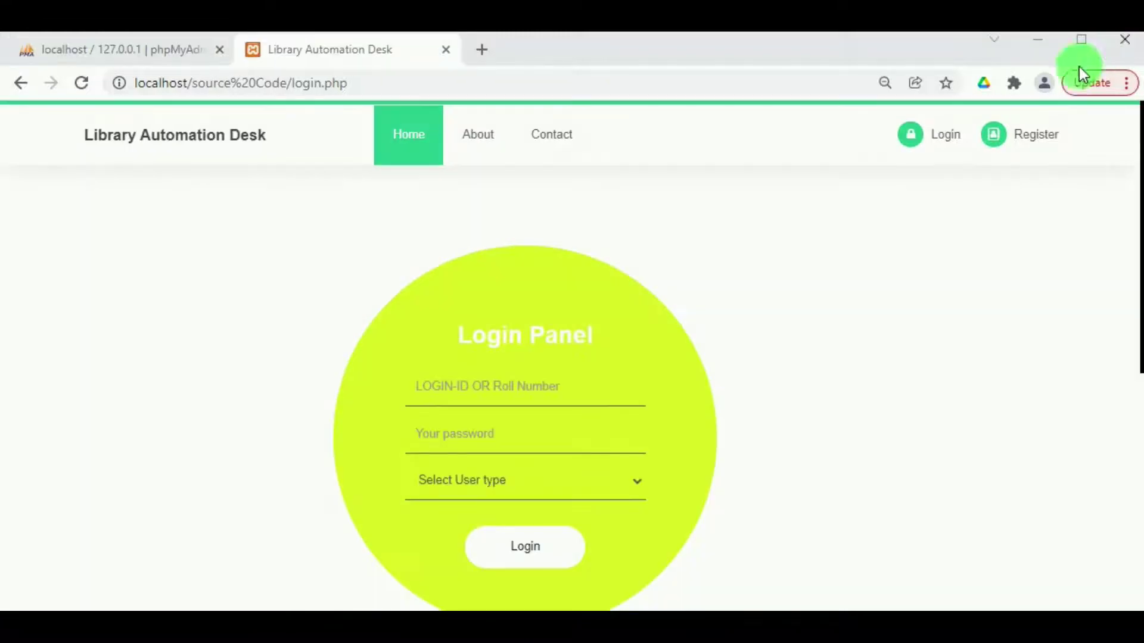
click(1001, 148)
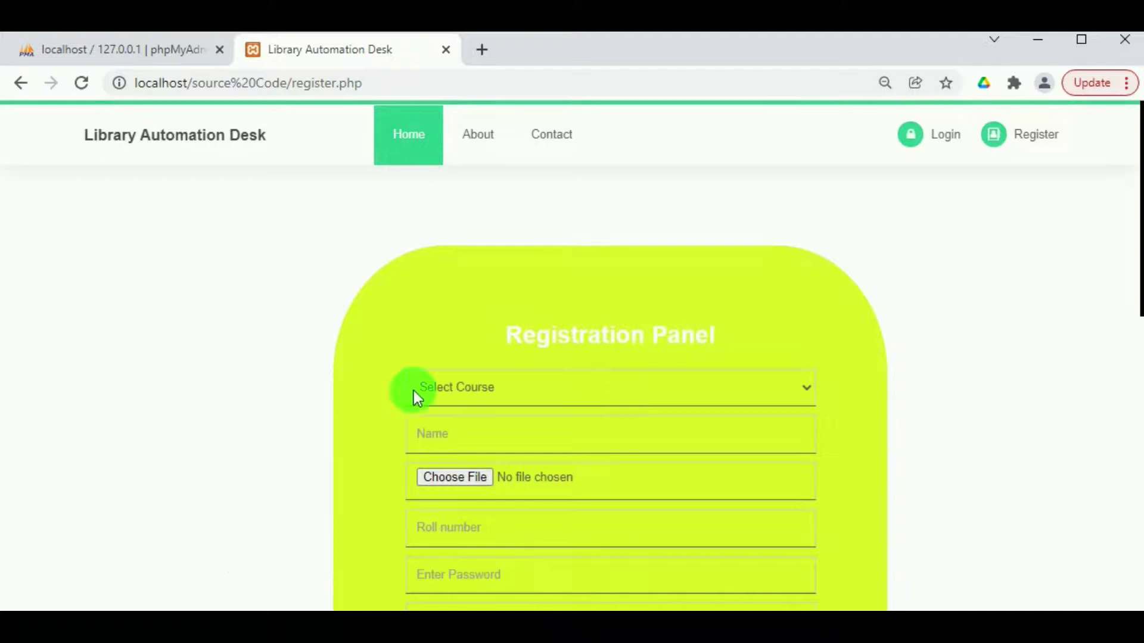
Choose course BCA, fill in the student's name, attach photo 93573p.jpg and enter the roll number.
click(414, 391)
click(429, 436)
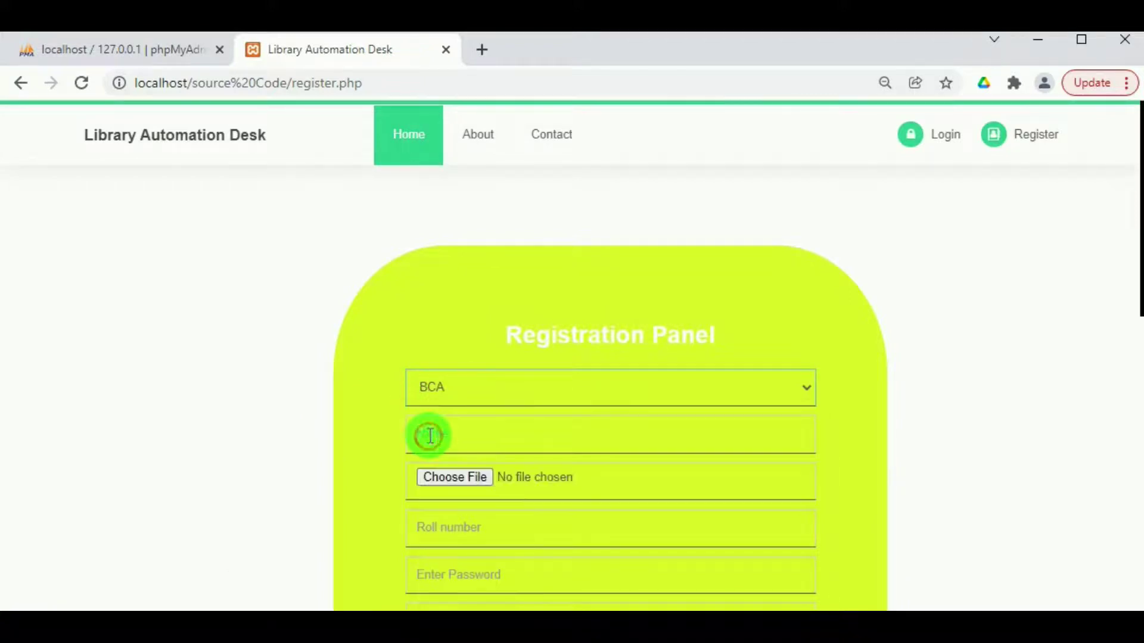
click(428, 480)
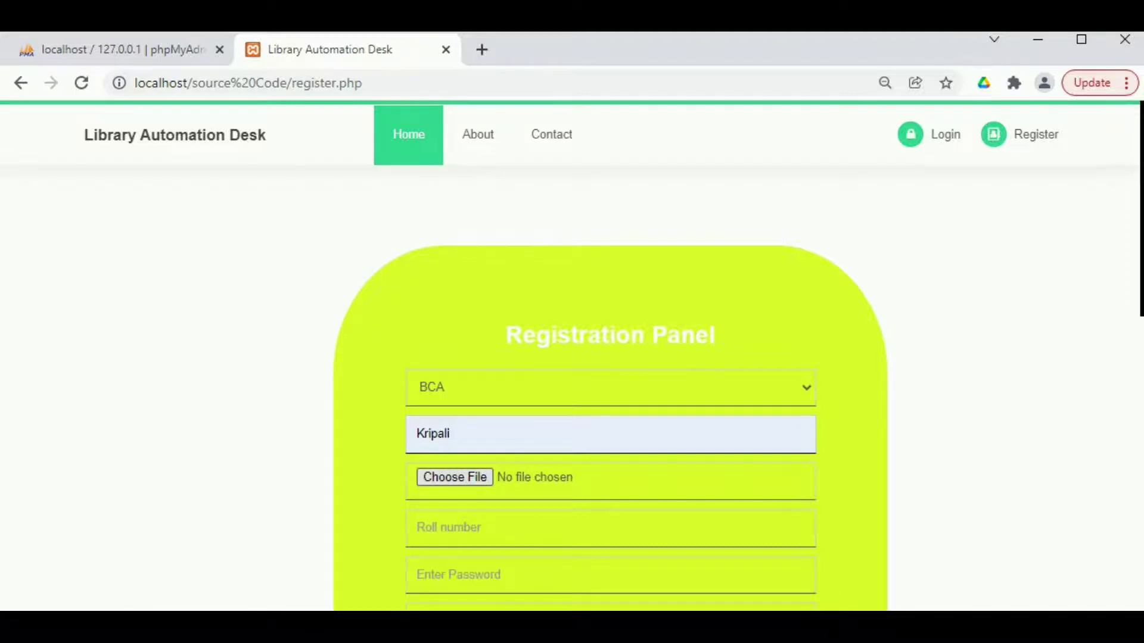
click(454, 477)
click(334, 269)
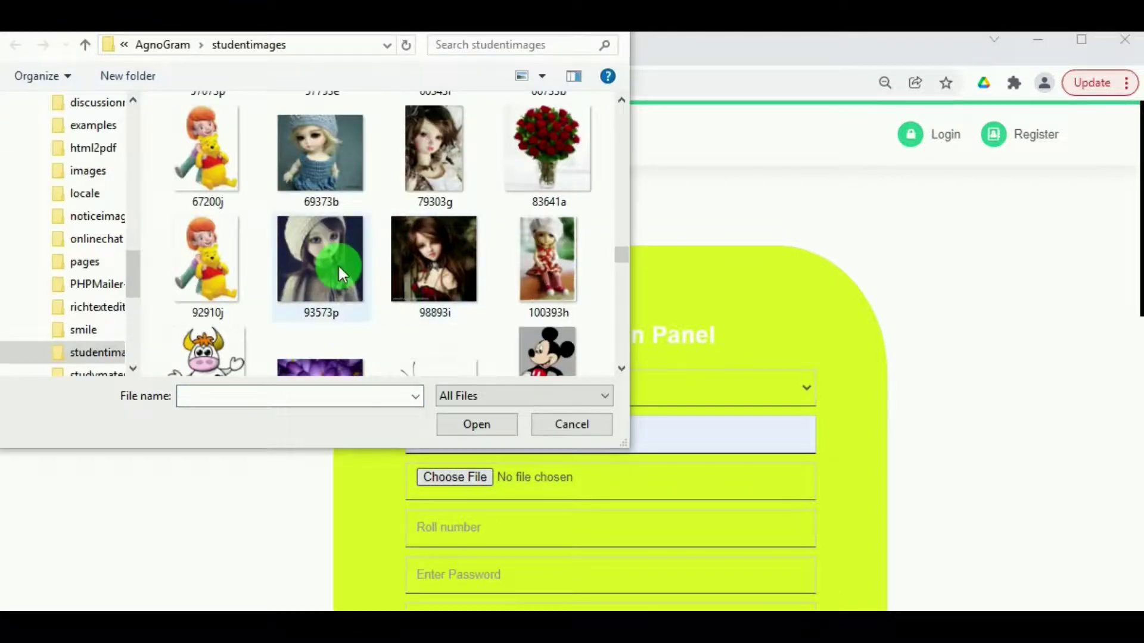
click(459, 424)
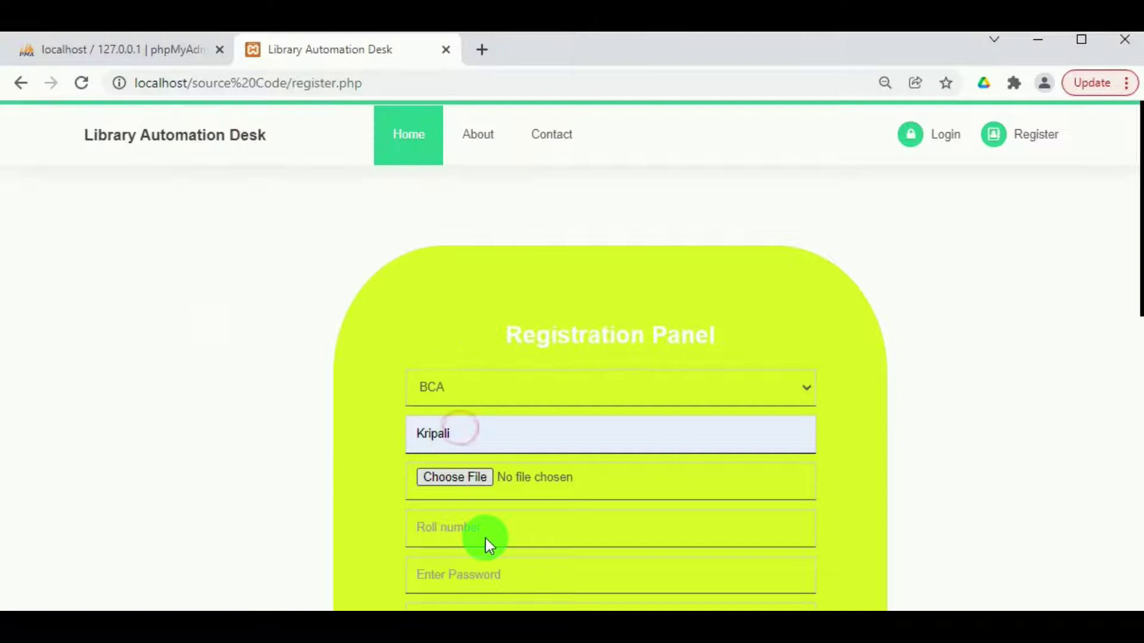
click(484, 538)
click(437, 535)
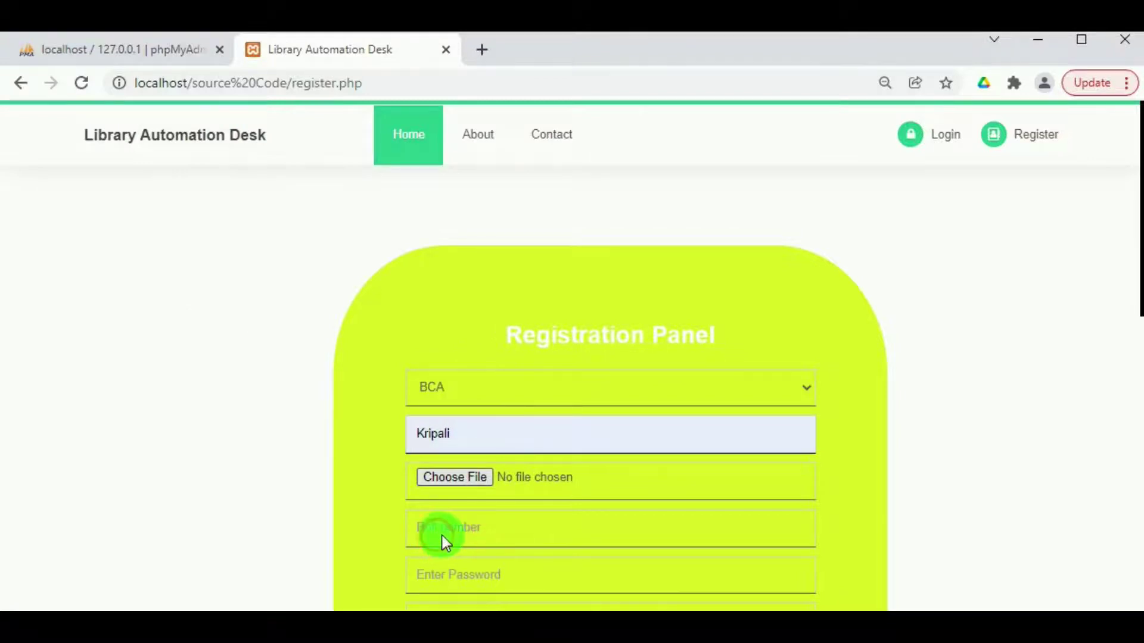
click(458, 523)
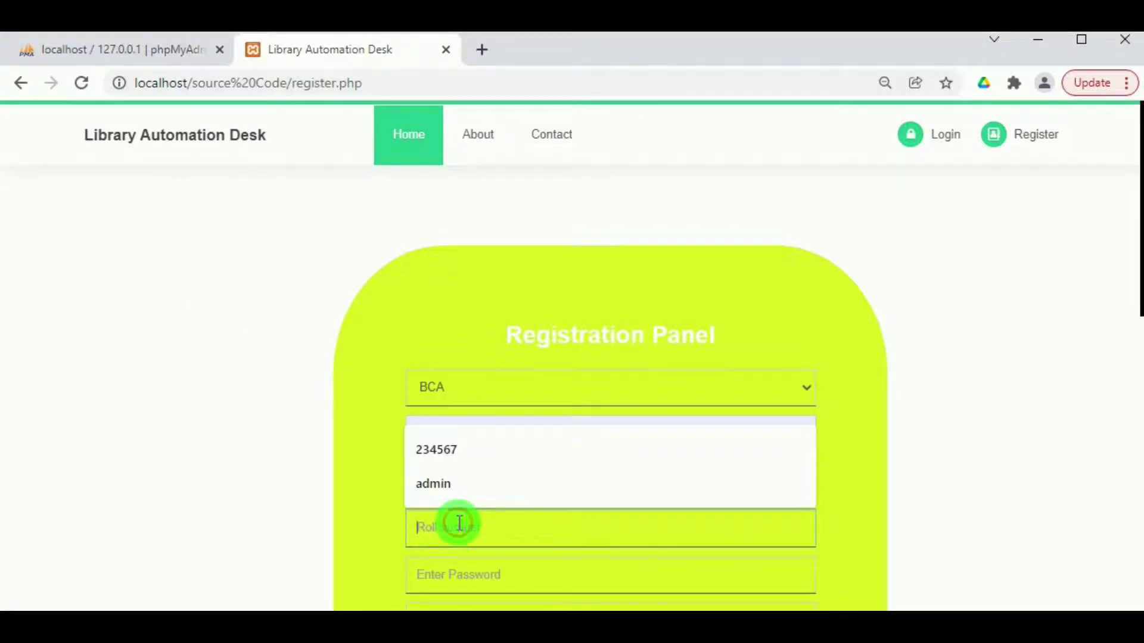
text(567567)
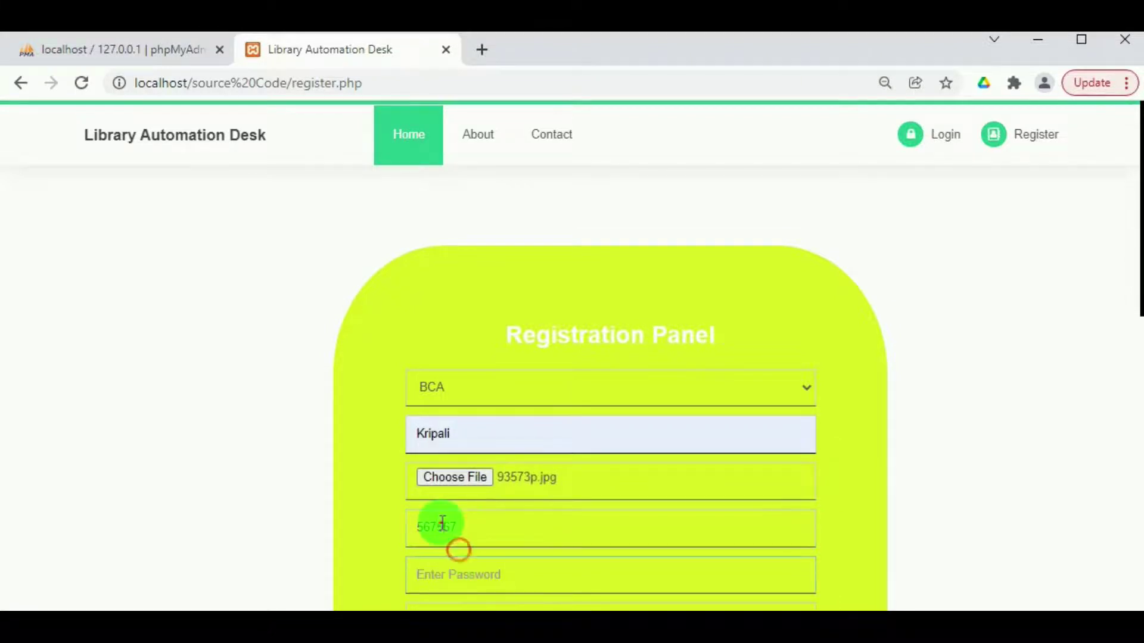
double_click(441, 524)
Enter and confirm the password, fill in the e-mail and contact number, and register the student.
scroll(442, 523, down, 8)
scroll(456, 548, up, 3)
scroll(410, 370, up, 4)
click(455, 462)
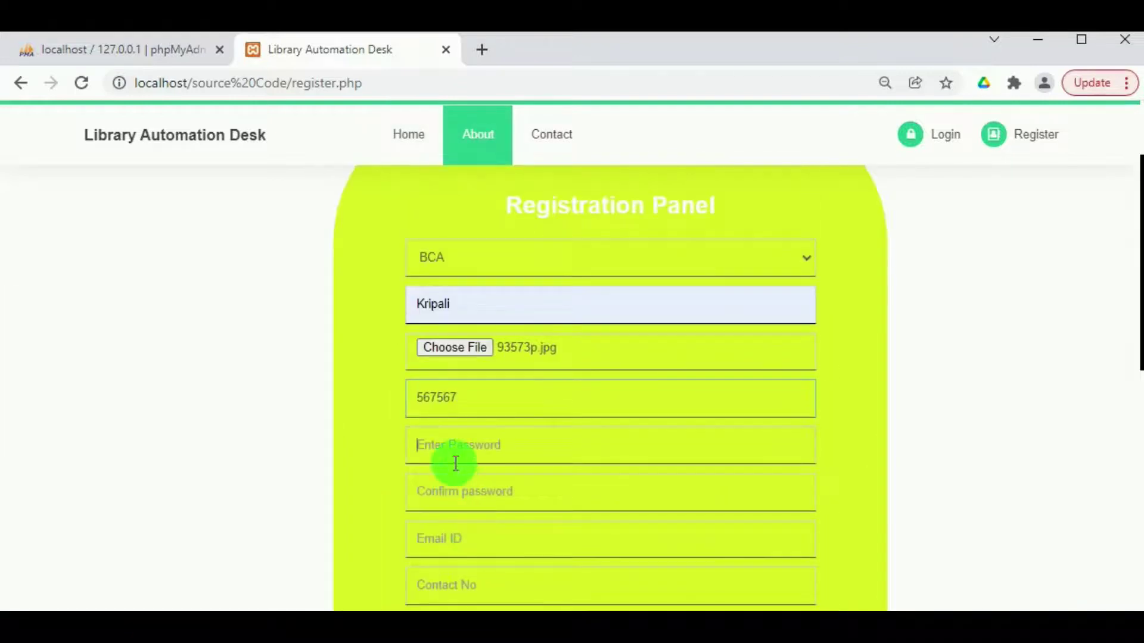
text(123456)
click(480, 509)
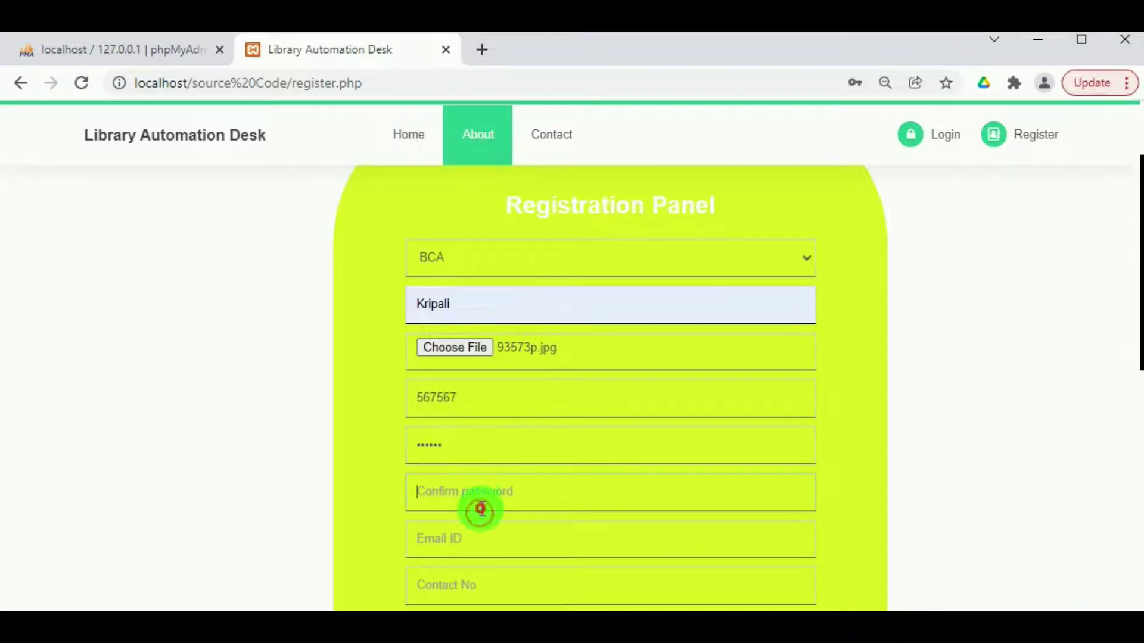
text(123456)
click(482, 543)
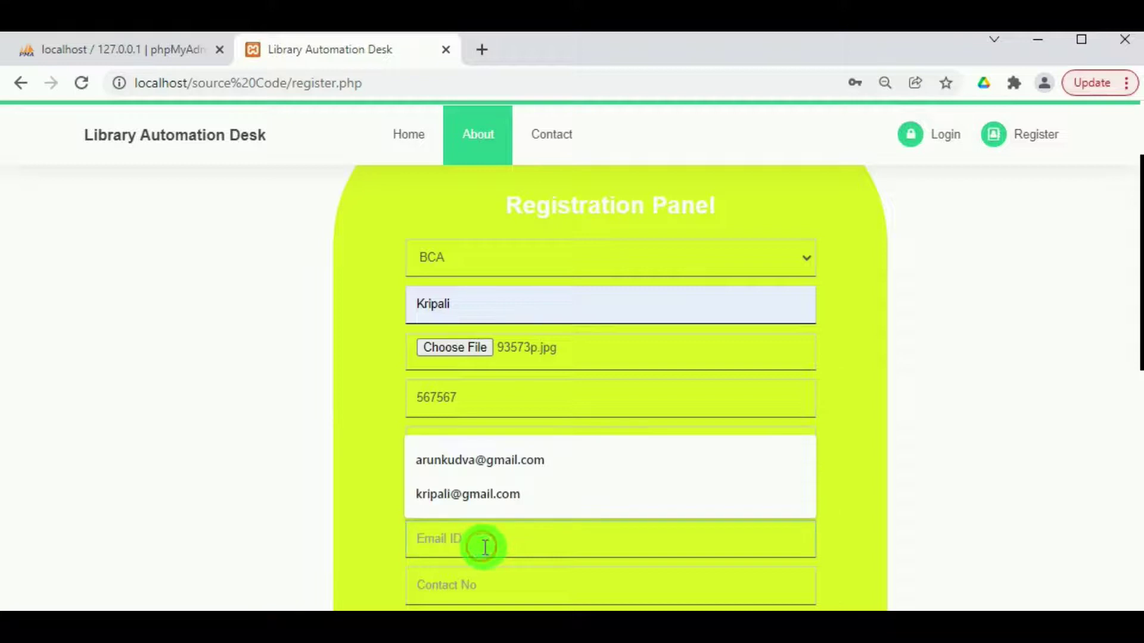
click(473, 496)
scroll(451, 528, down, 2)
click(447, 498)
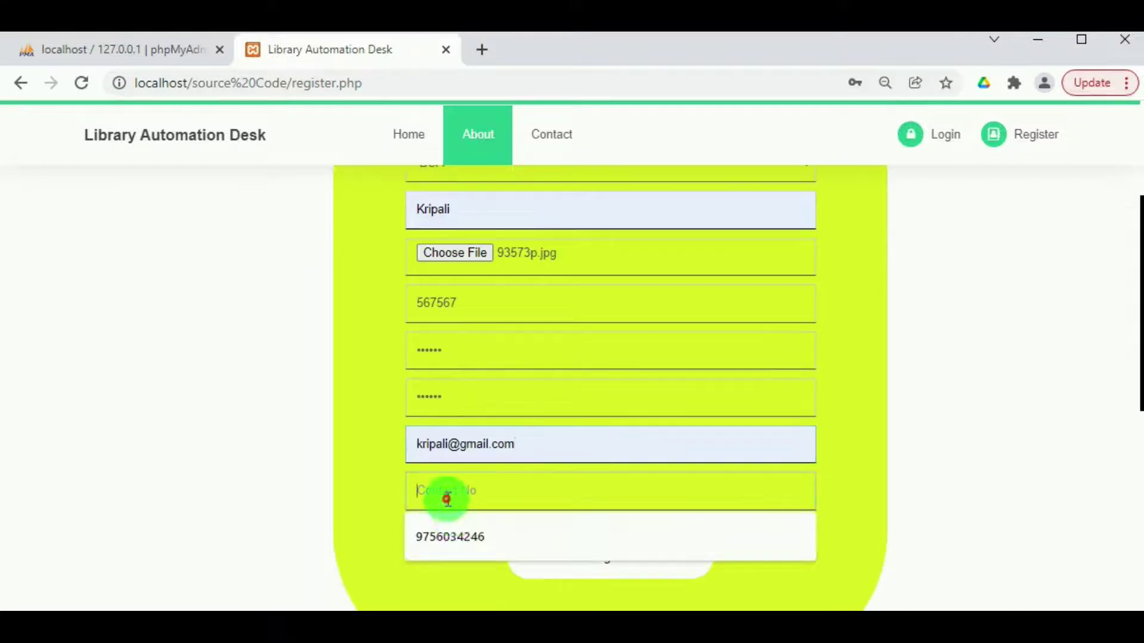
click(459, 535)
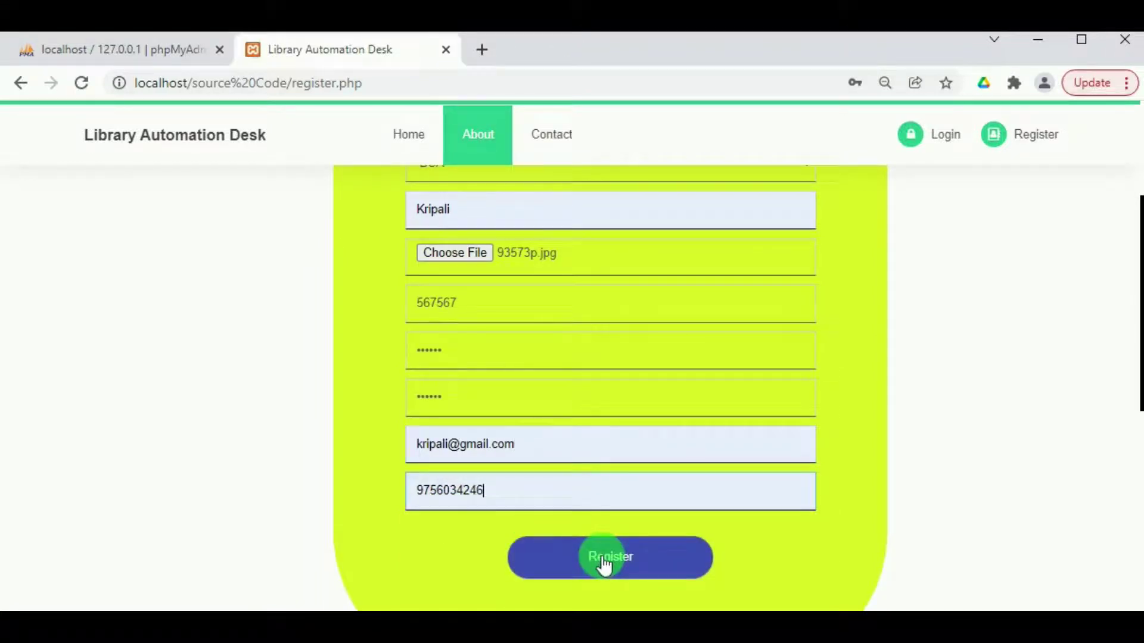
click(603, 559)
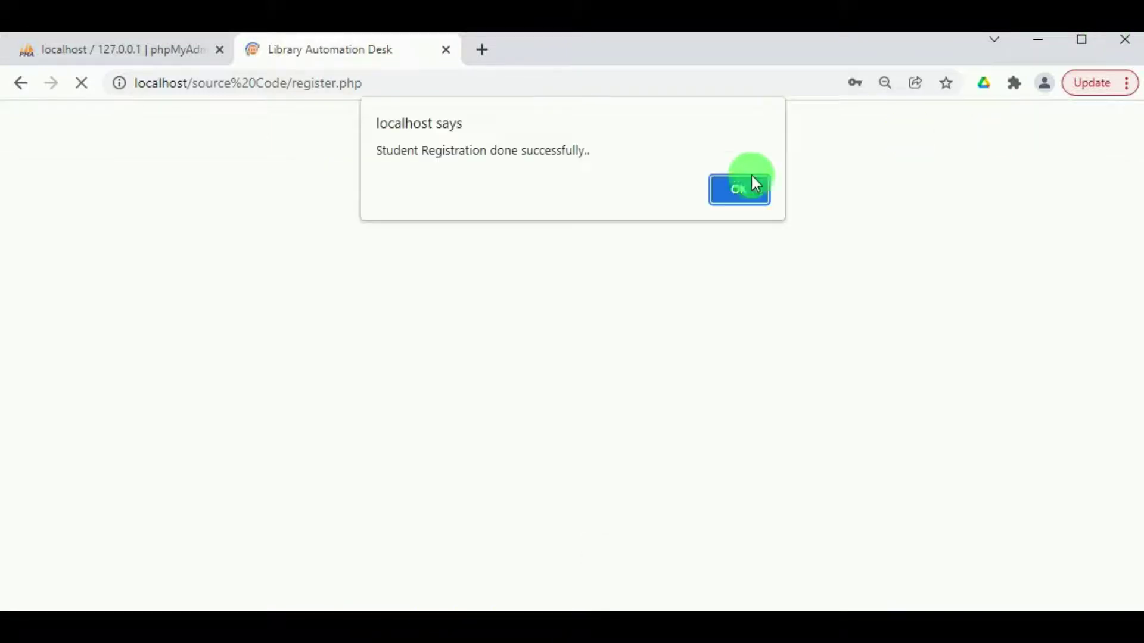
click(733, 183)
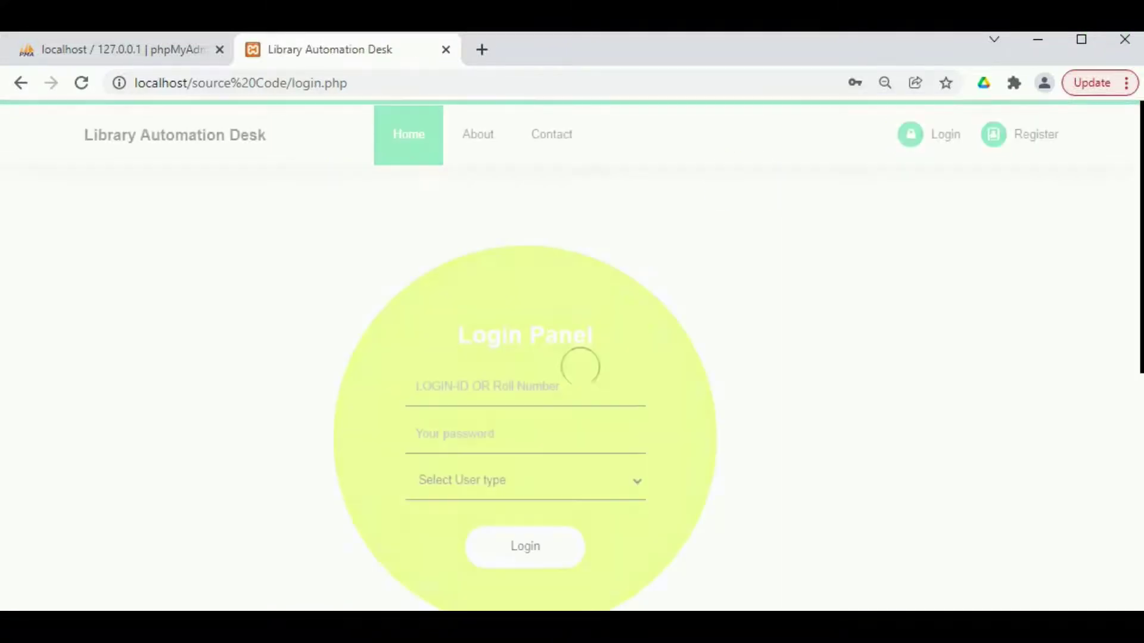
Log in with the new student's roll number using the Student user type.
click(483, 382)
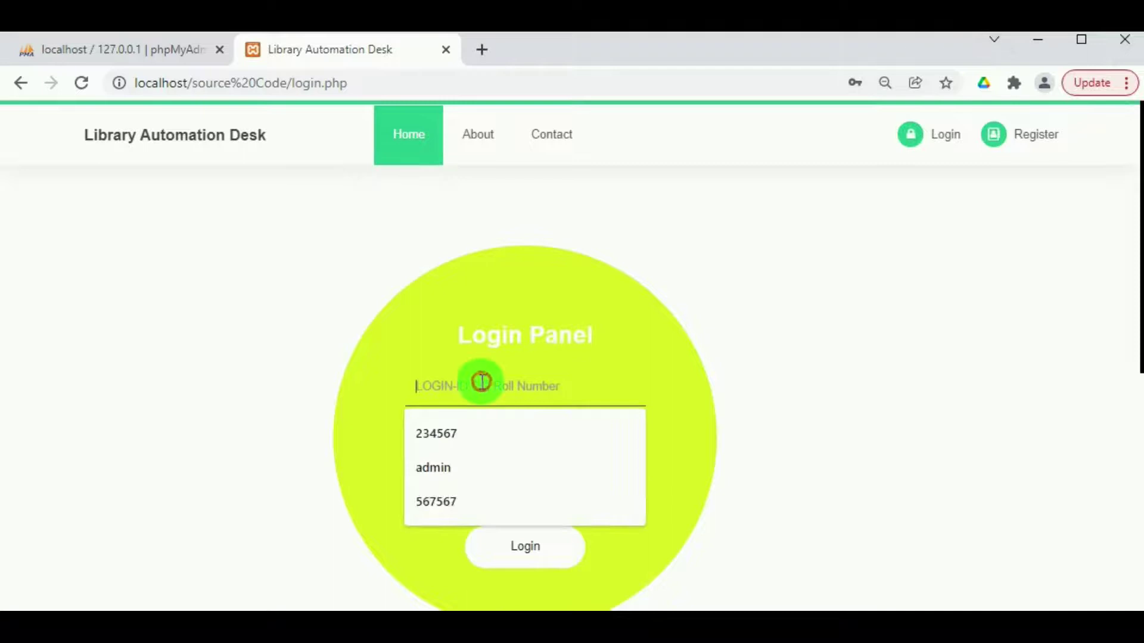
click(437, 503)
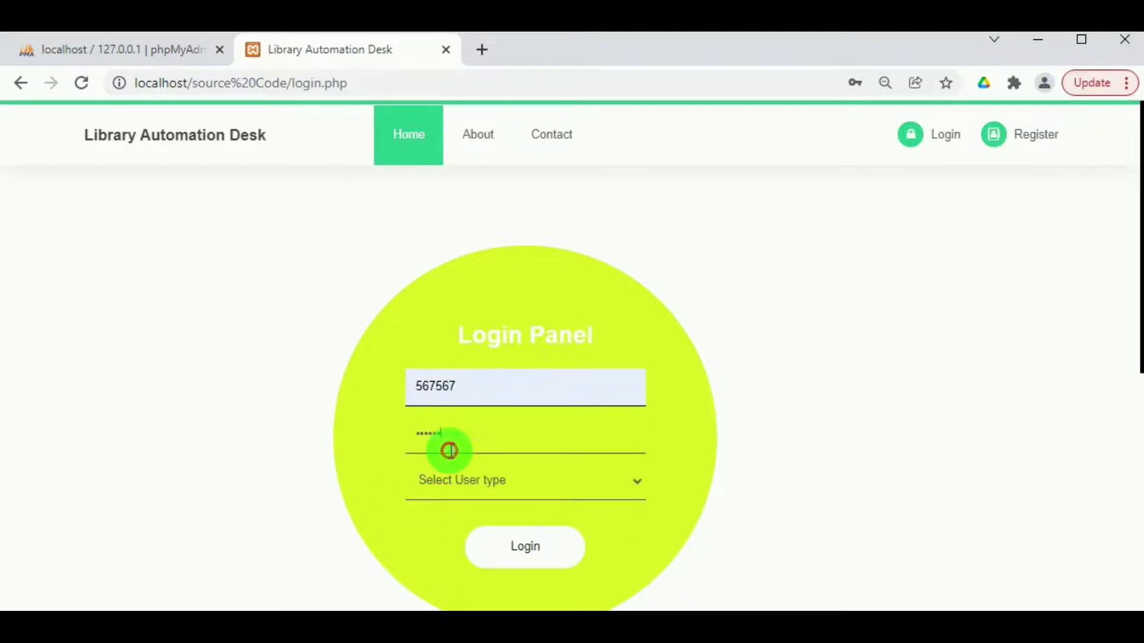
click(445, 481)
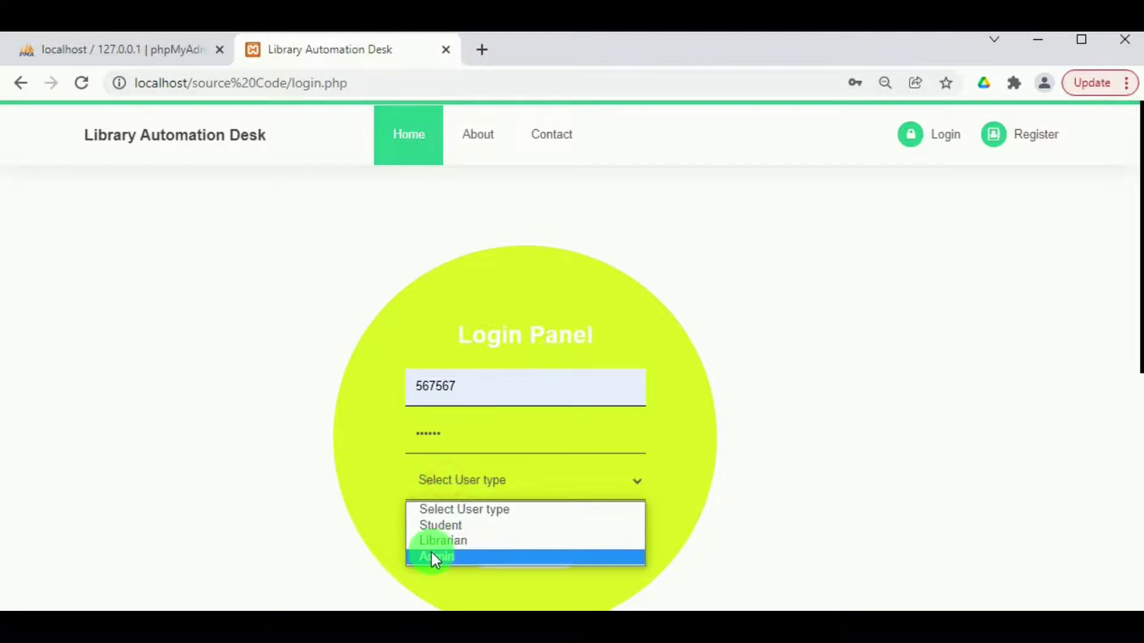
click(438, 523)
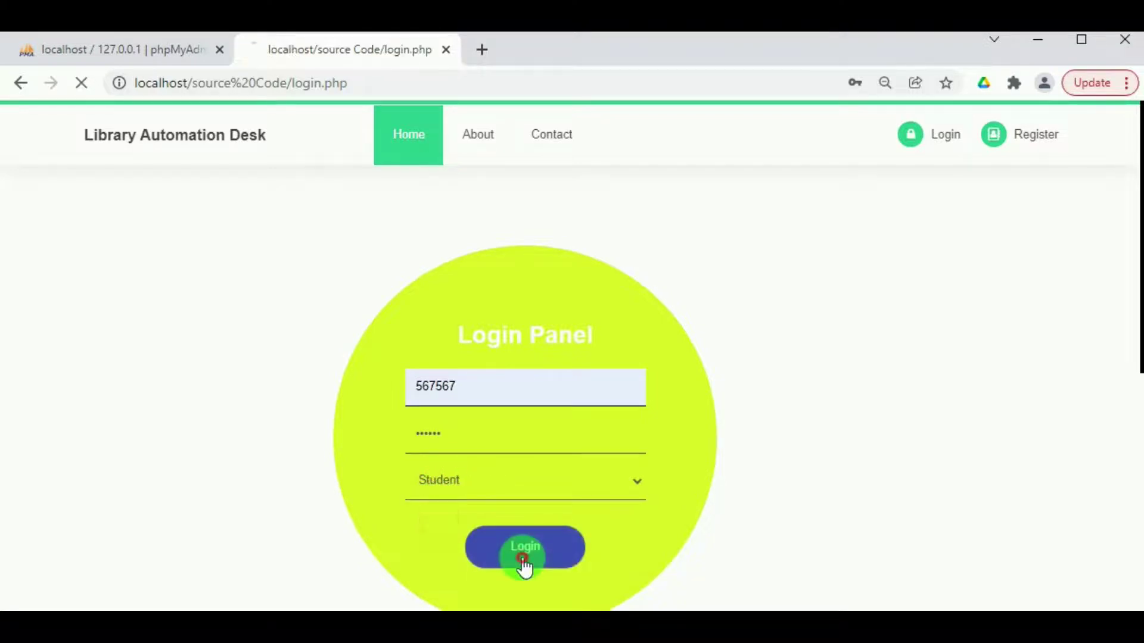
click(523, 560)
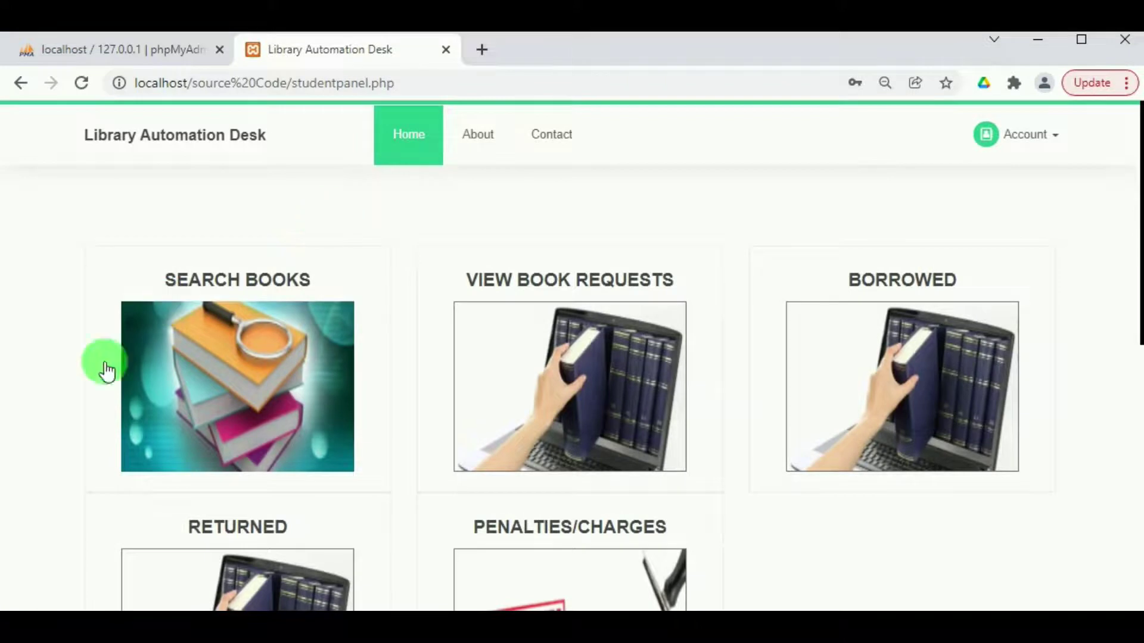
click(239, 353)
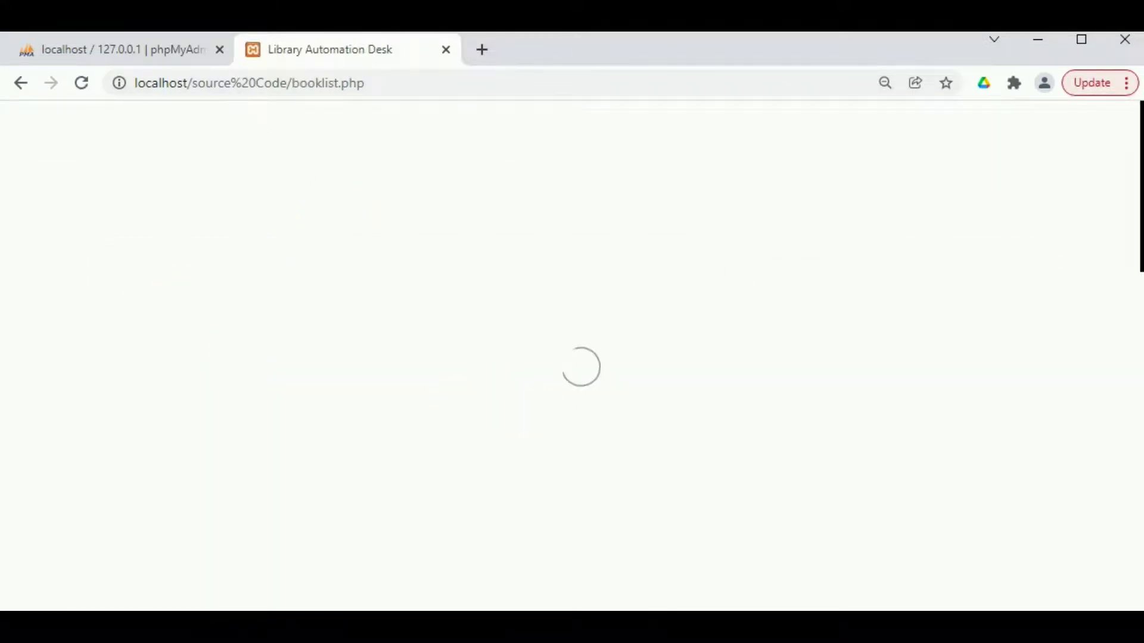
Filter to Fiction Novels and request The Monk who sold his Ferrari, recorded as request No. 9.
click(913, 359)
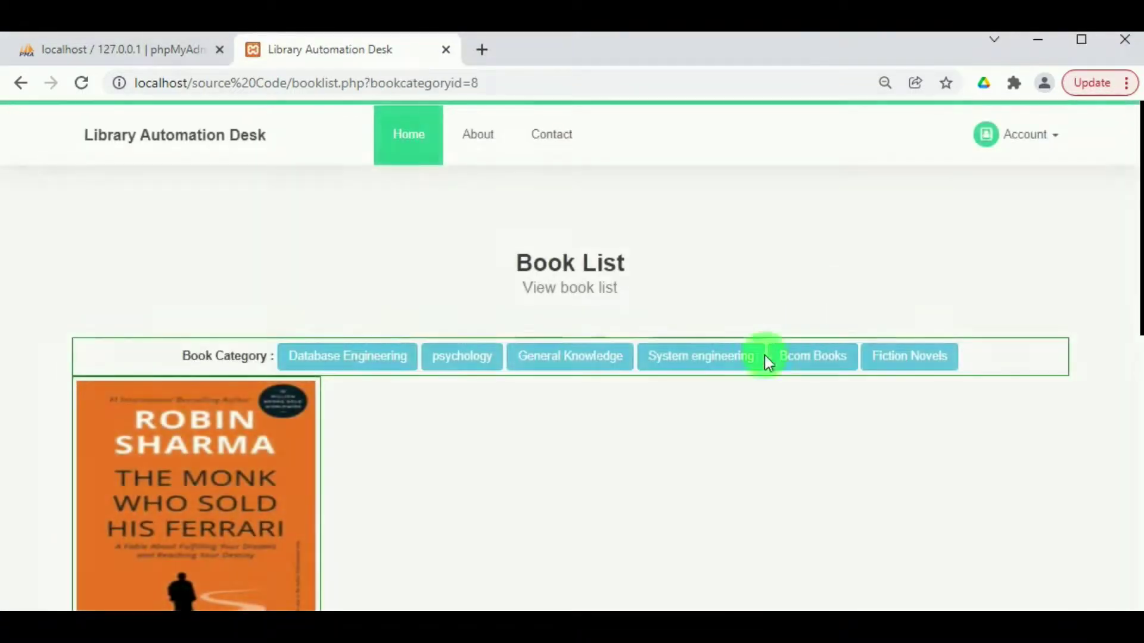
scroll(317, 445, down, 3)
scroll(225, 572, up, 3)
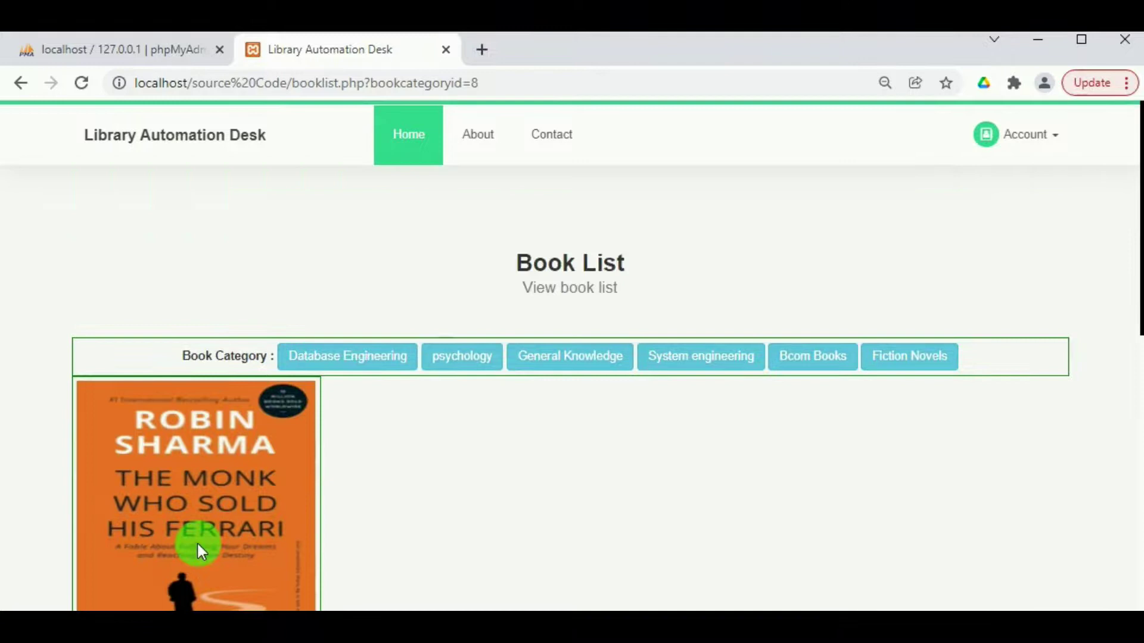
scroll(196, 543, down, 5)
click(188, 485)
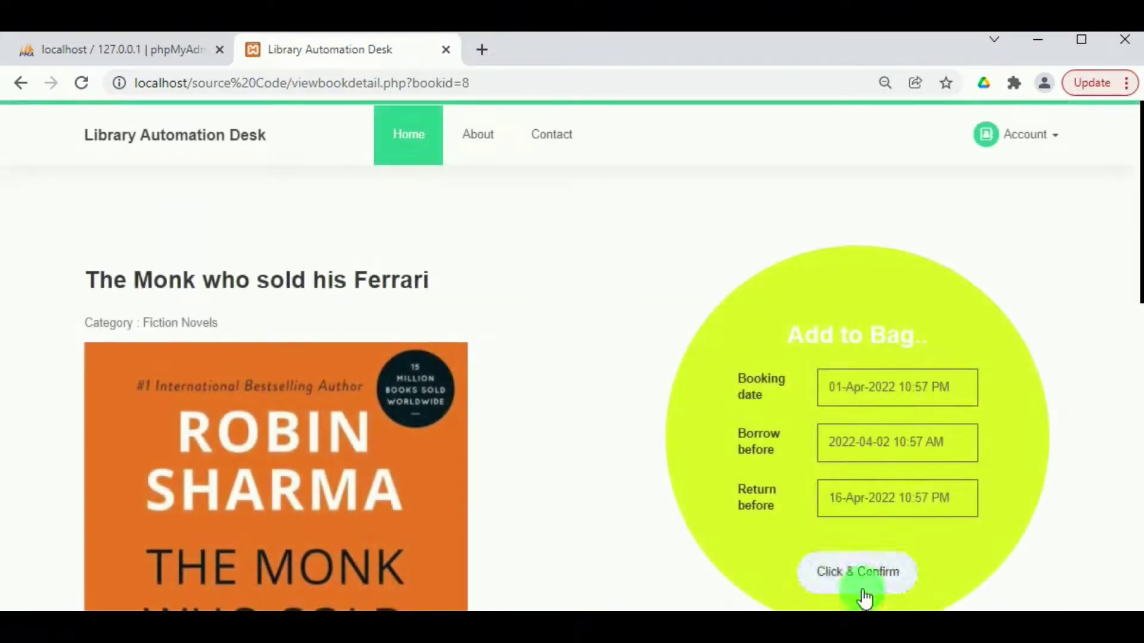
click(862, 577)
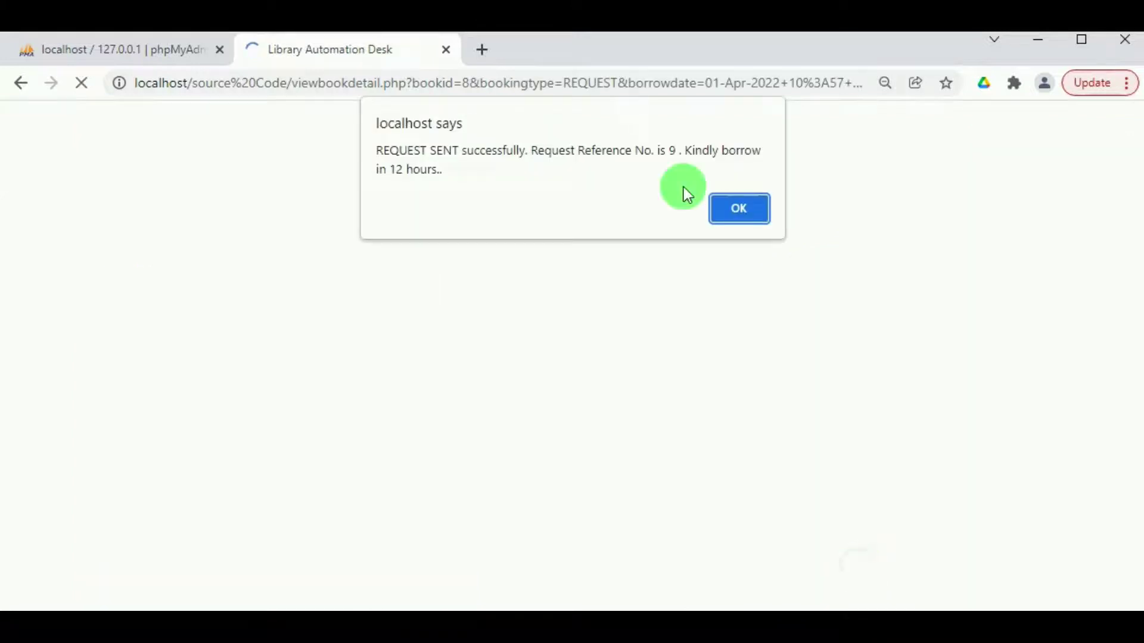
click(742, 208)
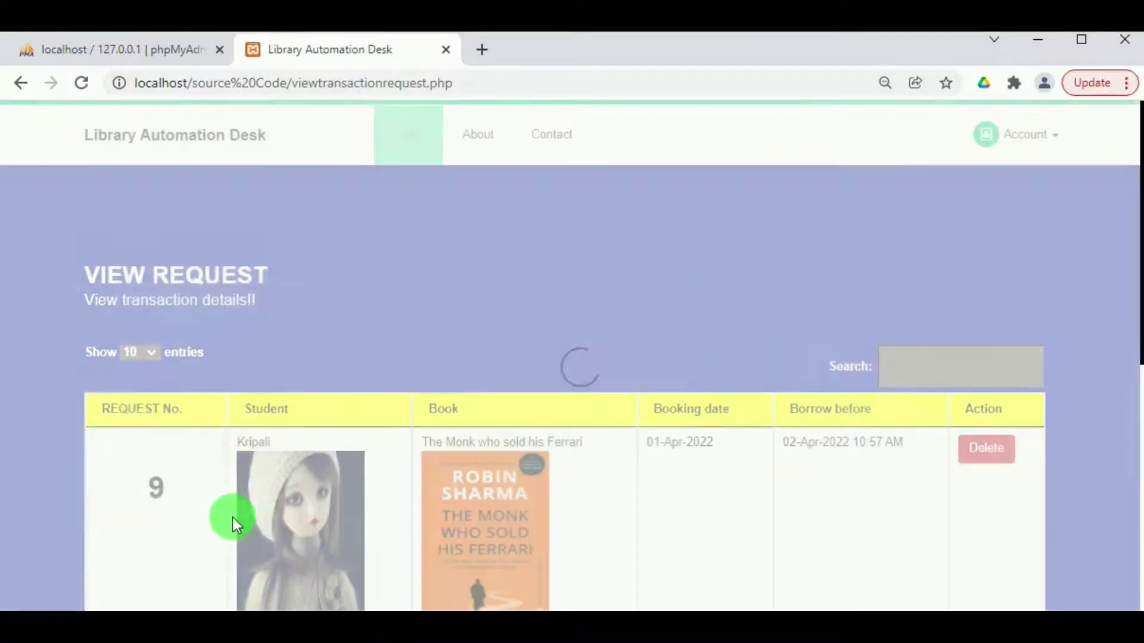
Log out of the student account via Account > Logout.
scroll(221, 449, down, 10)
scroll(216, 434, up, 8)
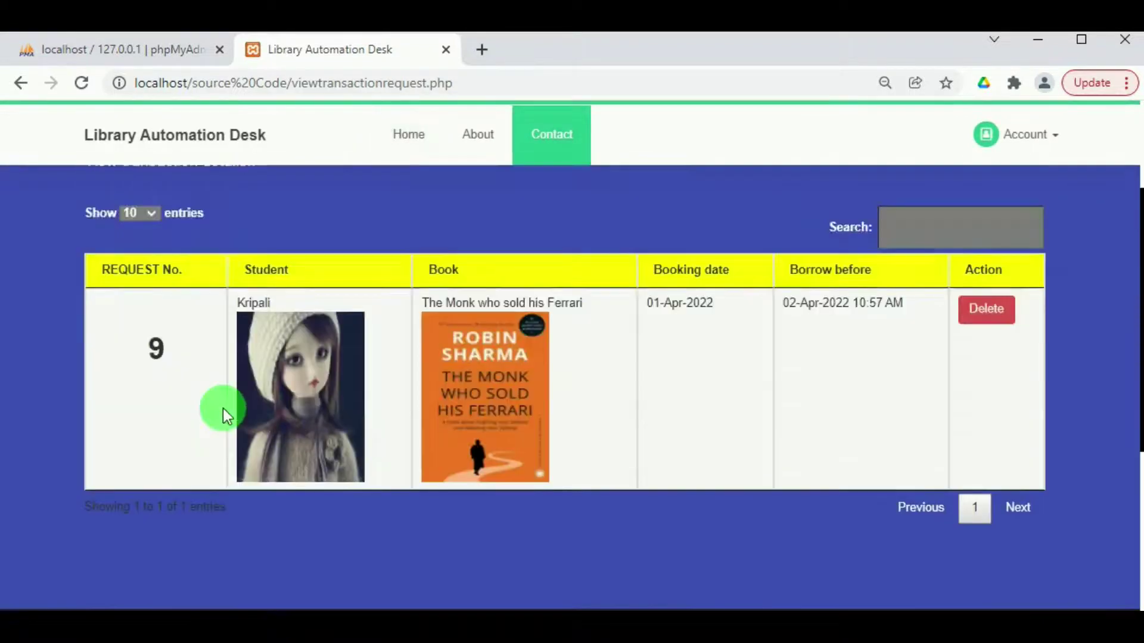
scroll(222, 408, up, 1)
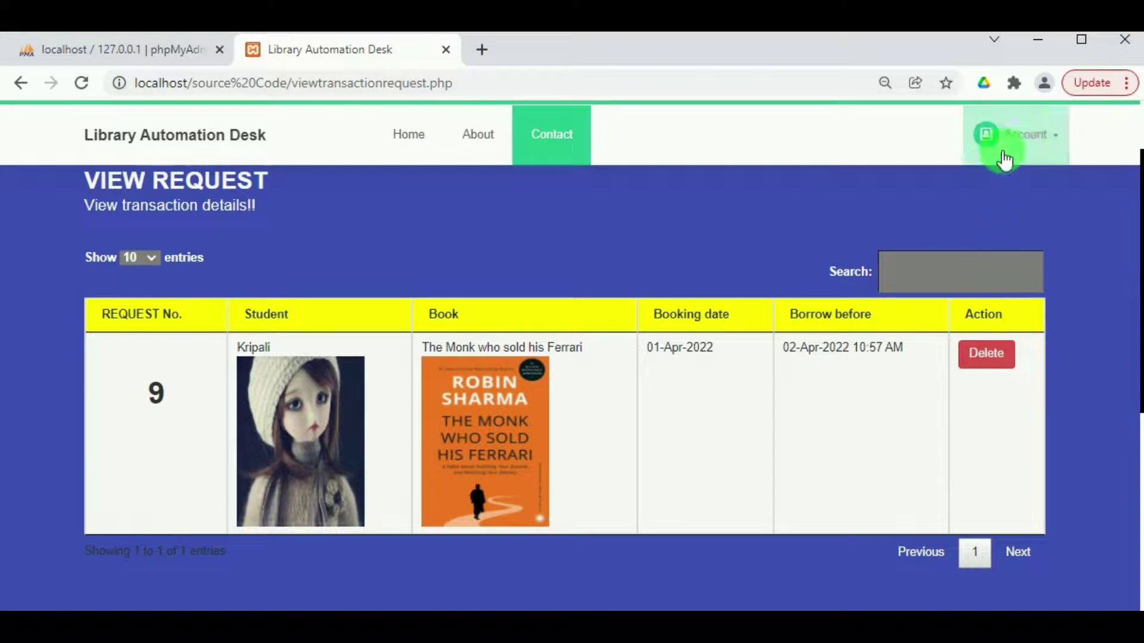
click(1052, 133)
click(957, 317)
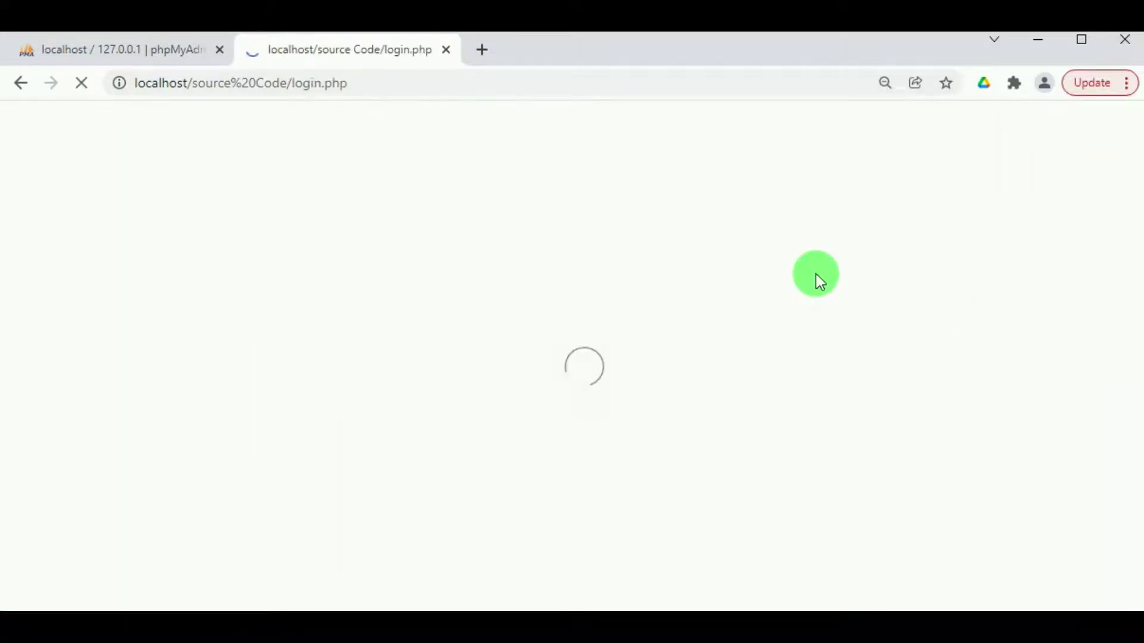
Reload the login page and sign in as the second student with their login ID and password.
click(941, 156)
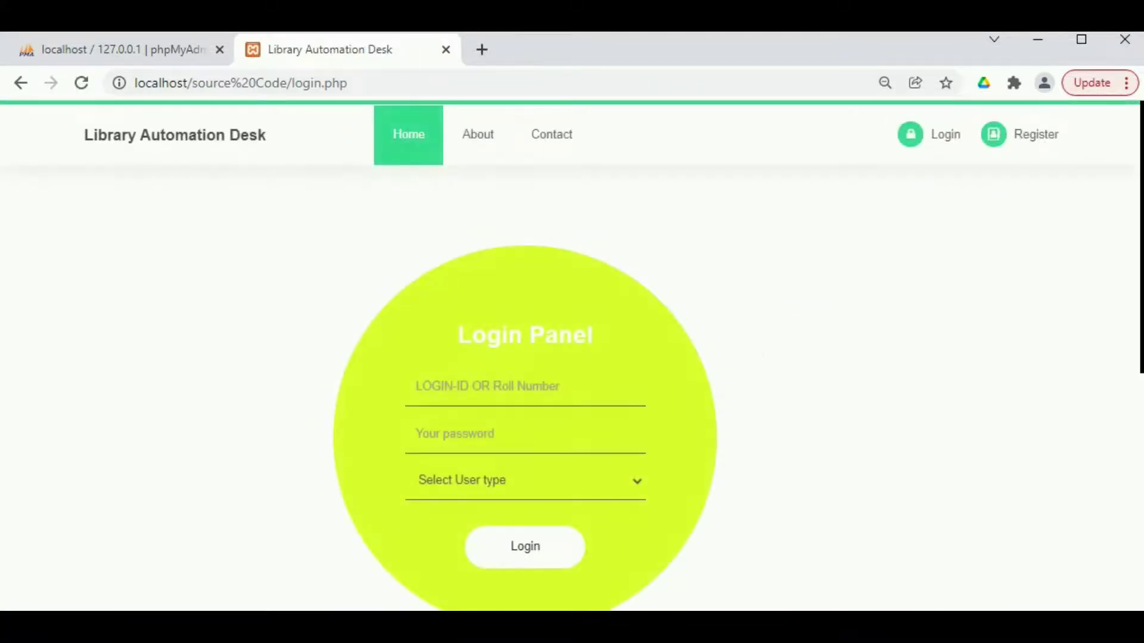
click(468, 390)
text(101010)
click(462, 442)
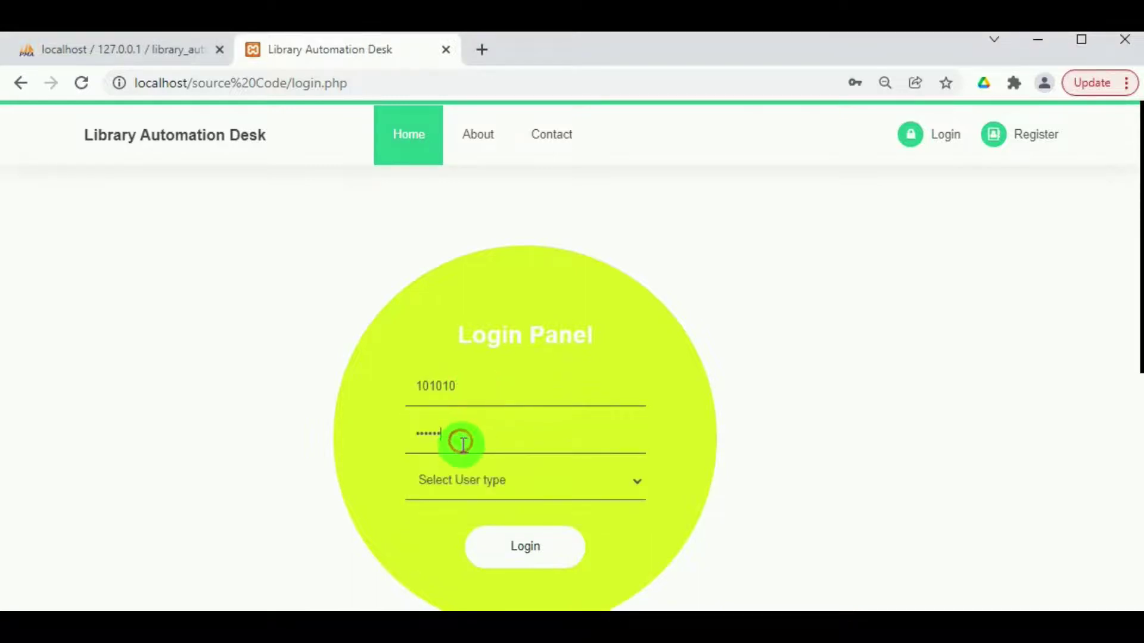
click(476, 490)
click(475, 527)
click(489, 544)
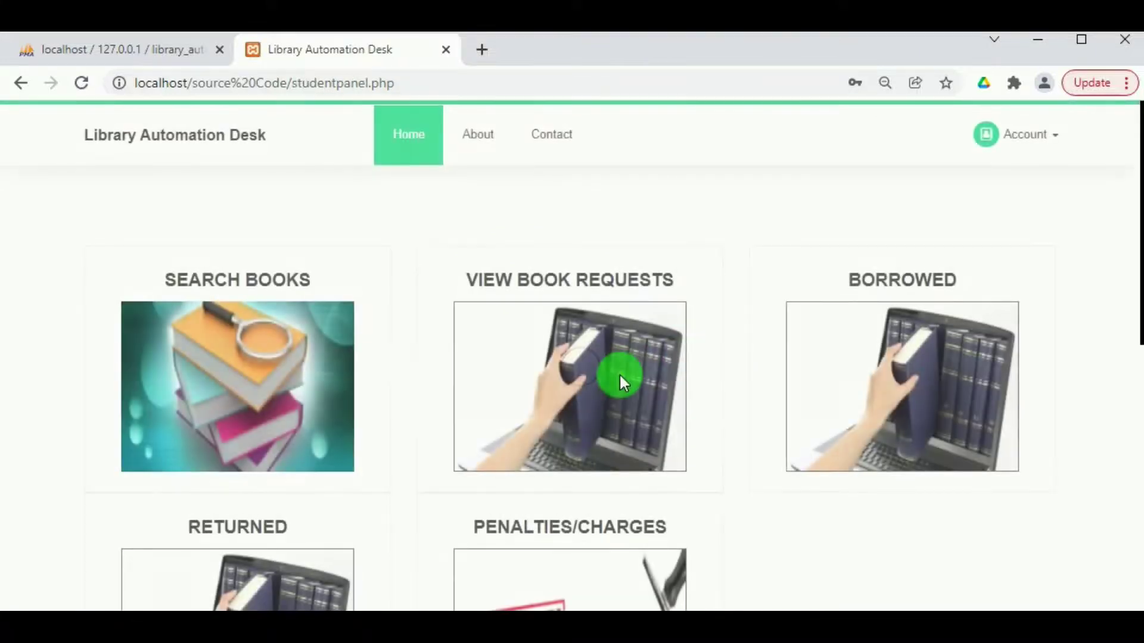
Open this student's book requests, which list no entries.
scroll(426, 387, down, 3)
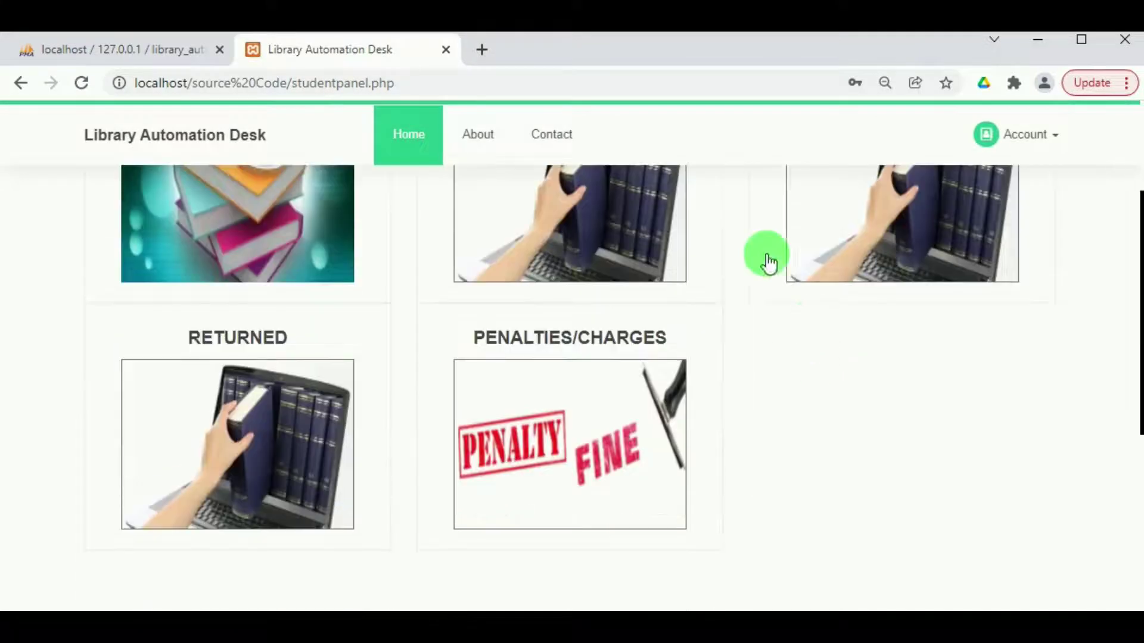
scroll(768, 262, down, 5)
scroll(669, 240, up, 5)
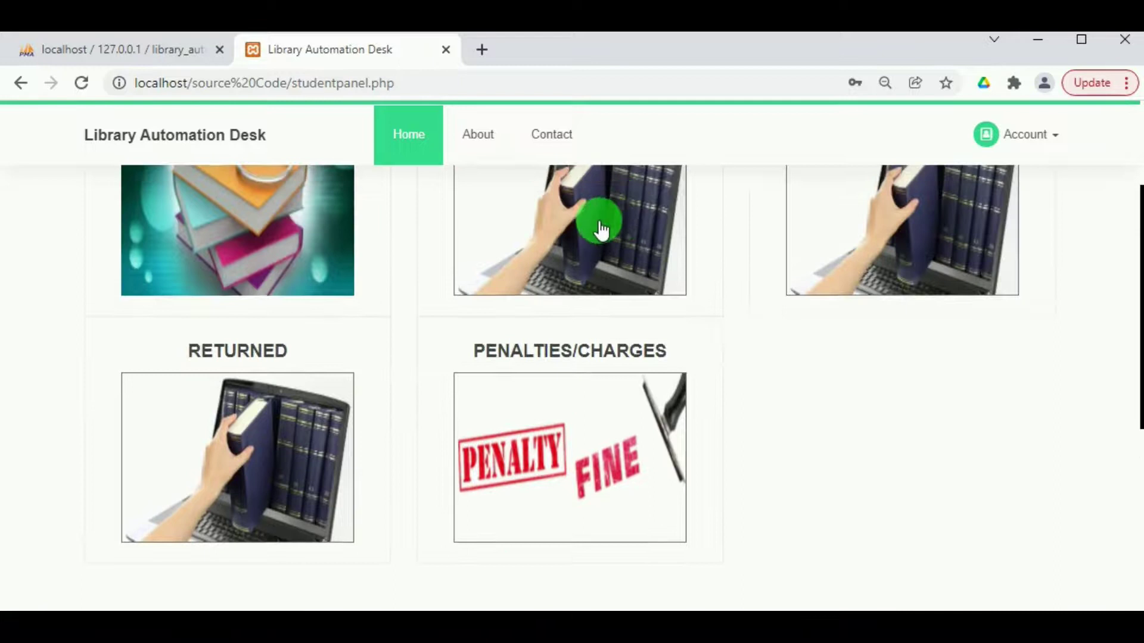
click(600, 229)
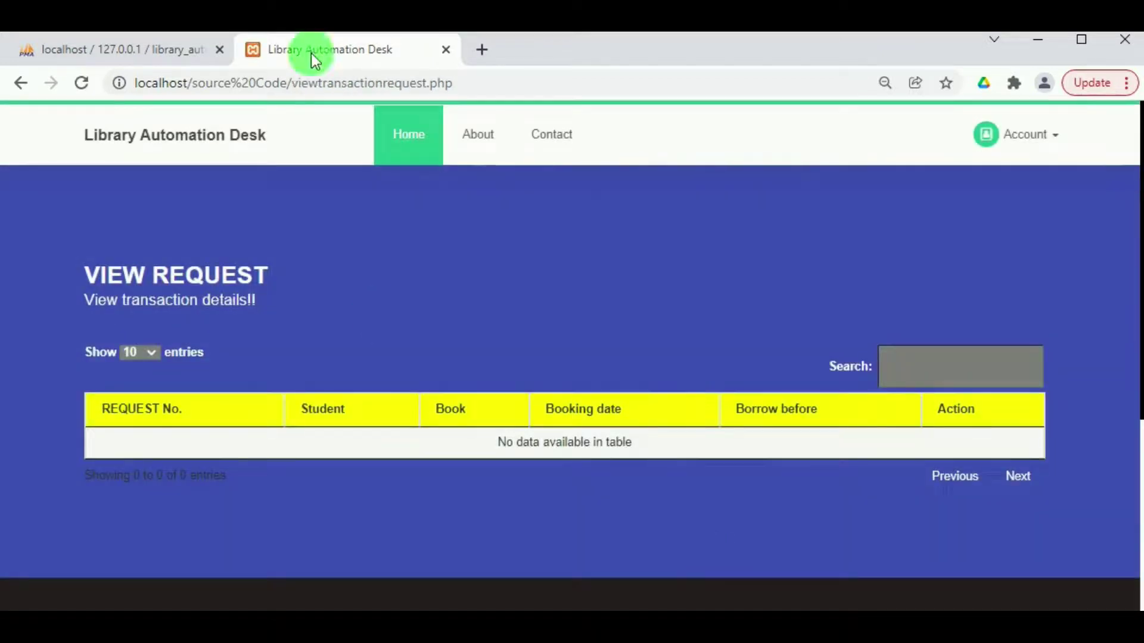
From My Home, review the four borrowed books, including The Monk who sold his Ferrari.
click(1008, 154)
click(975, 190)
click(875, 411)
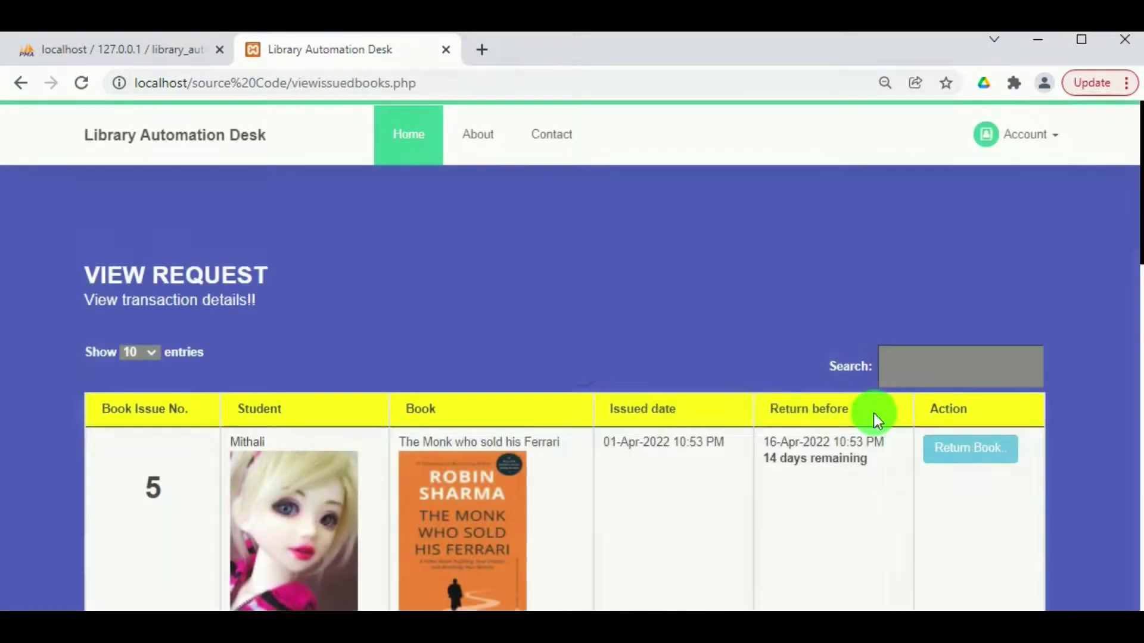
scroll(742, 403, down, 10)
scroll(742, 403, down, 5)
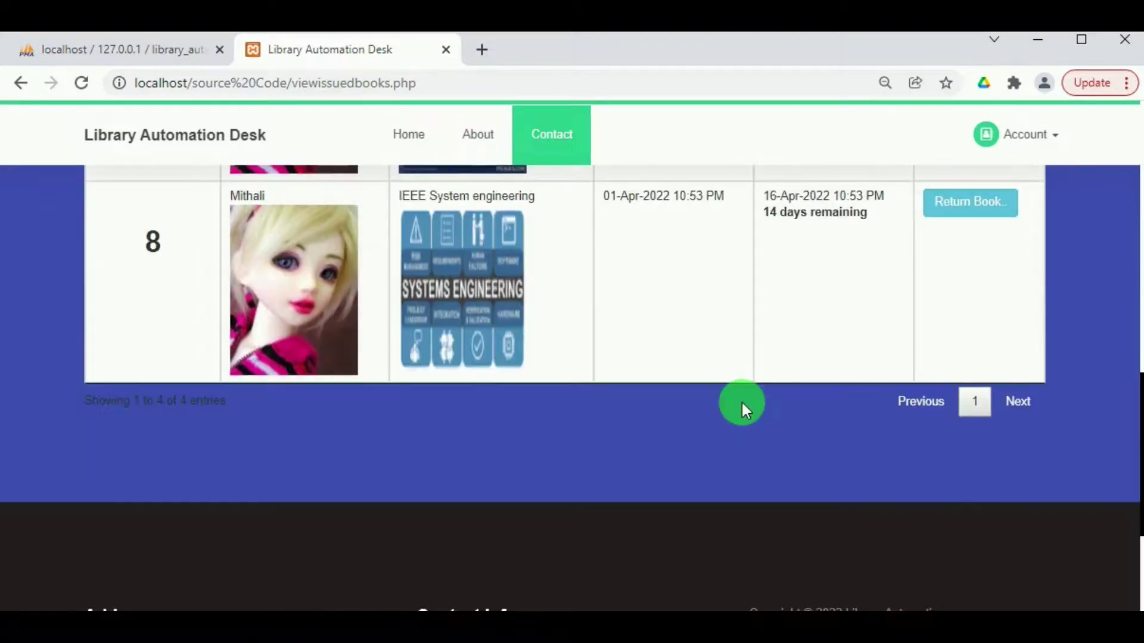
scroll(741, 401, up, 5)
scroll(742, 401, up, 8)
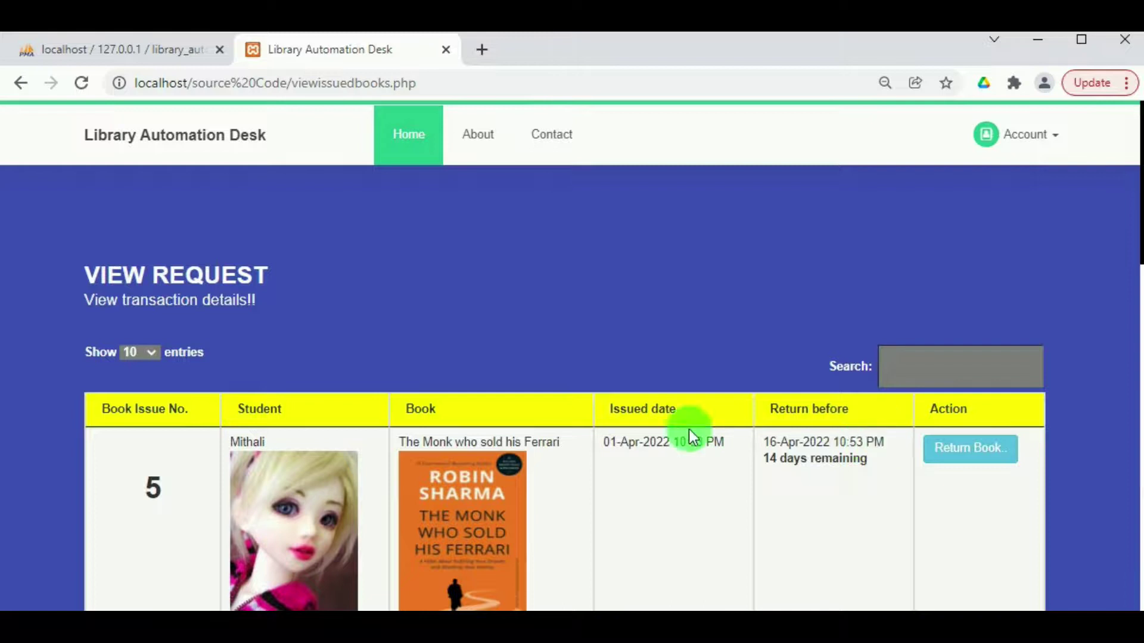
scroll(644, 484, down, 5)
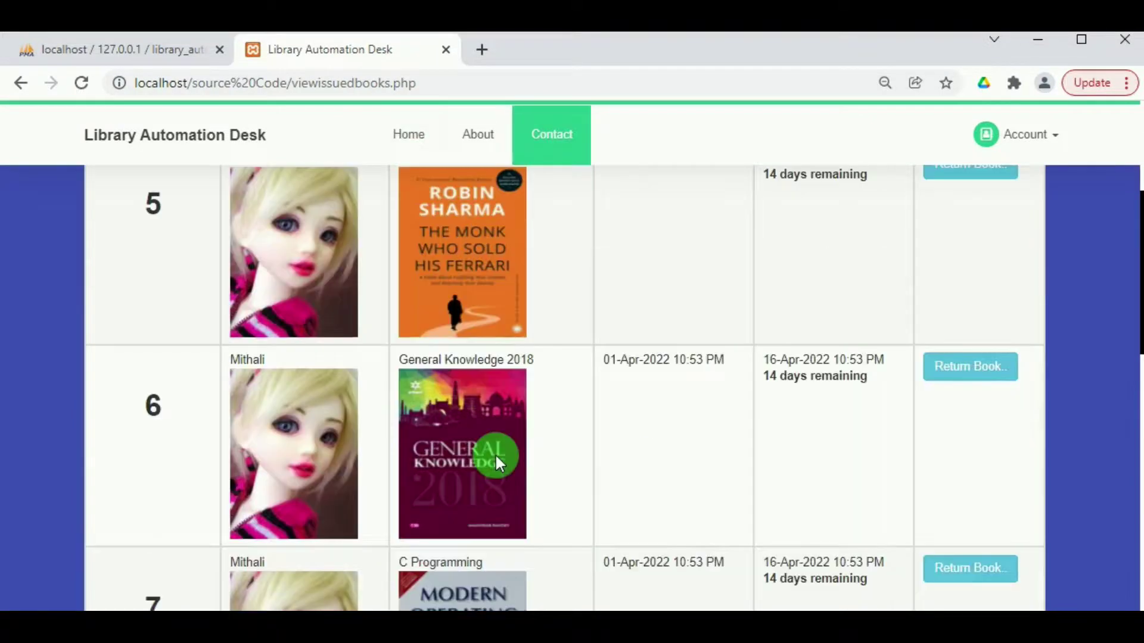
scroll(600, 517, up, 3)
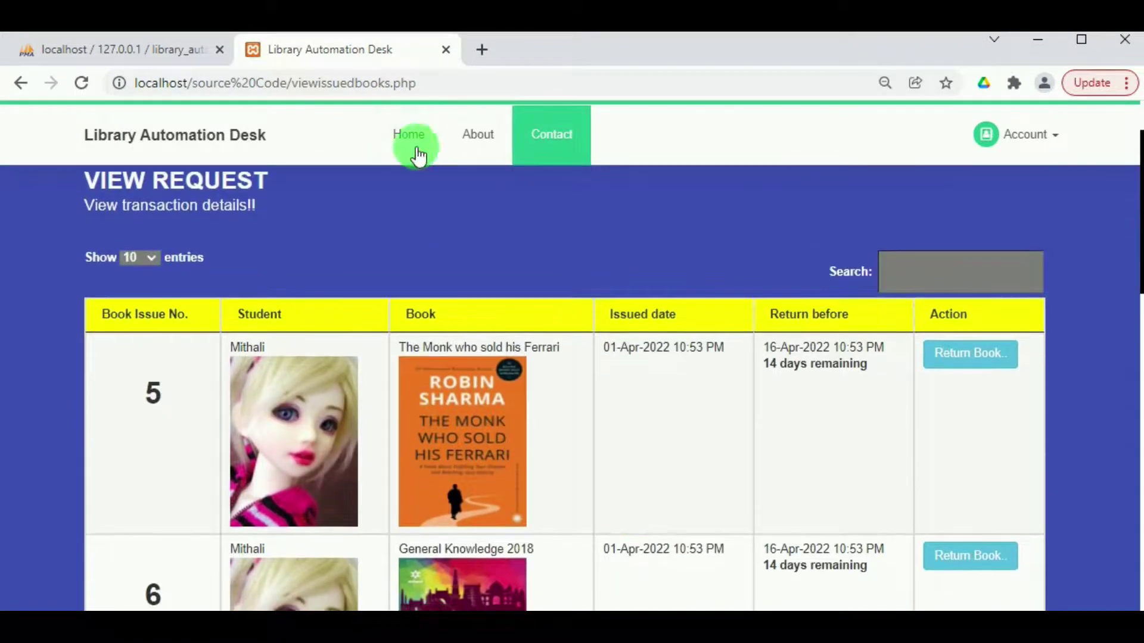
Go back to the student home dashboard via Account > My Home.
click(1034, 143)
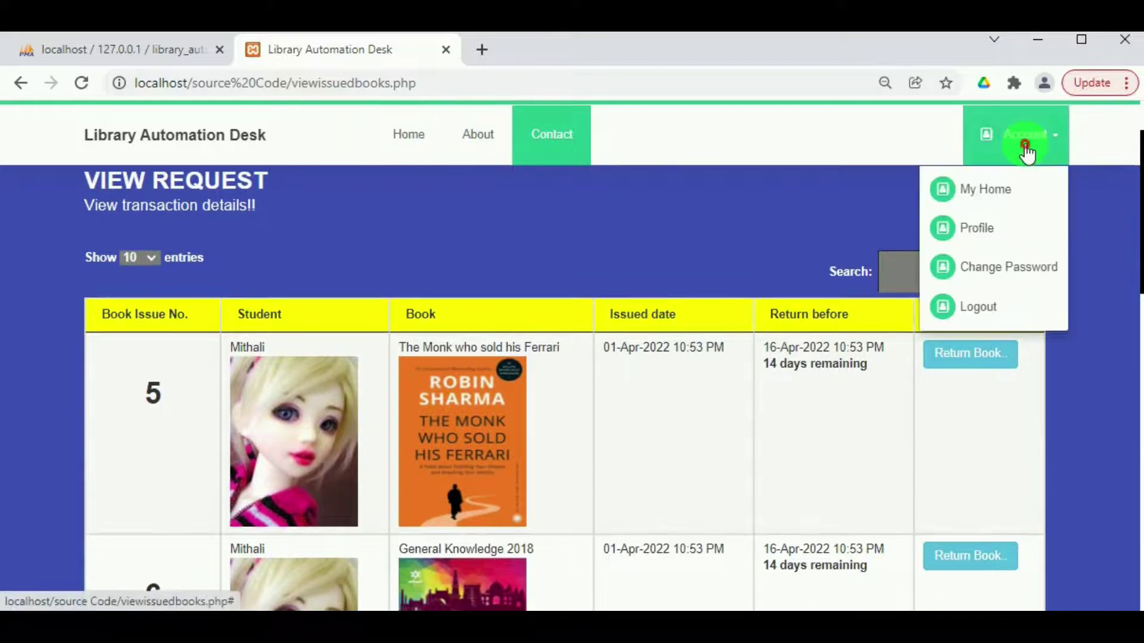
click(1011, 199)
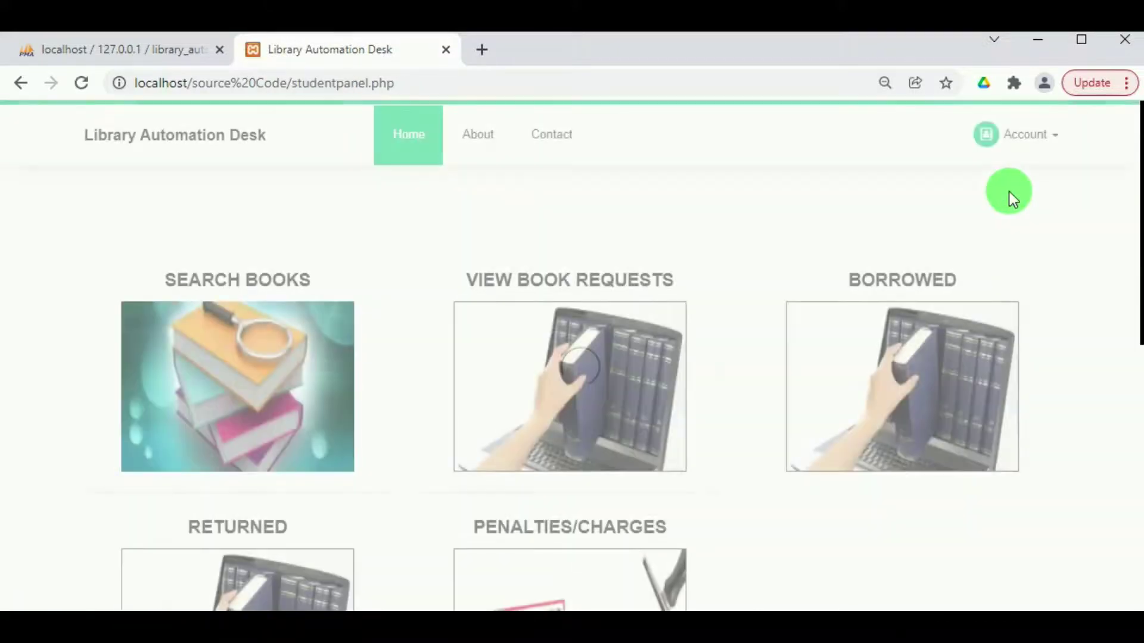
scroll(459, 495, down, 3)
Check the returned books list, showing Financial issued 19-Mar-2022, then go back home.
click(236, 448)
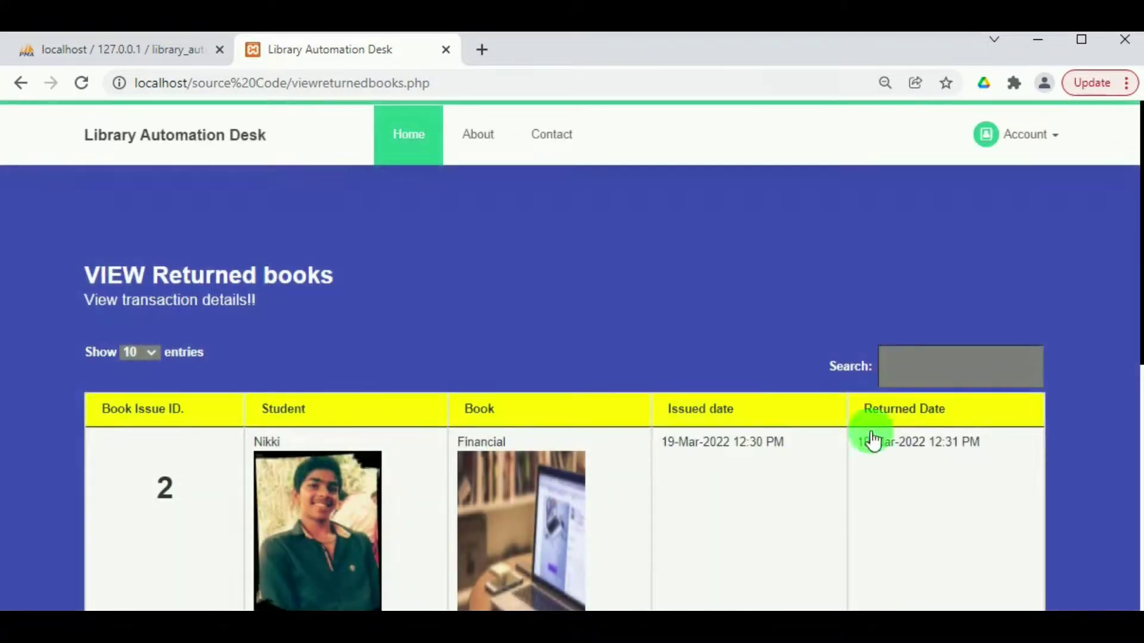
scroll(789, 486, down, 5)
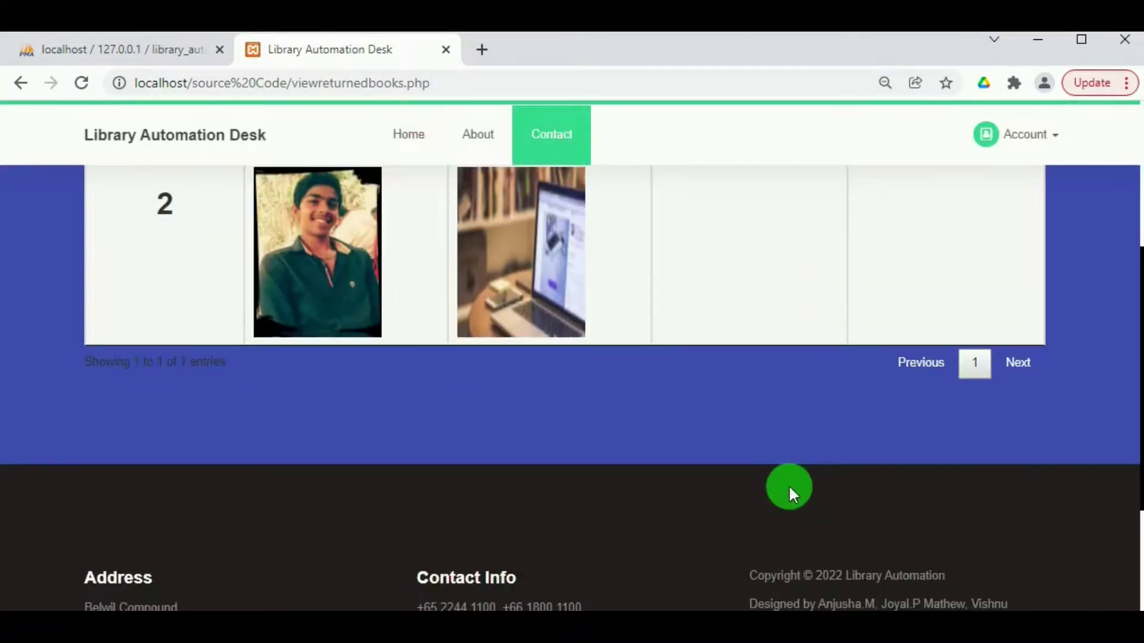
scroll(788, 487, up, 5)
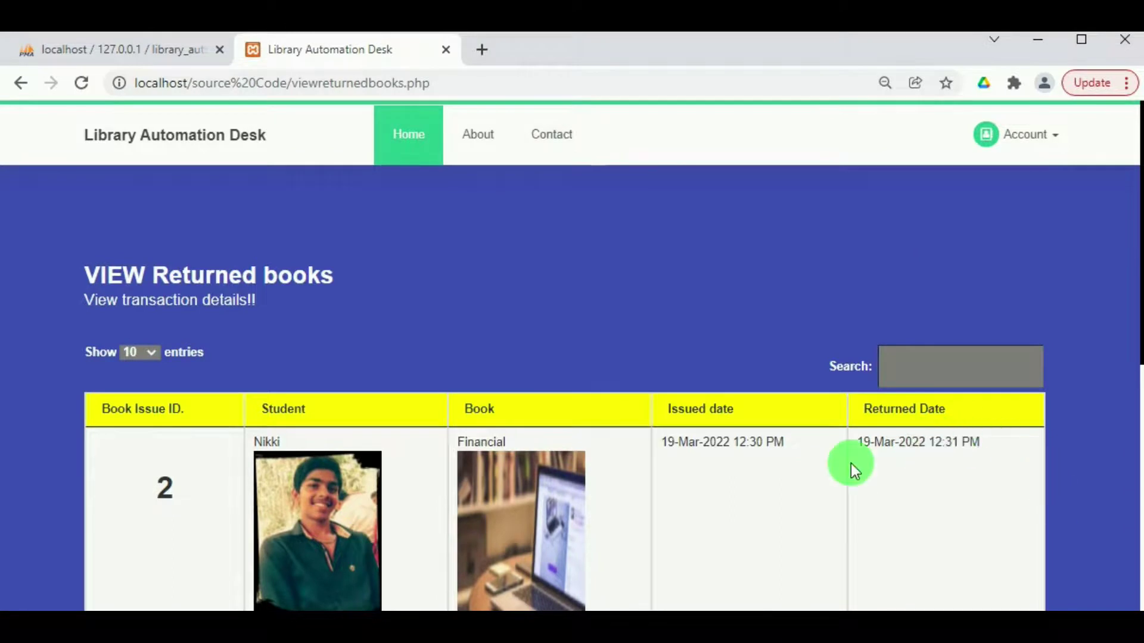
click(1019, 149)
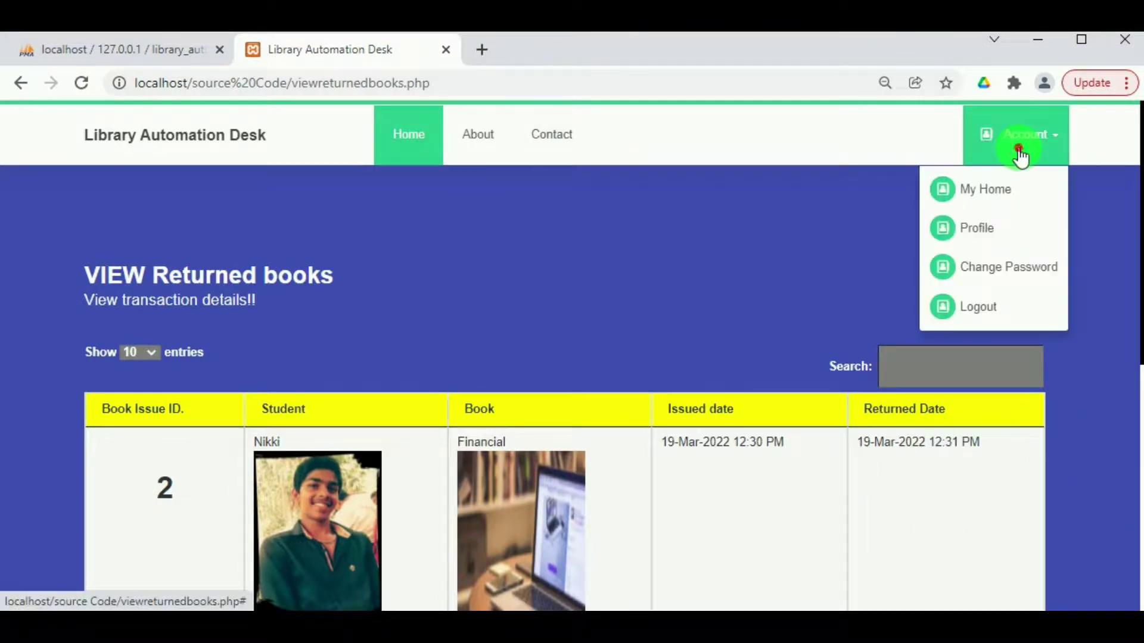
click(988, 192)
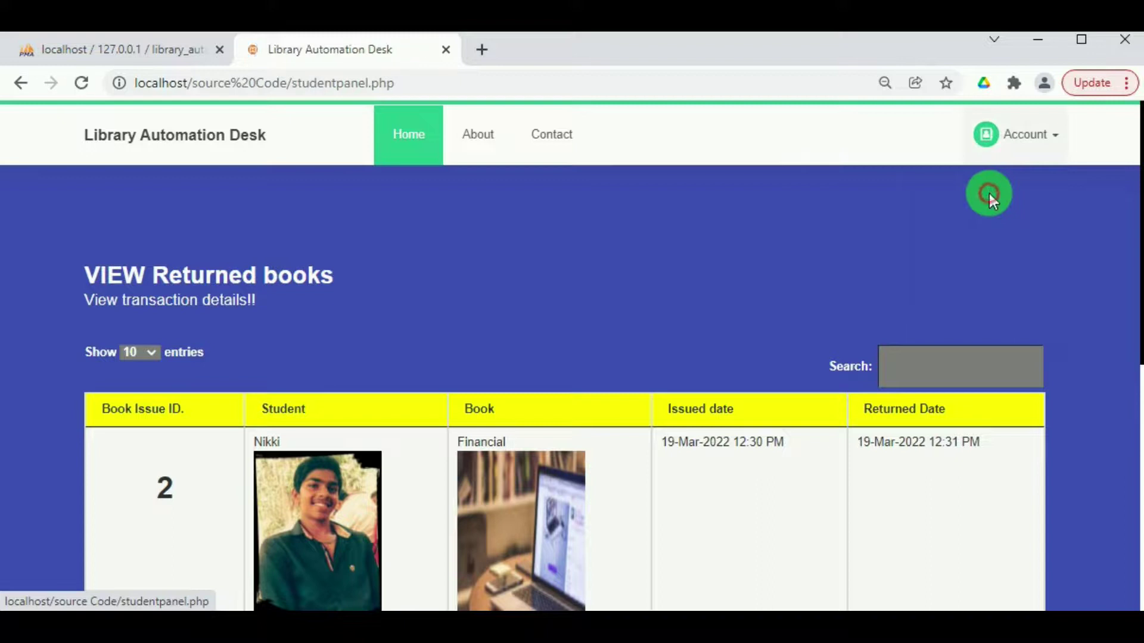
scroll(492, 473, down, 5)
Review the single penalty (Financial, ₹100.00, 2022-03-19) and return to the student home panel.
click(547, 262)
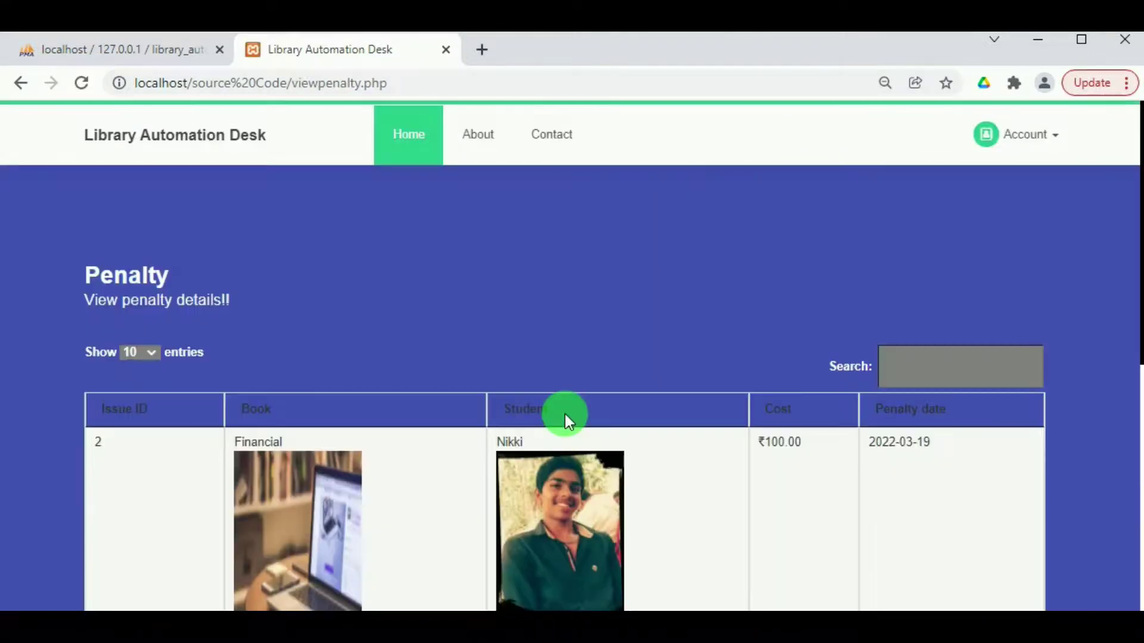
scroll(564, 414, down, 3)
scroll(953, 221, down, 2)
scroll(929, 212, up, 2)
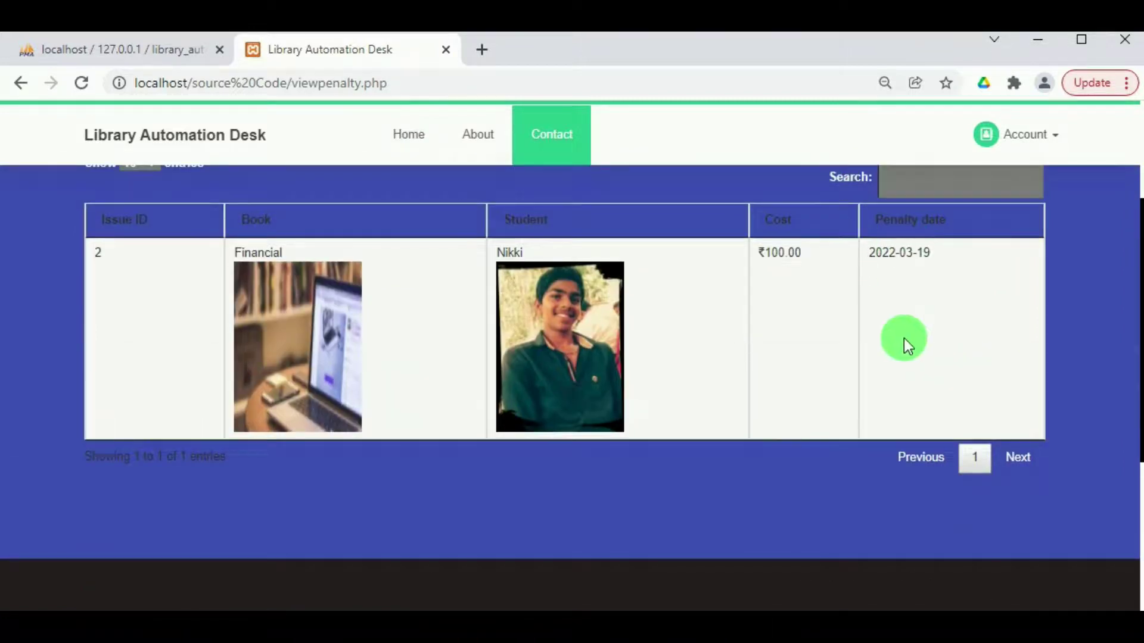
scroll(944, 342, up, 3)
scroll(944, 341, down, 6)
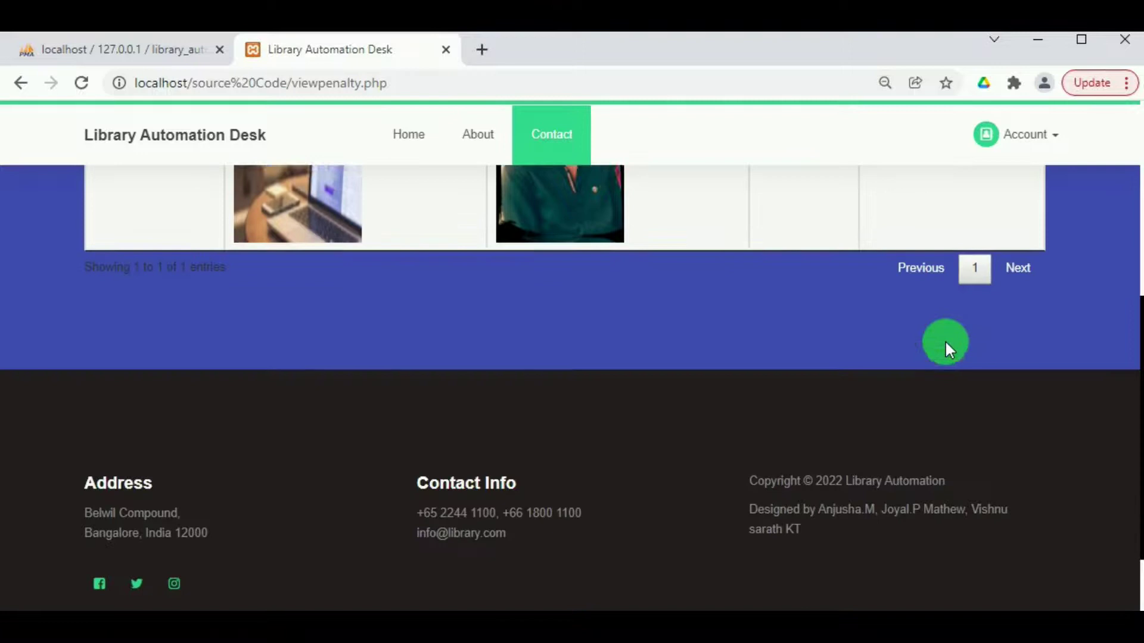
scroll(945, 339, up, 2)
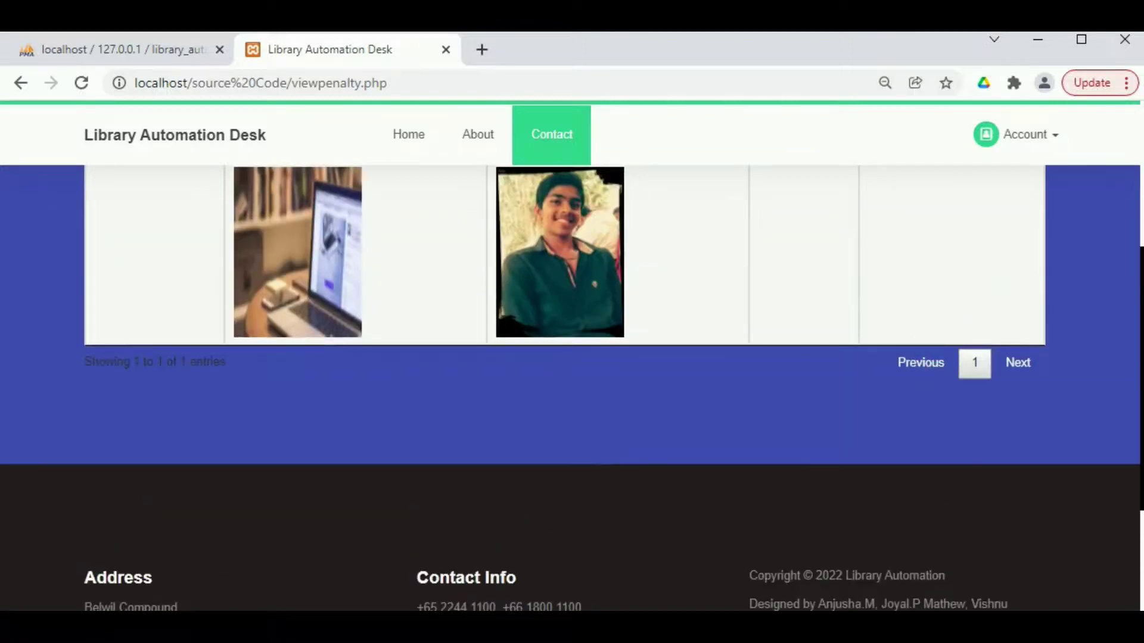
click(985, 165)
click(975, 180)
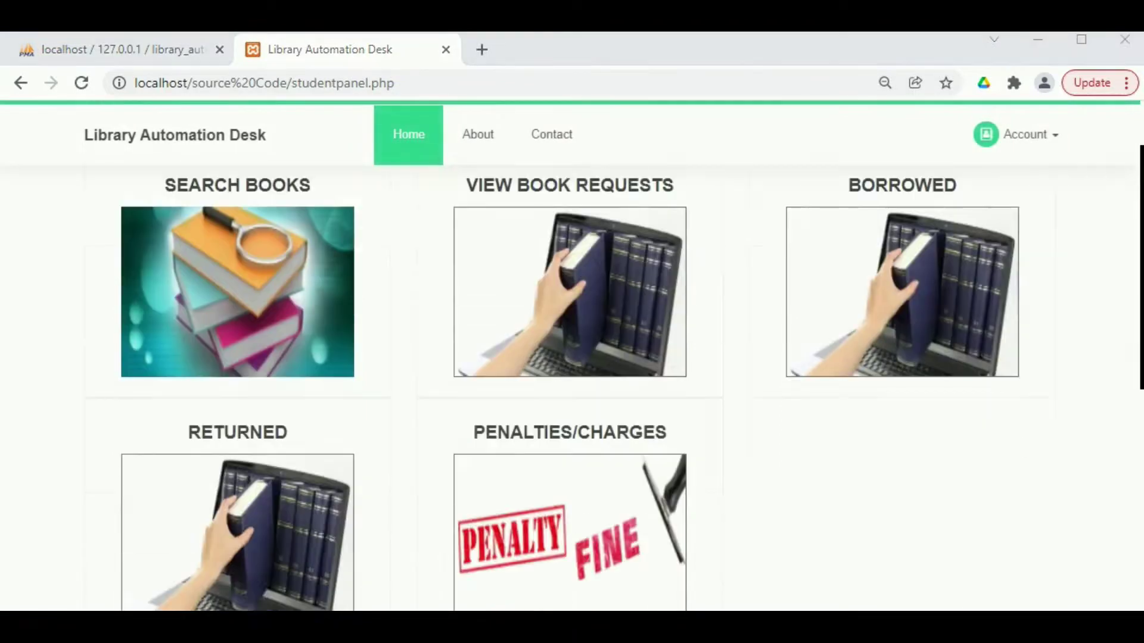
Log out and sign back in as the first student using the saved login ID.
click(1047, 156)
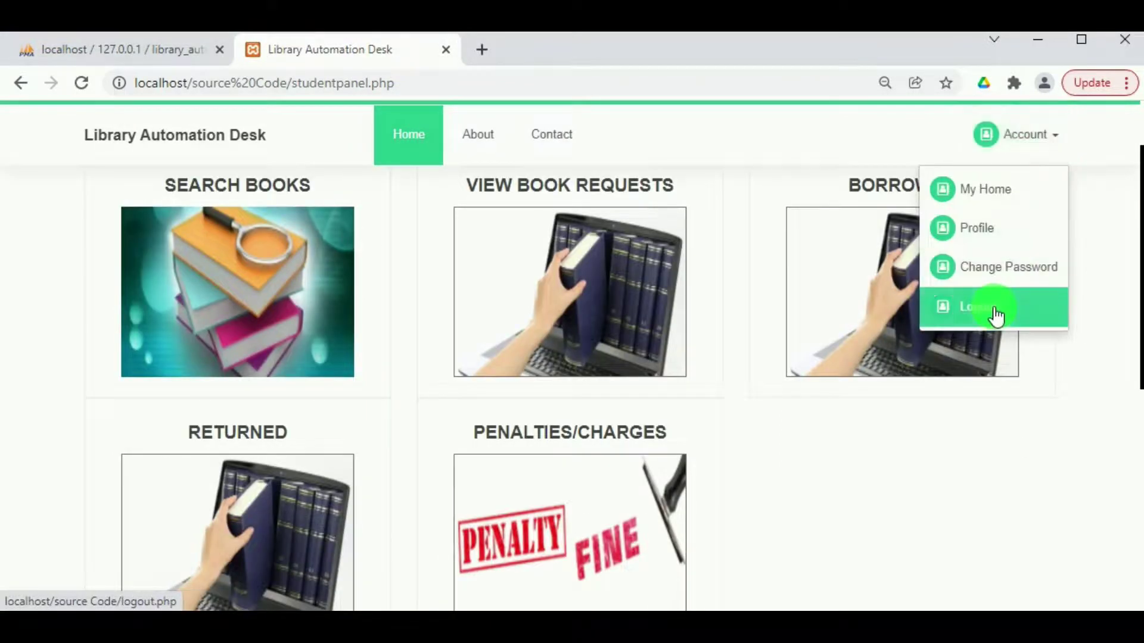
click(994, 310)
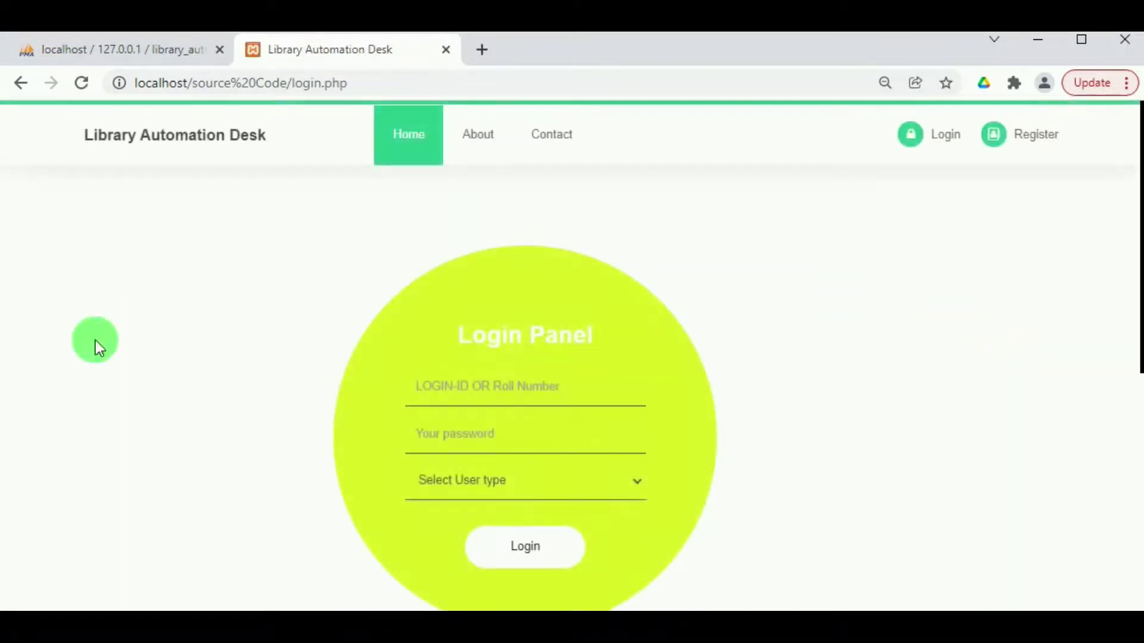
click(459, 389)
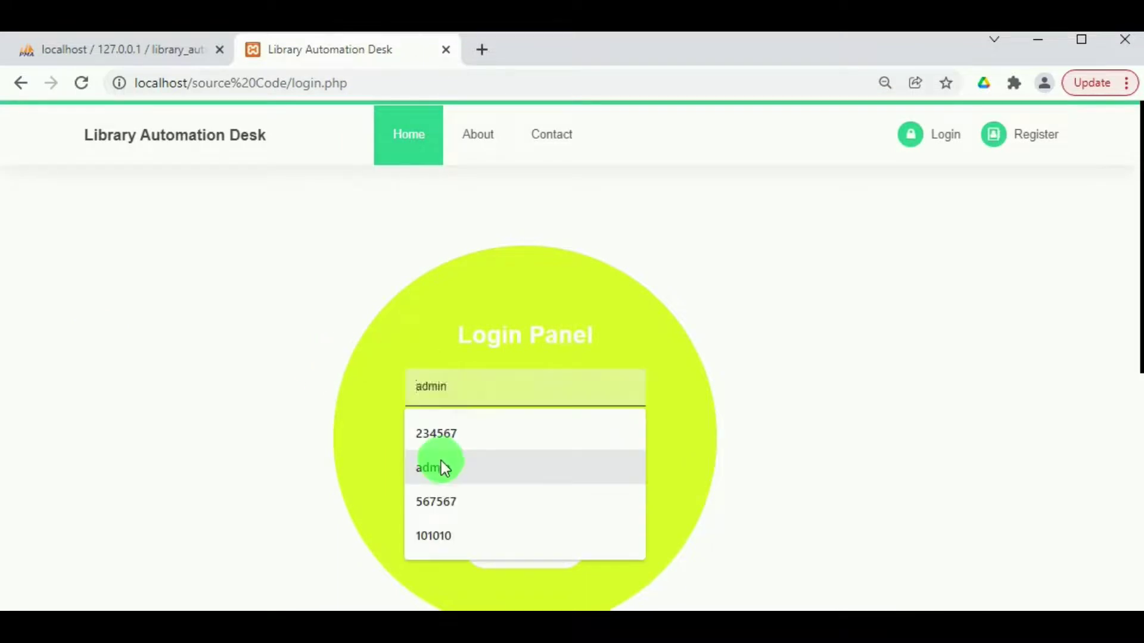
click(450, 504)
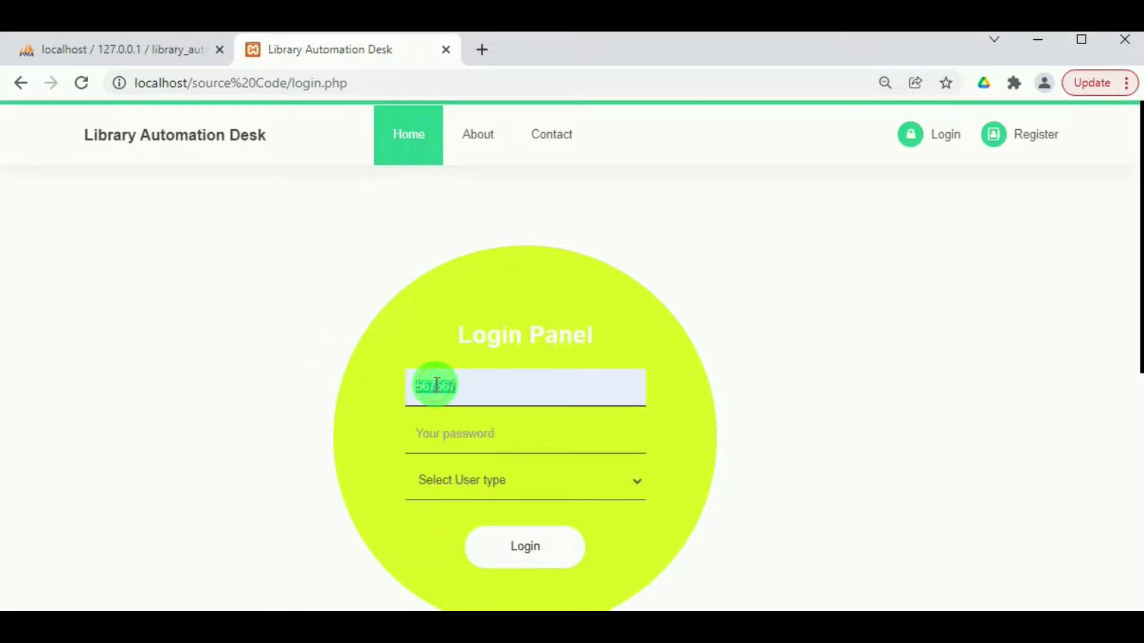
click(452, 427)
click(484, 480)
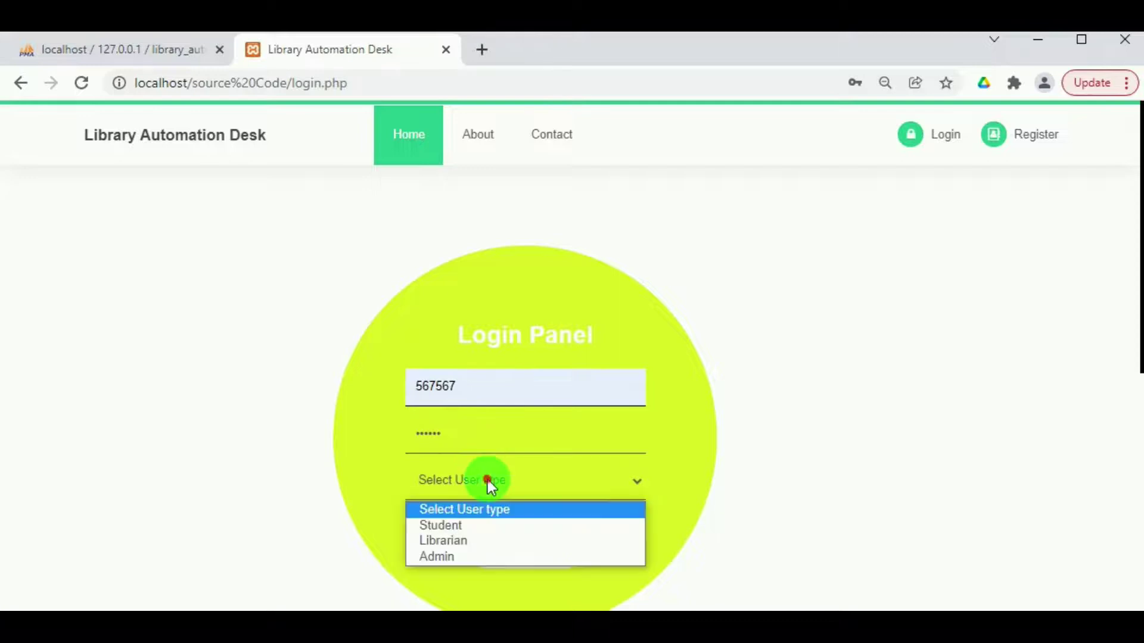
click(470, 525)
click(497, 543)
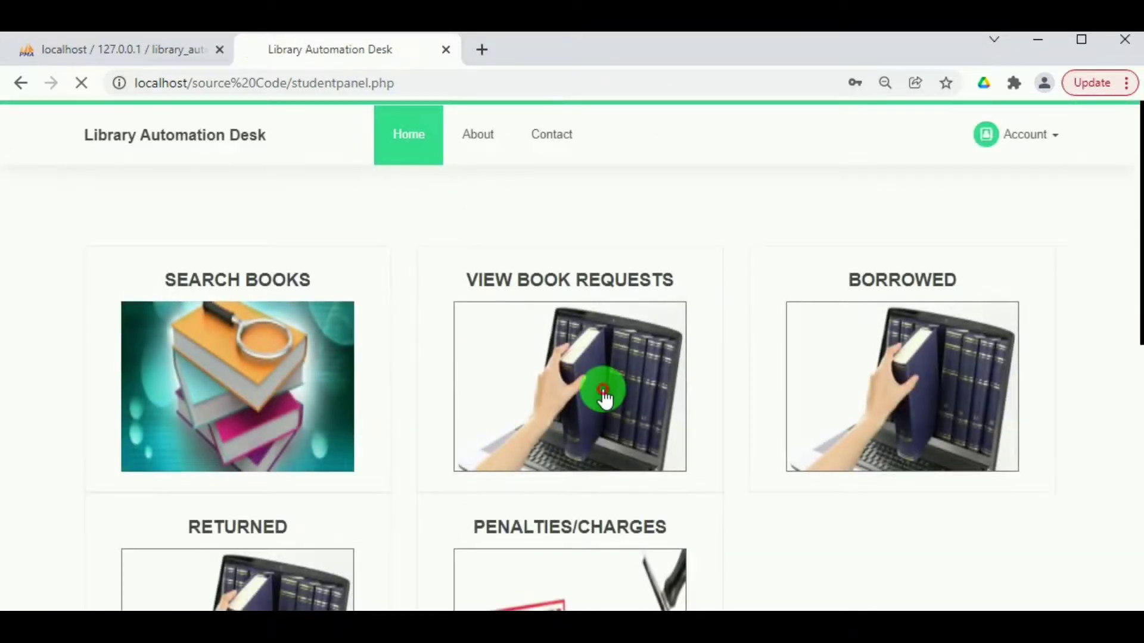
View book requests, showing pending request 9 for The Monk who sold his Ferrari.
click(604, 390)
scroll(187, 262, down, 10)
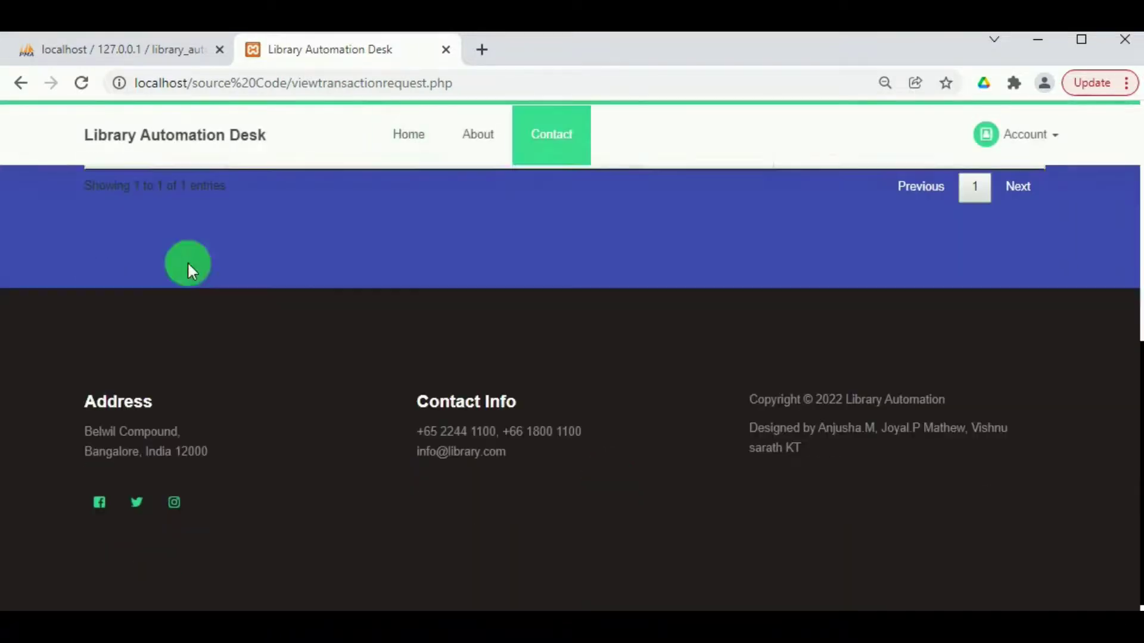
scroll(163, 199, up, 3)
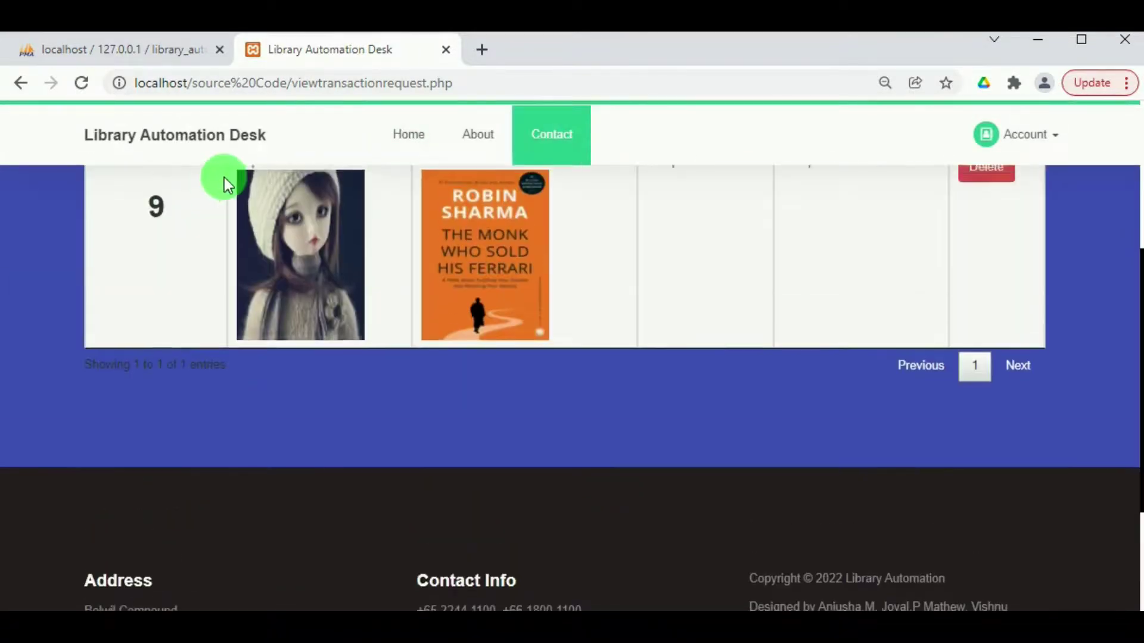
scroll(224, 177, up, 4)
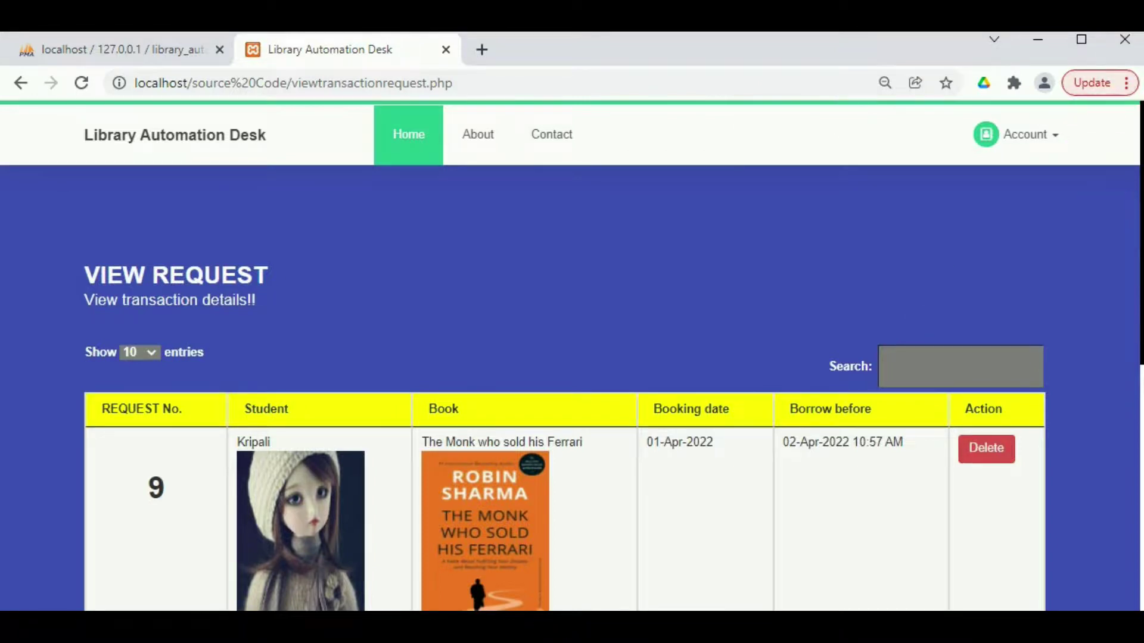
In the private window, log in as Admin and open Issue request to see pending request 9.
click(603, 587)
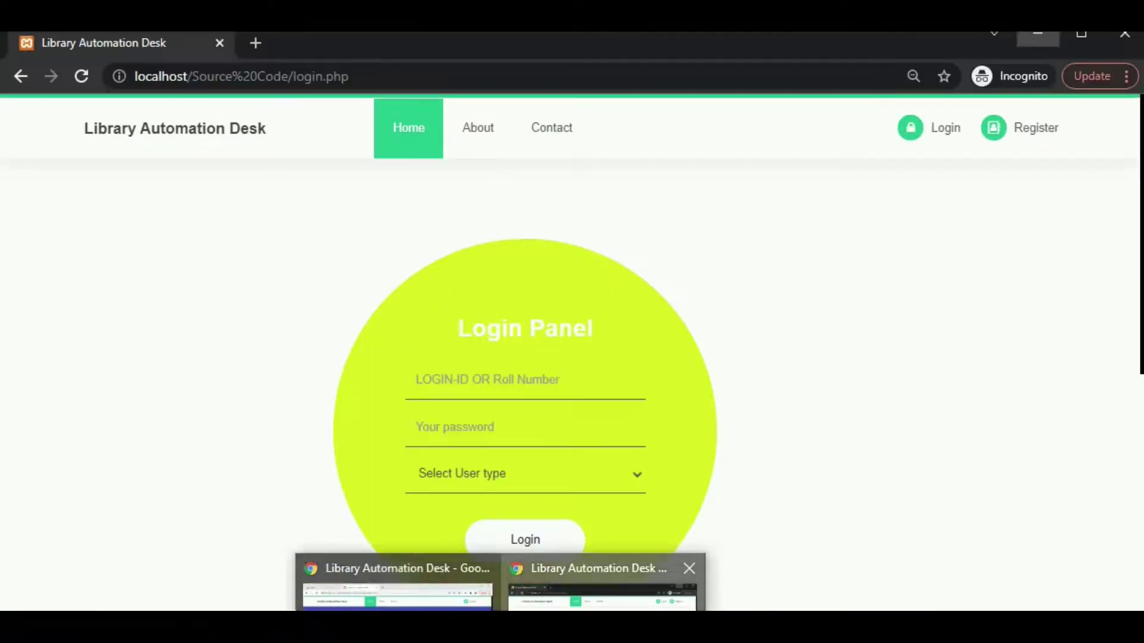
click(453, 398)
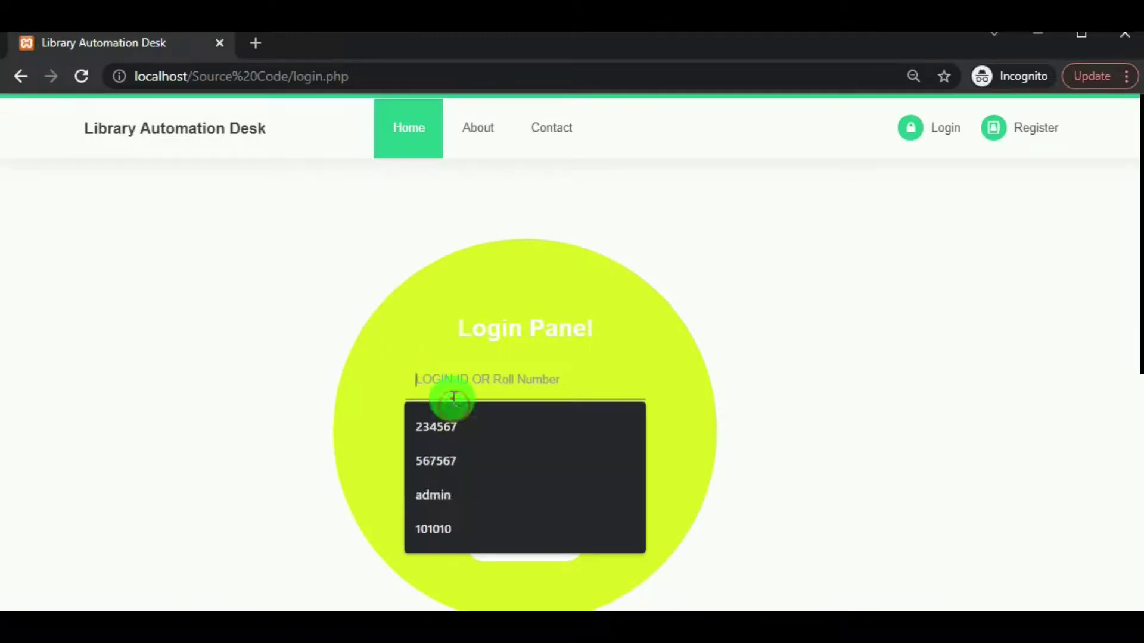
click(440, 498)
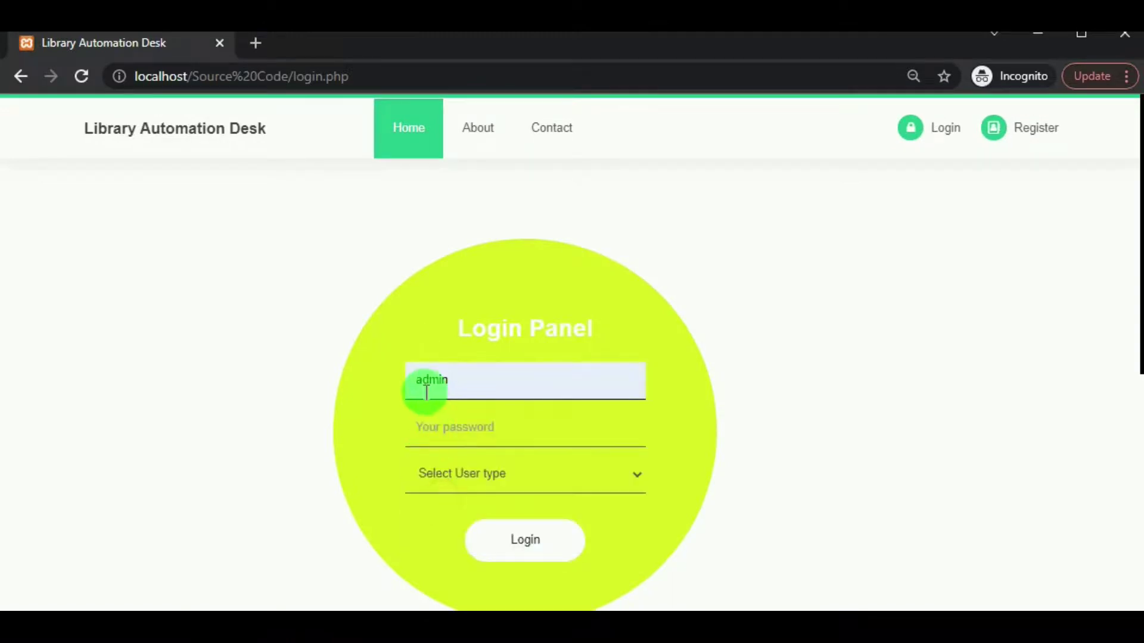
click(449, 467)
click(441, 436)
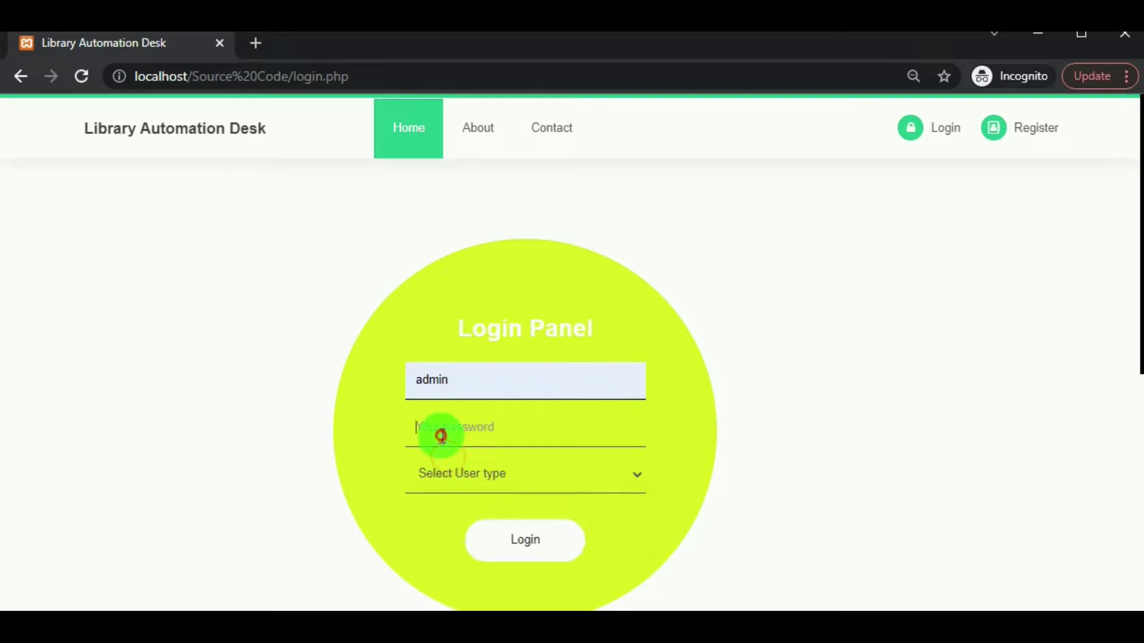
click(448, 475)
click(484, 551)
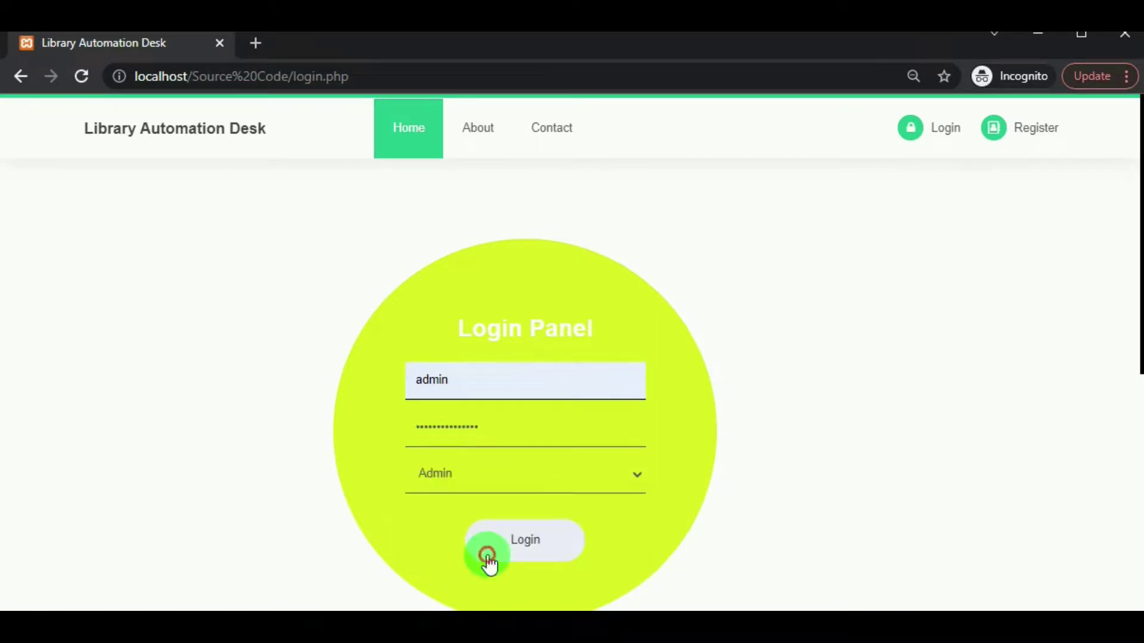
click(489, 553)
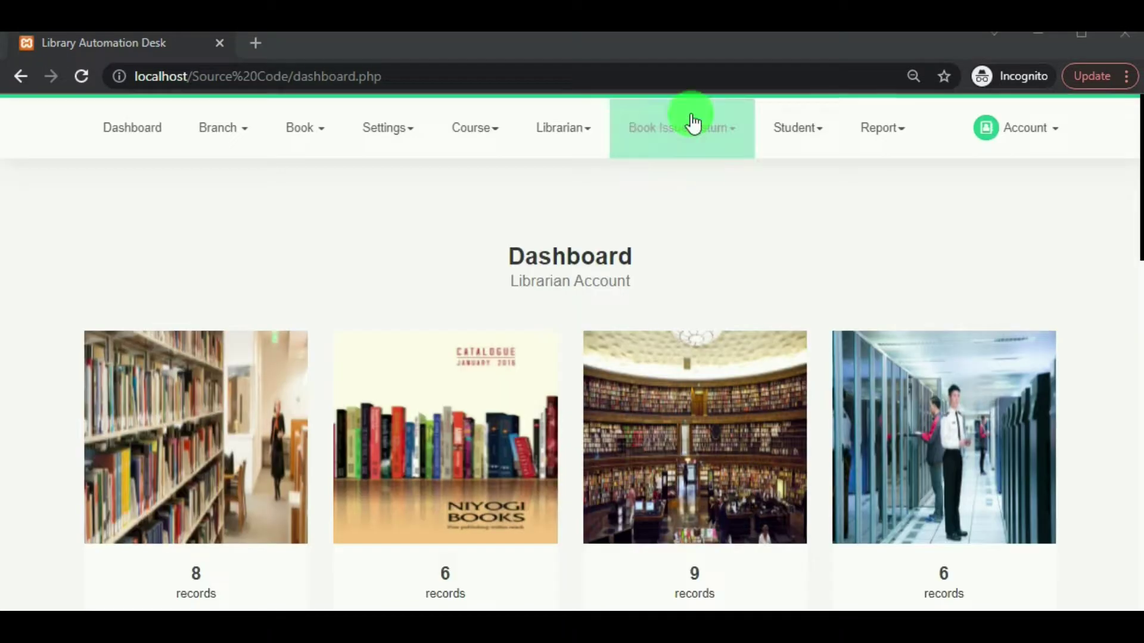
click(691, 123)
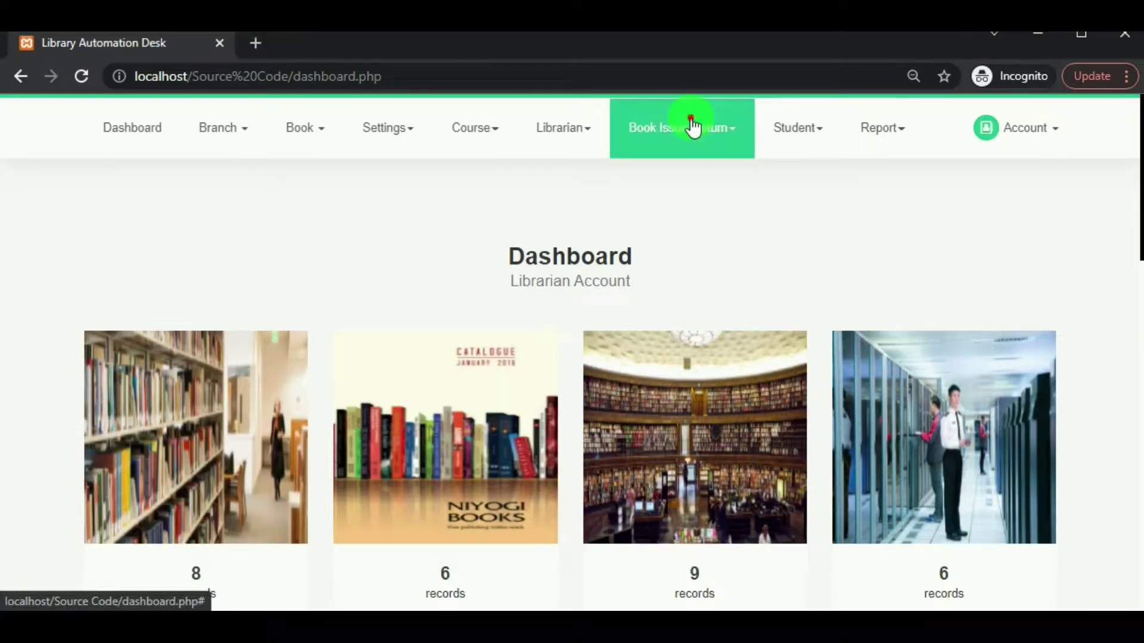
click(692, 177)
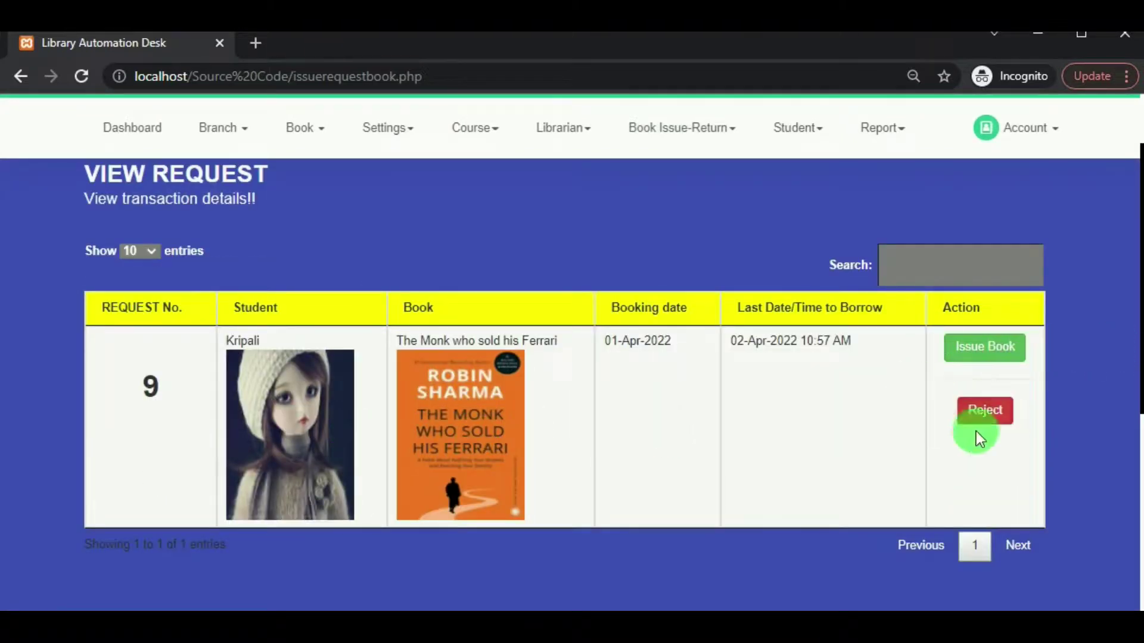
Issue The Monk who sold his Ferrari for request 9, then view issued books due 16-Apr-2022.
click(998, 351)
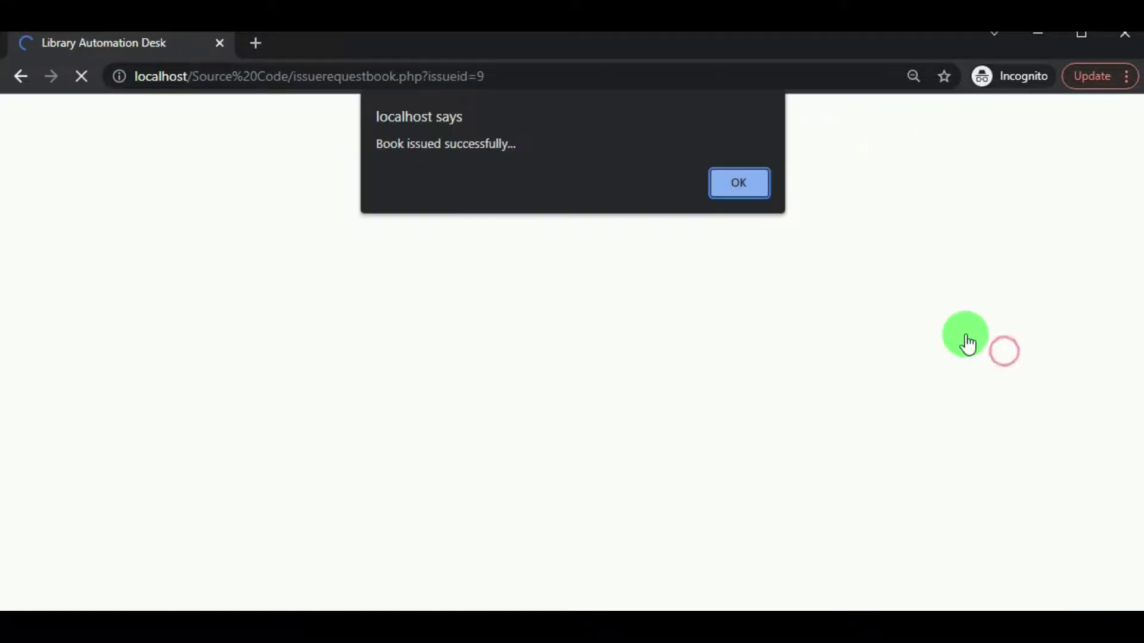
click(739, 205)
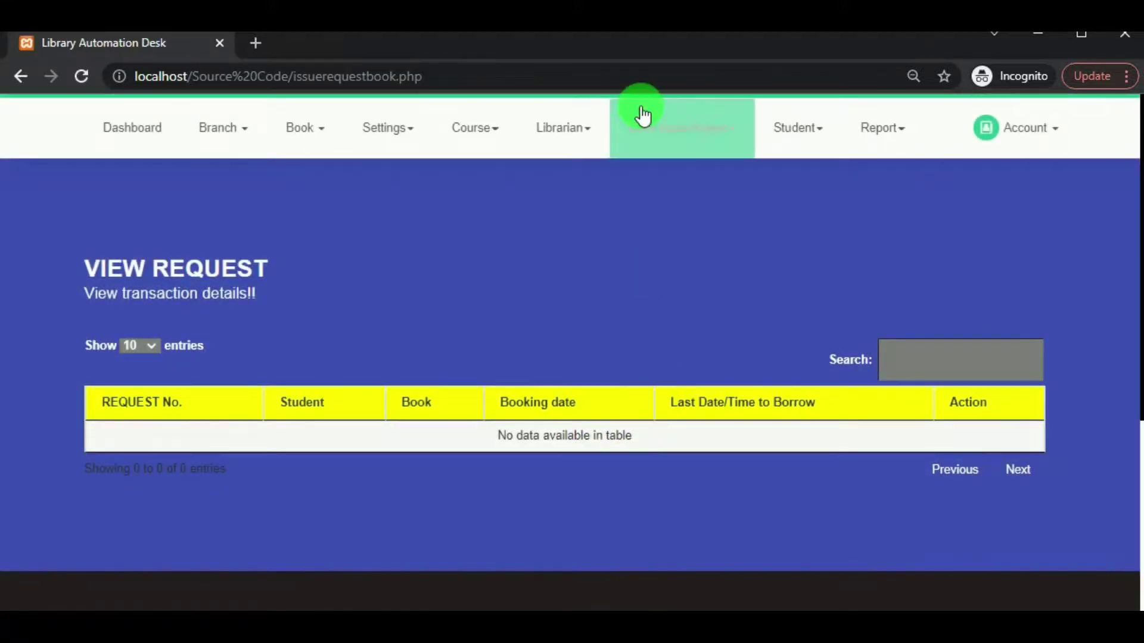
click(652, 133)
click(659, 223)
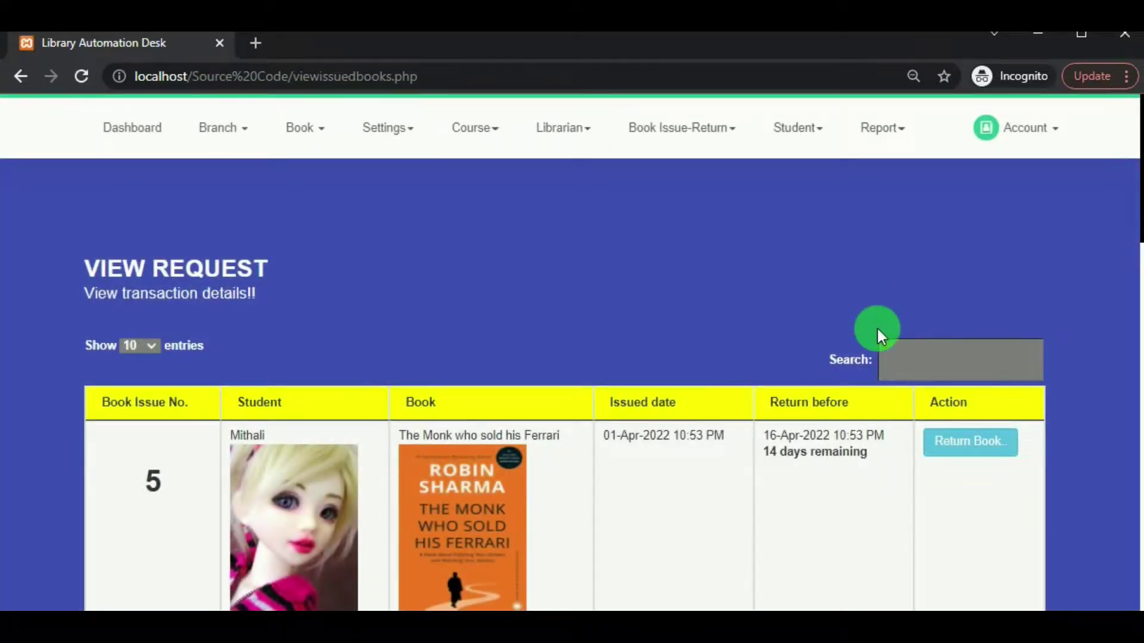
scroll(852, 367, down, 15)
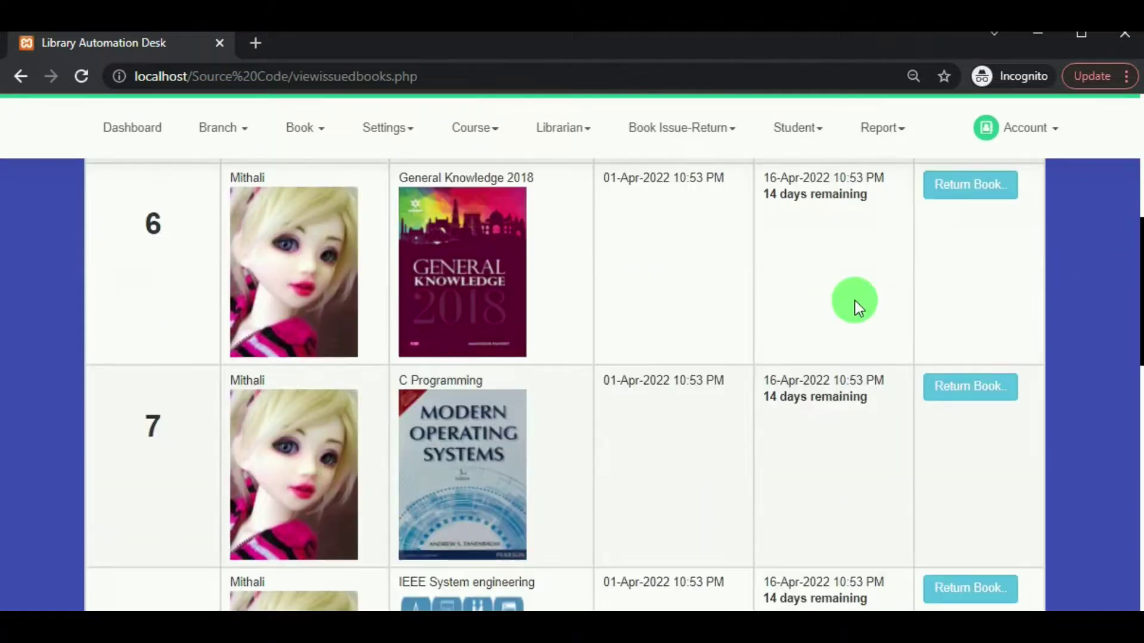
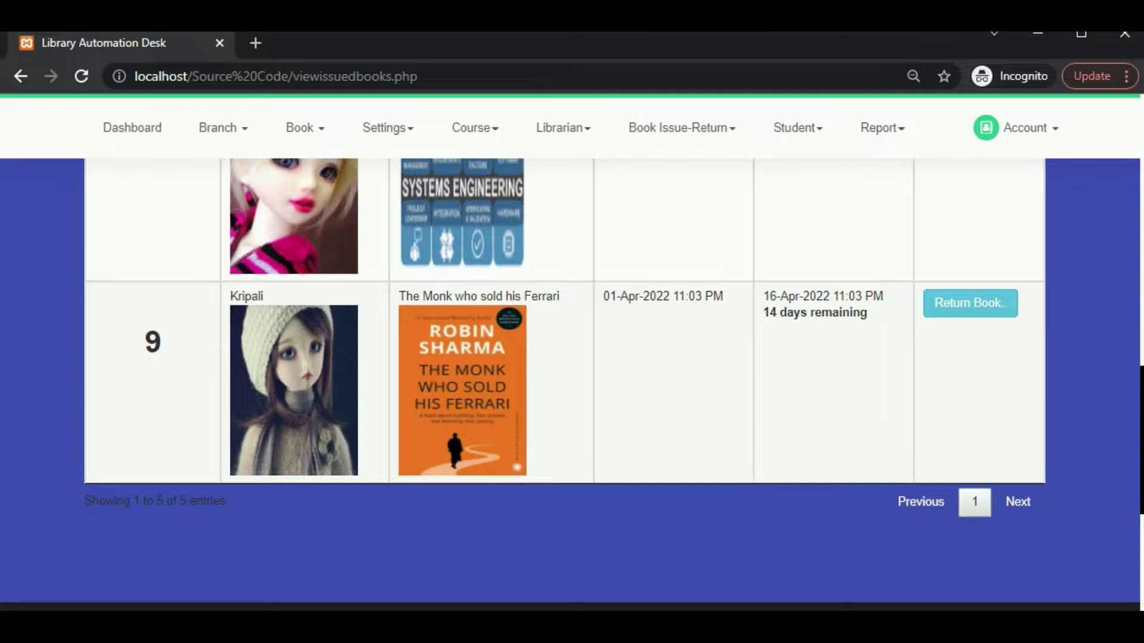
Bring up the student's window, where request 9 for The Monk who sold his Ferrari is pending.
click(400, 590)
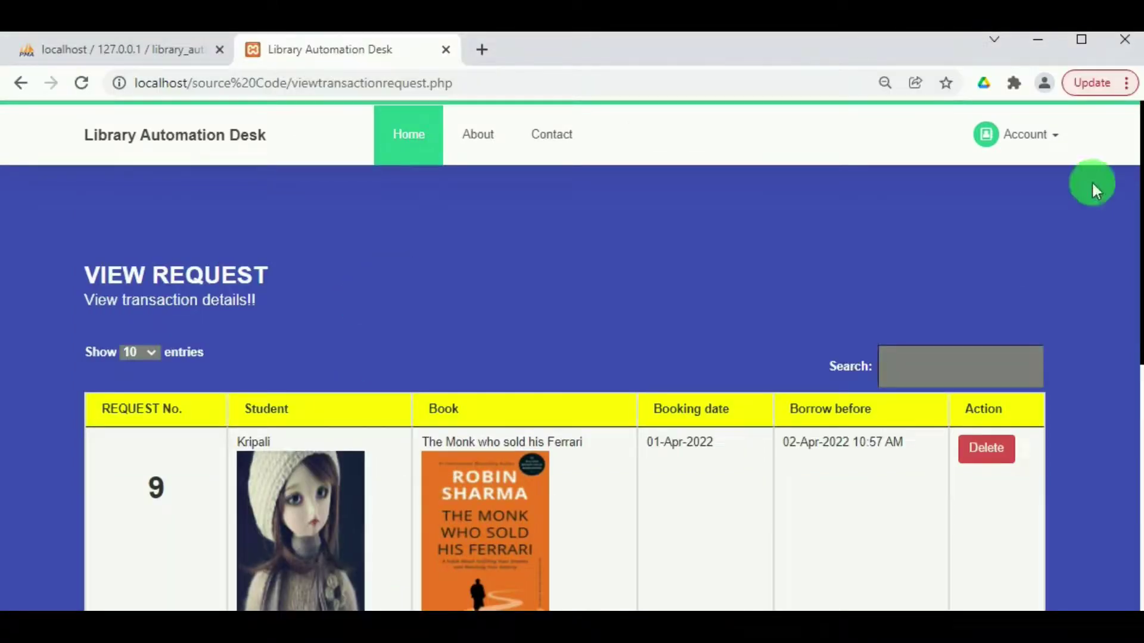
click(1023, 136)
From the student's home dashboard, look through the borrowed books list.
click(953, 192)
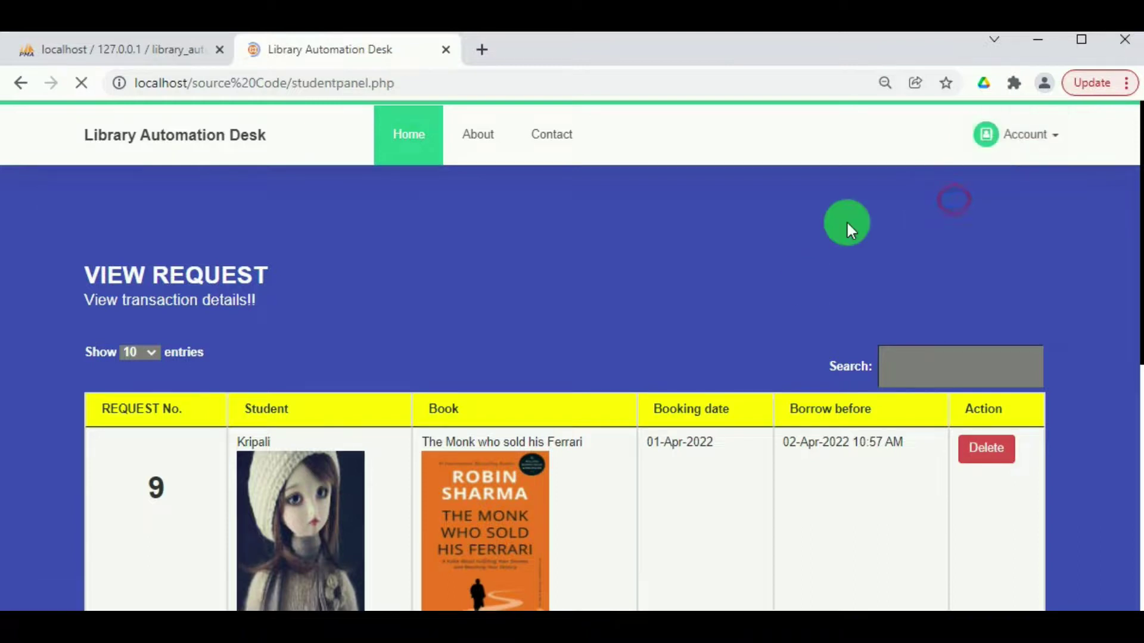
click(876, 399)
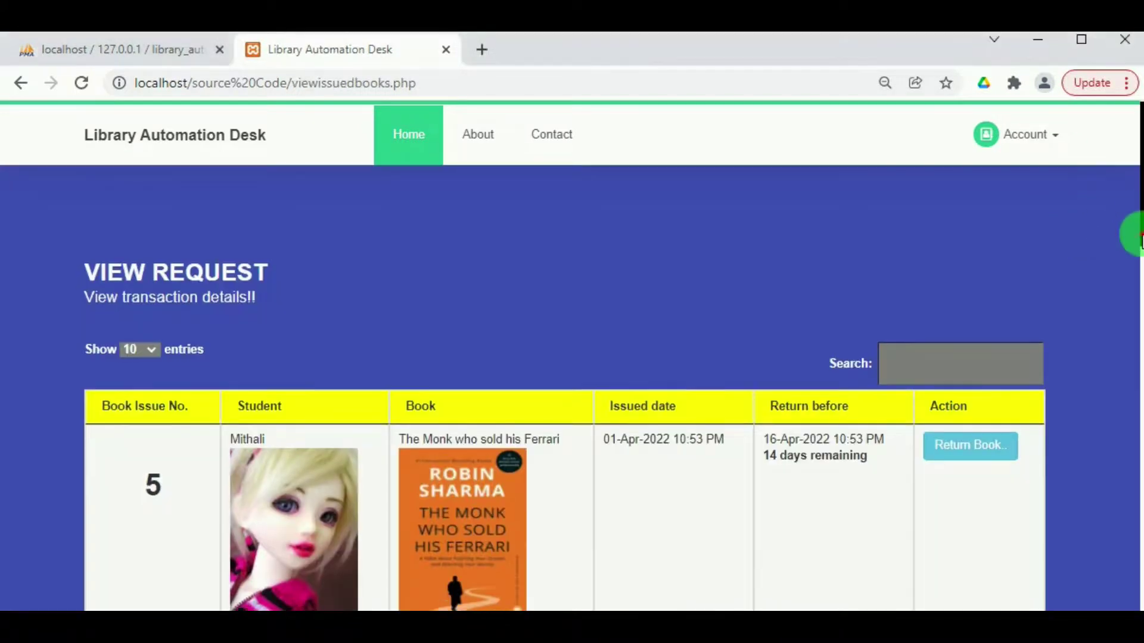
scroll(1139, 218, down, 15)
scroll(1036, 454, down, 1)
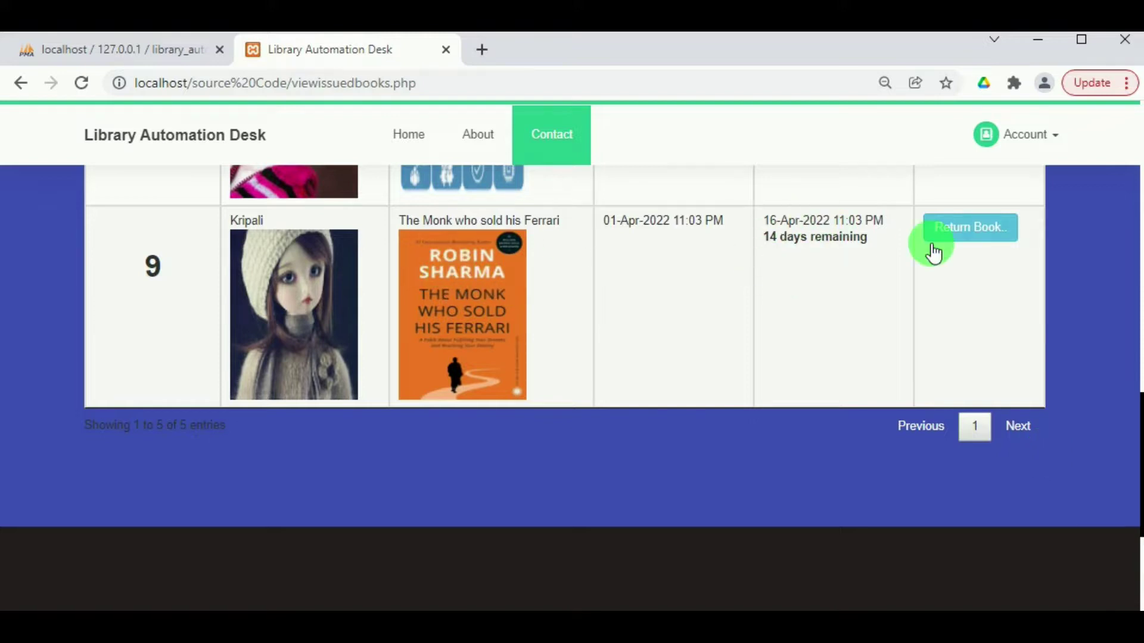
Return to My Home and view the student's now-empty book requests.
click(1031, 143)
click(991, 181)
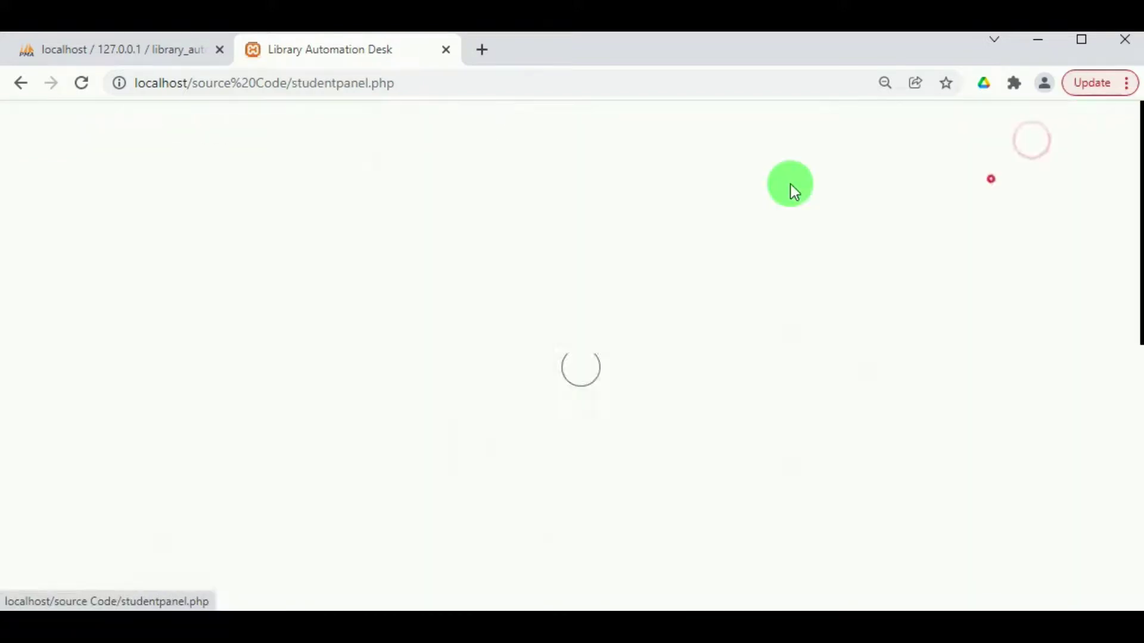
click(512, 388)
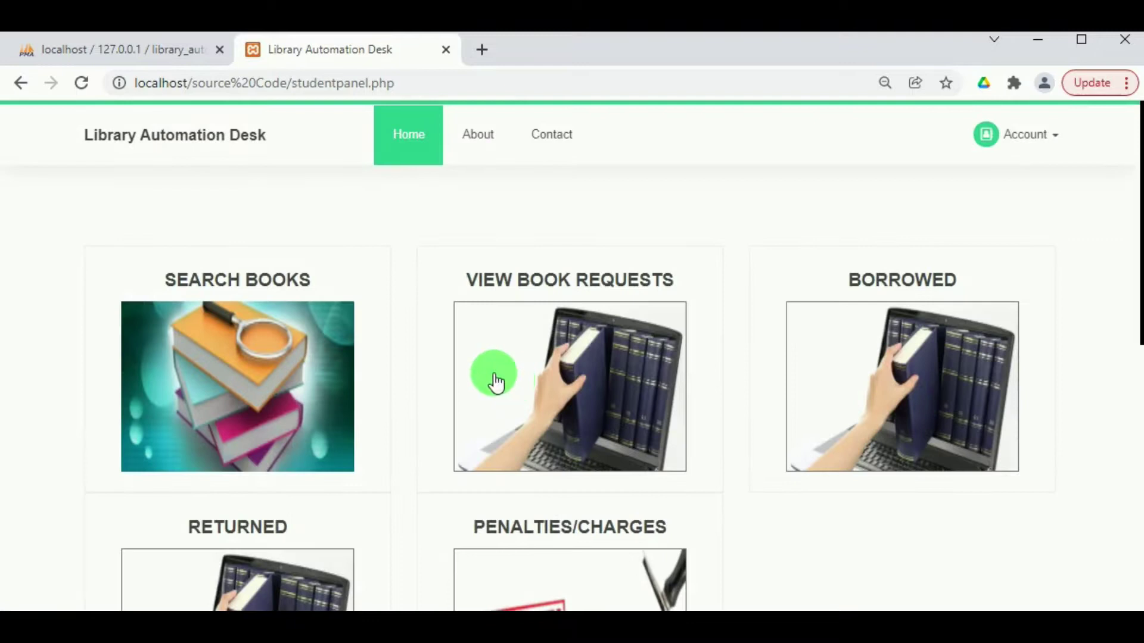
click(599, 409)
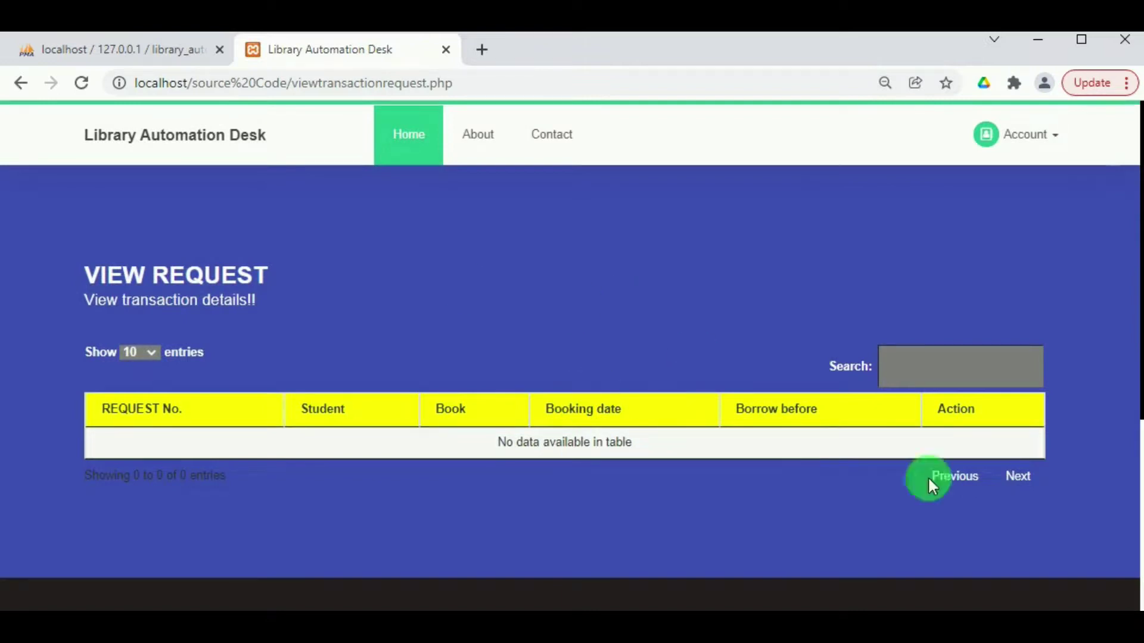
Go back to the student home dashboard, then switch to the librarian's admin window.
click(1032, 141)
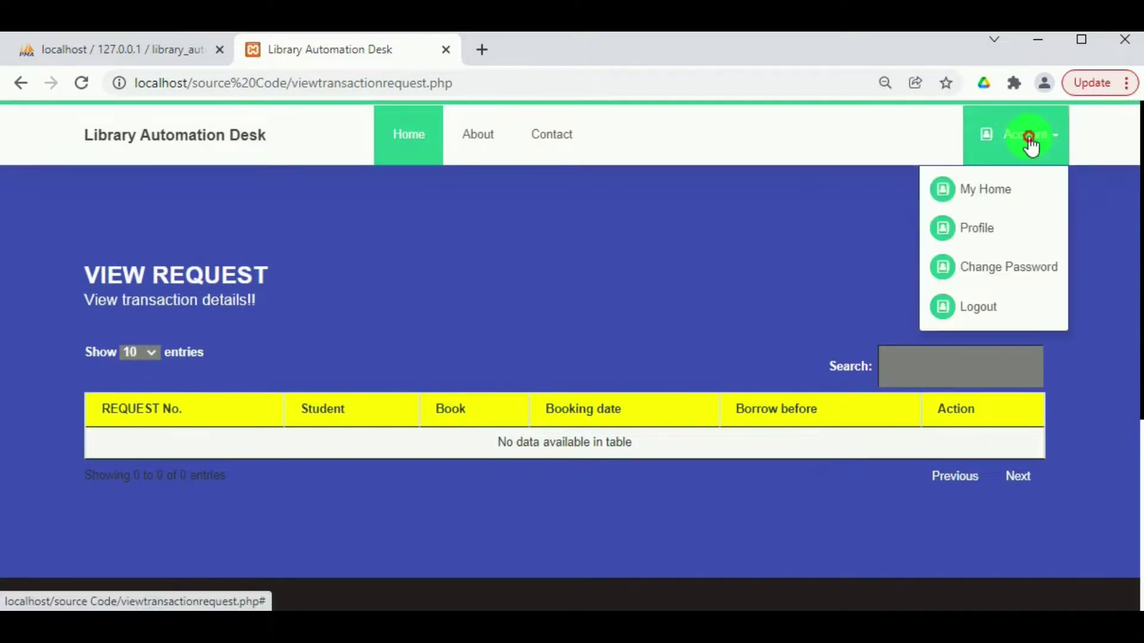
click(991, 197)
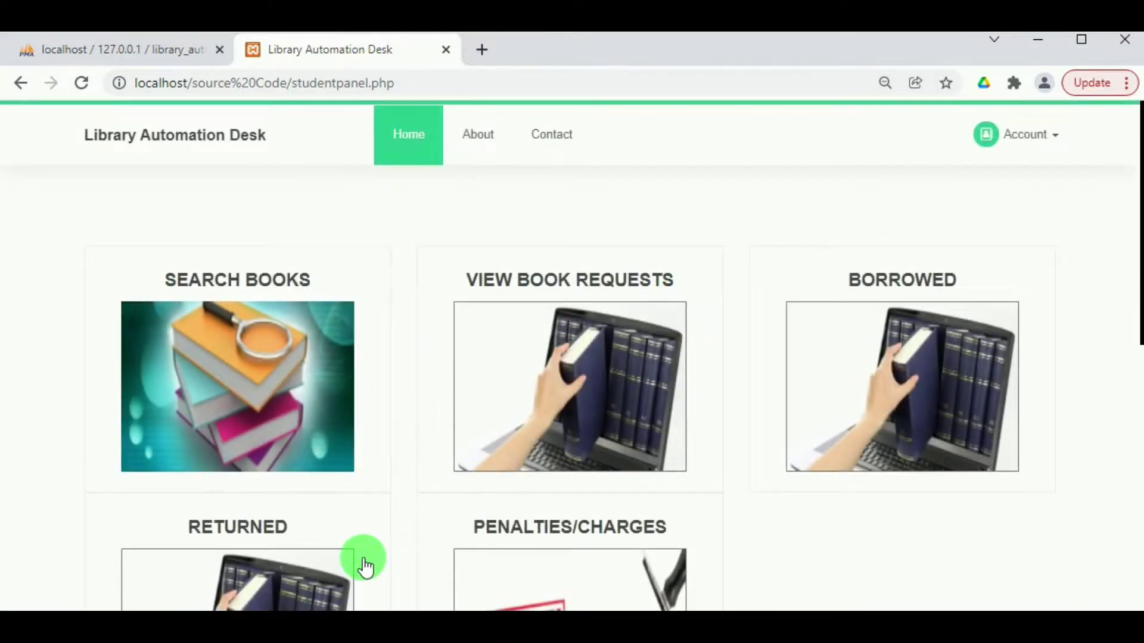
scroll(364, 566, down, 6)
scroll(362, 556, up, 5)
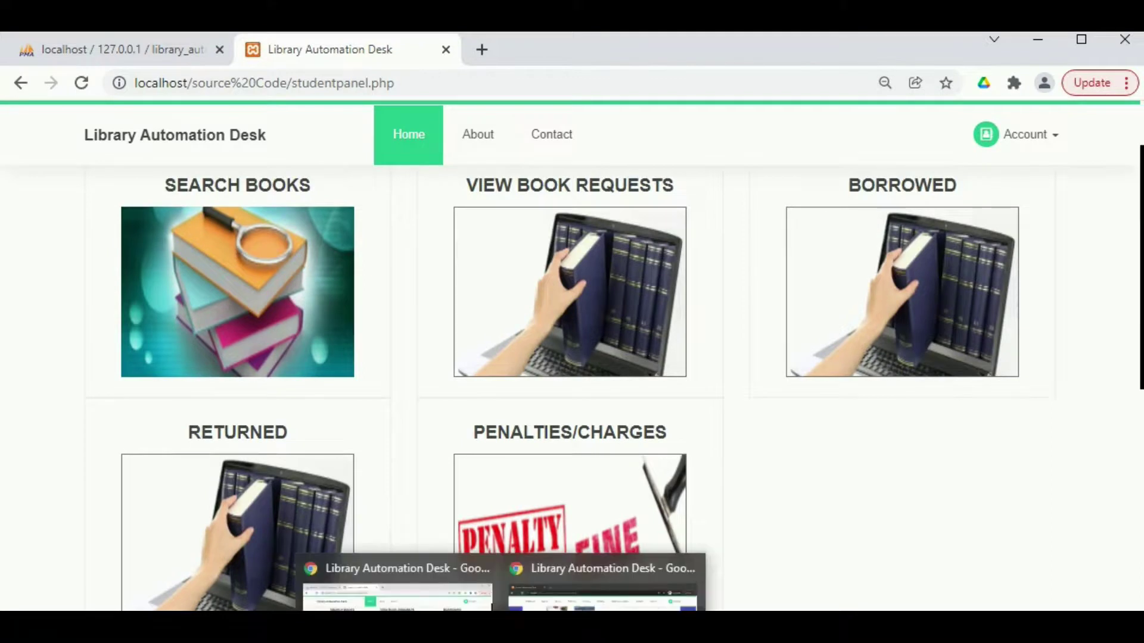
click(601, 596)
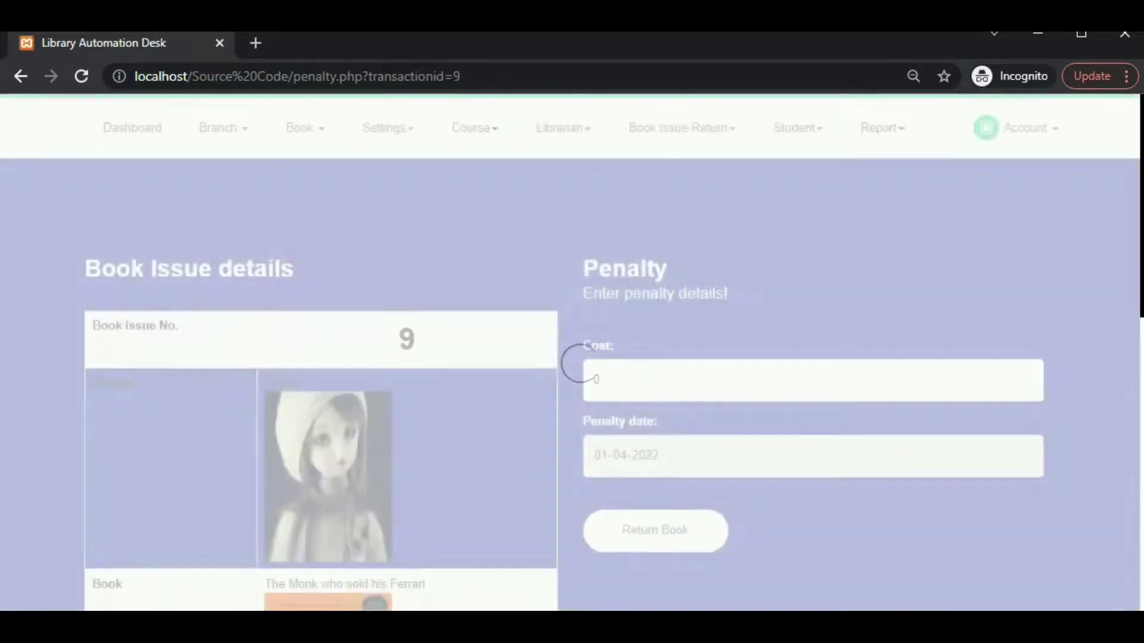
Return issue 9's book with penalty cost 0 and acknowledge the 'Book Returned..' alert.
scroll(352, 358, down, 2)
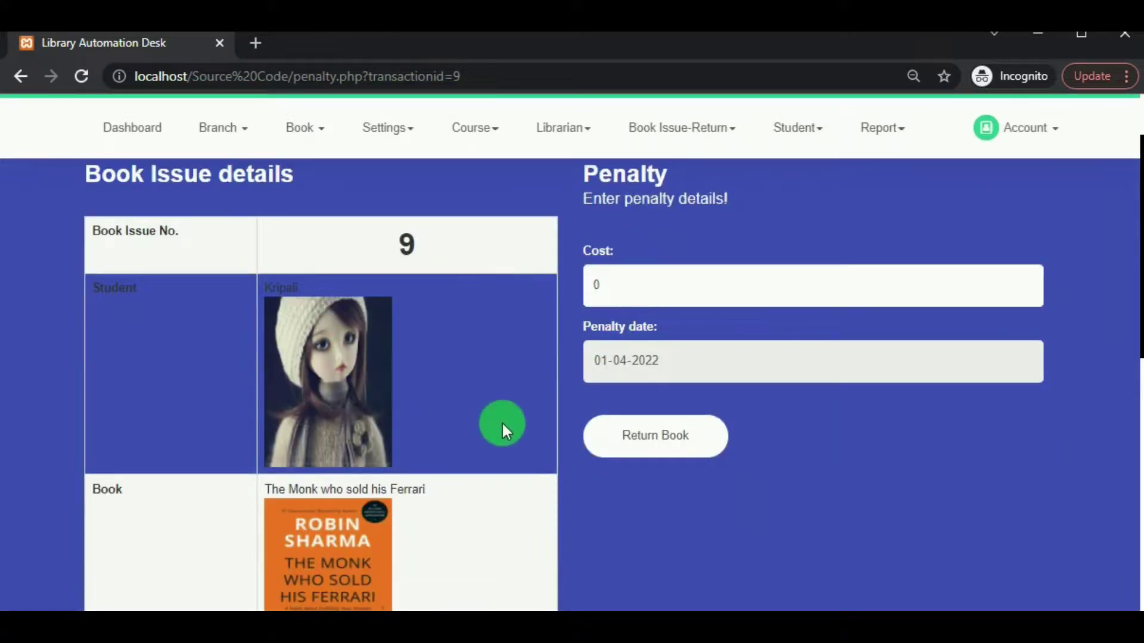
click(663, 447)
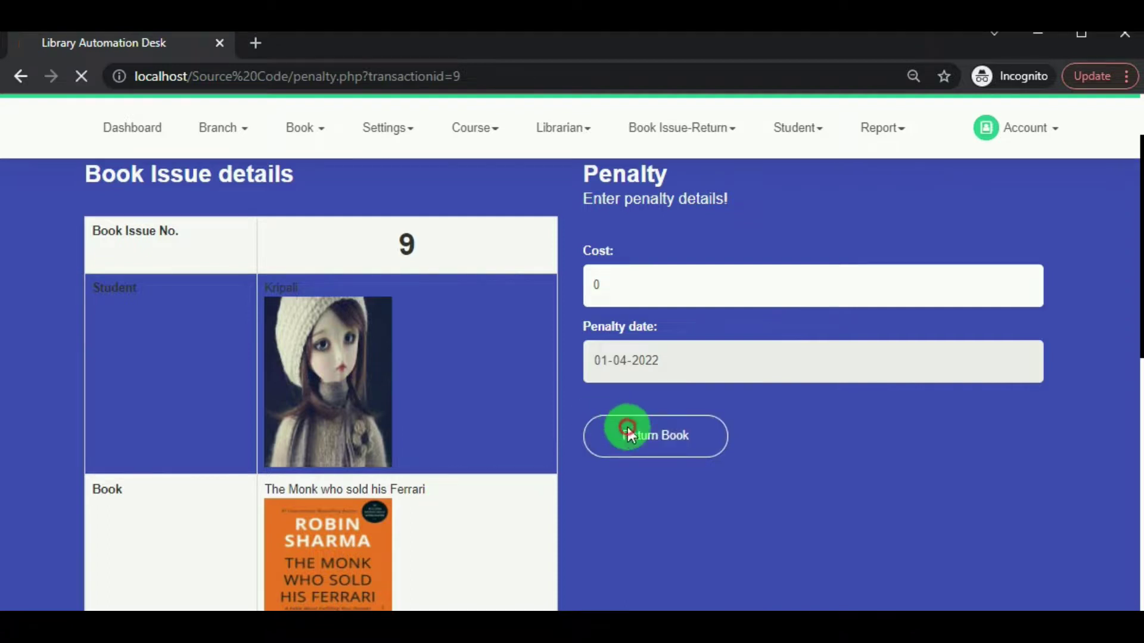
click(629, 429)
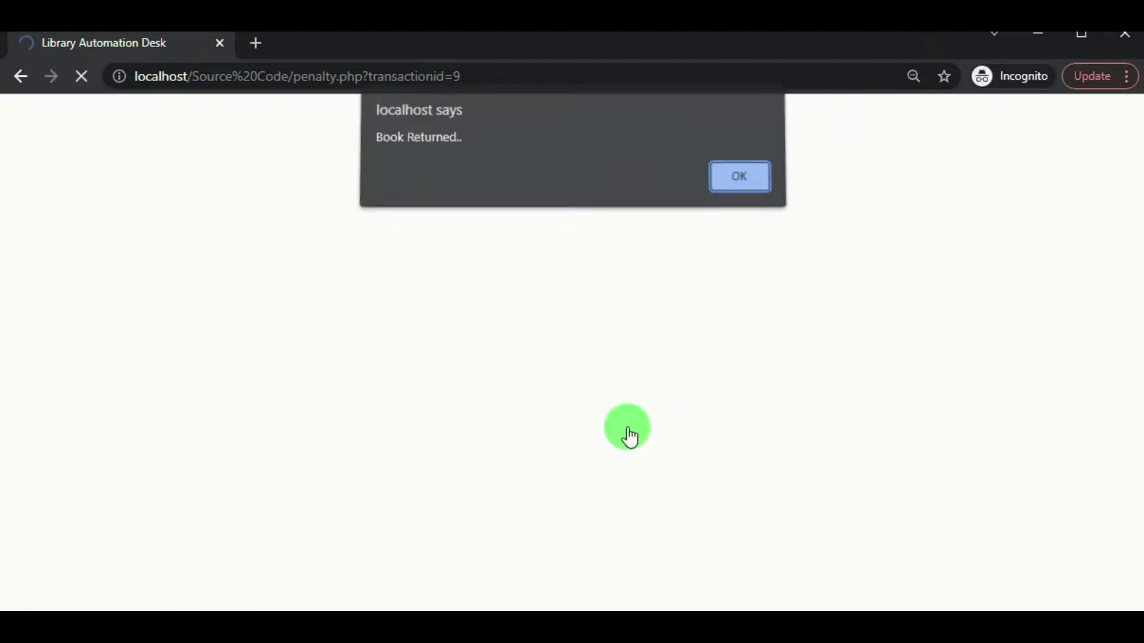
click(744, 179)
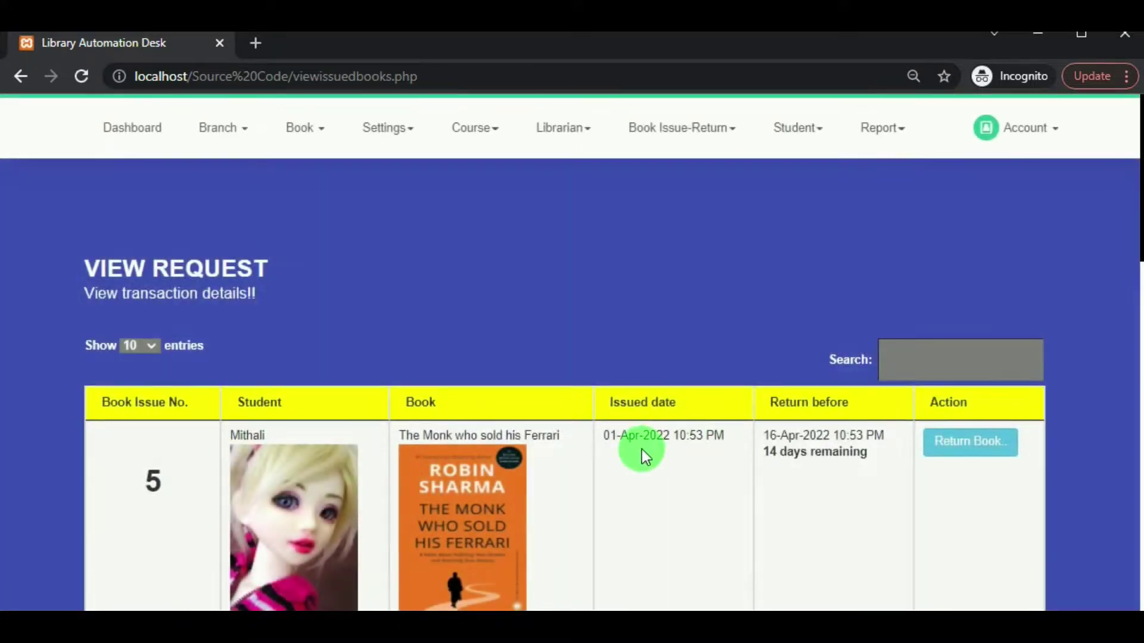
Open the Returned book list under Book Issue-Return.
scroll(399, 351, down, 5)
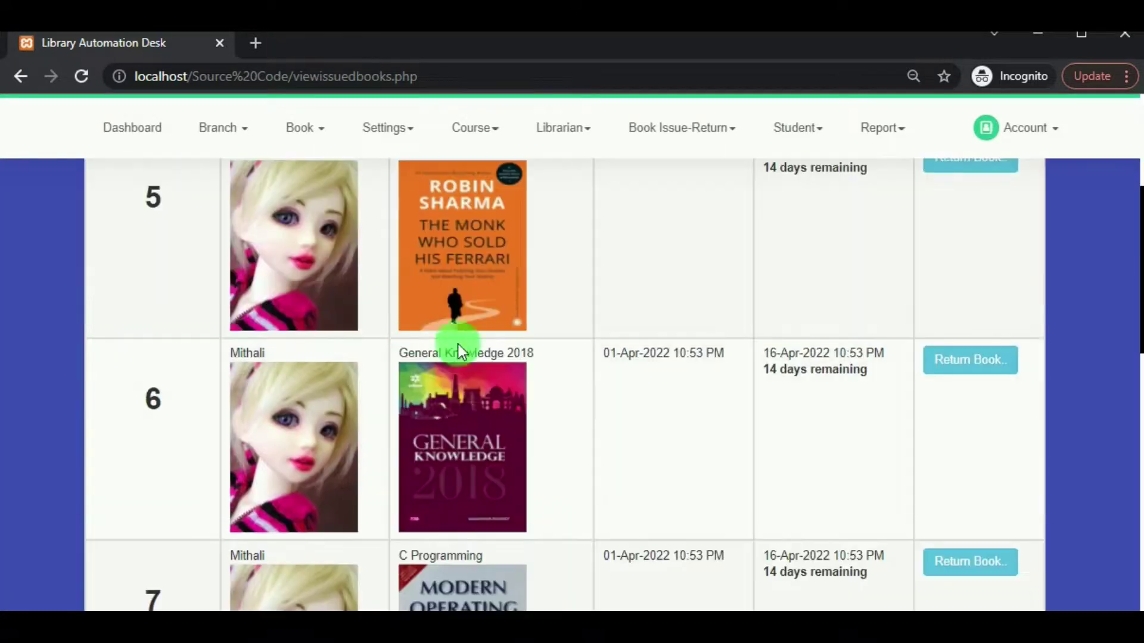
scroll(599, 423, down, 5)
scroll(615, 426, down, 2)
scroll(619, 417, up, 6)
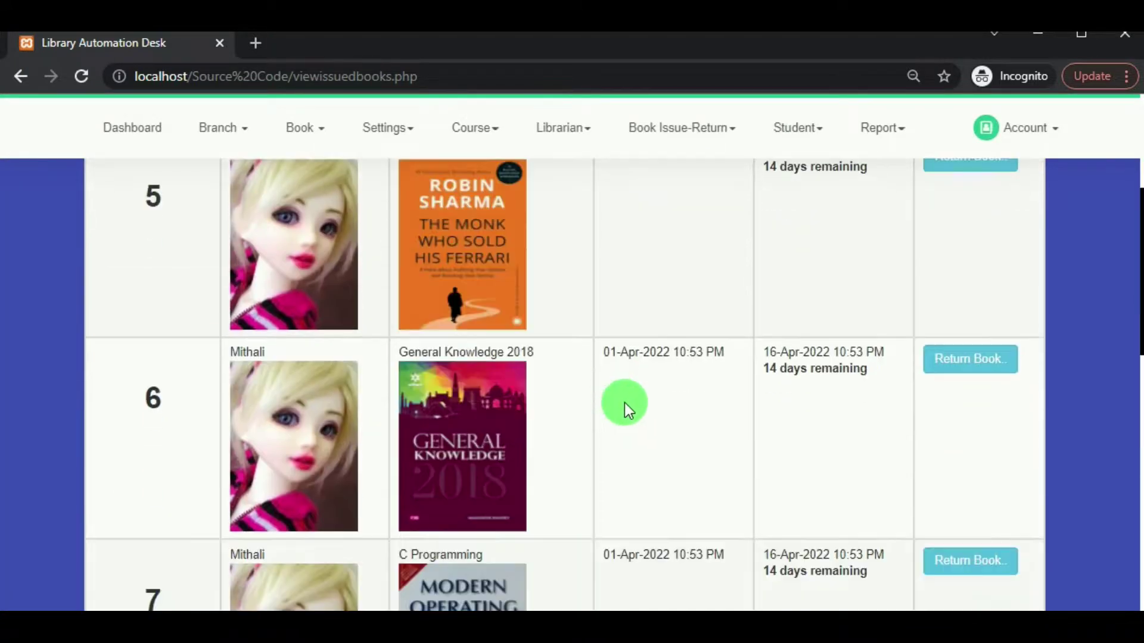
scroll(710, 229, up, 5)
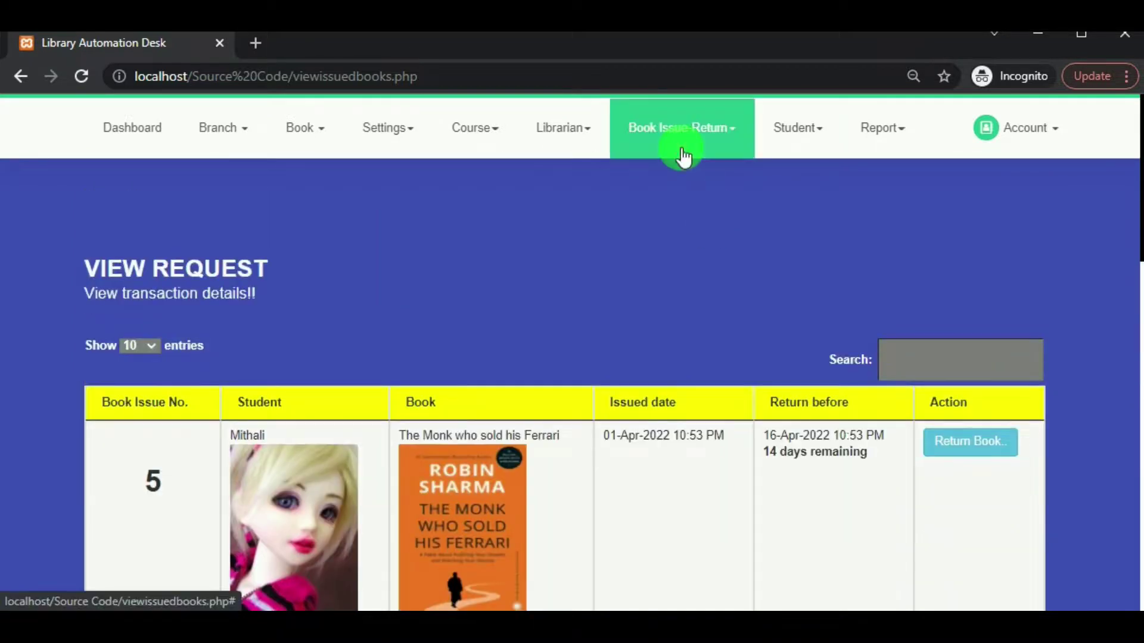
click(683, 156)
click(654, 263)
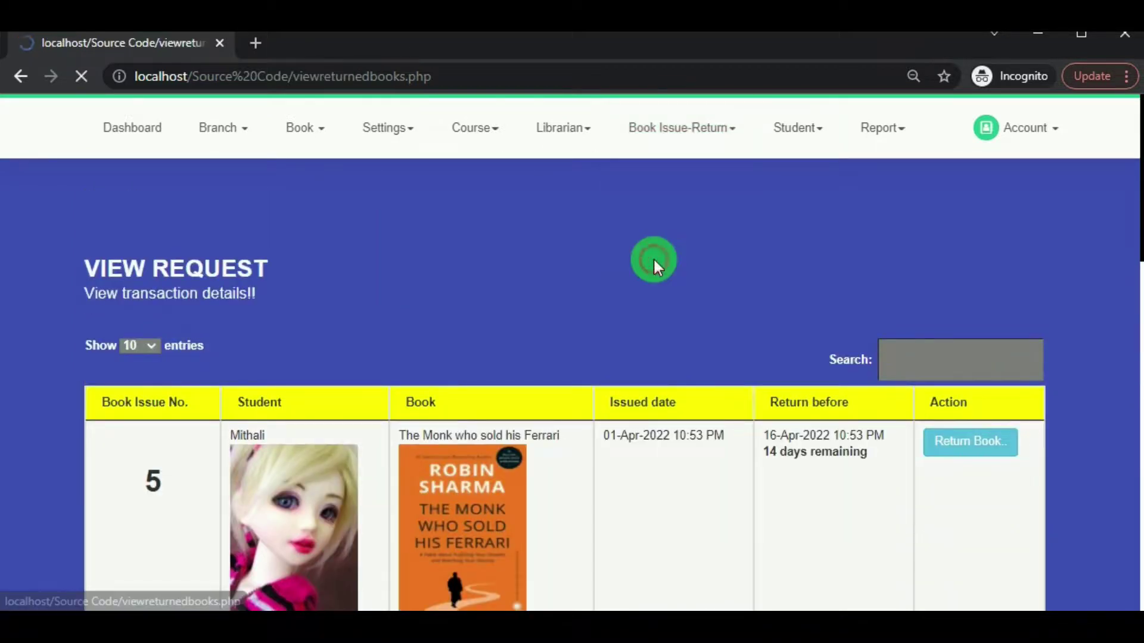
Scroll the VIEW Returned books table to confirm issue 9 is listed as returned.
scroll(508, 417, down, 1)
scroll(508, 421, down, 3)
scroll(602, 363, up, 3)
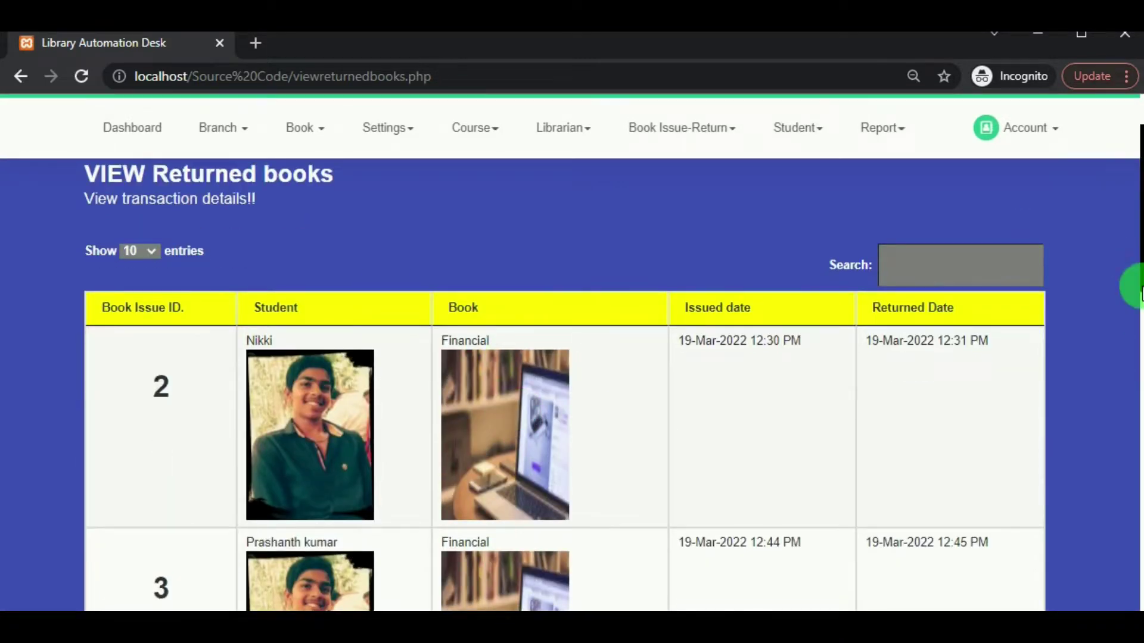
scroll(1118, 263, down, 2)
scroll(740, 521, up, 2)
scroll(744, 522, down, 5)
scroll(737, 513, up, 1)
scroll(685, 533, down, 8)
scroll(642, 516, up, 1)
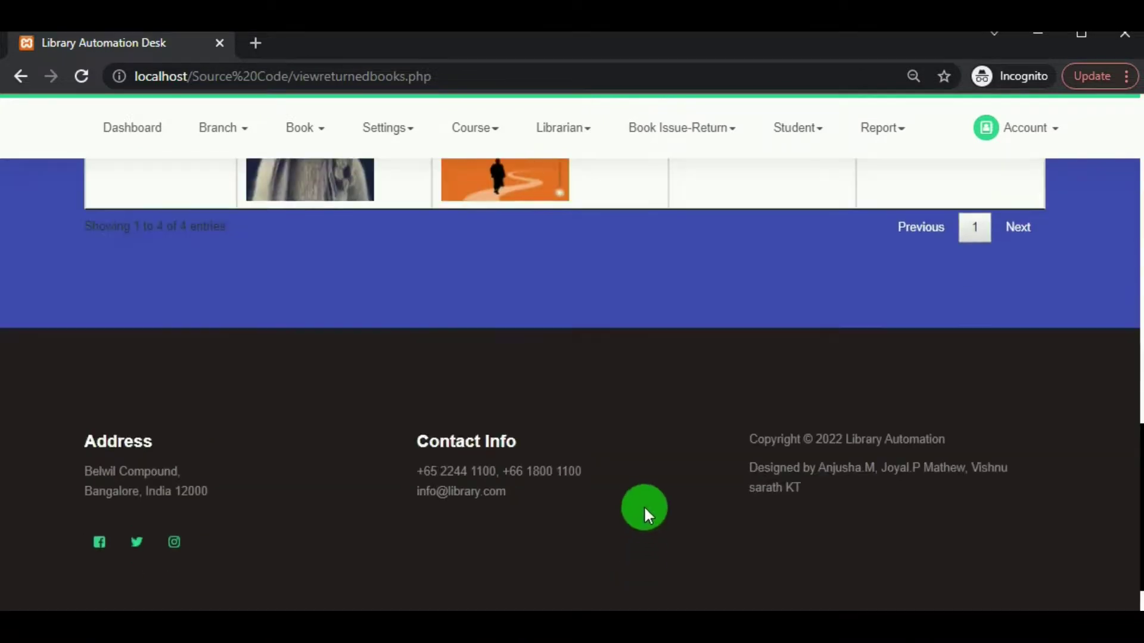
scroll(644, 509, up, 5)
scroll(634, 505, up, 2)
scroll(635, 502, down, 8)
scroll(635, 500, up, 4)
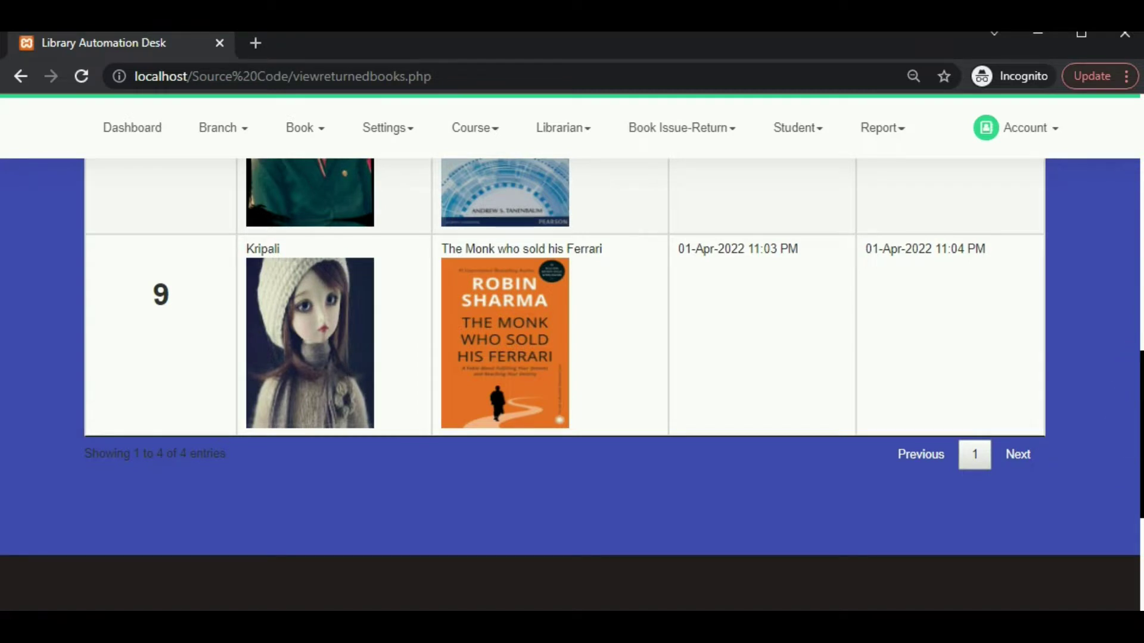
scroll(1138, 373, up, 13)
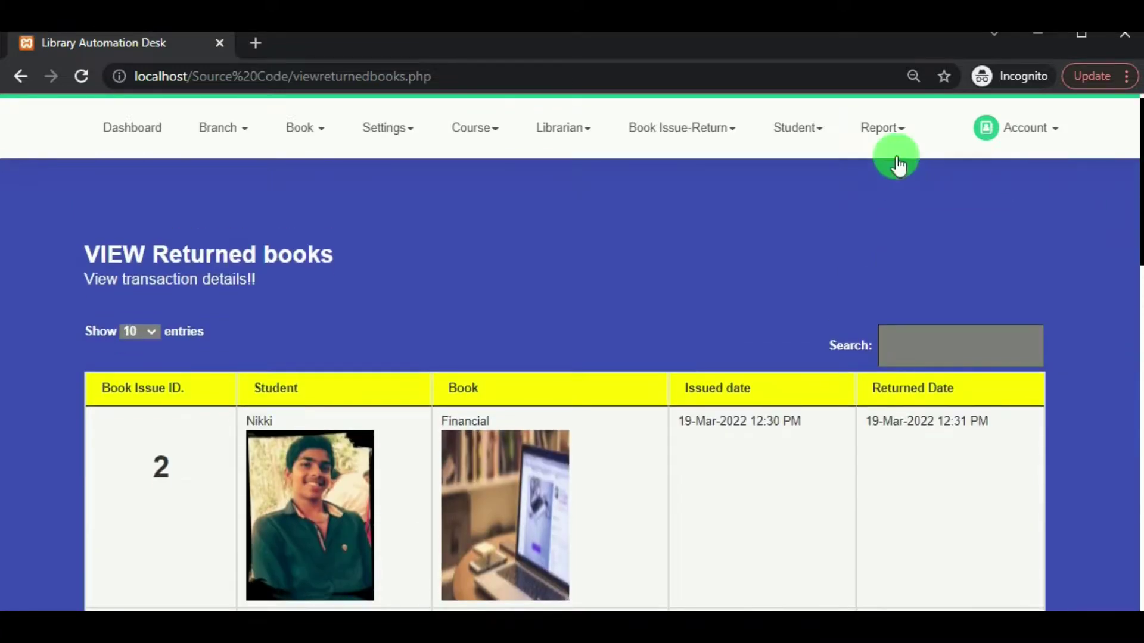
click(871, 140)
View the Book Request report, then scroll through the Book Issue report.
click(897, 188)
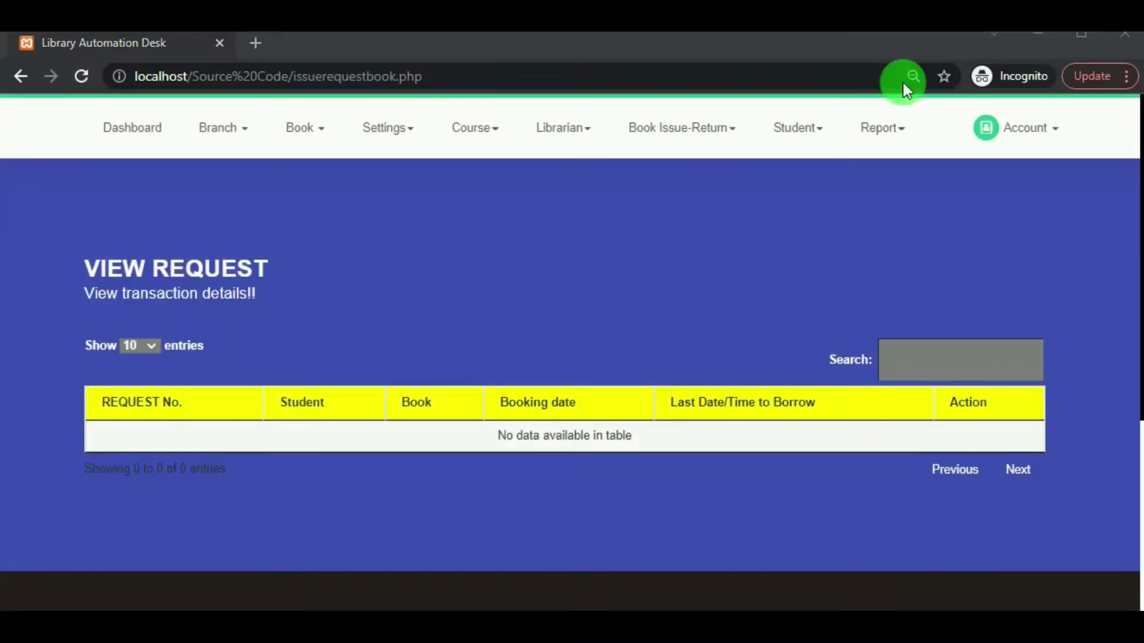
click(906, 138)
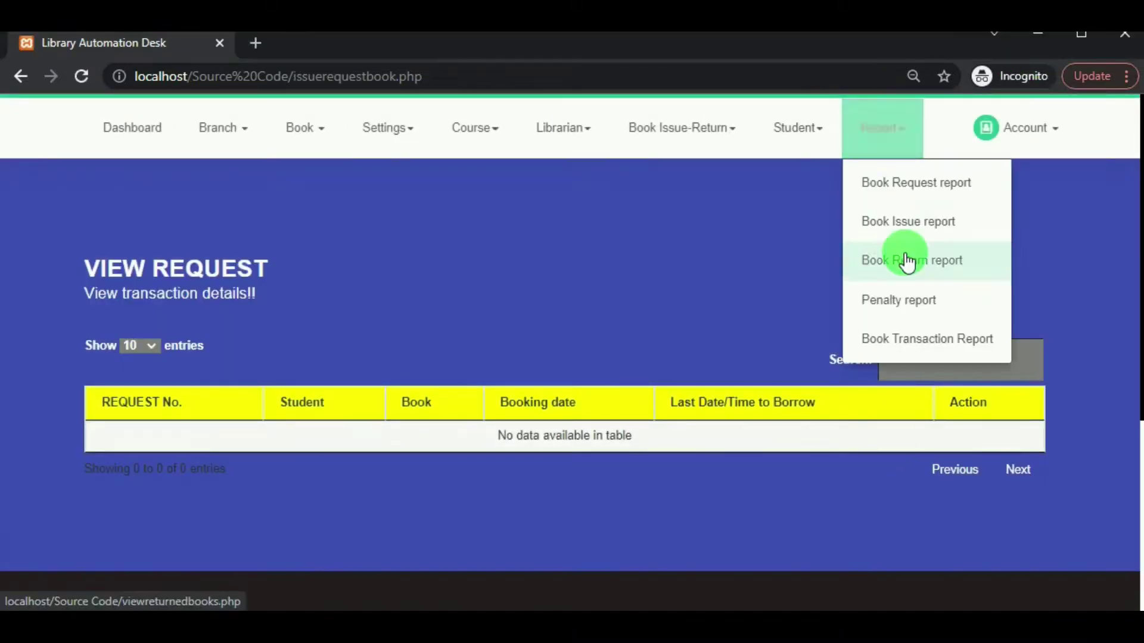
click(920, 223)
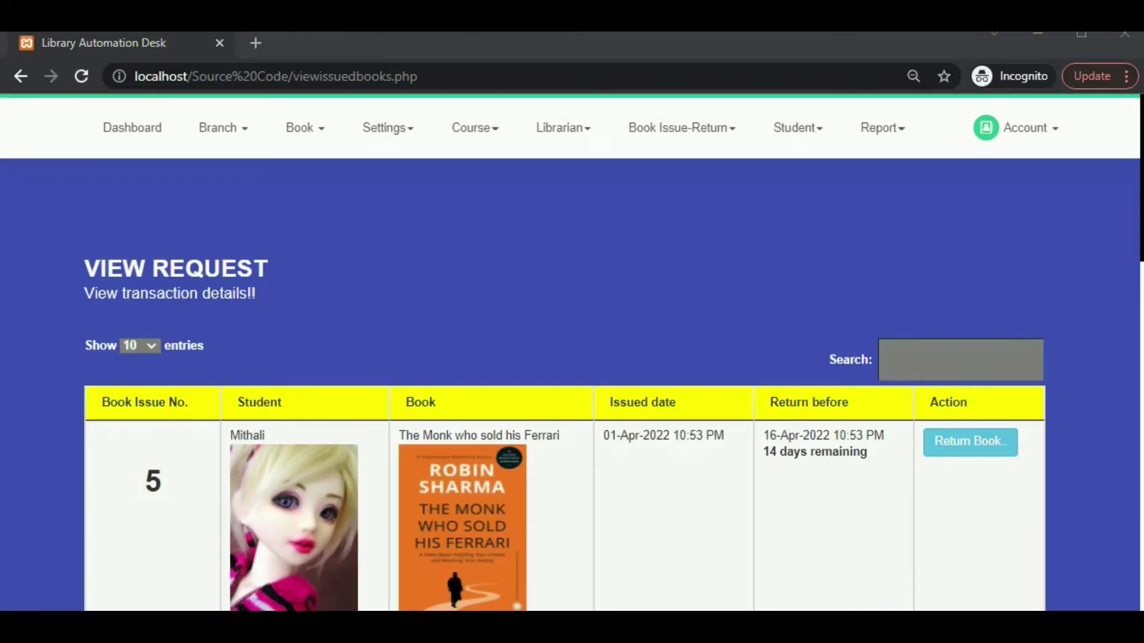
scroll(613, 503, down, 15)
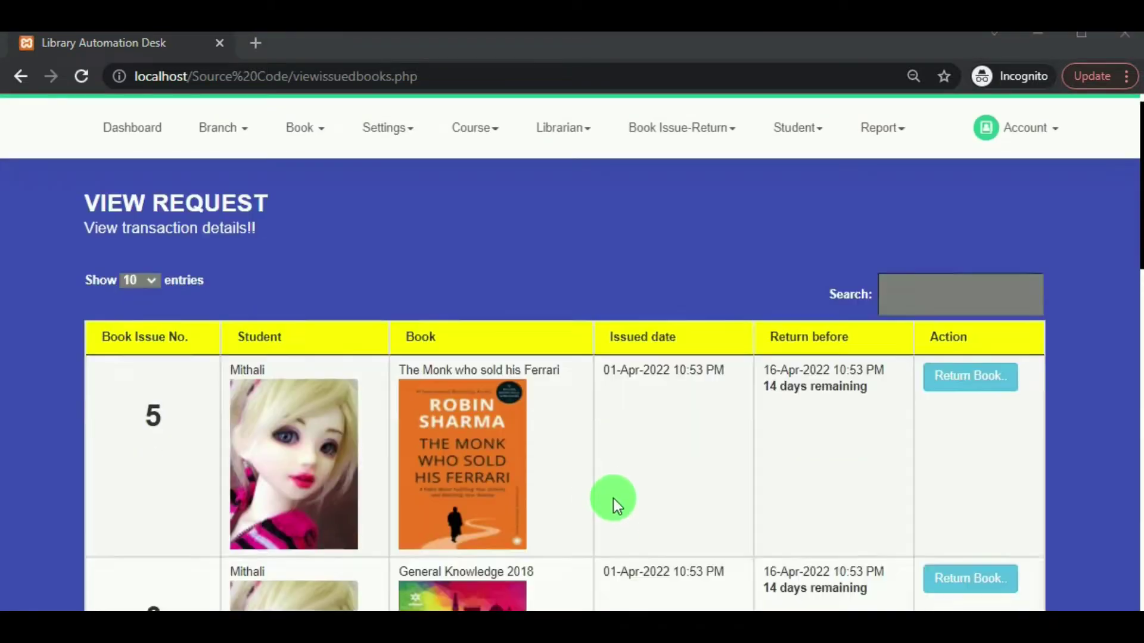
scroll(625, 473, up, 2)
scroll(631, 465, down, 5)
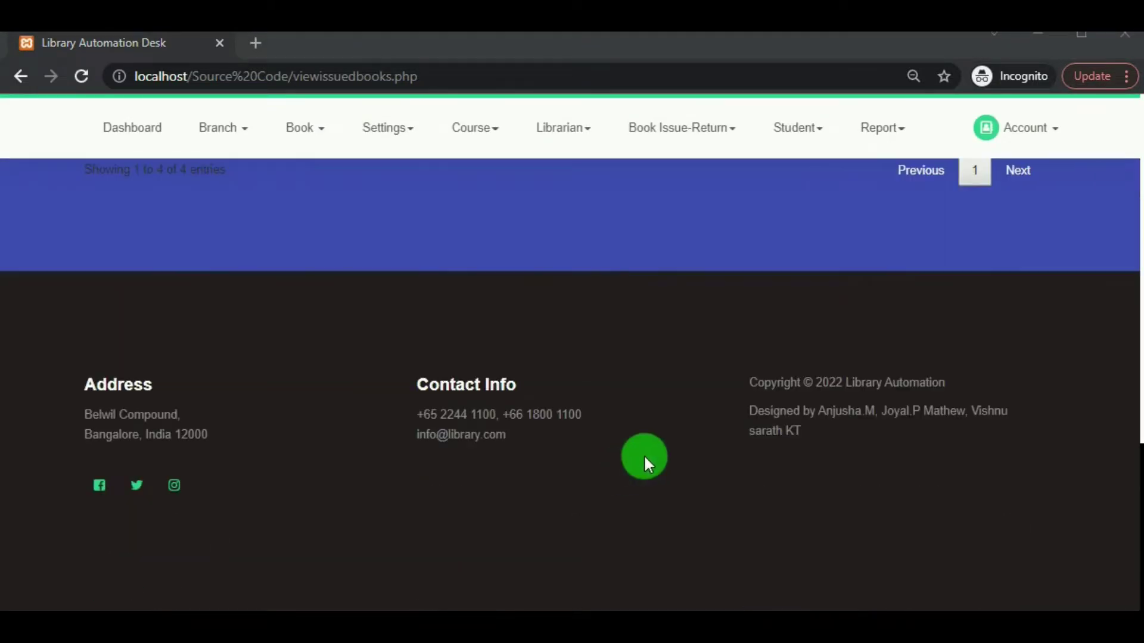
drag(1140, 468, 1140, 113)
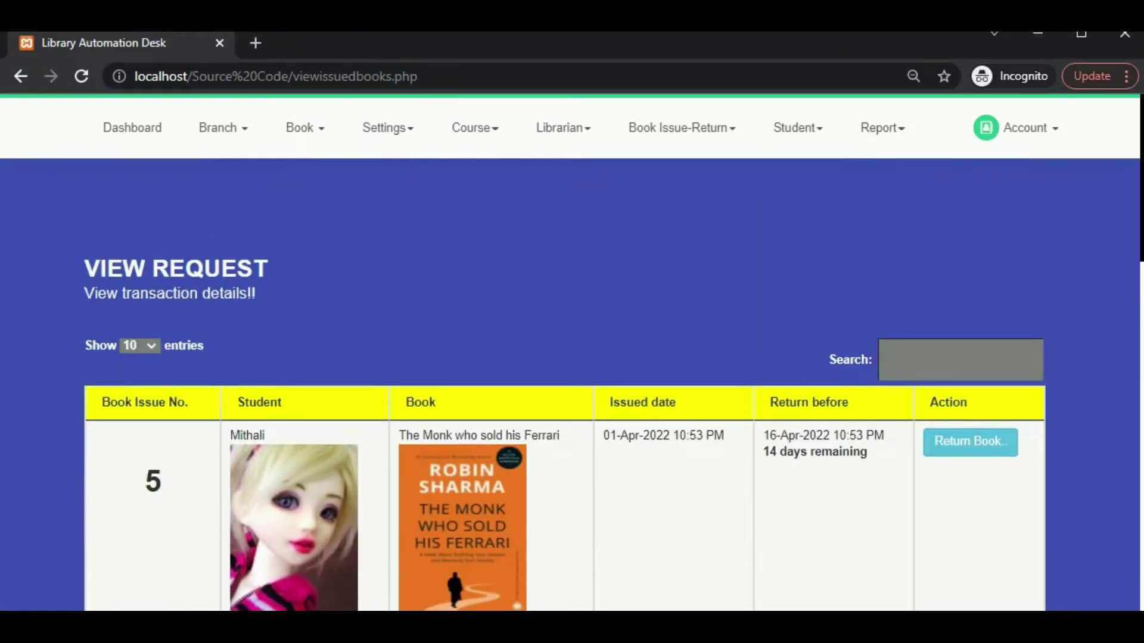
Open the Book Return report and scroll through its entries.
click(913, 134)
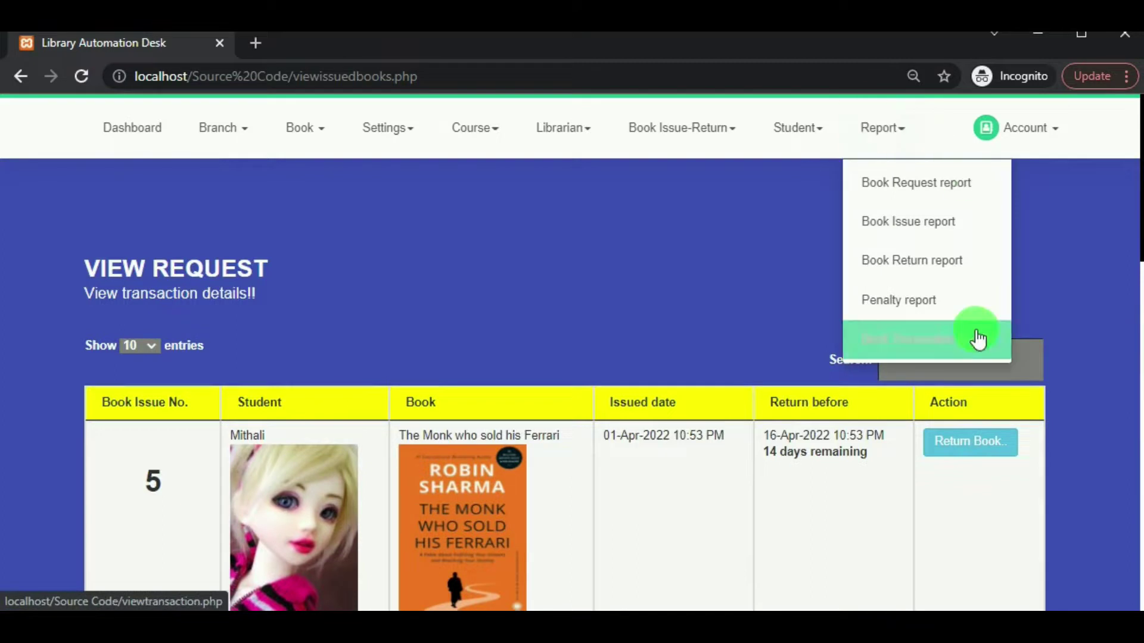
click(952, 262)
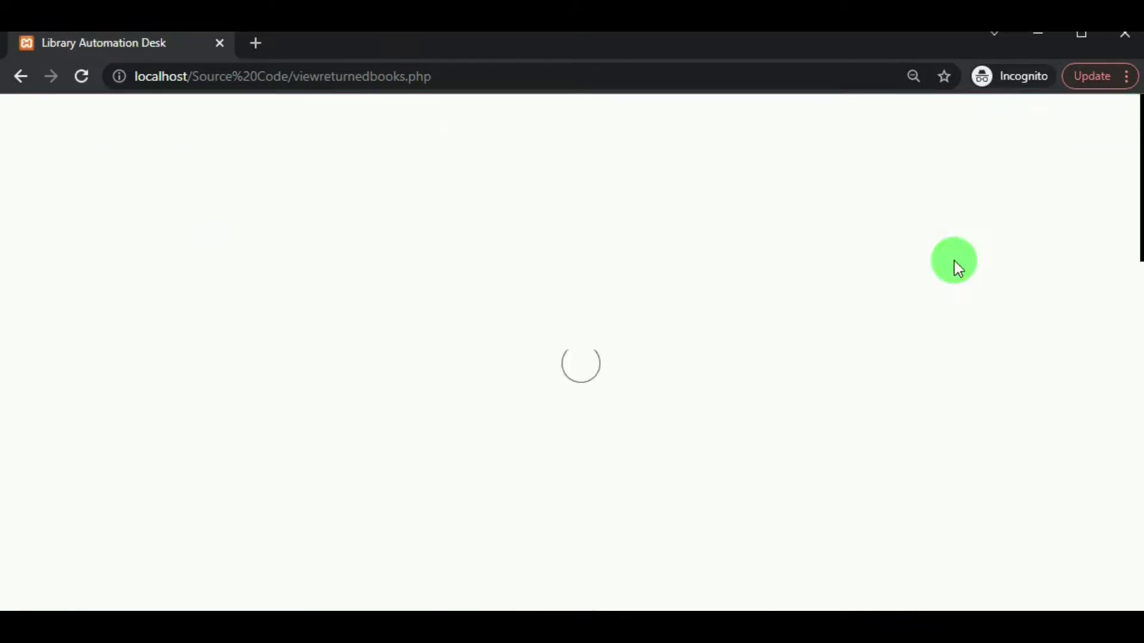
scroll(584, 416, down, 2)
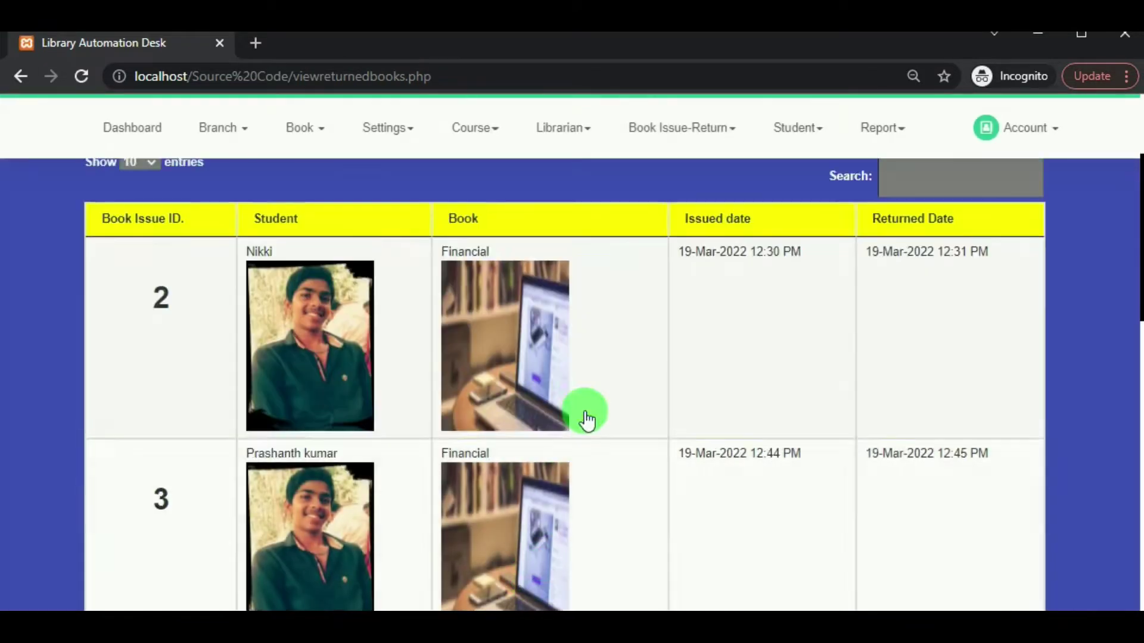
scroll(585, 414, down, 10)
scroll(585, 414, up, 3)
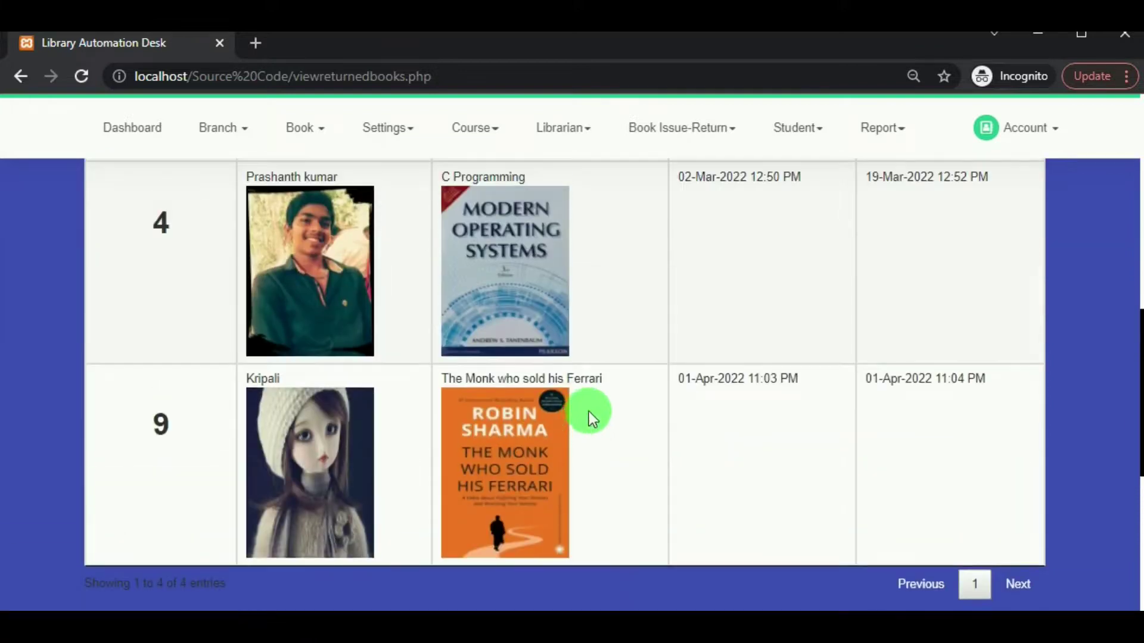
scroll(642, 450, down, 1)
scroll(638, 409, up, 10)
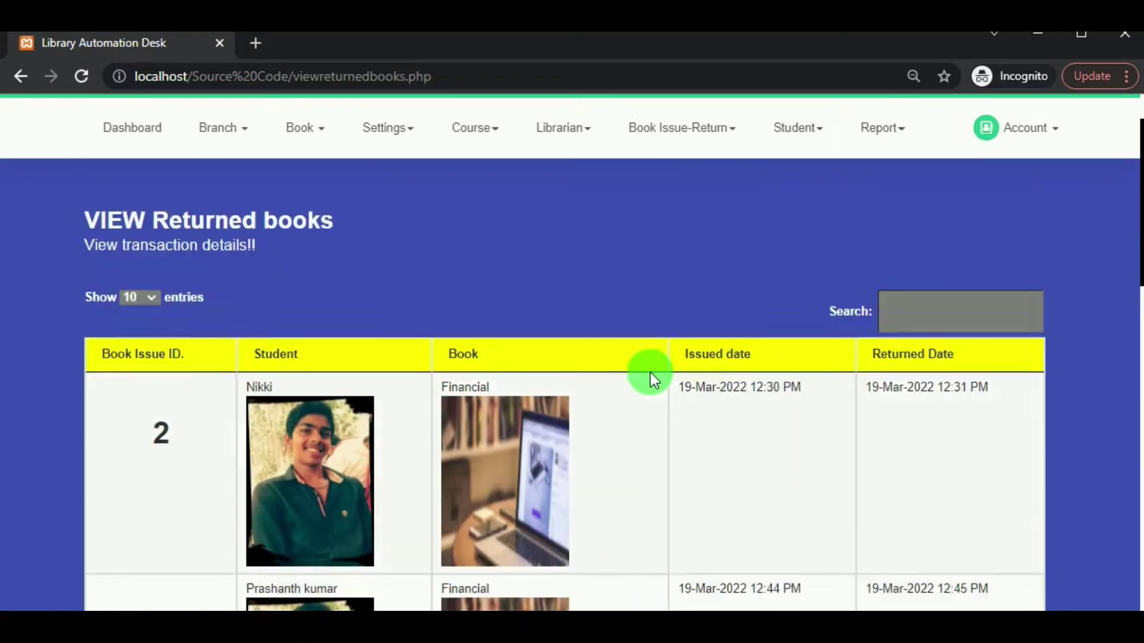
Review the Penalty report, then bring up the Book Transaction report.
click(881, 129)
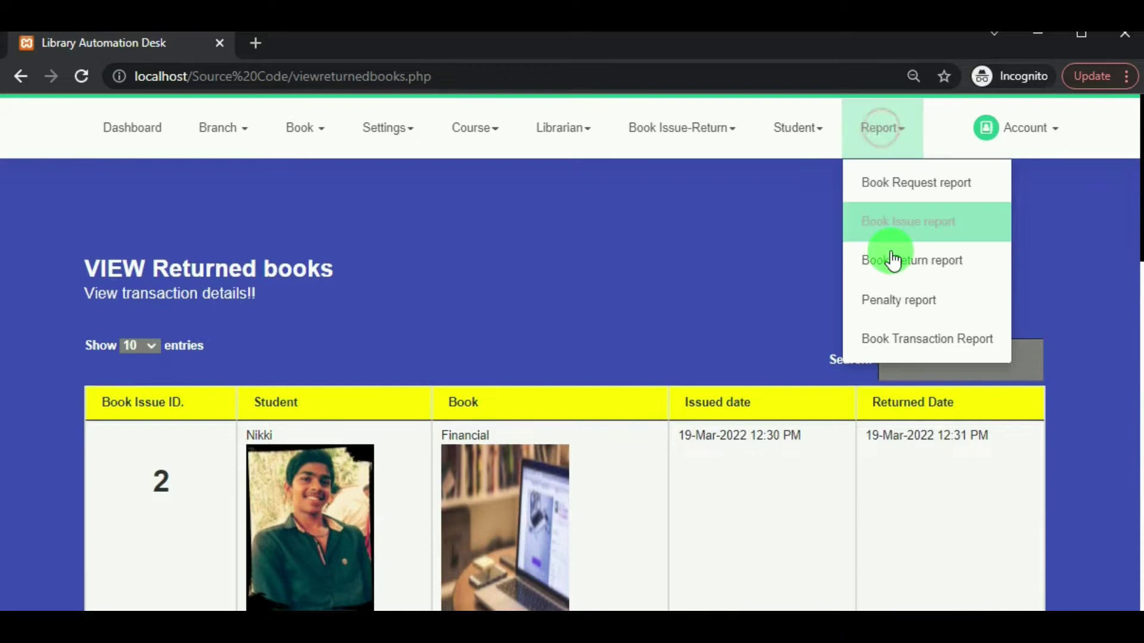
click(913, 312)
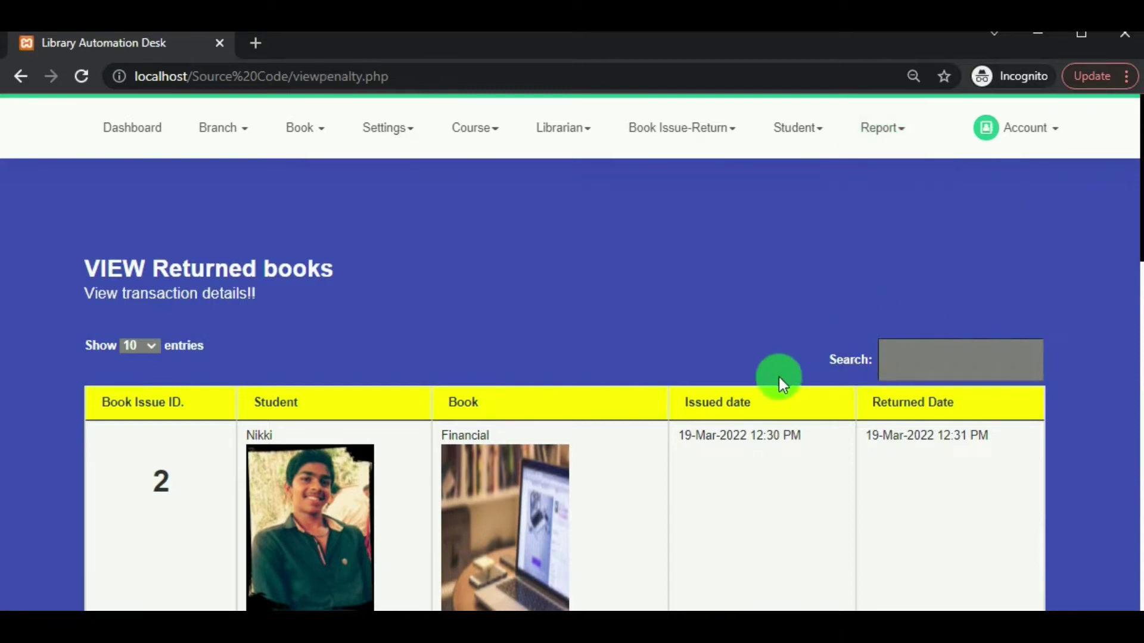
scroll(782, 439, down, 6)
scroll(781, 437, up, 3)
scroll(781, 424, down, 2)
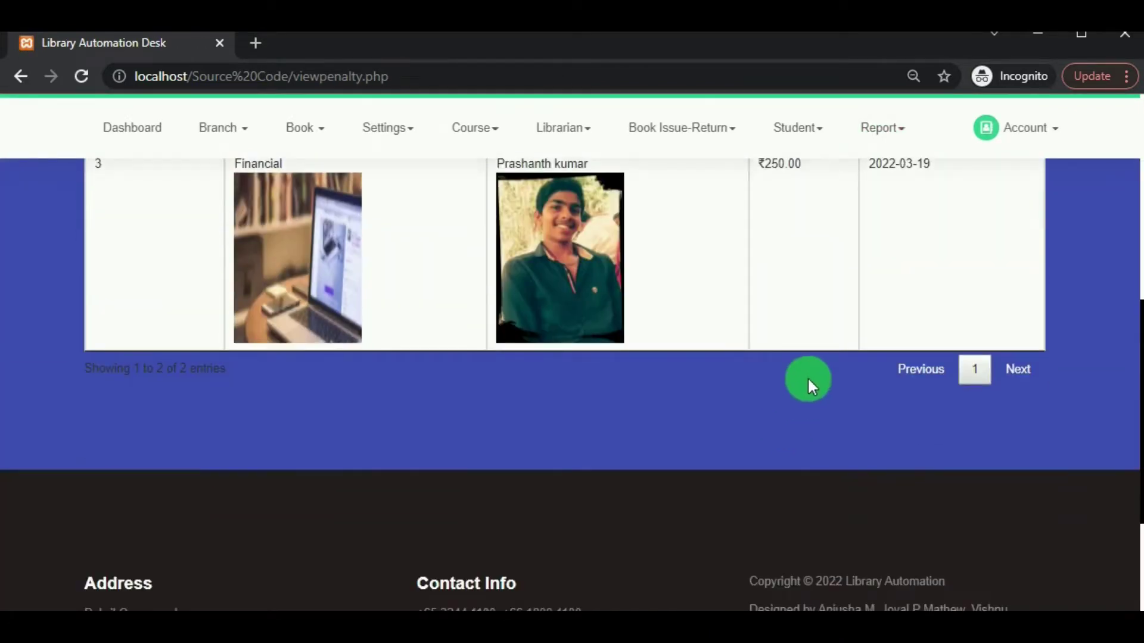
scroll(806, 377, up, 5)
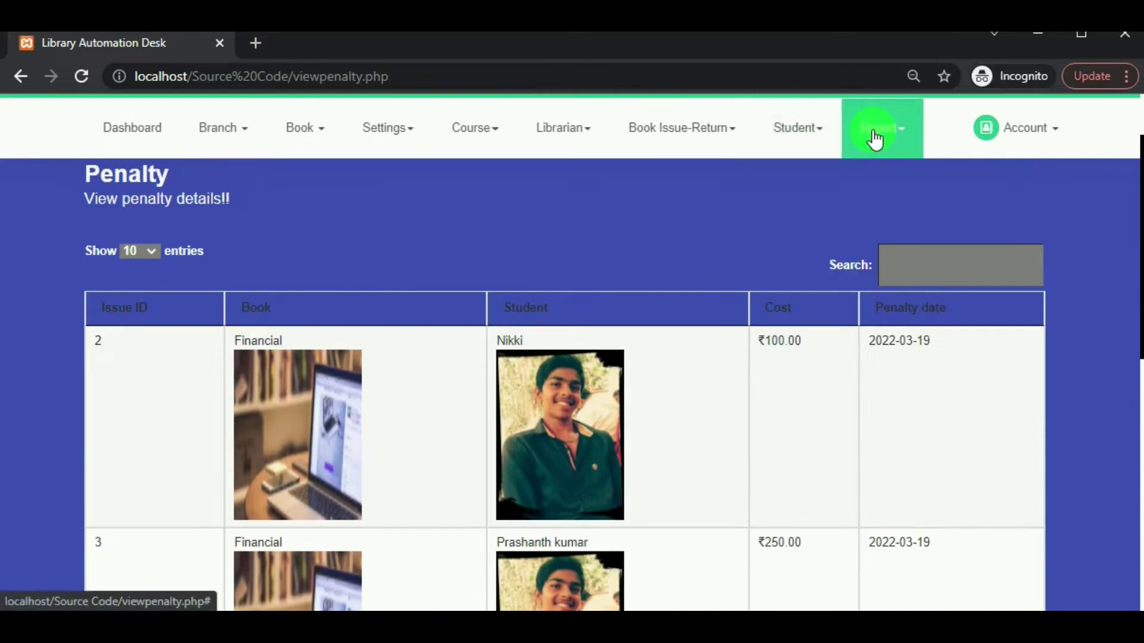
click(875, 138)
click(900, 357)
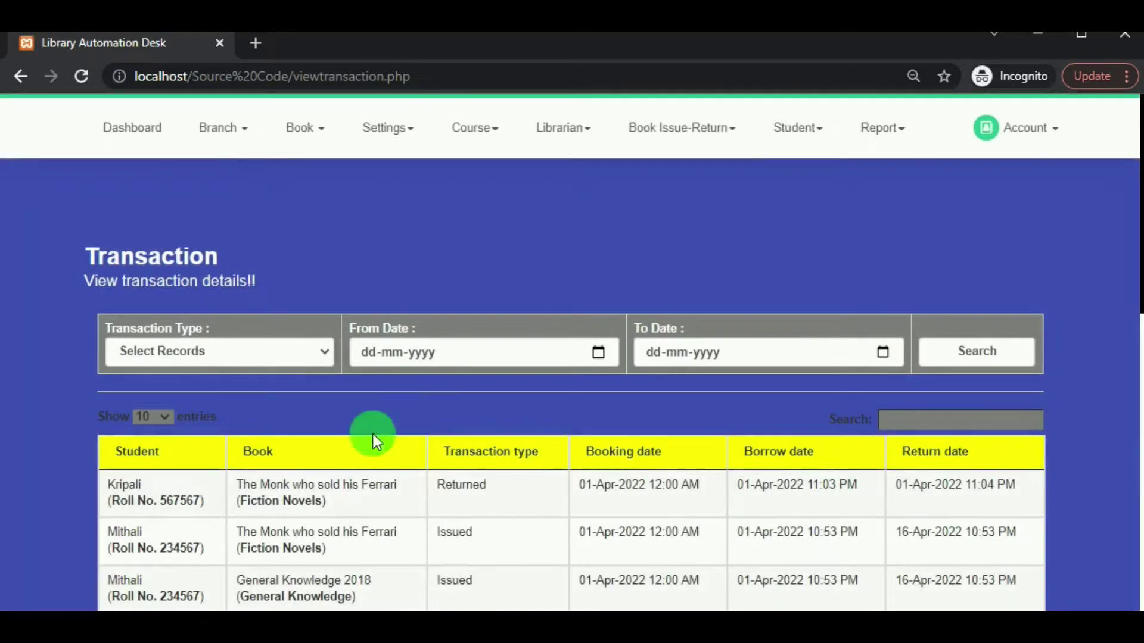
Search the transaction report for REQUEST, then switch Transaction Type to Returned.
scroll(541, 453, down, 1)
scroll(434, 485, down, 2)
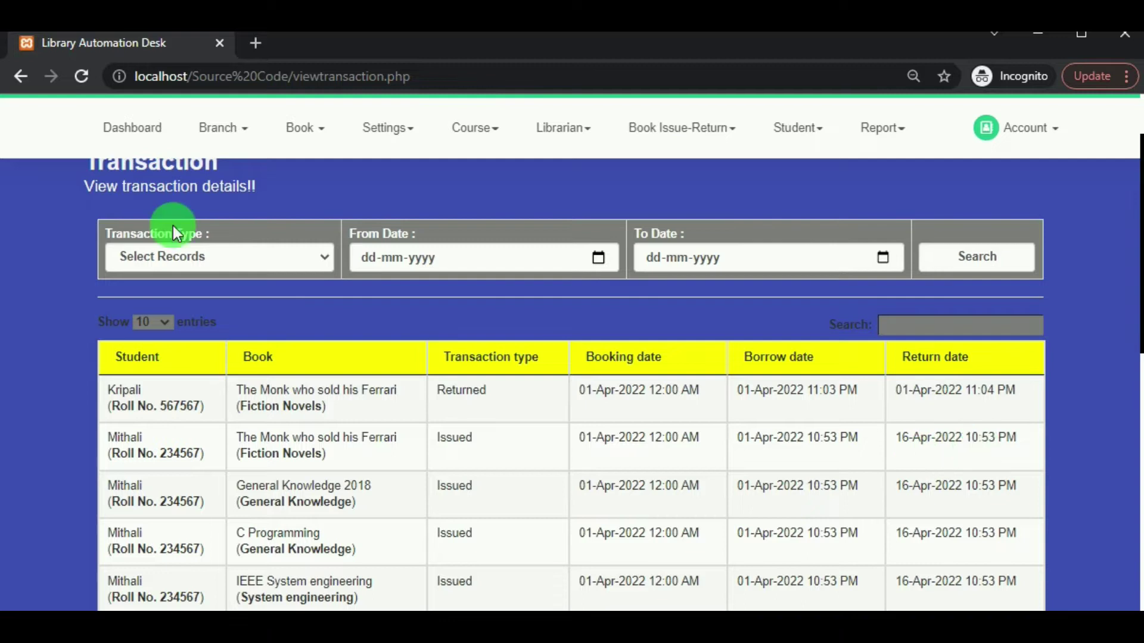
click(320, 258)
click(288, 295)
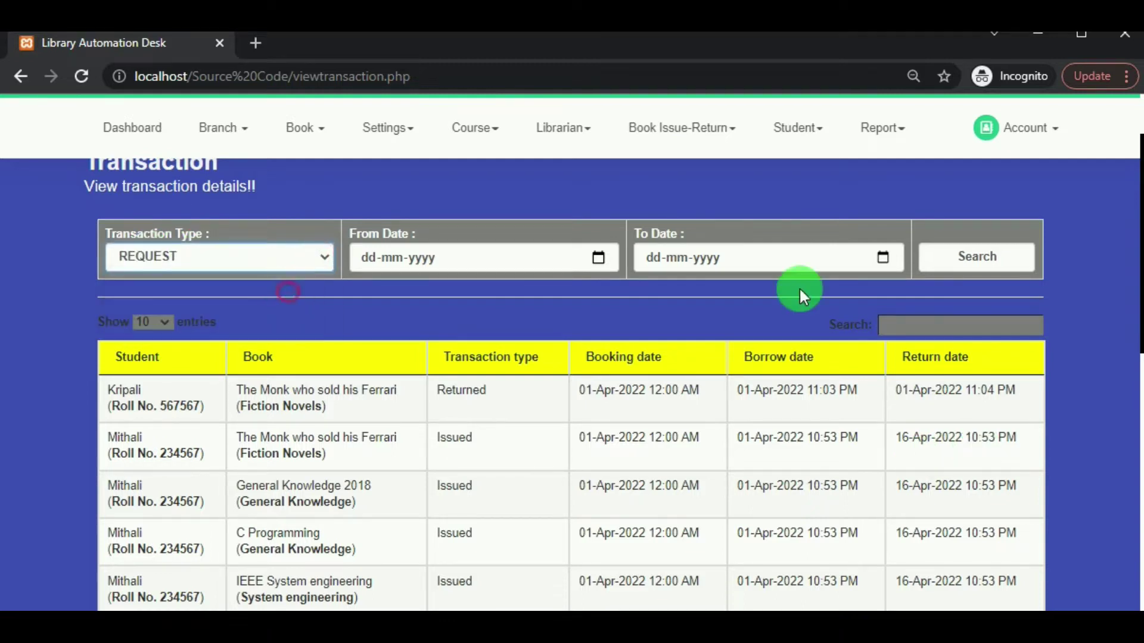
click(965, 257)
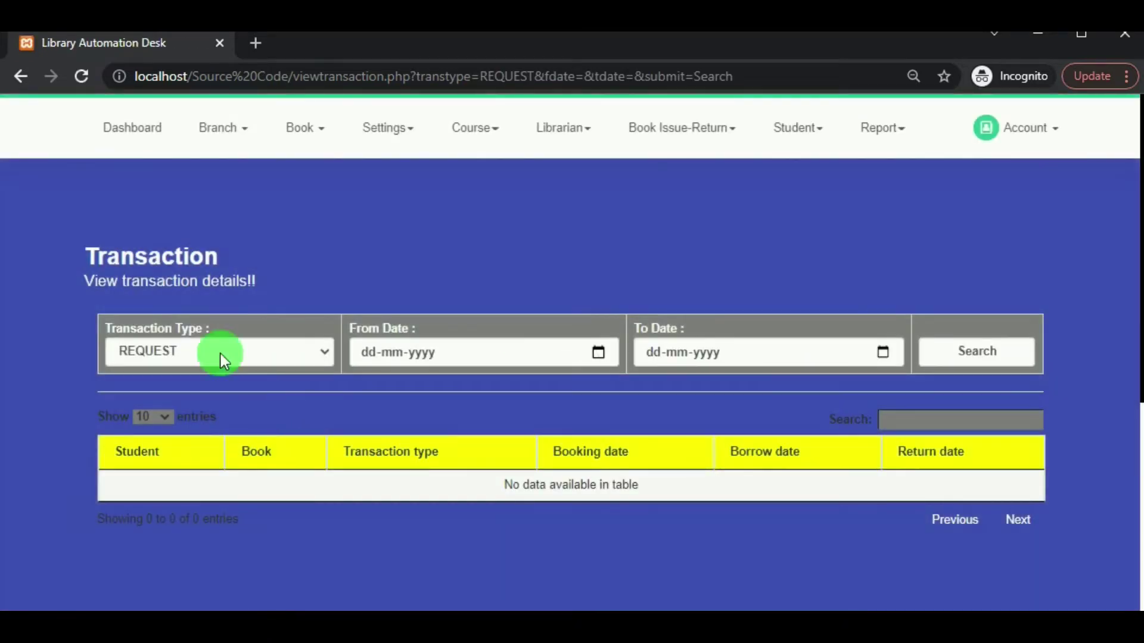
click(222, 354)
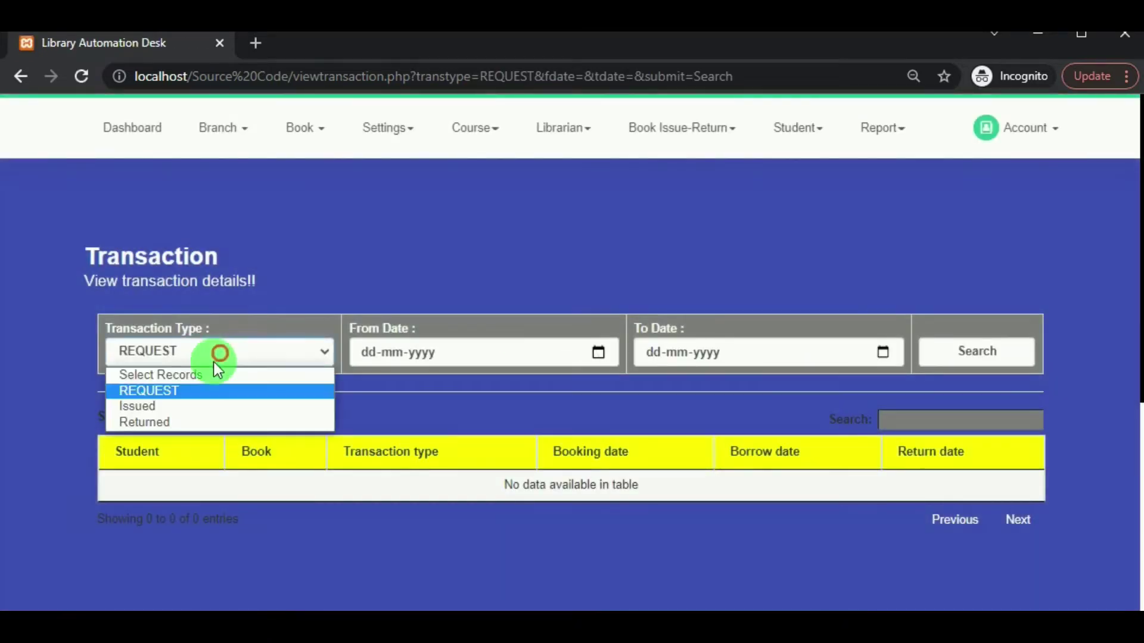
click(202, 422)
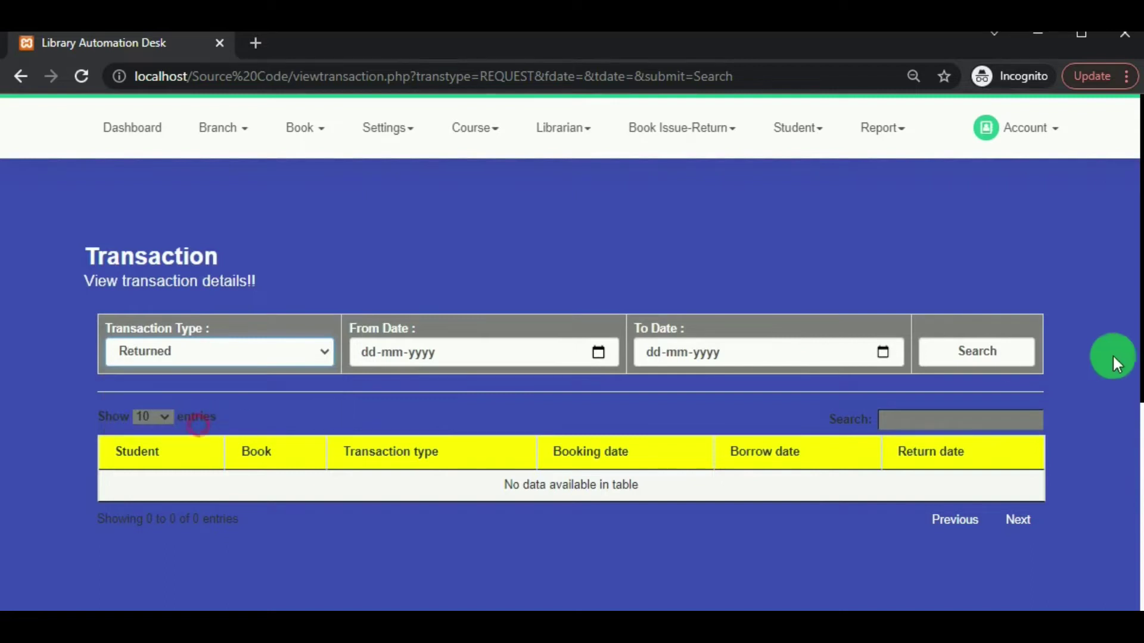
click(989, 353)
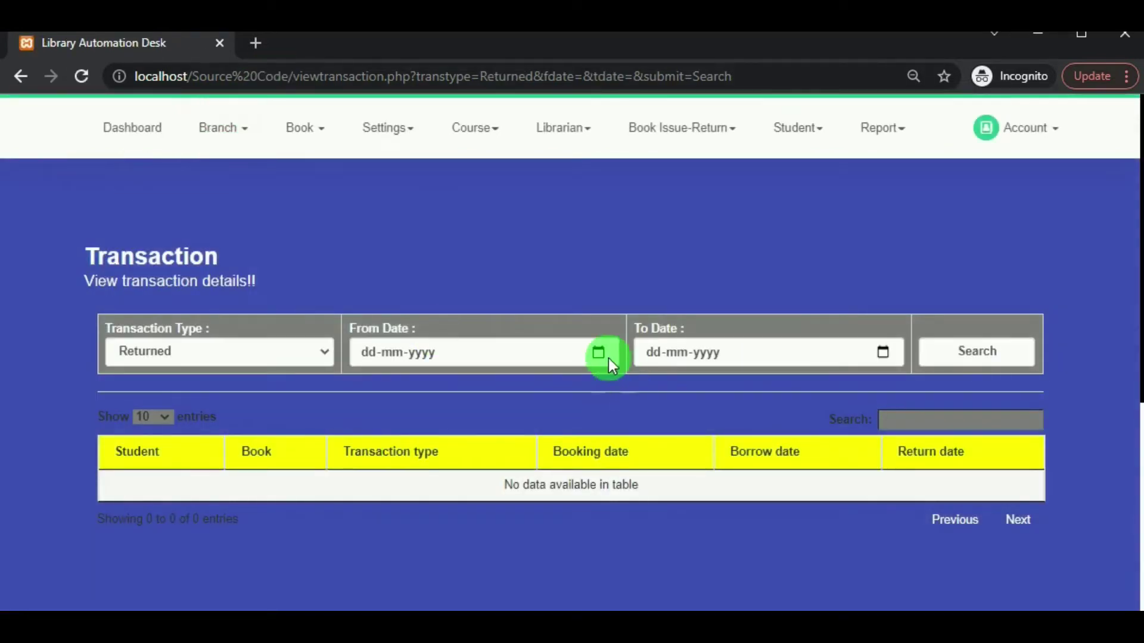
Narrow Returned records to 01-04-2022 through 01-04-2022, leaving only The Monk who sold his Ferrari.
click(598, 354)
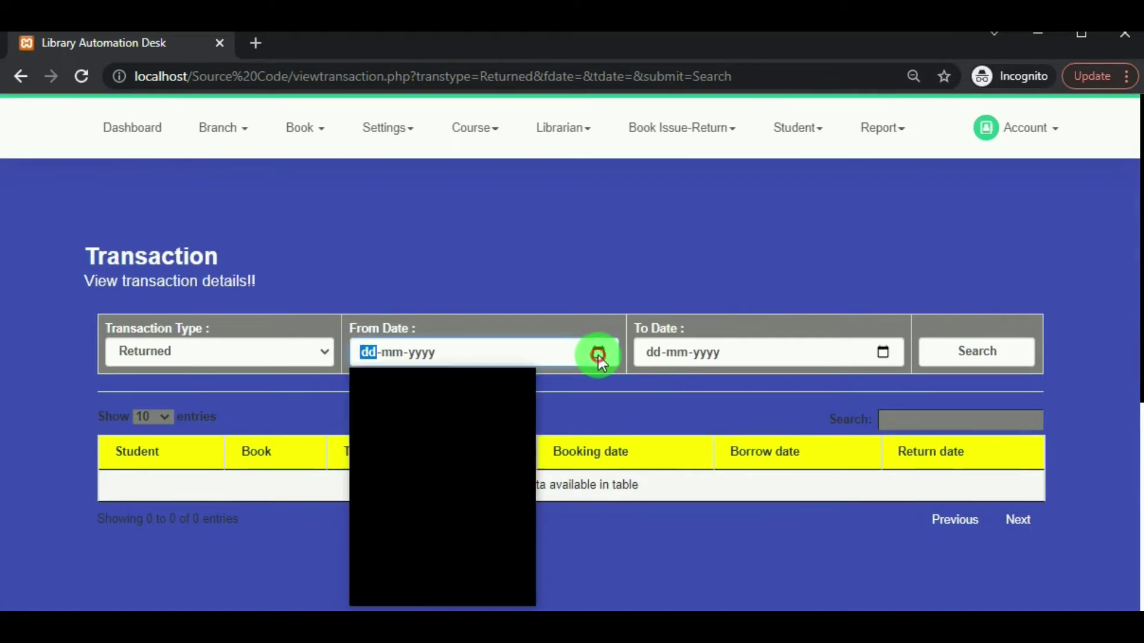
click(474, 451)
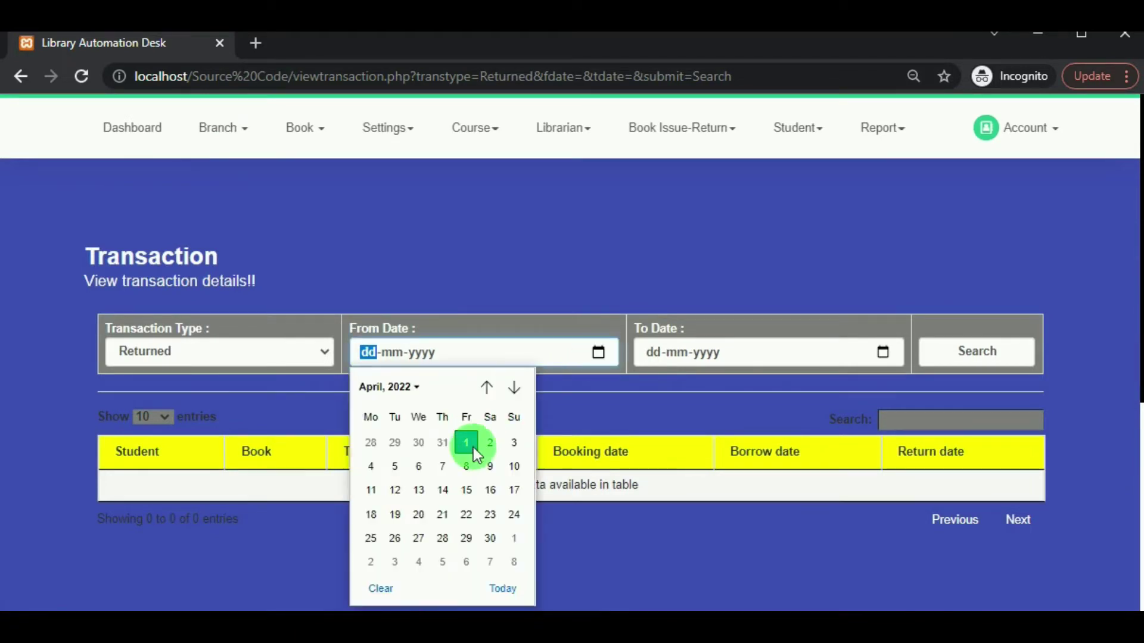
click(753, 370)
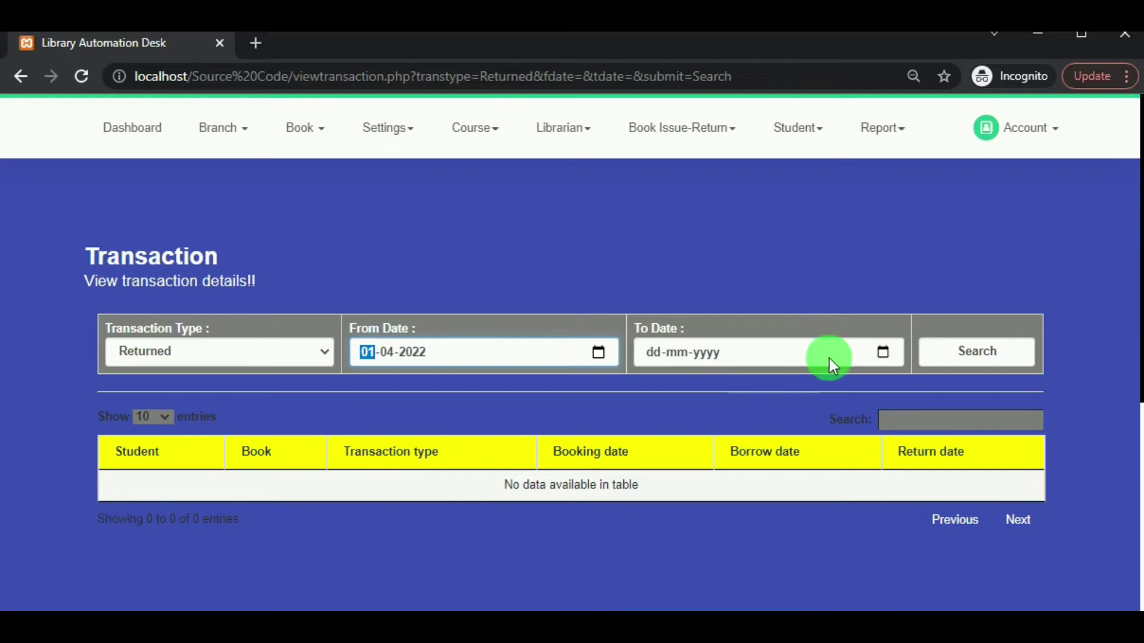
click(891, 353)
click(752, 442)
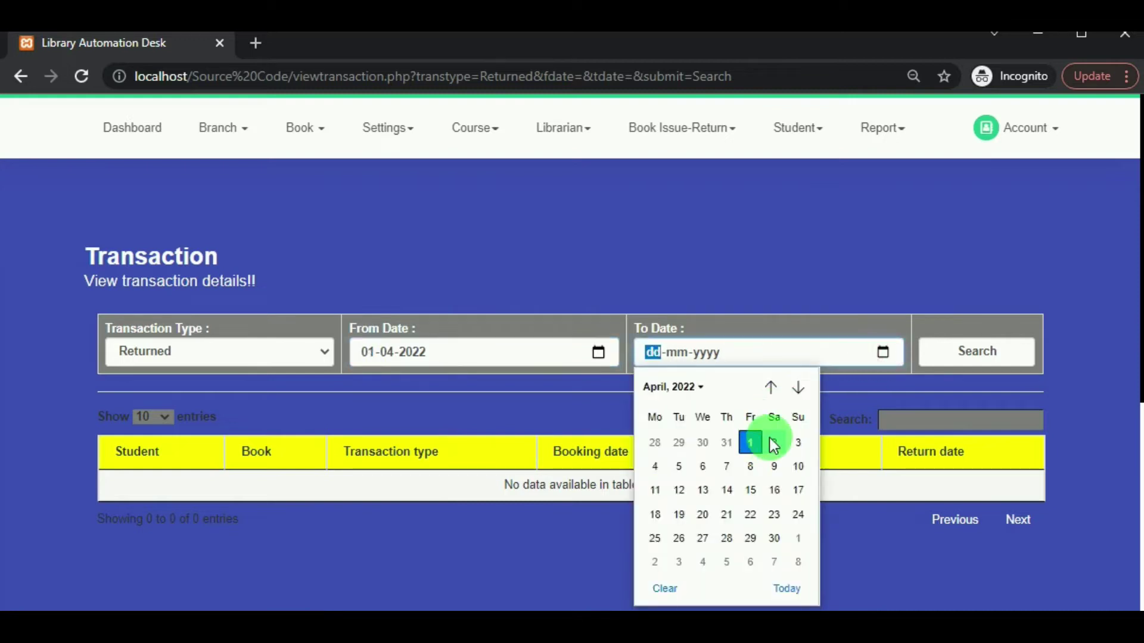
click(932, 357)
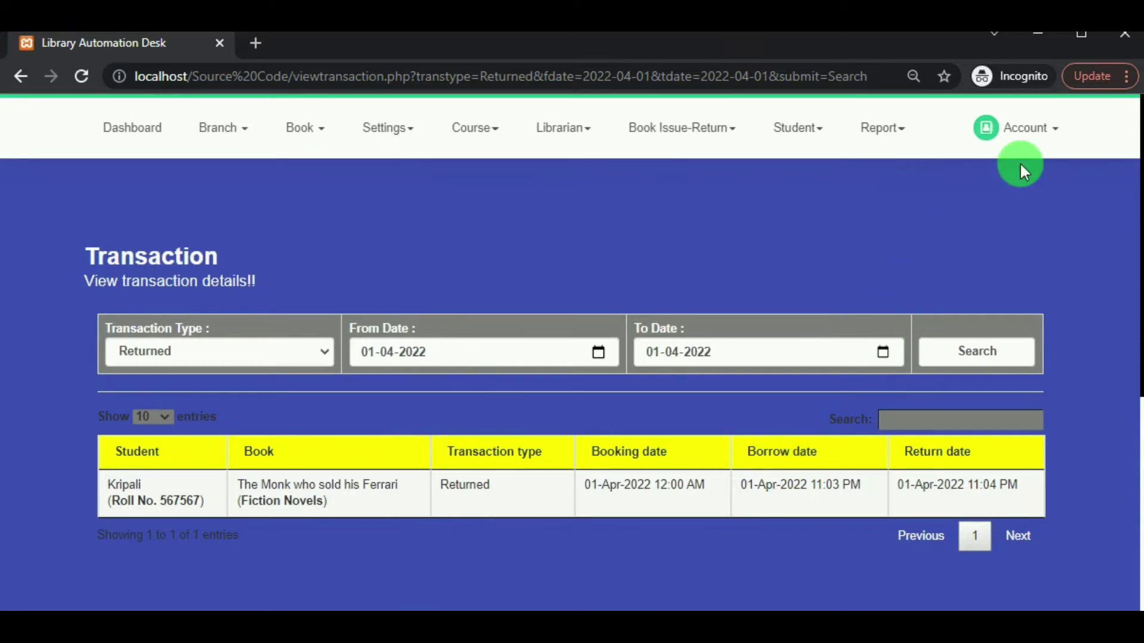
click(1040, 128)
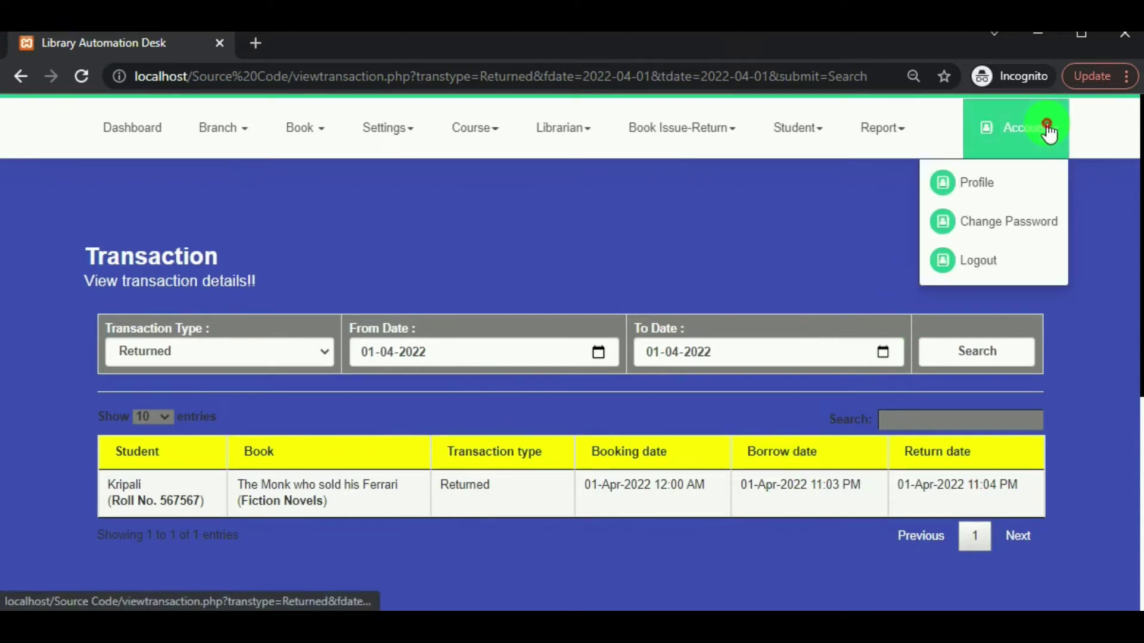
Log out of the librarian account and browse the public home page slideshow.
click(986, 271)
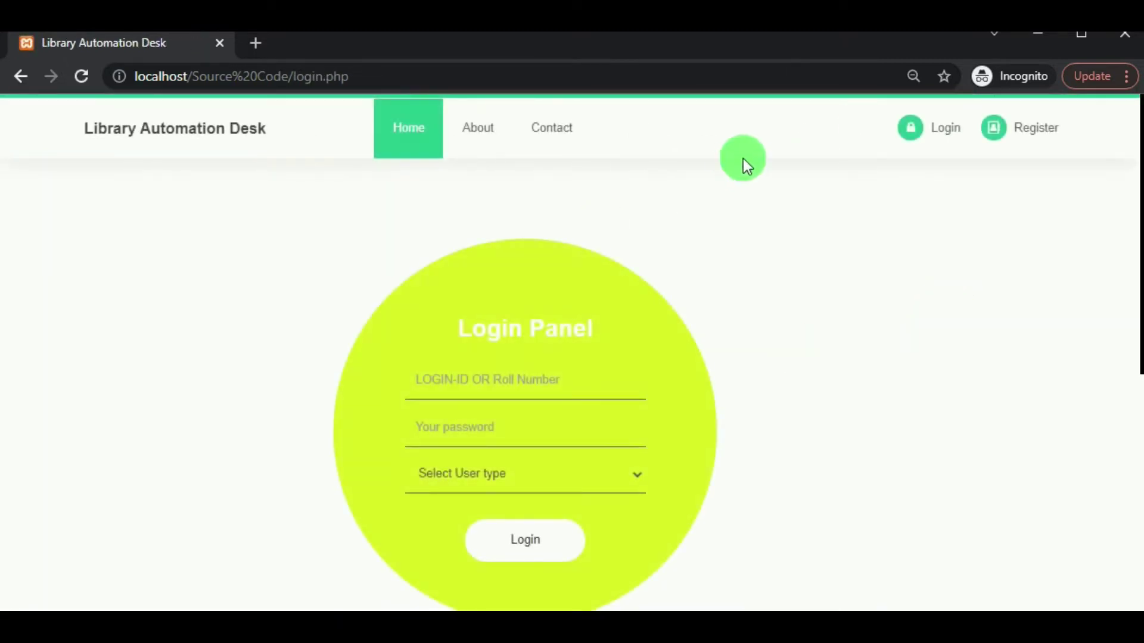
click(409, 127)
click(169, 130)
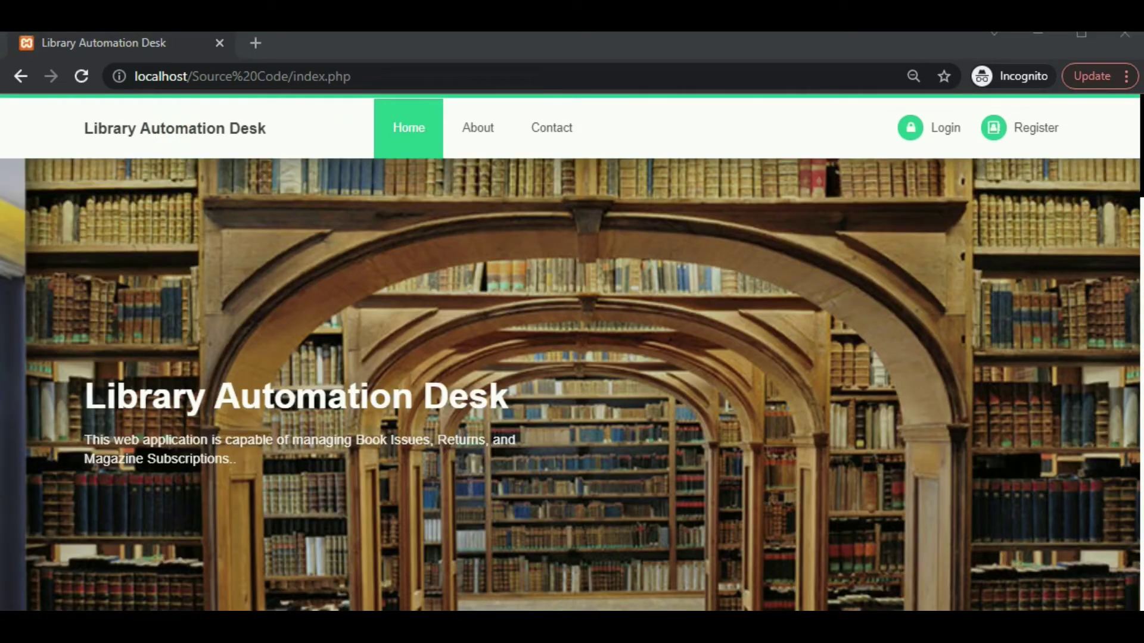
drag(782, 327, 462, 312)
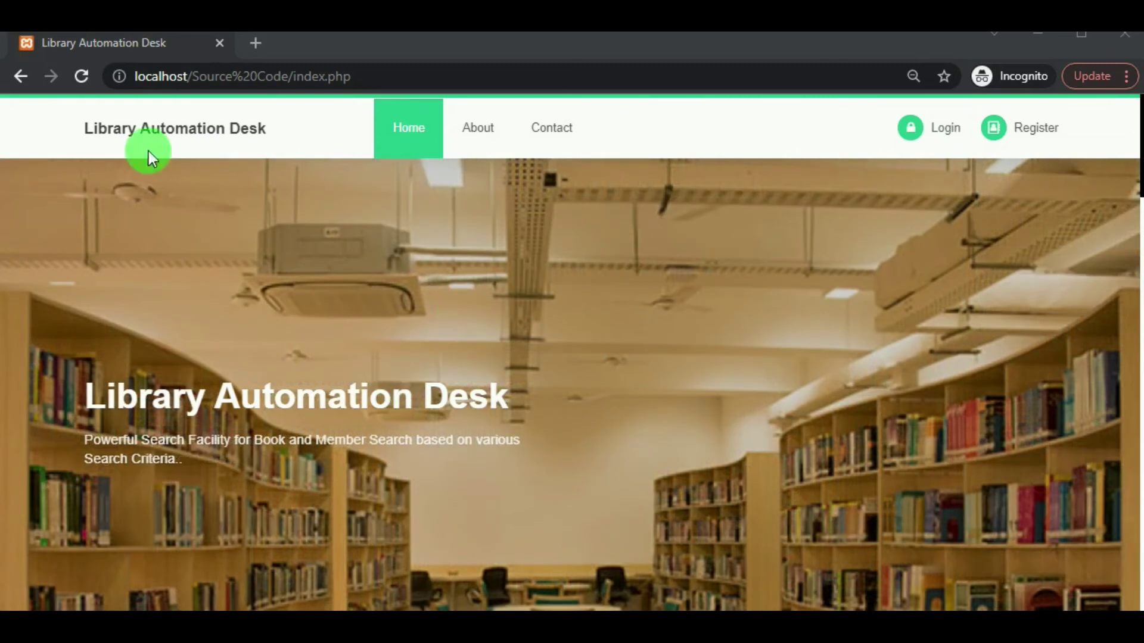